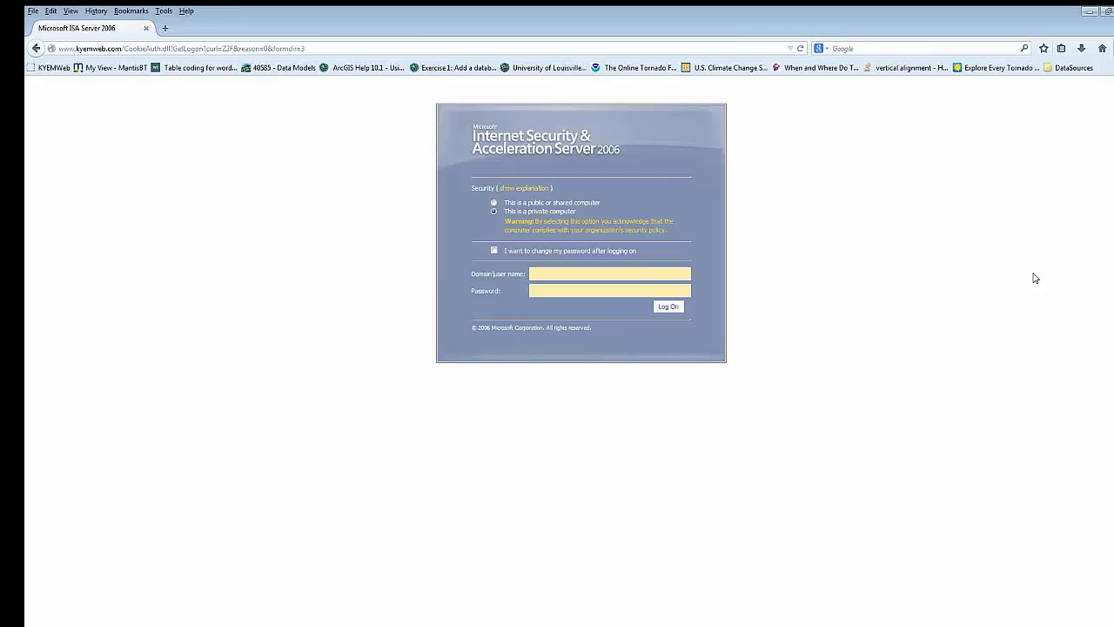
- Log on to the KYEM site with the CHAMPS author account's user name and password
text(champs.author)
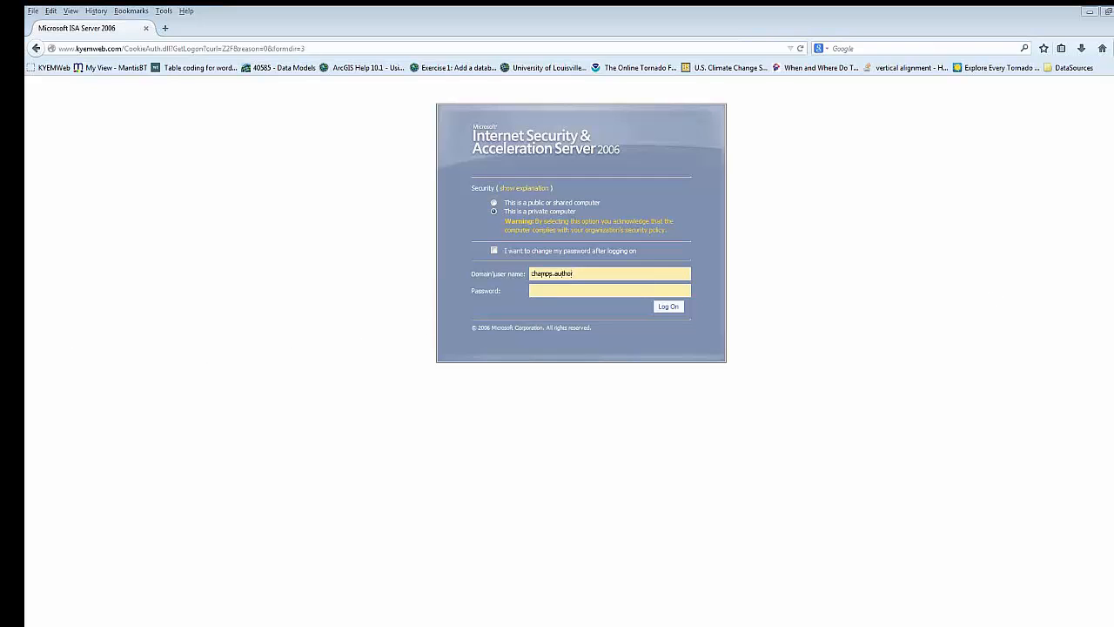
click(551, 291)
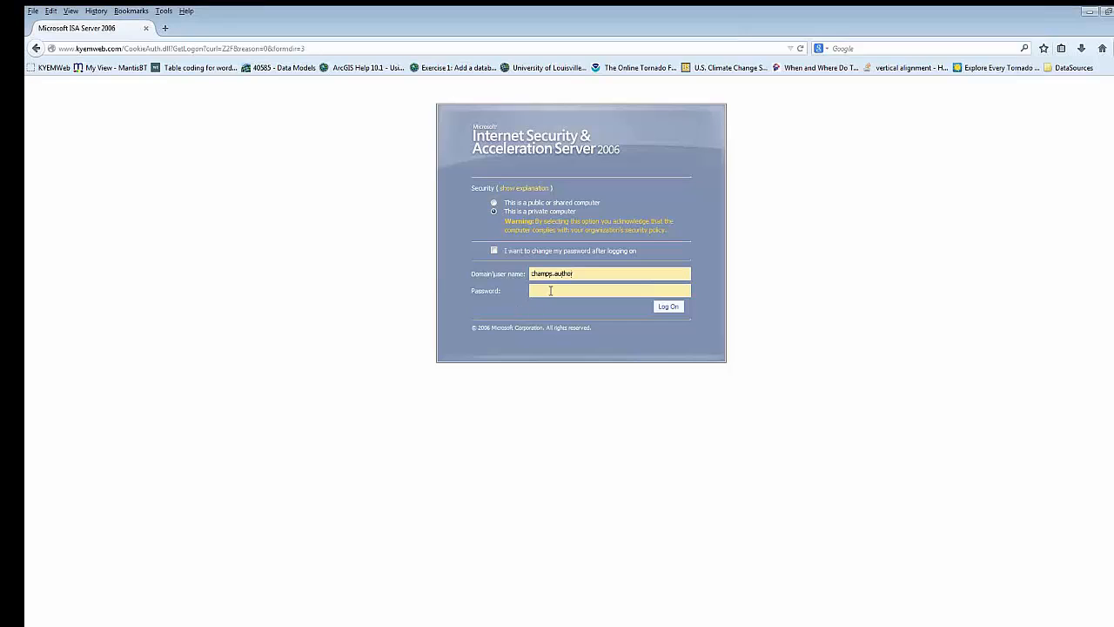
text(••••••••••)
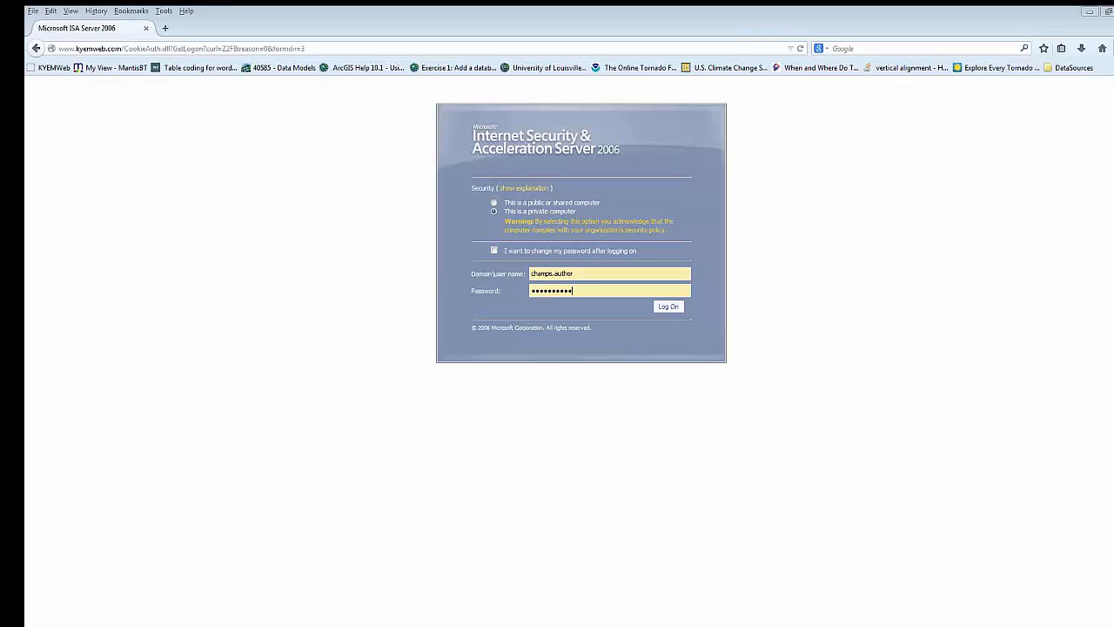
drag(599, 292, 350, 256)
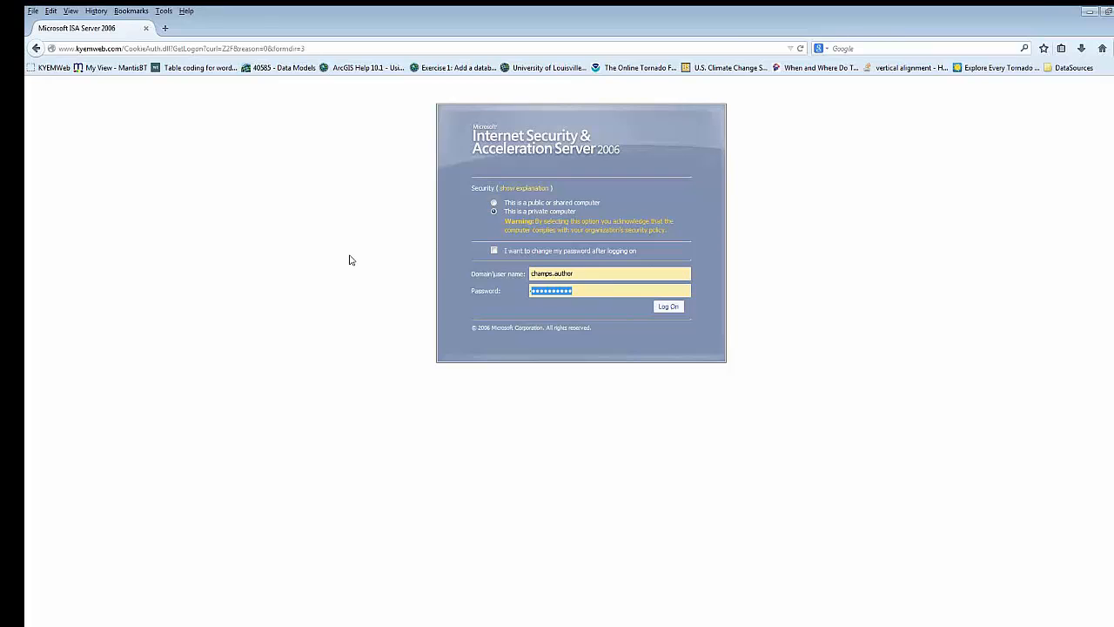
text(••••••••••••••)
key(Return)
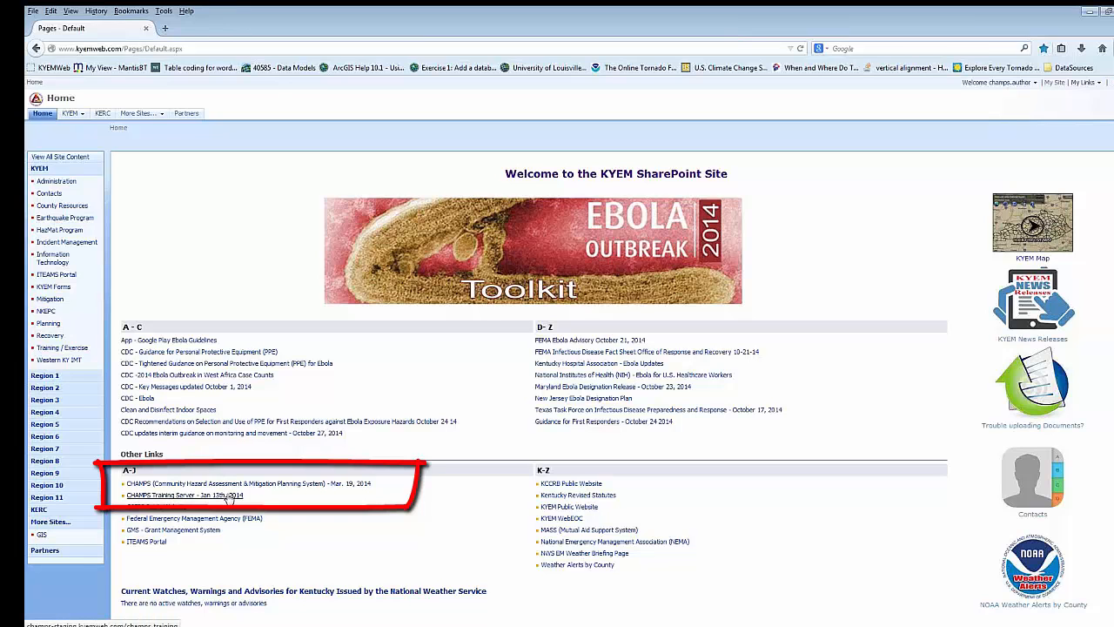
- Open the CHAMPS Training Server from the home page's other links and check the signed-in role and available modules
click(231, 495)
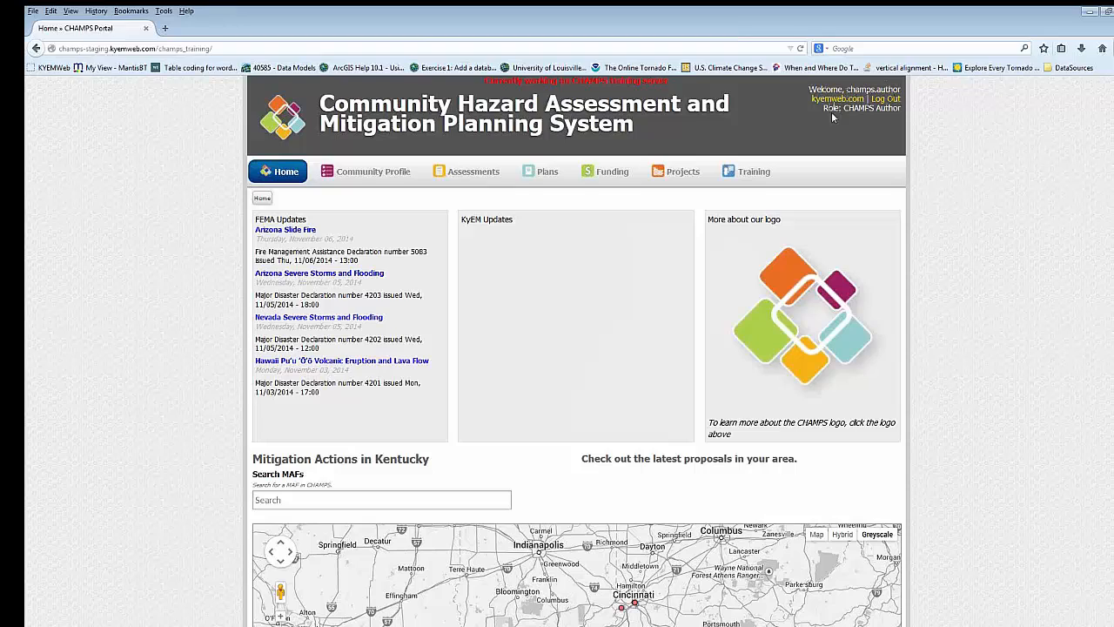
drag(822, 108, 900, 108)
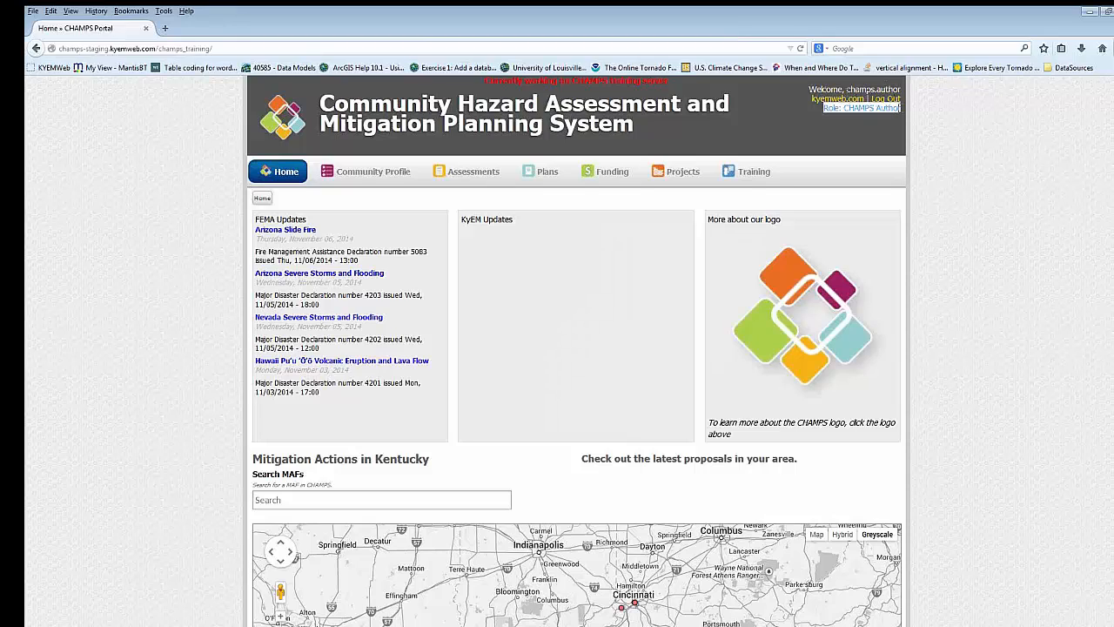
click(878, 136)
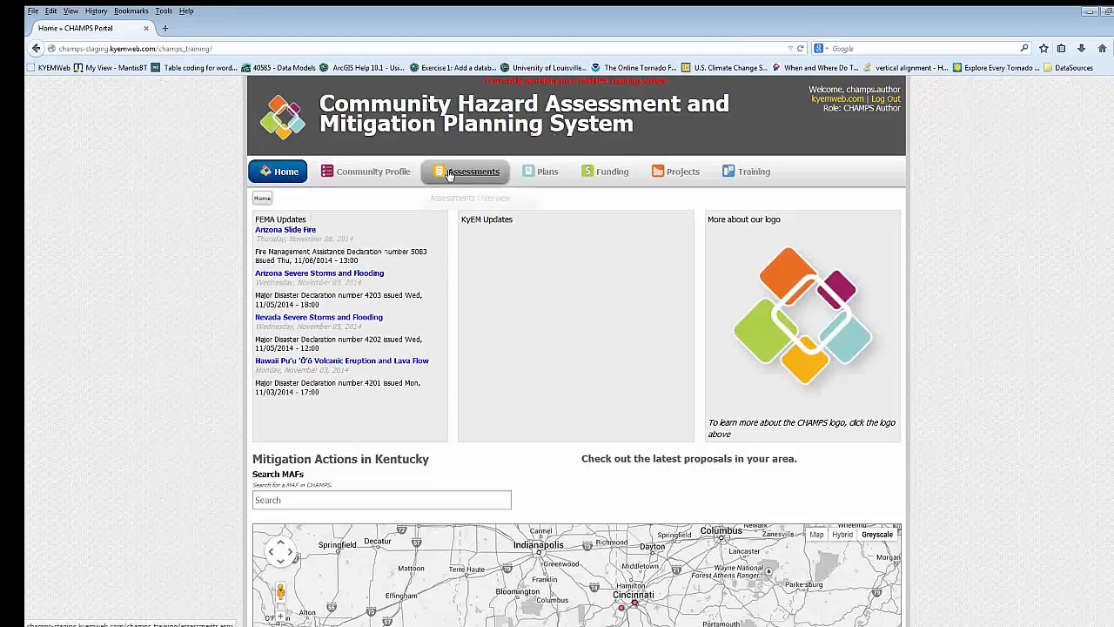
mouse_move(599, 175)
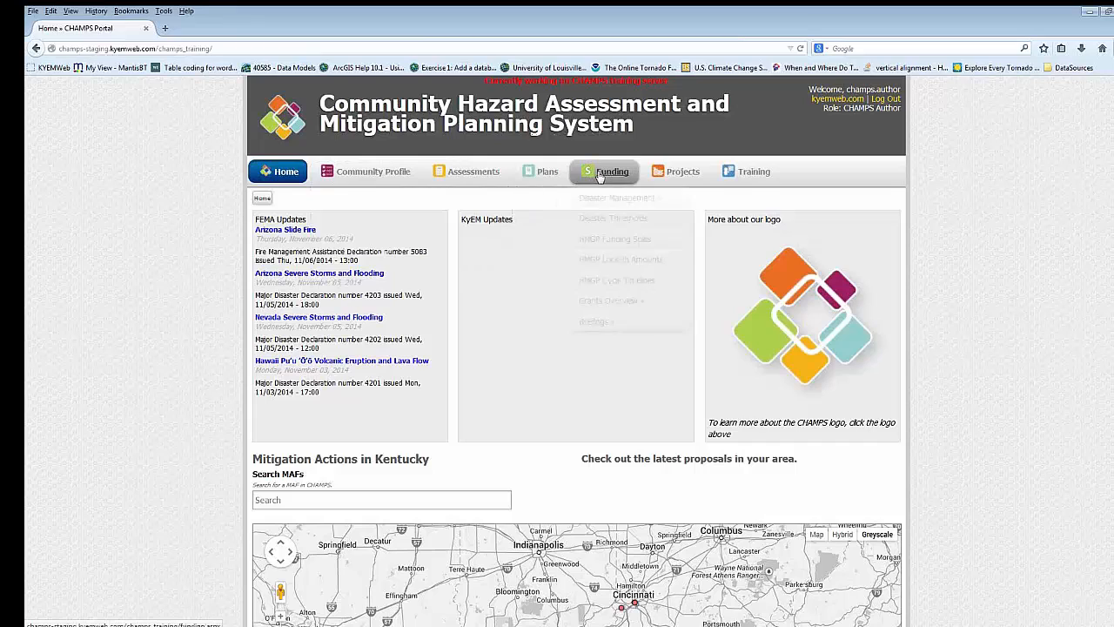
mouse_move(692, 170)
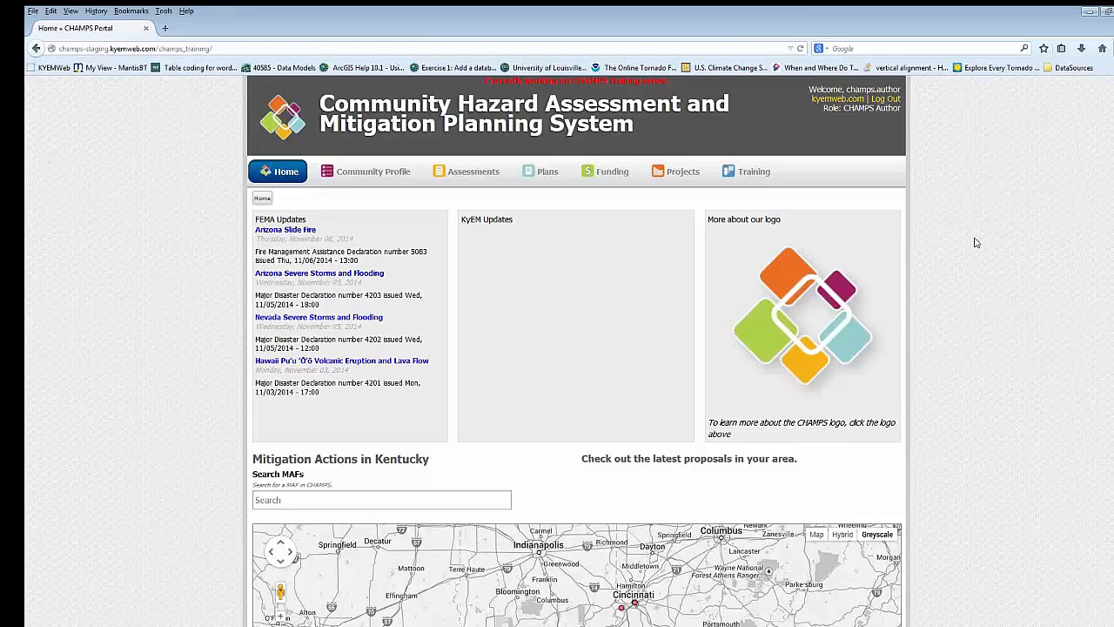
- Search the MAFs for "Car" and choose Carroll County Emergency Management Siren Project (Ref. 086-I)
scroll(974, 242, down, 5)
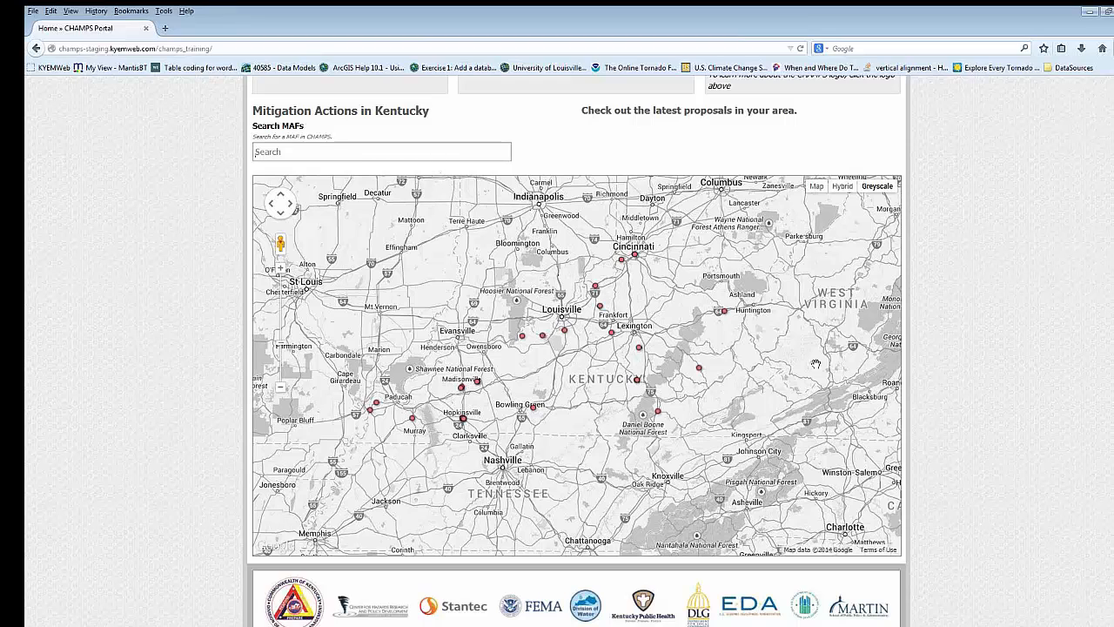
text(Car)
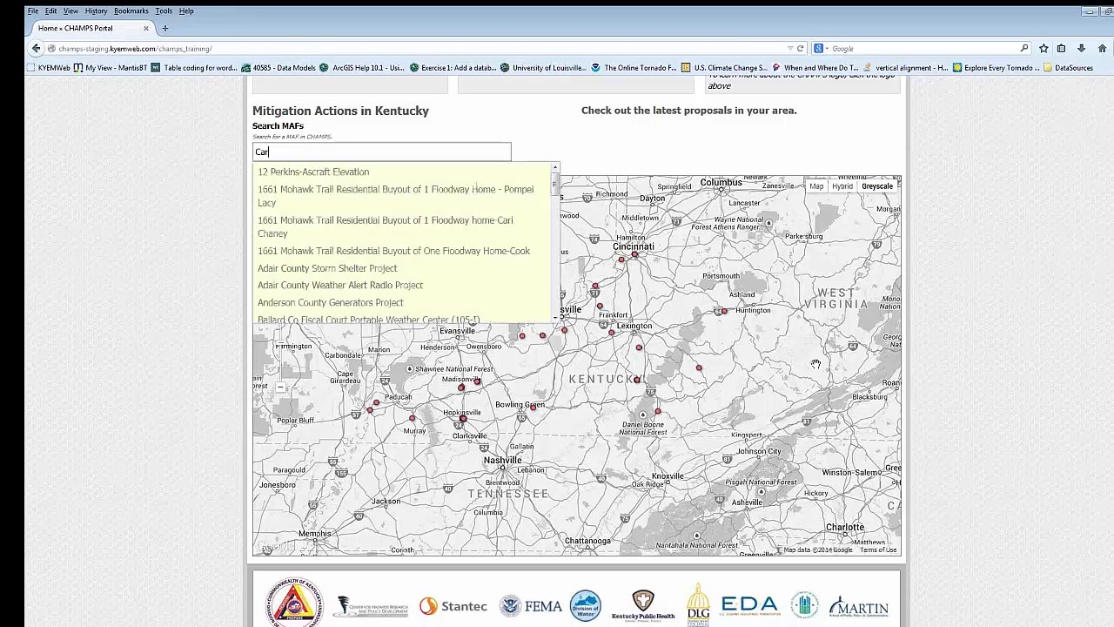
text(o)
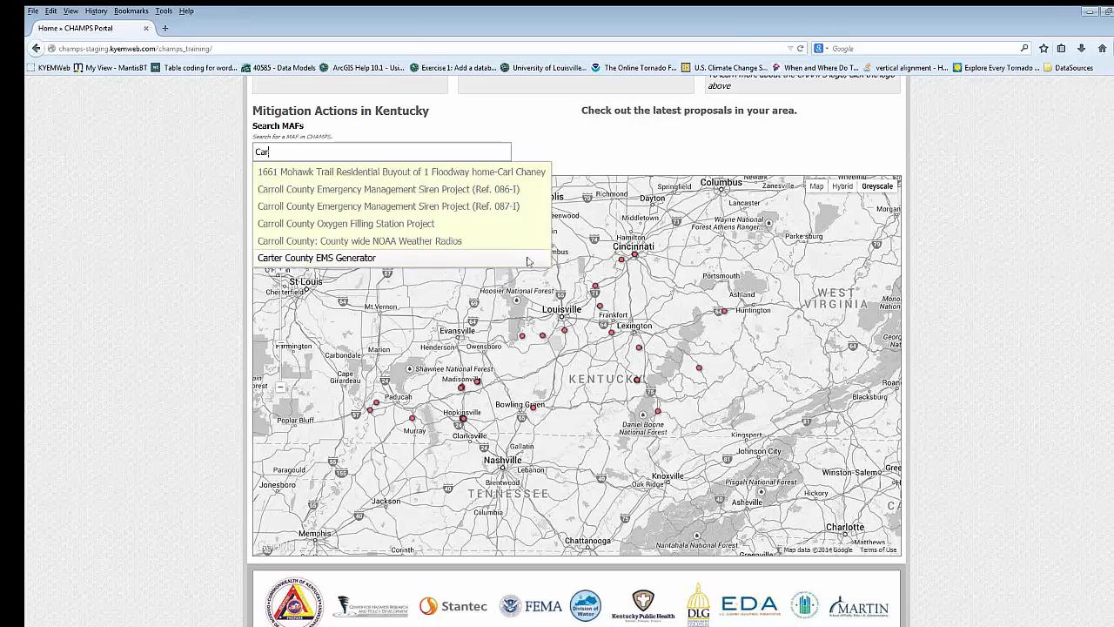
click(459, 190)
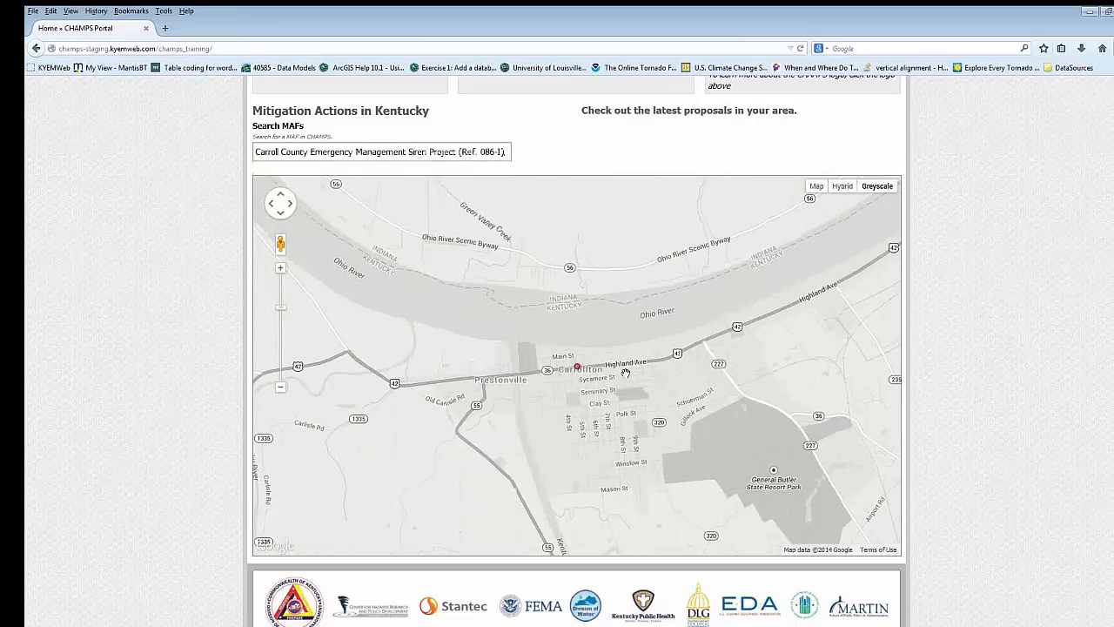
- Open the siren project's marker on the map and review its general, location and details information
click(577, 368)
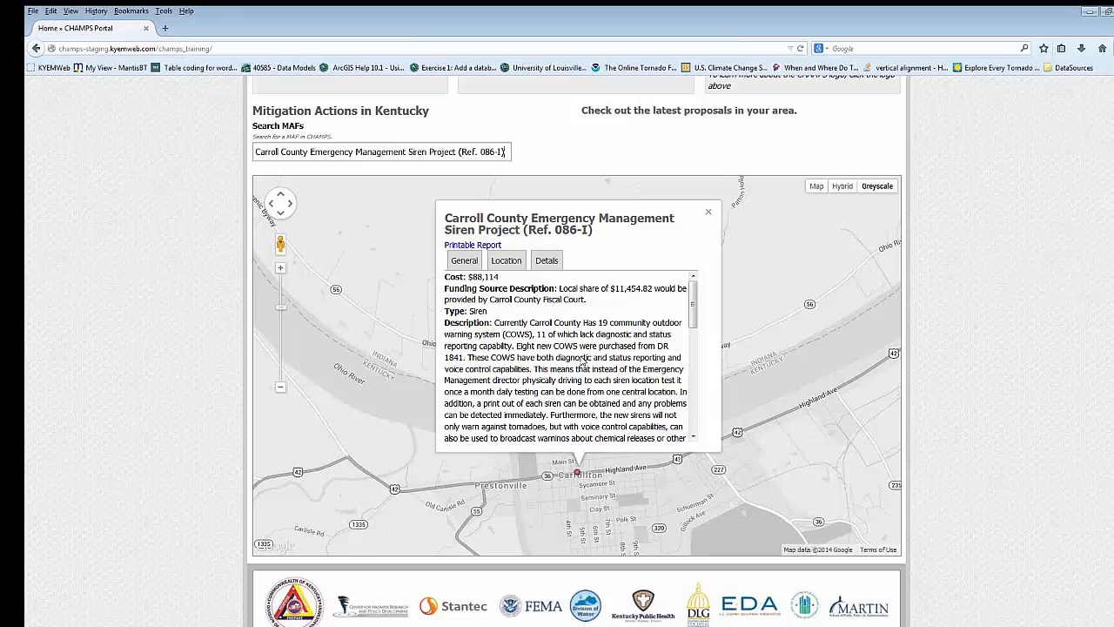
scroll(582, 362, down, 1)
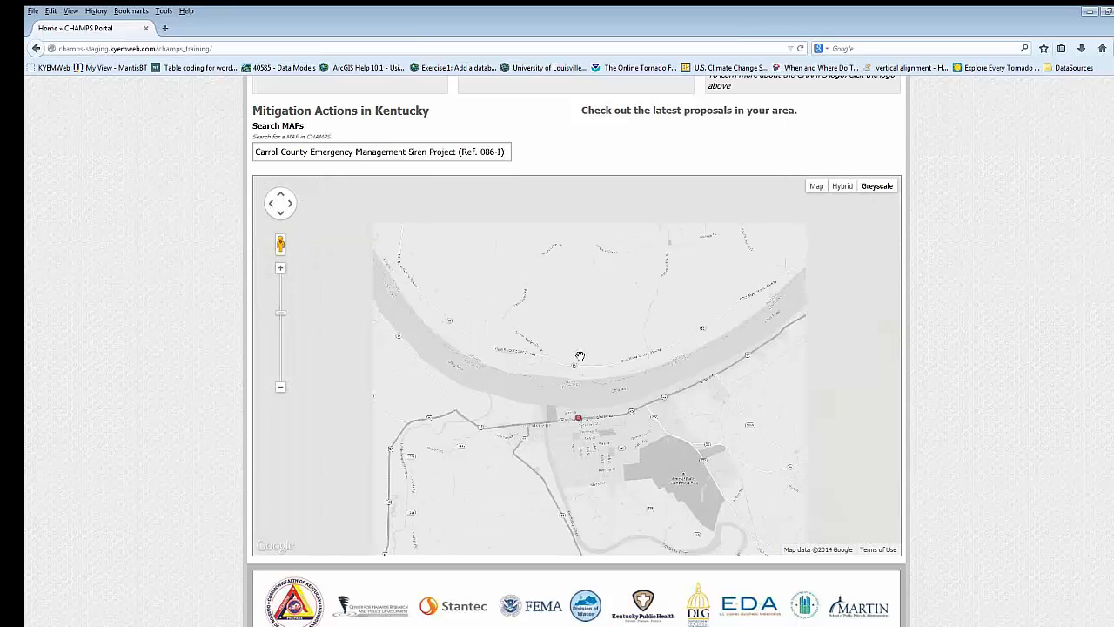
drag(694, 261, 690, 371)
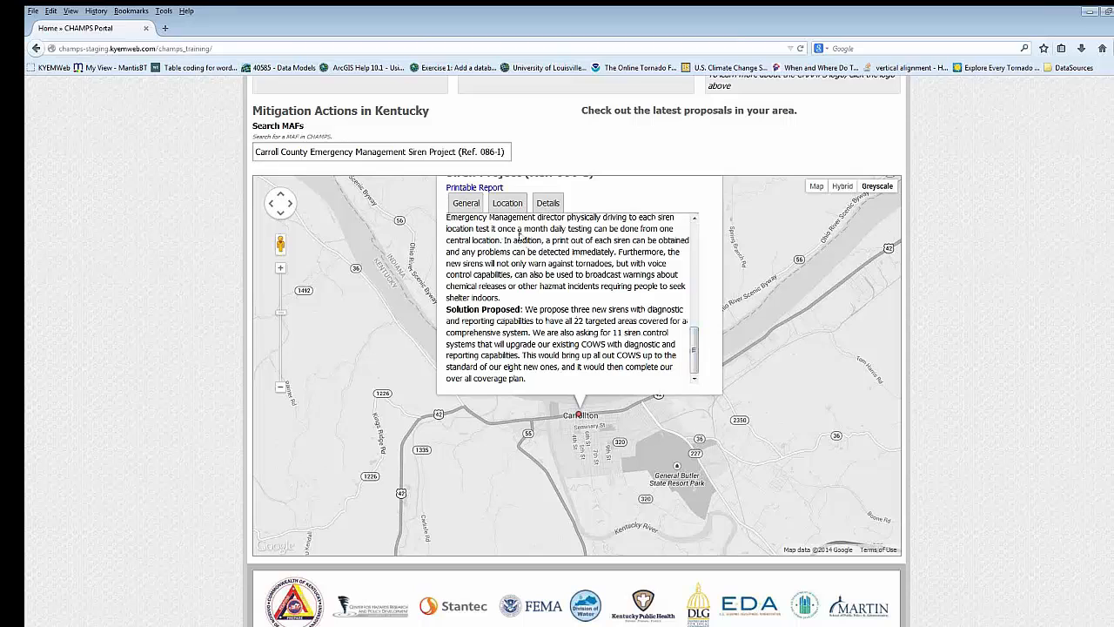
click(513, 207)
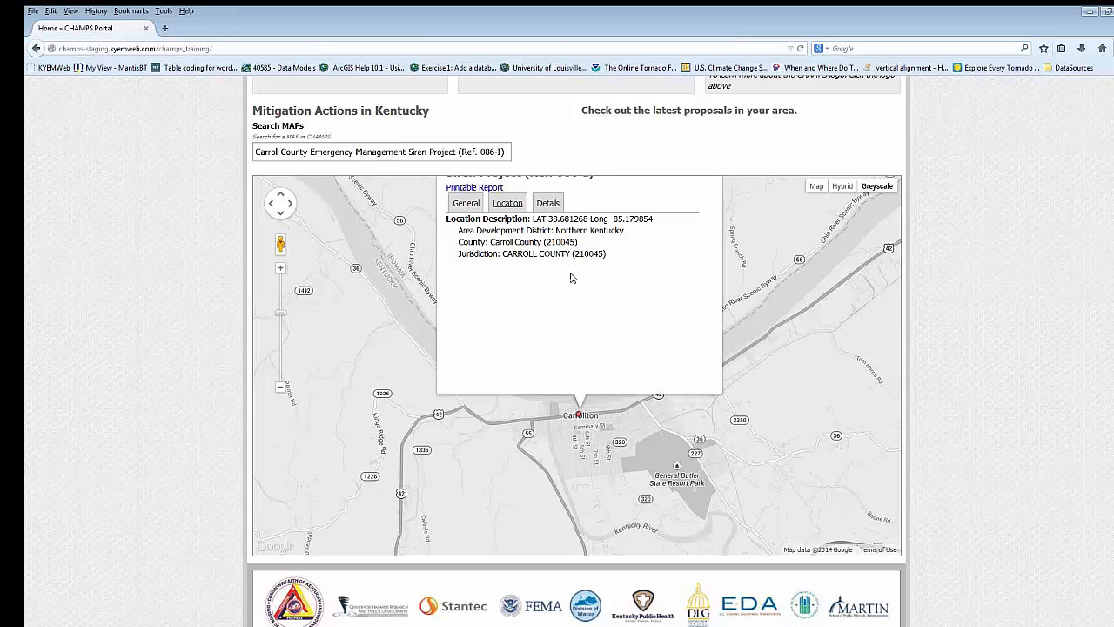
click(549, 207)
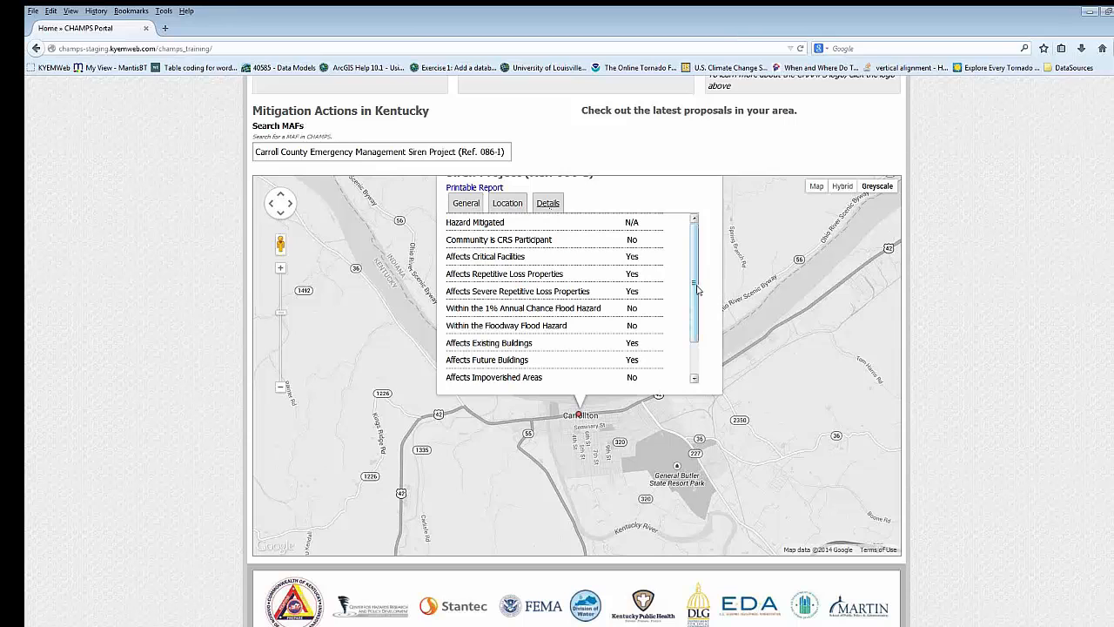
drag(697, 289, 698, 324)
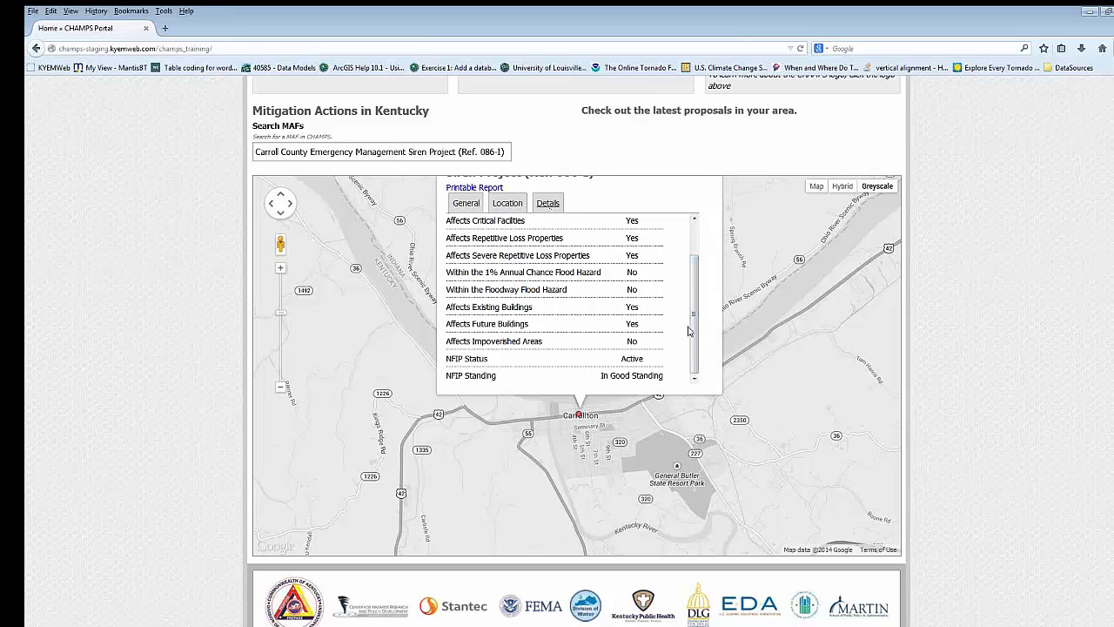
drag(695, 333, 693, 328)
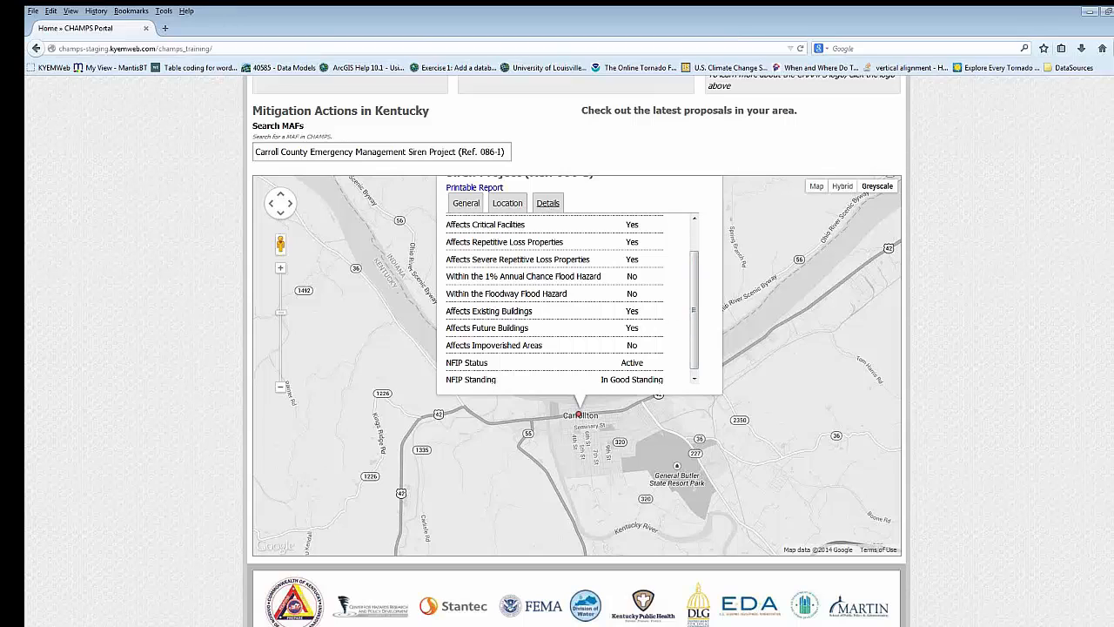
- Open the Disaster Management overview in the Funding module and look through the list of federal disasters
scroll(577, 349, up, 5)
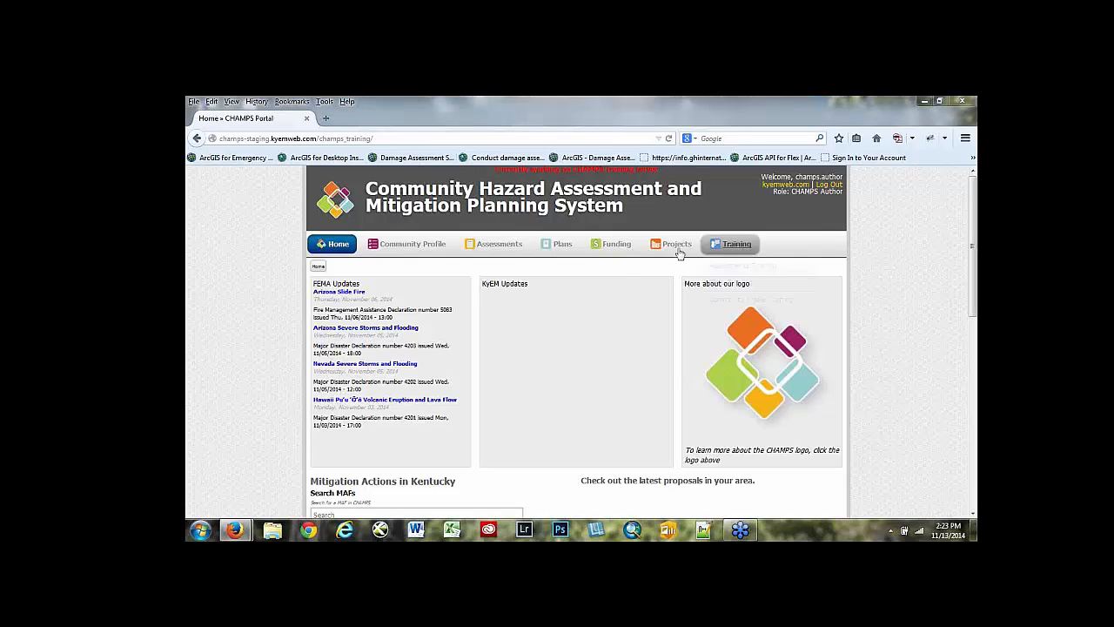
mouse_move(614, 248)
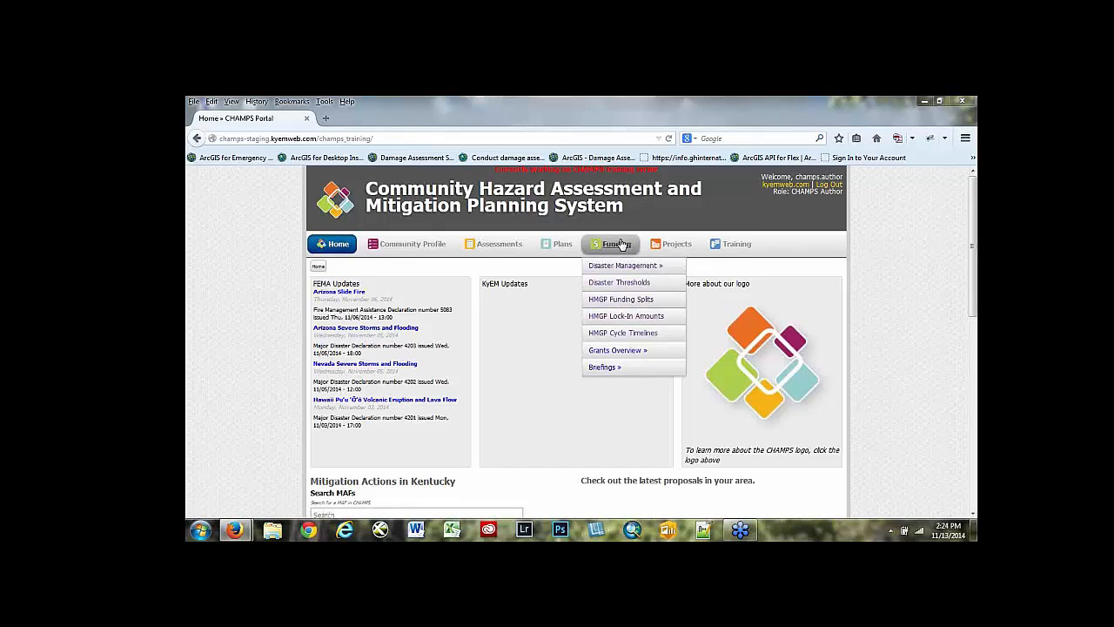
click(612, 249)
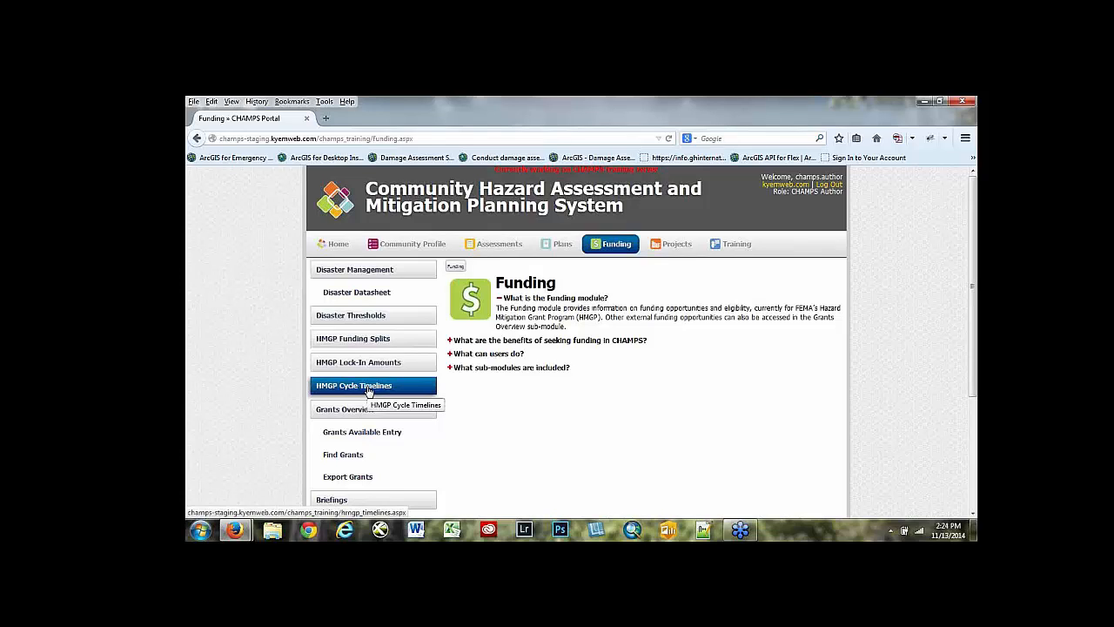
click(372, 272)
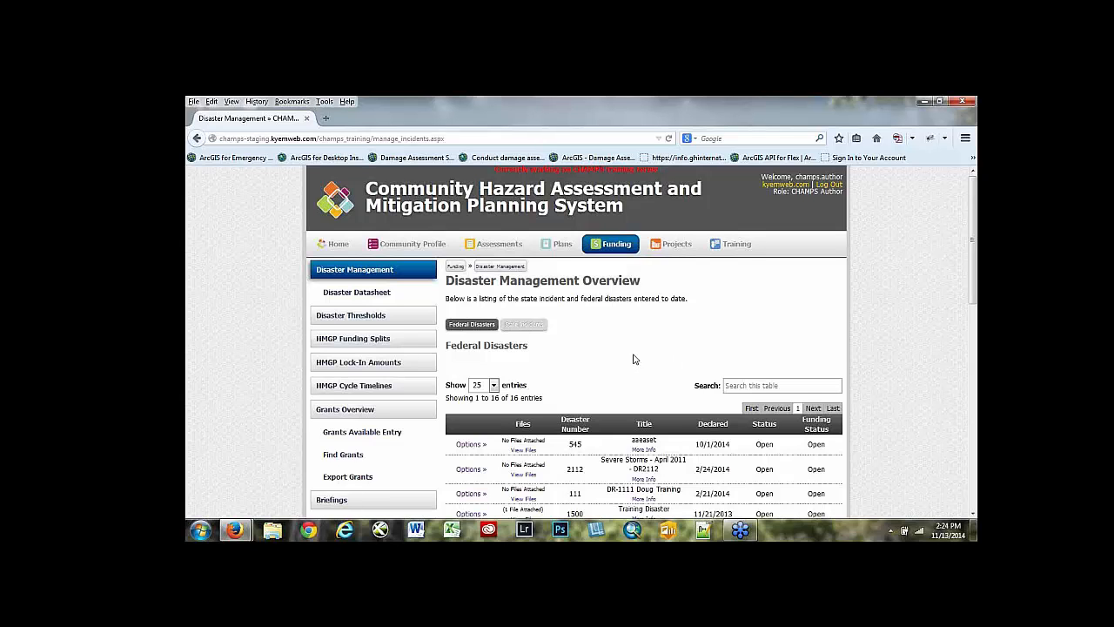
scroll(635, 360, down, 2)
scroll(634, 360, up, 2)
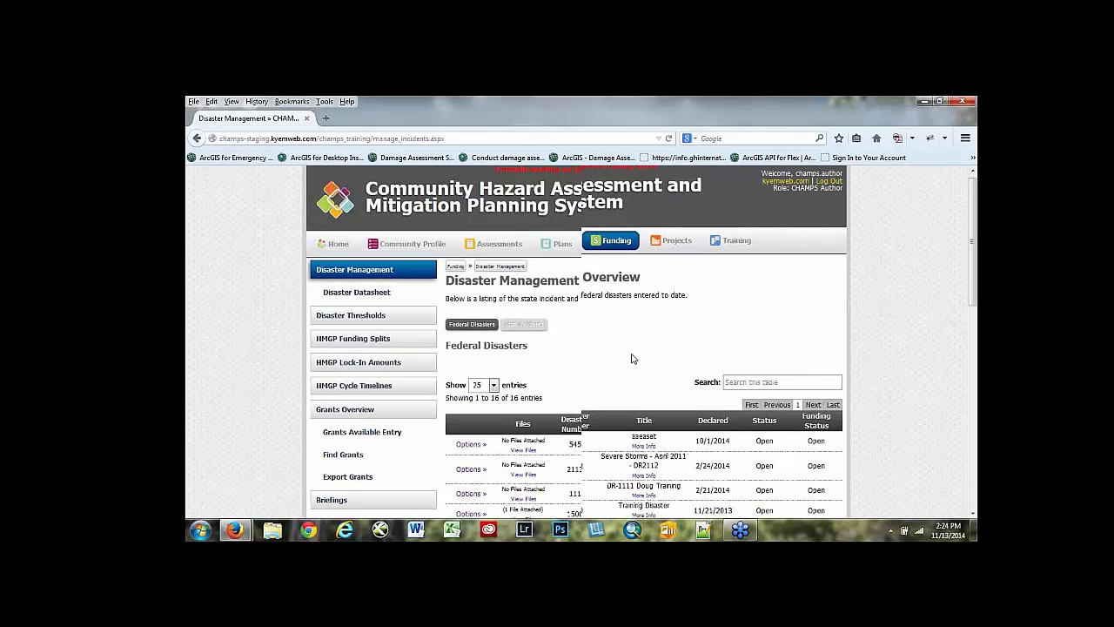
scroll(633, 358, down, 5)
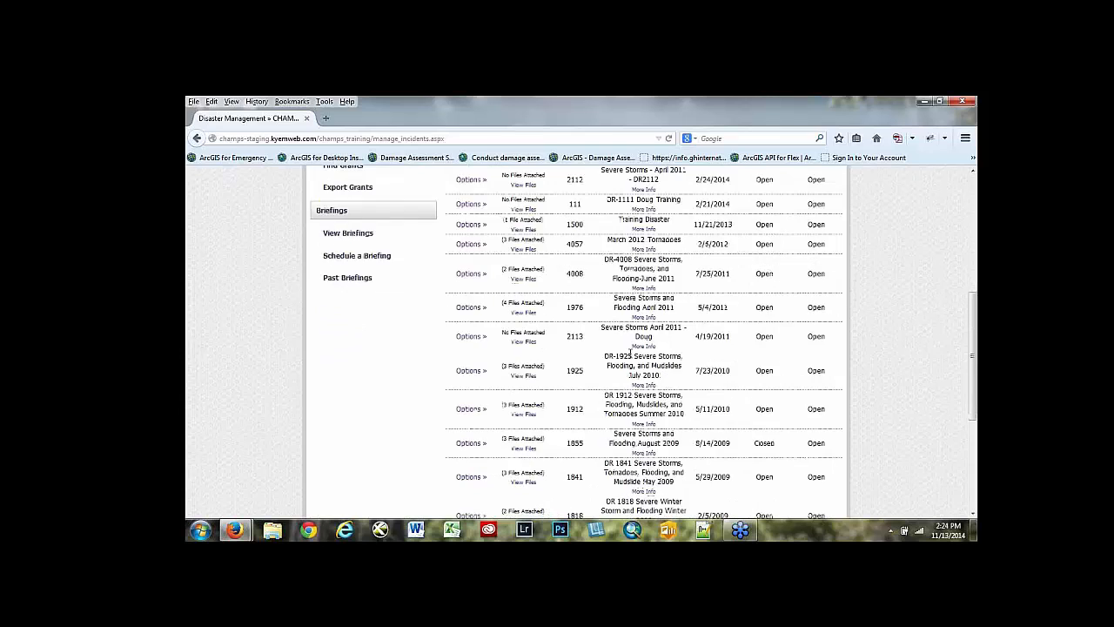
scroll(630, 353, up, 2)
scroll(630, 353, up, 3)
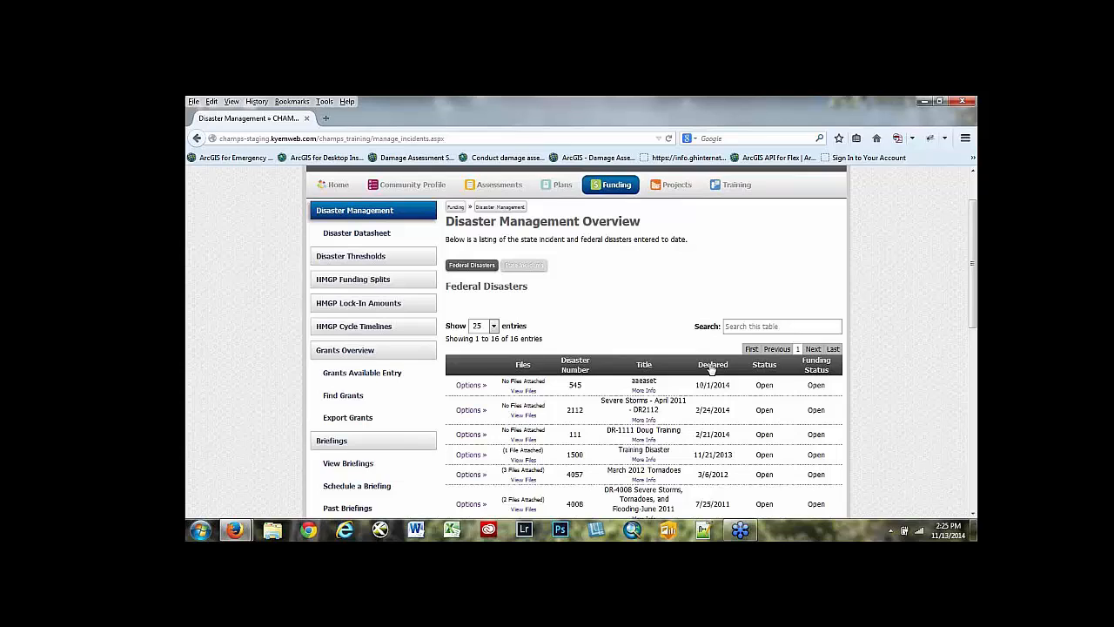
- View the state incidents list and return to the federal disasters list
click(524, 267)
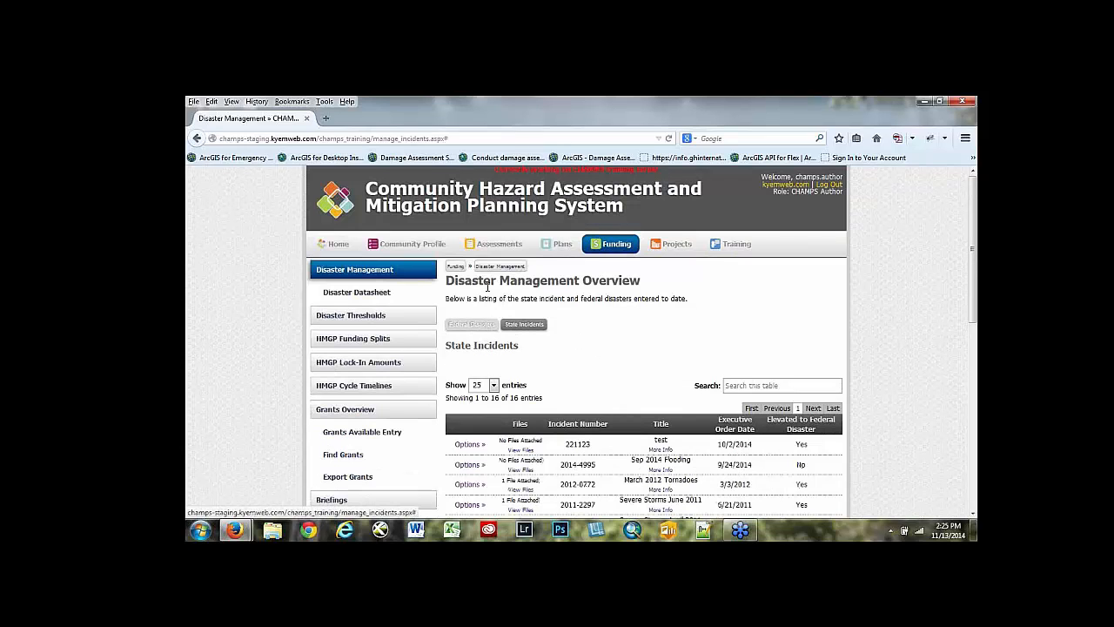
scroll(588, 337, down, 1)
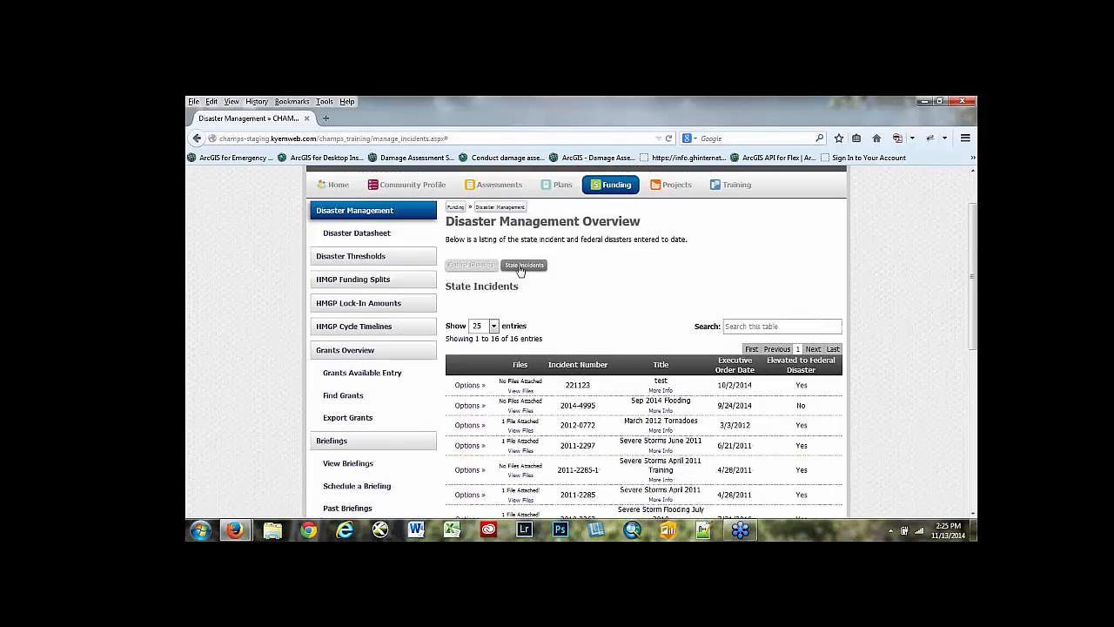
click(463, 271)
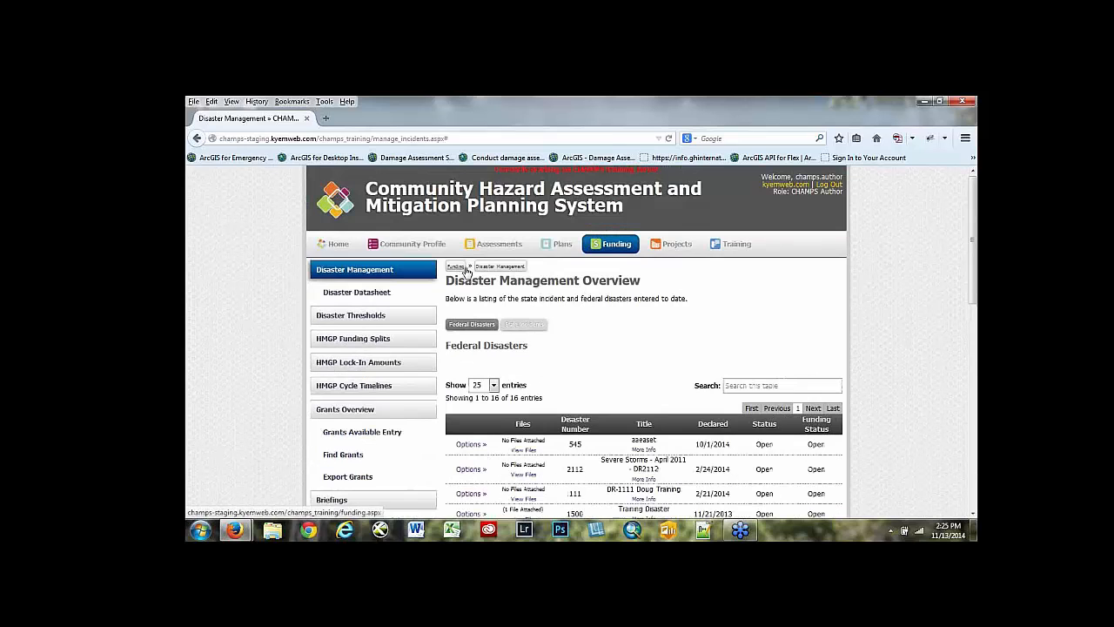
- Show the state incidents list and sort it by Executive Order Date, oldest first
click(526, 326)
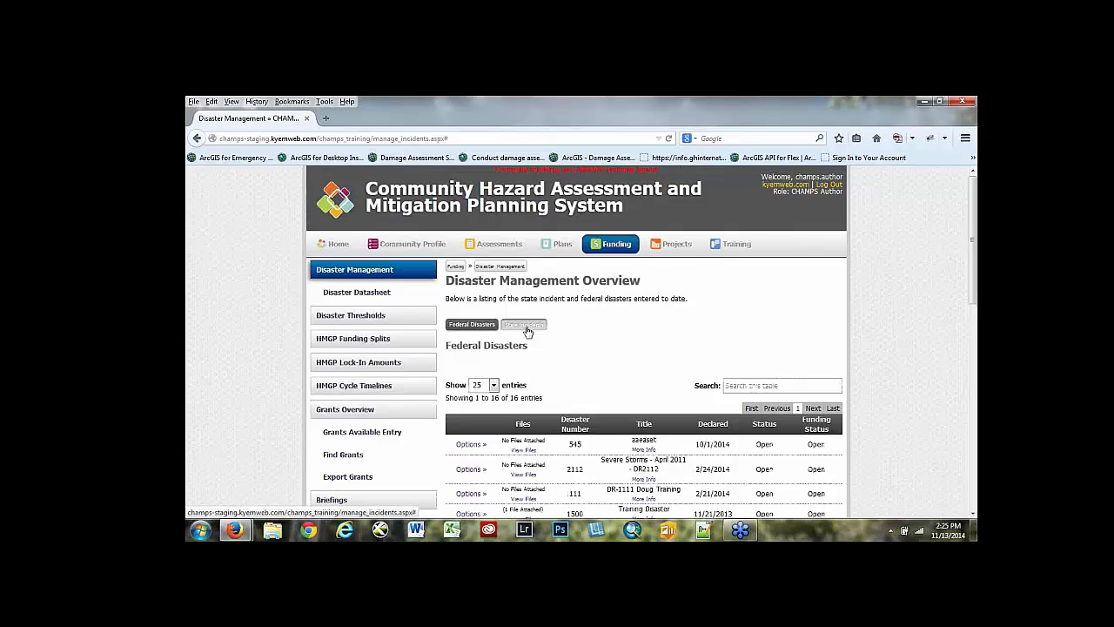
scroll(593, 351, down, 1)
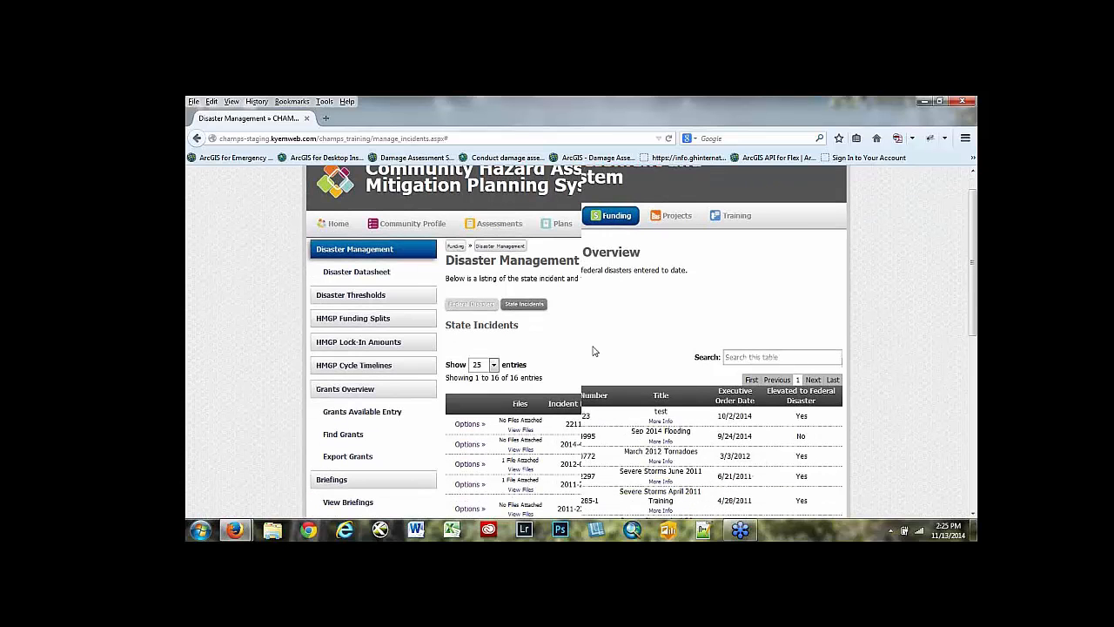
scroll(593, 351, down, 2)
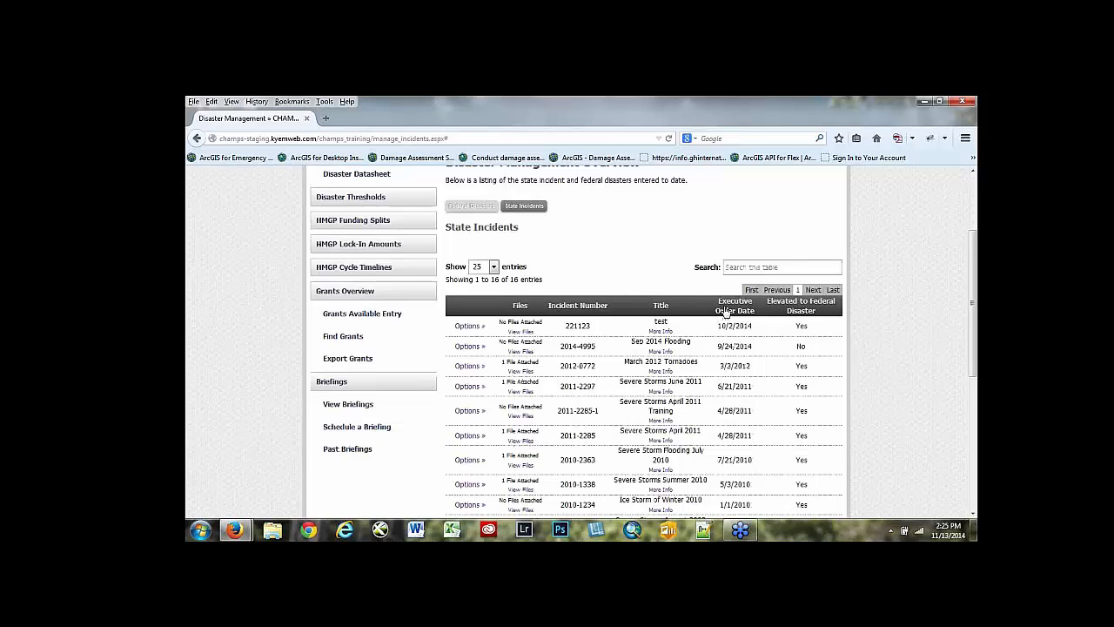
click(726, 312)
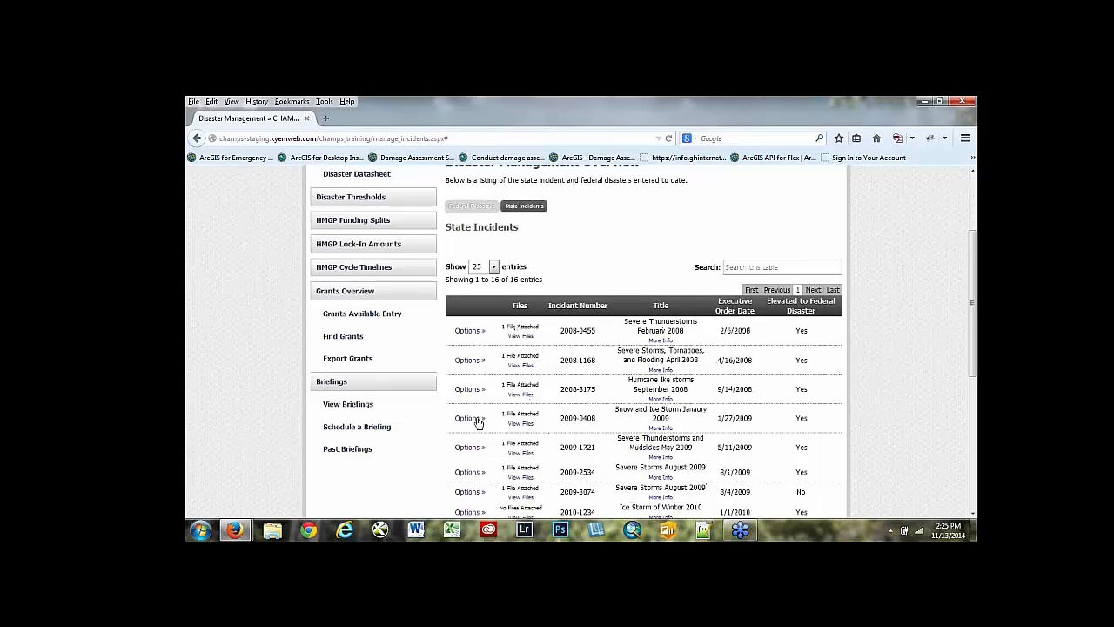
- Sort the state incidents by files, incident number and title, and finally by Executive Order Date, newest first
click(521, 307)
click(563, 307)
click(661, 306)
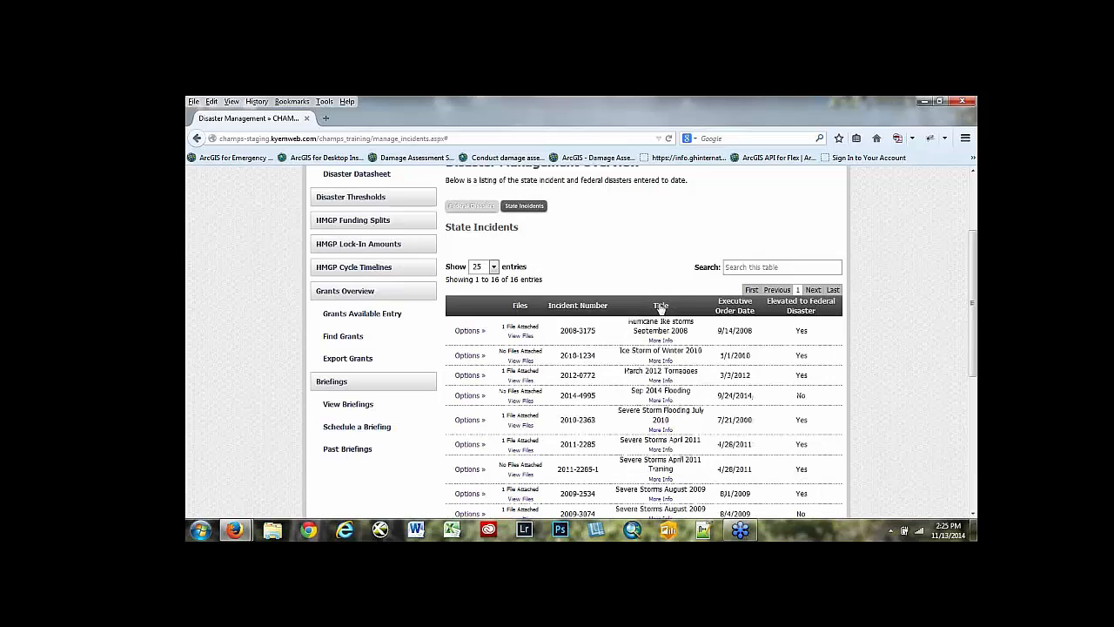
click(732, 312)
click(732, 312)
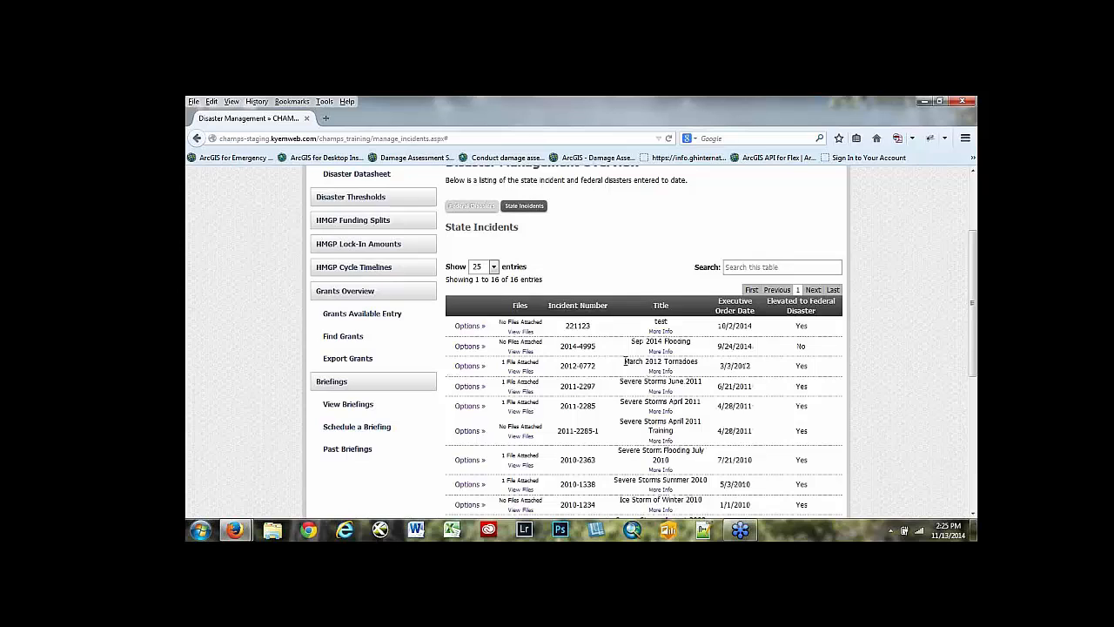
- Open the details of the March 2012 Tornadoes state incident and review its incident summary and declared counties
scroll(624, 361, down, 2)
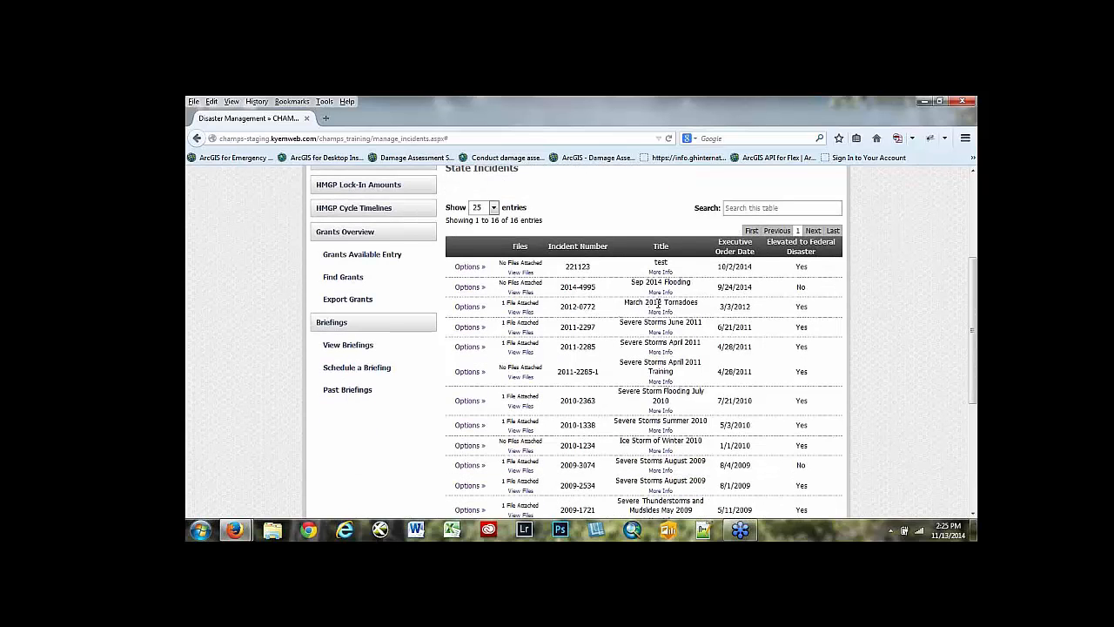
click(468, 309)
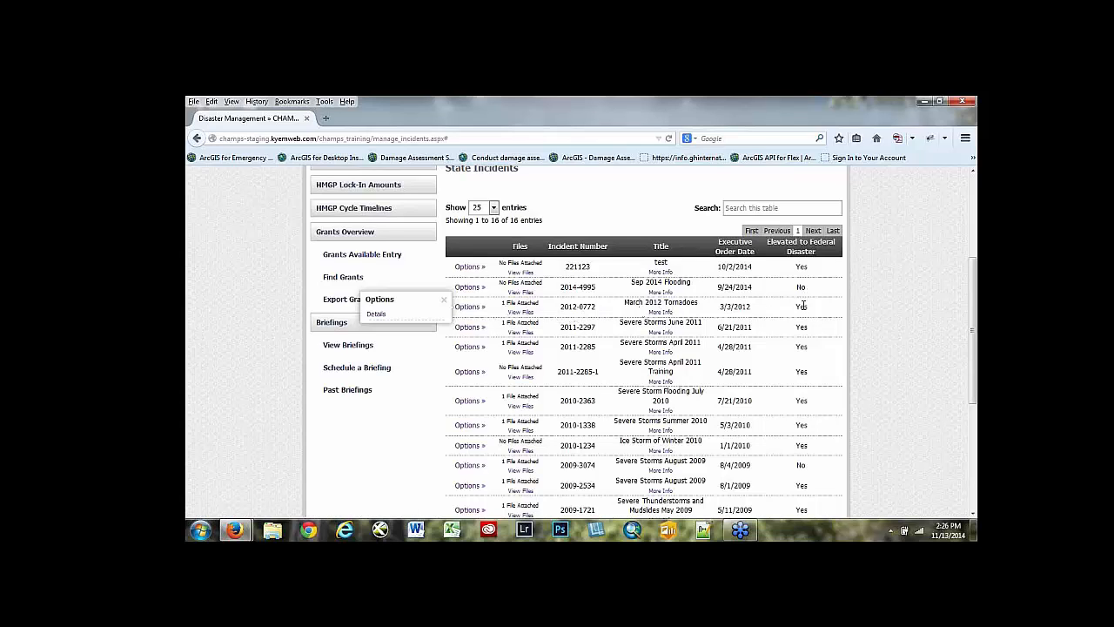
click(377, 315)
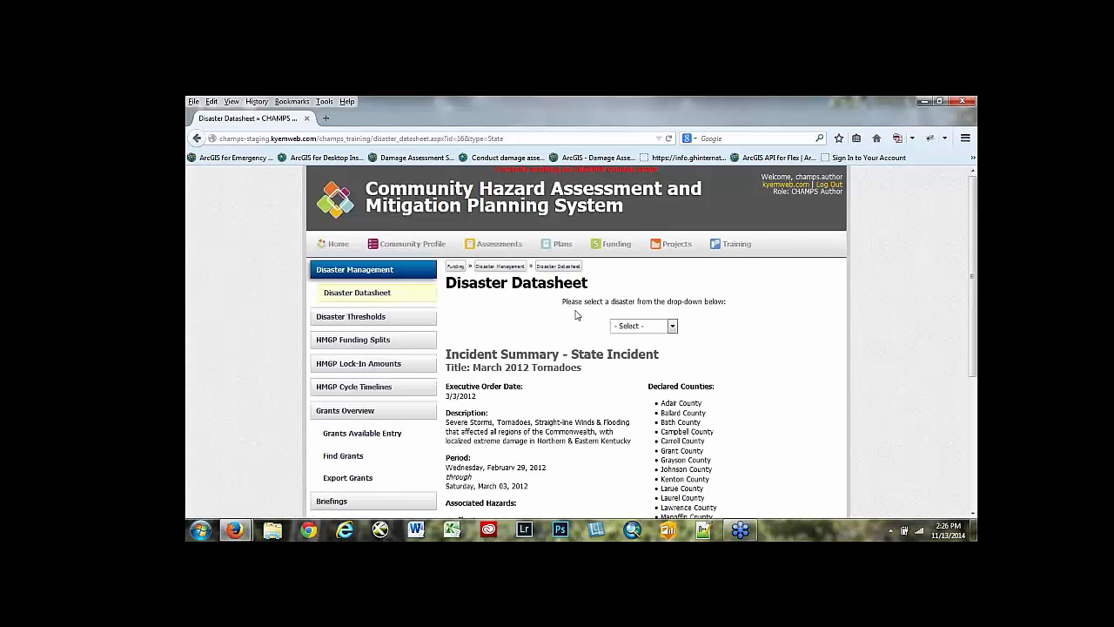
scroll(570, 349, down, 2)
scroll(570, 348, down, 2)
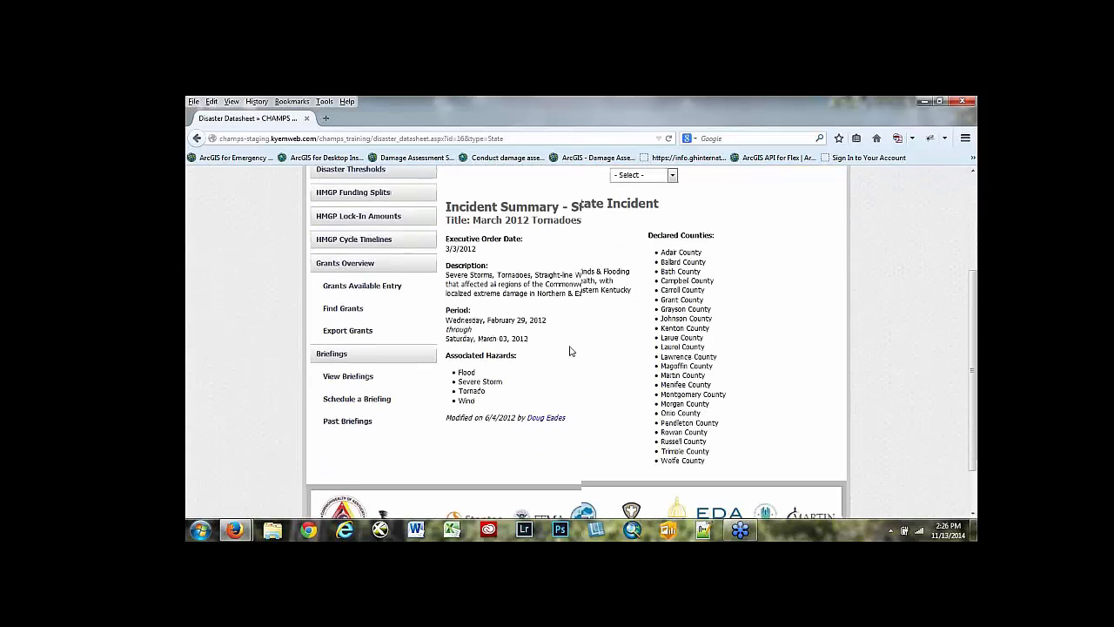
scroll(570, 348, up, 1)
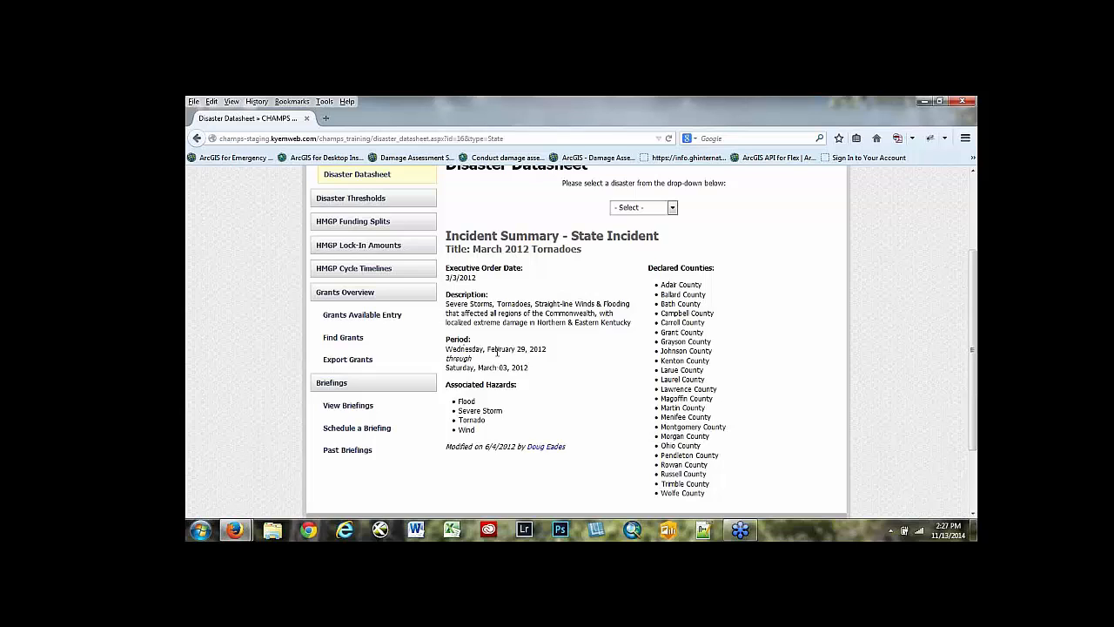
scroll(497, 352, down, 2)
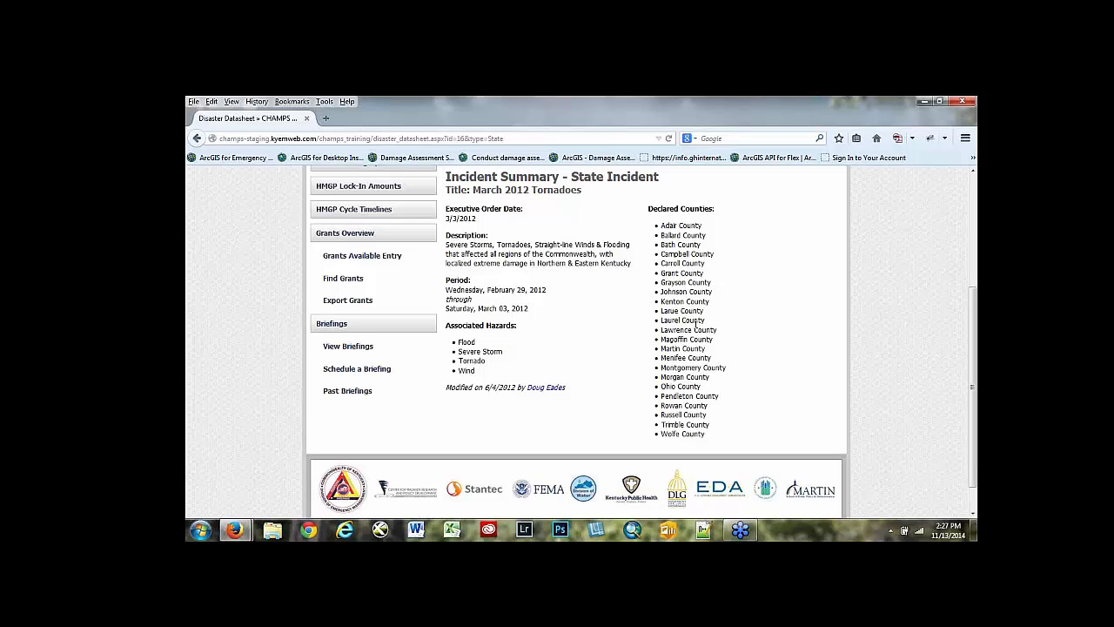
scroll(666, 351, up, 2)
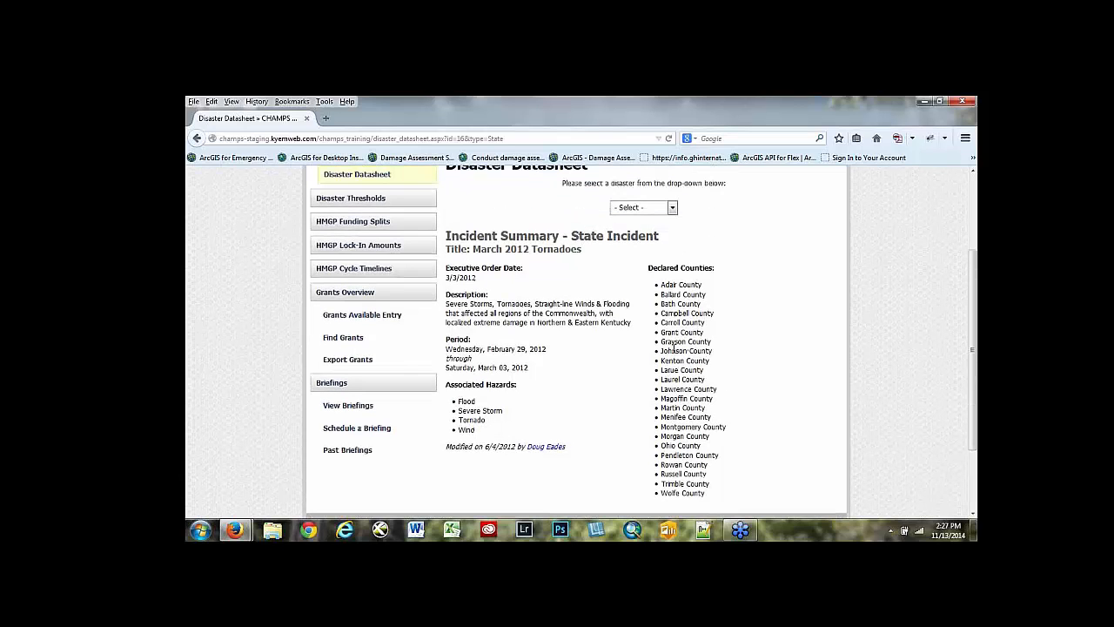
- Load the datasheet for federal disaster DR-4057: March 2012 Tornadoes and review its incident summary, declared counties and HMGP lock-ins
click(672, 207)
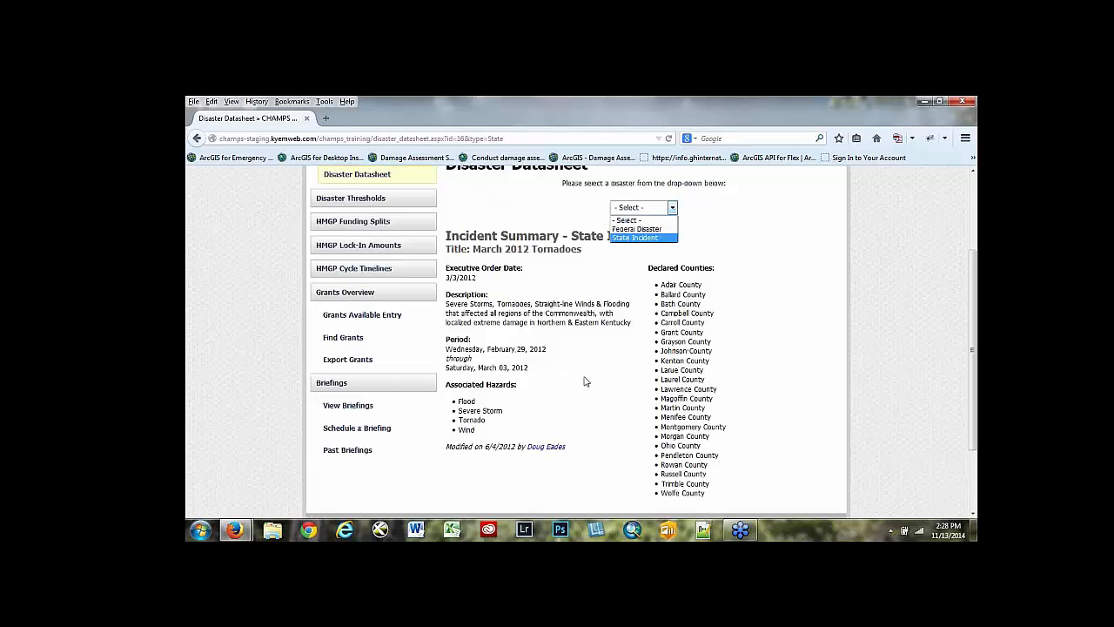
click(639, 231)
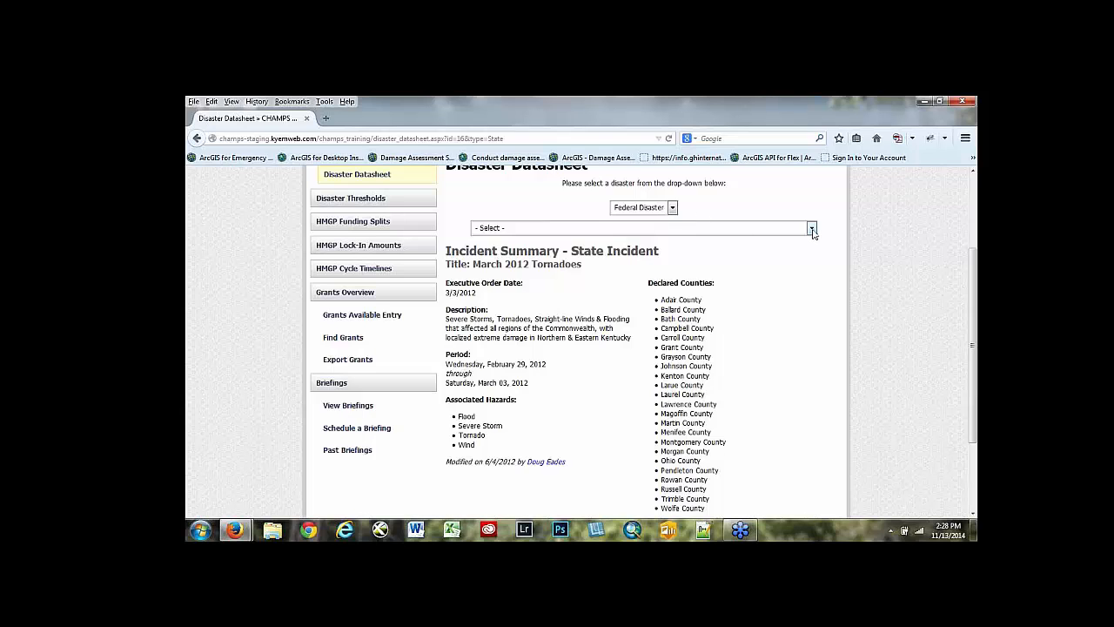
click(811, 228)
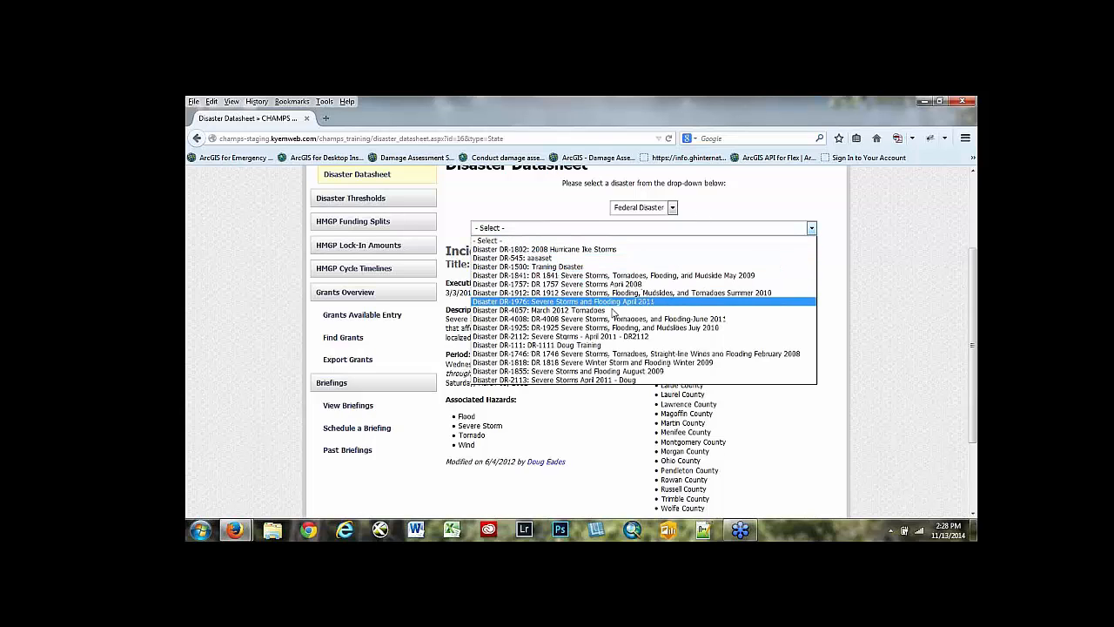
click(554, 311)
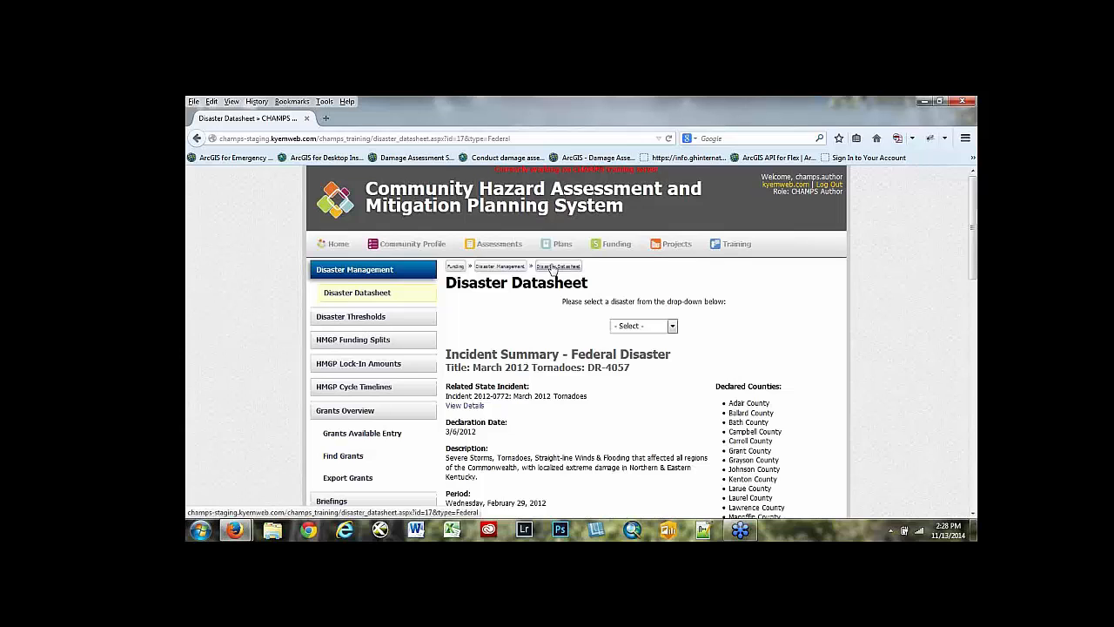
scroll(570, 383, down, 1)
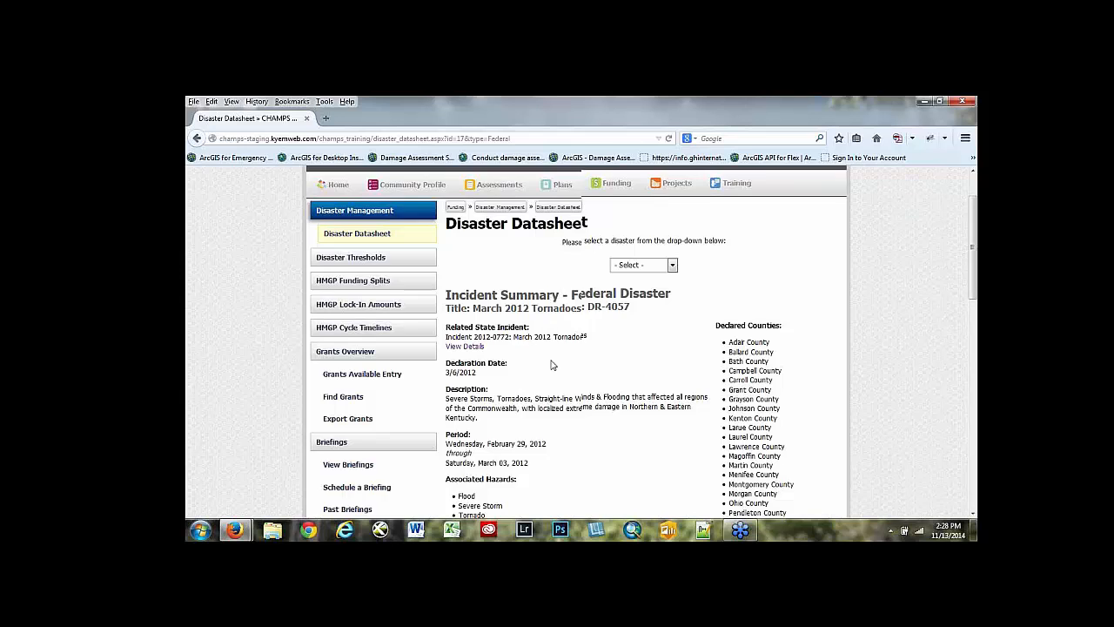
scroll(552, 366, down, 1)
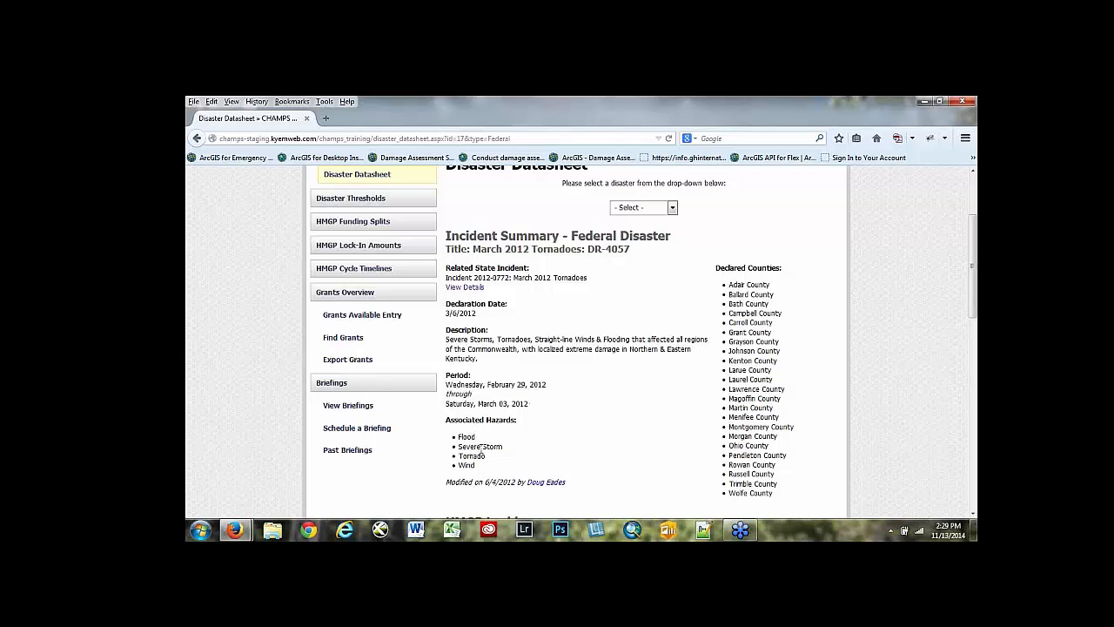
scroll(720, 258, down, 1)
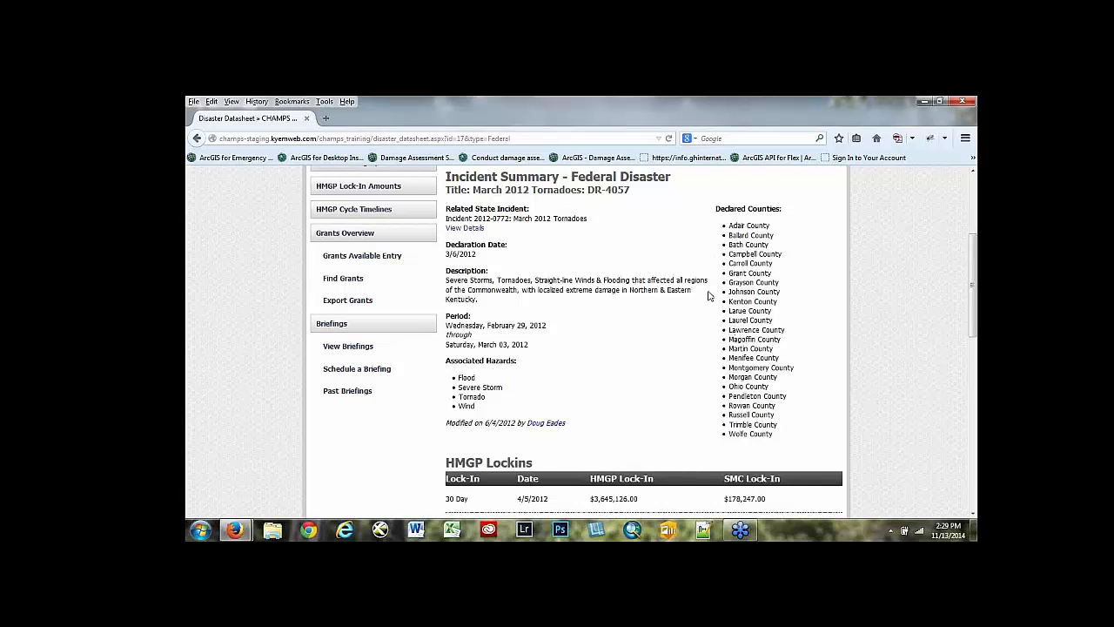
scroll(639, 339, up, 1)
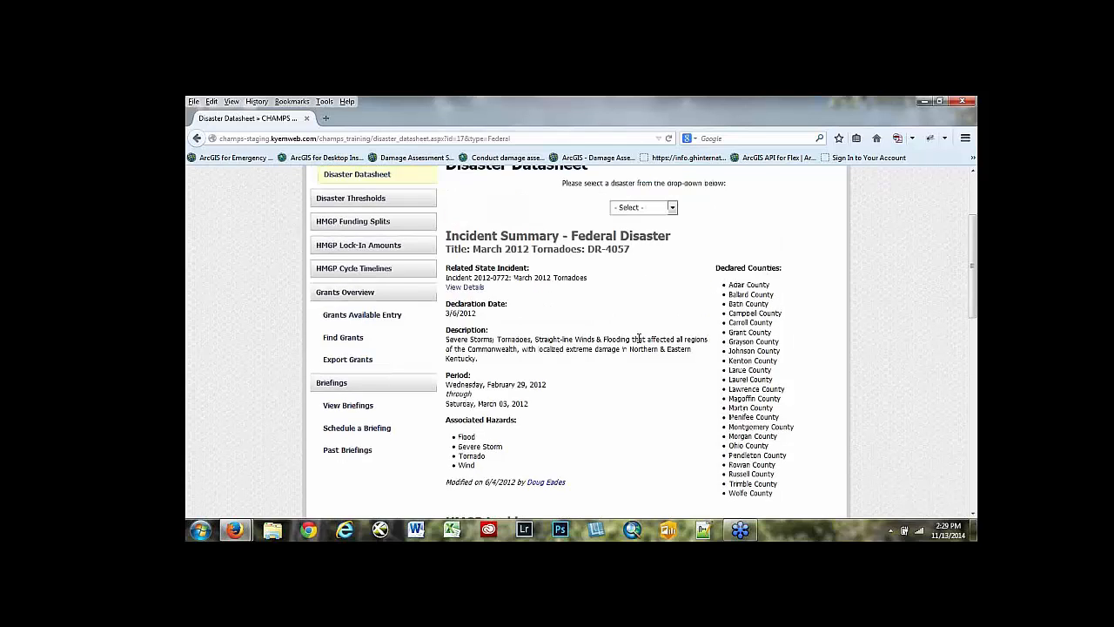
- Look through the federal disasters offered for the datasheet without choosing one
click(673, 208)
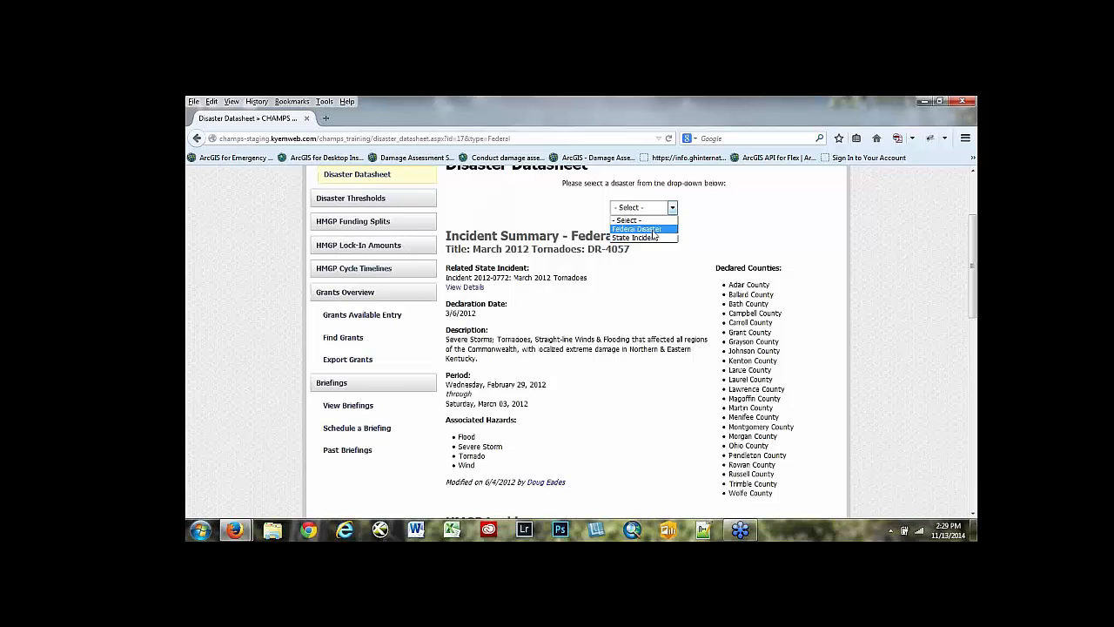
click(653, 231)
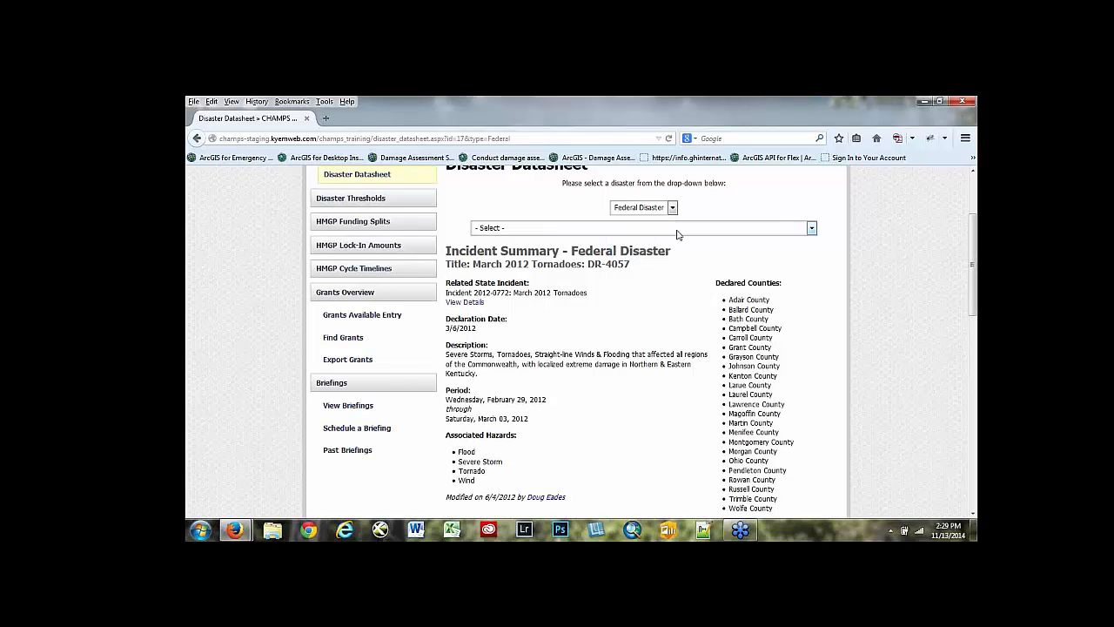
click(811, 228)
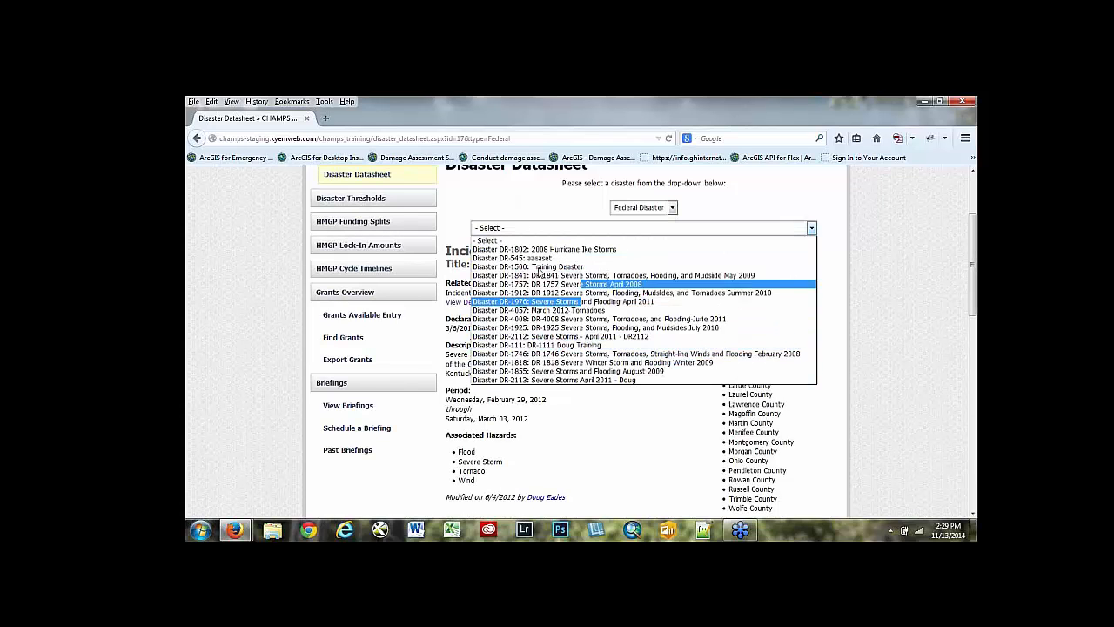
click(513, 199)
- Return to the Disaster Management overview and look over the federal disasters table
scroll(575, 226, up, 3)
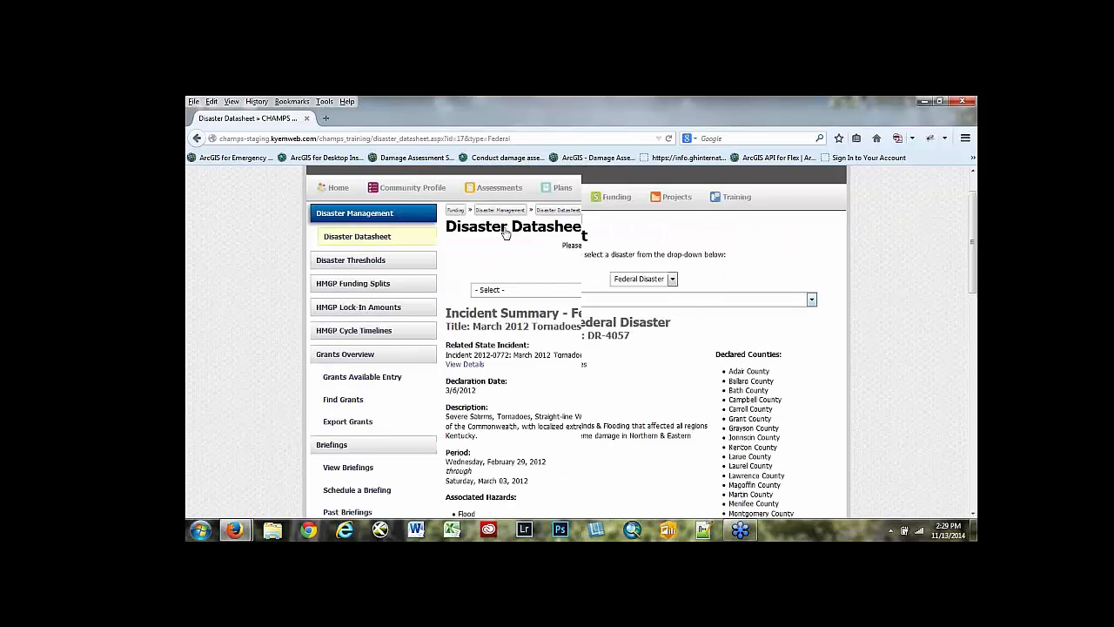
click(361, 271)
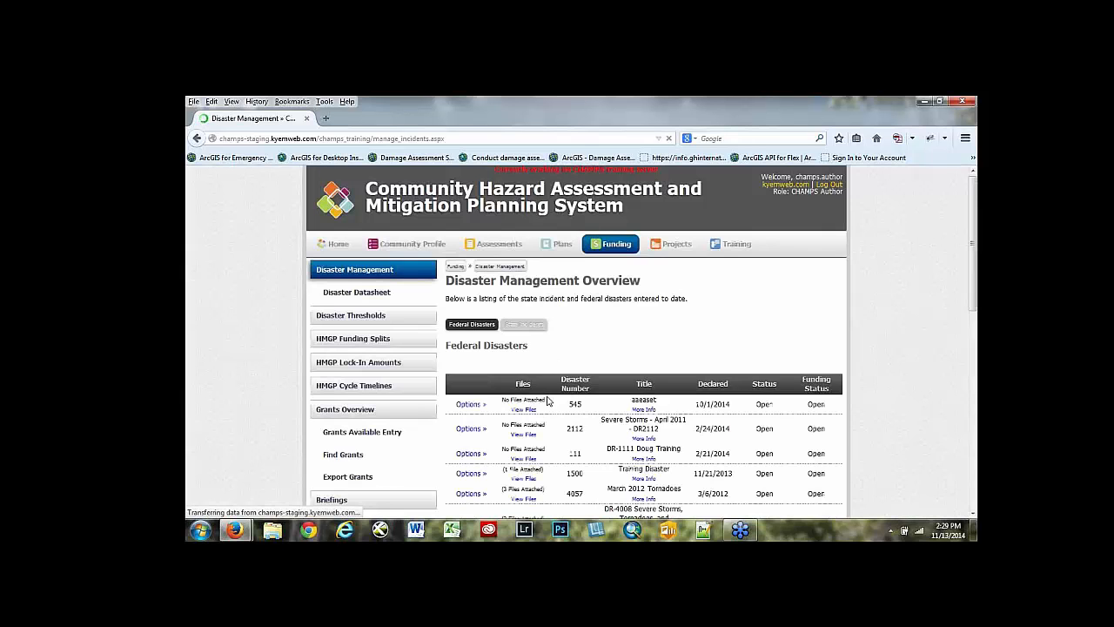
scroll(532, 292, down, 1)
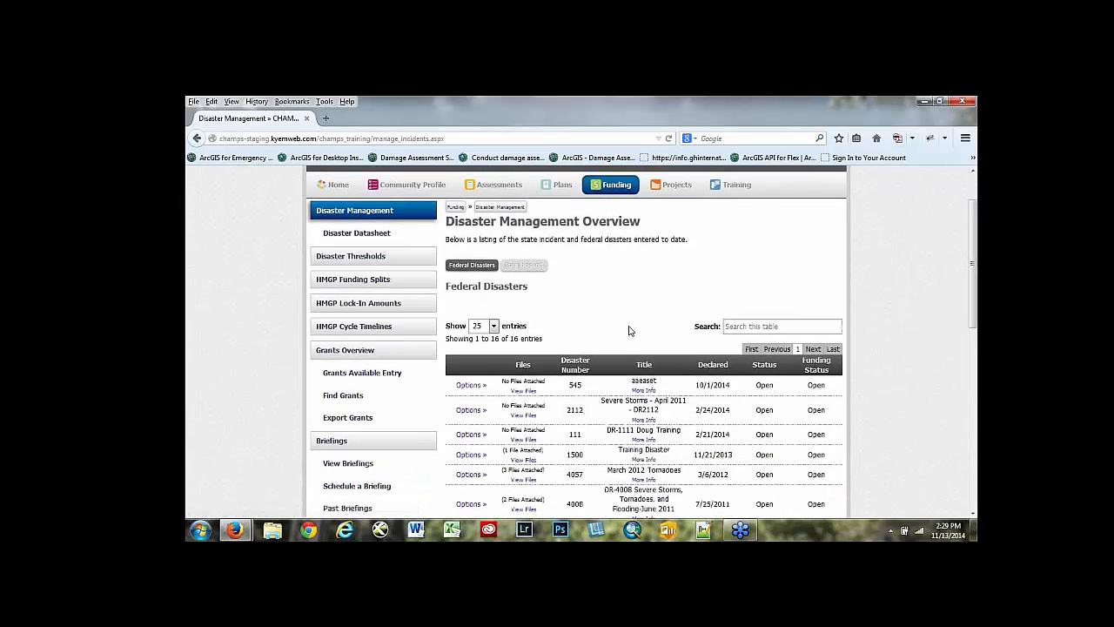
scroll(624, 337, down, 3)
scroll(791, 297, up, 2)
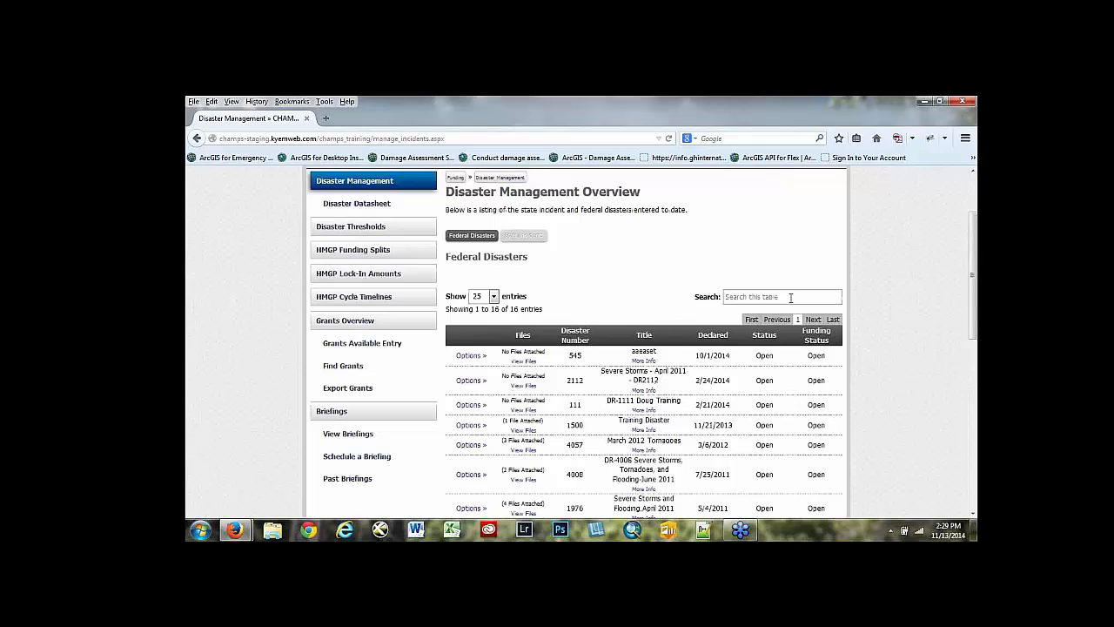
- Search the federal disasters table for "flood", look through the matches, and clear the search
click(790, 297)
text(flood)
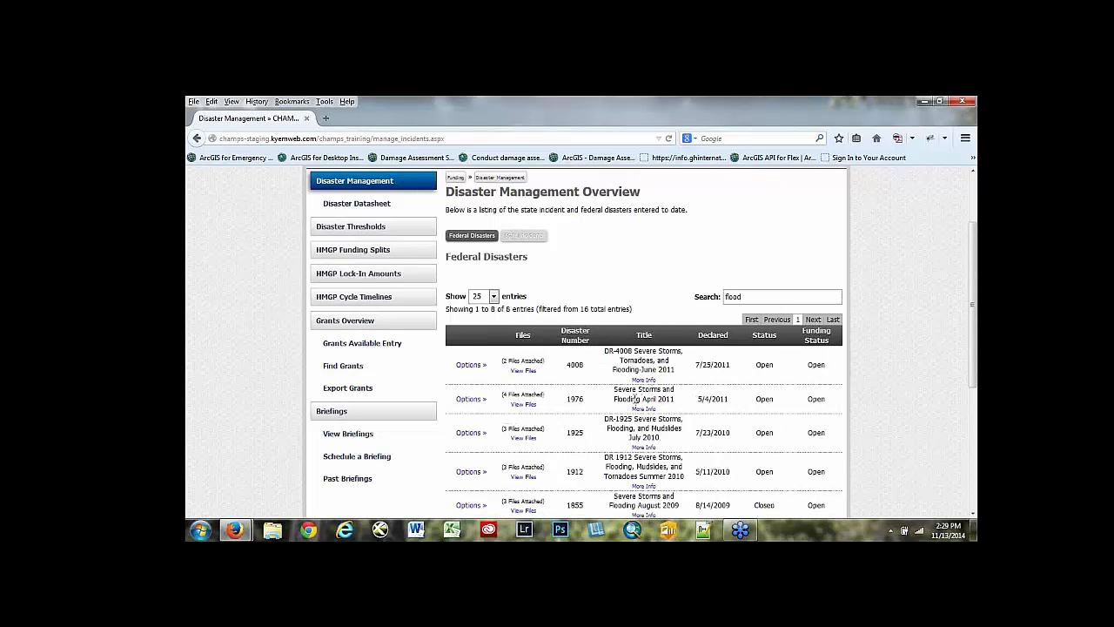
scroll(641, 442, down, 1)
scroll(640, 441, down, 1)
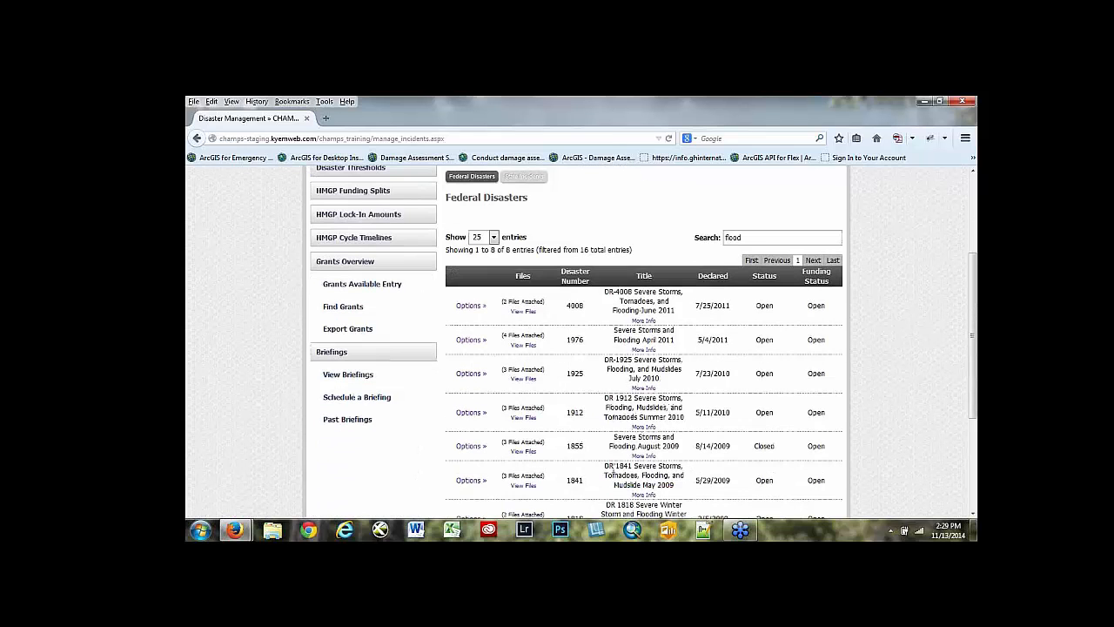
scroll(632, 470, up, 2)
double_click(733, 297)
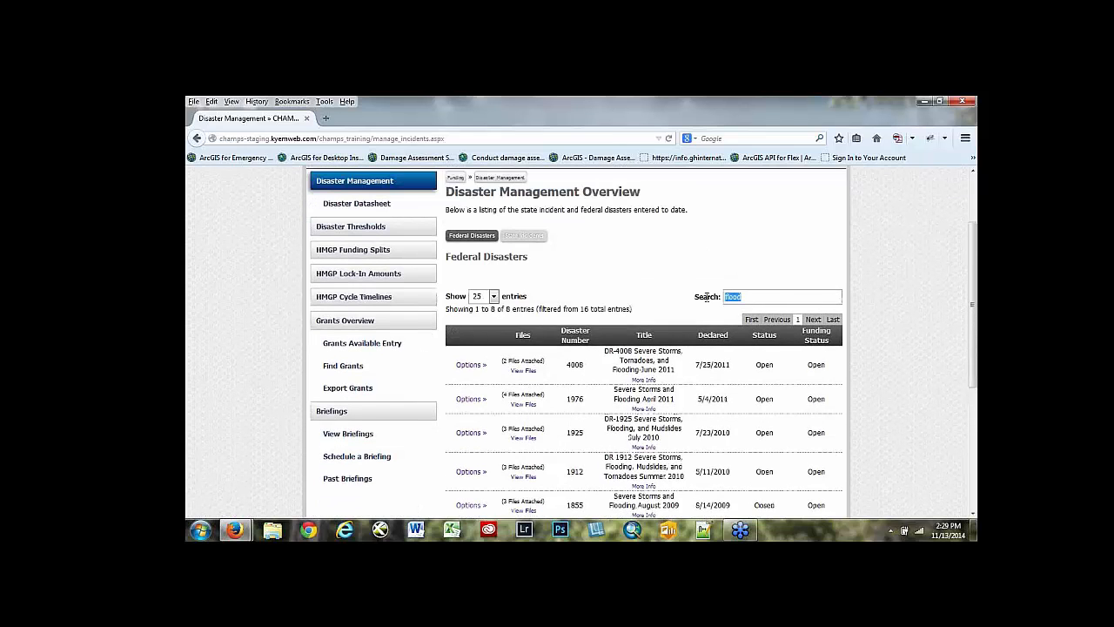
key(BackSpace)
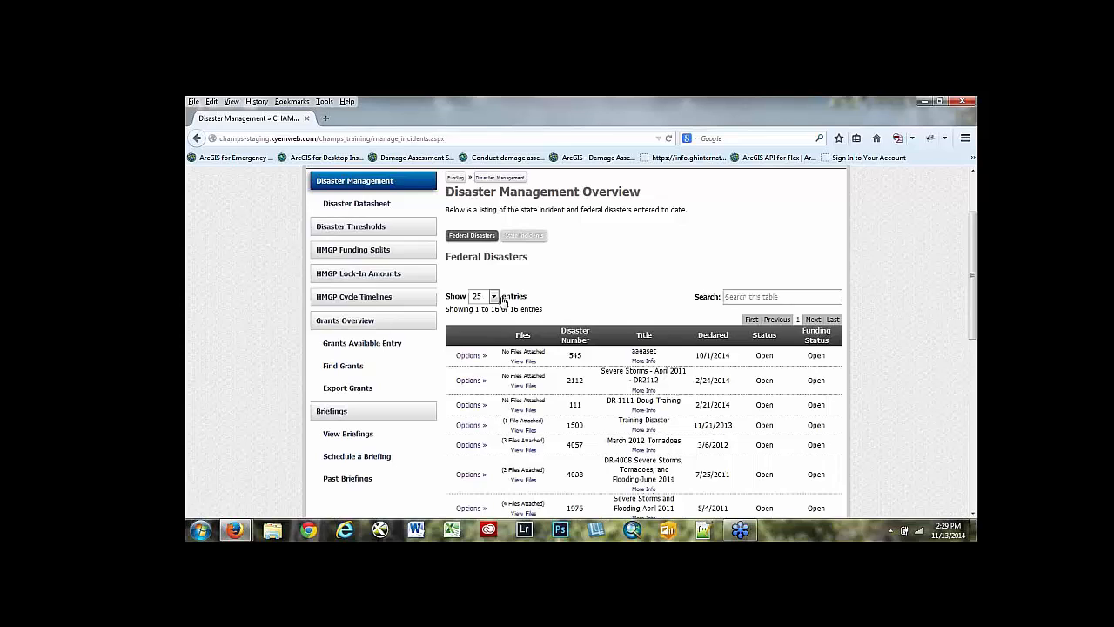
- Open Disaster Thresholds for DR-4057: March 2012 Tornadoes and examine the damages and threshold status of each county
click(351, 227)
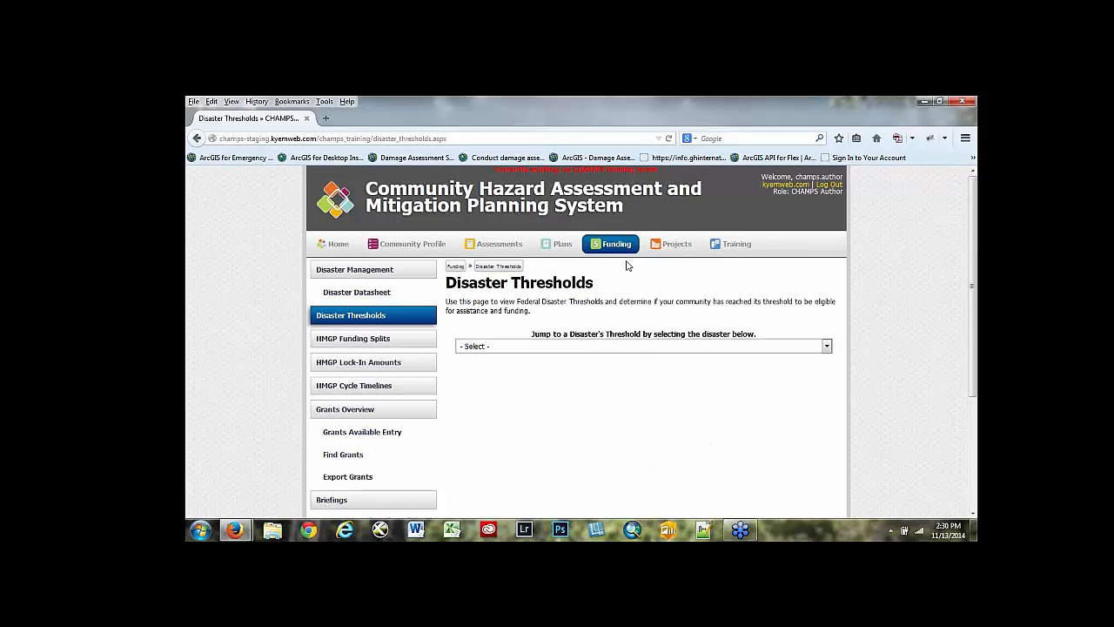
click(828, 347)
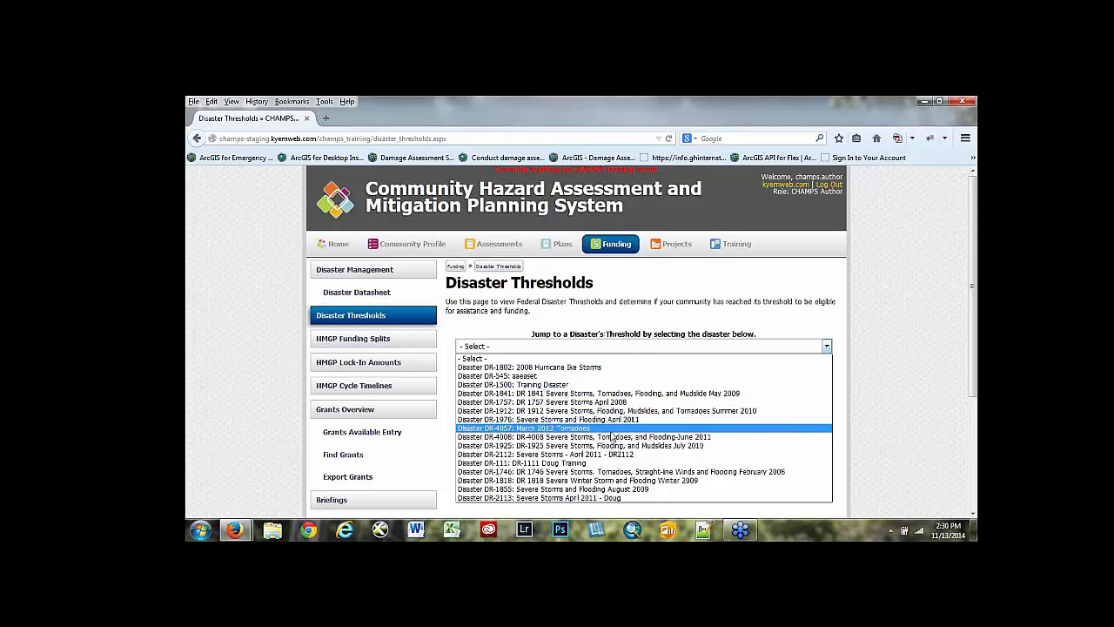
click(578, 430)
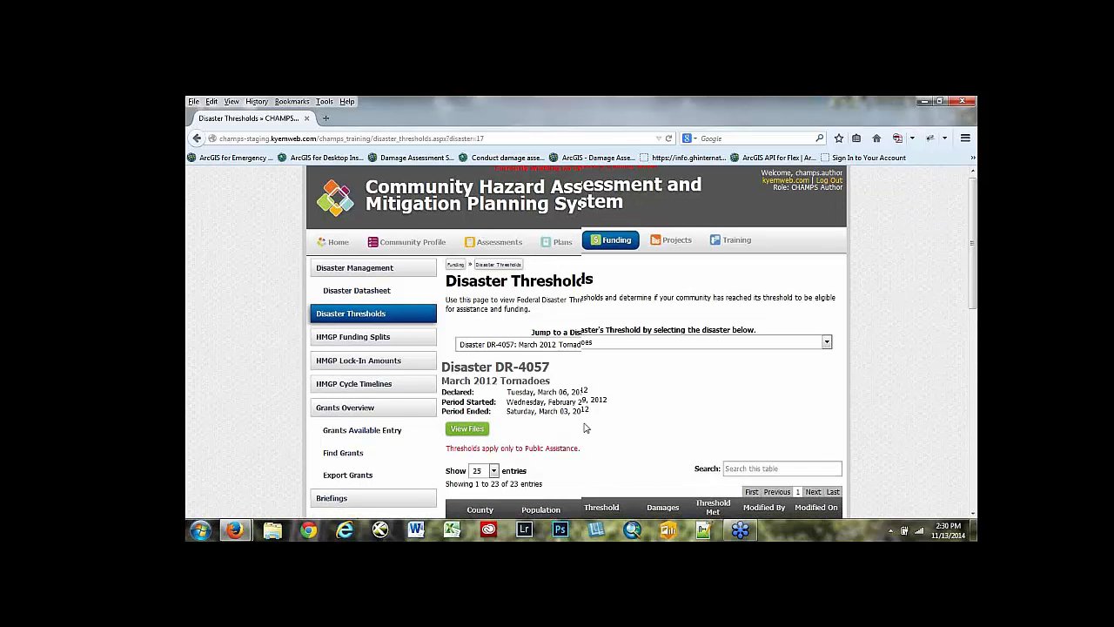
scroll(592, 409, down, 3)
scroll(646, 358, down, 2)
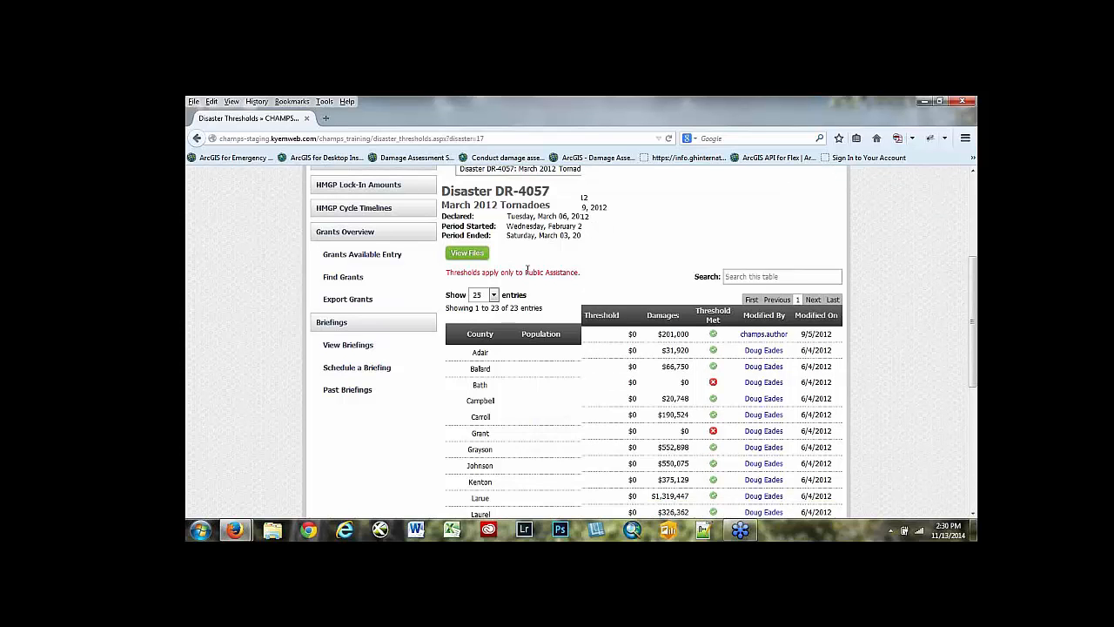
scroll(529, 277, down, 1)
scroll(529, 287, down, 4)
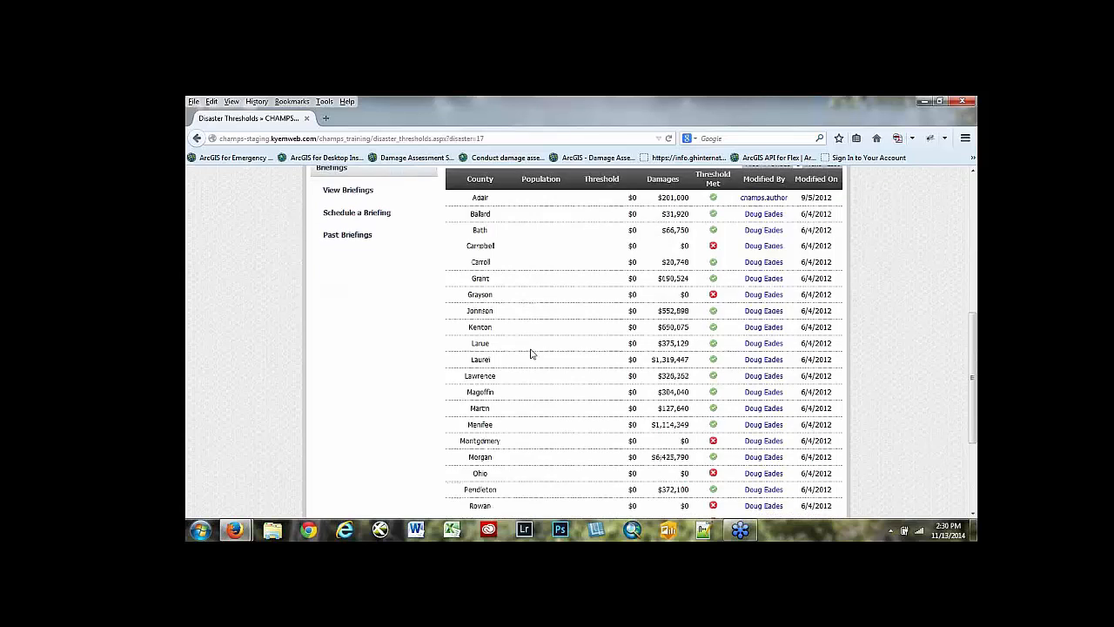
scroll(533, 354, up, 2)
scroll(612, 228, up, 3)
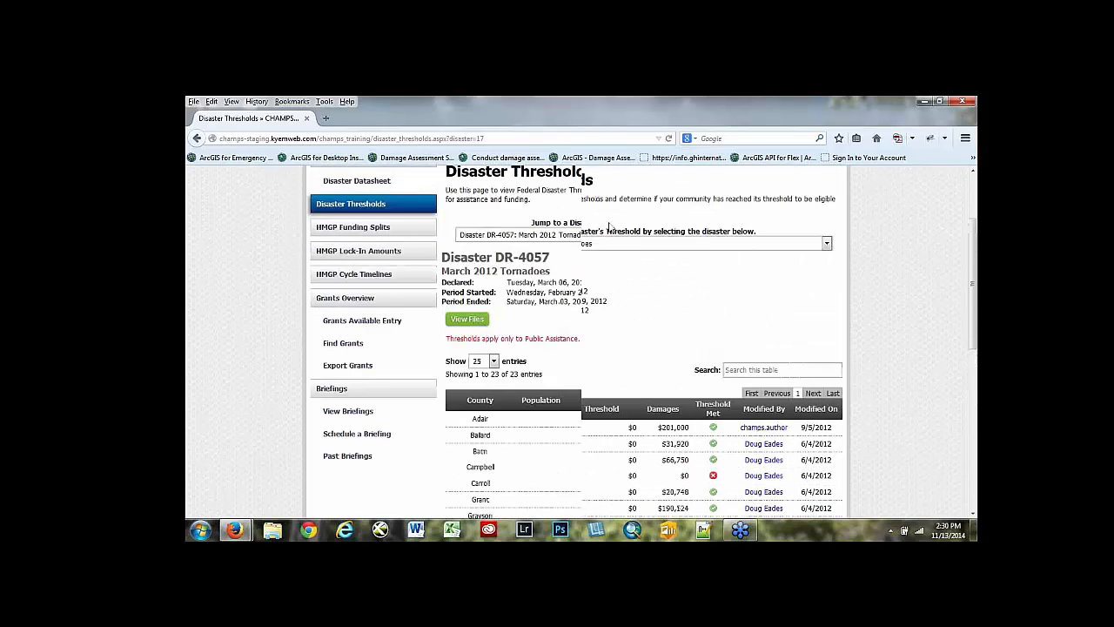
scroll(584, 346, down, 5)
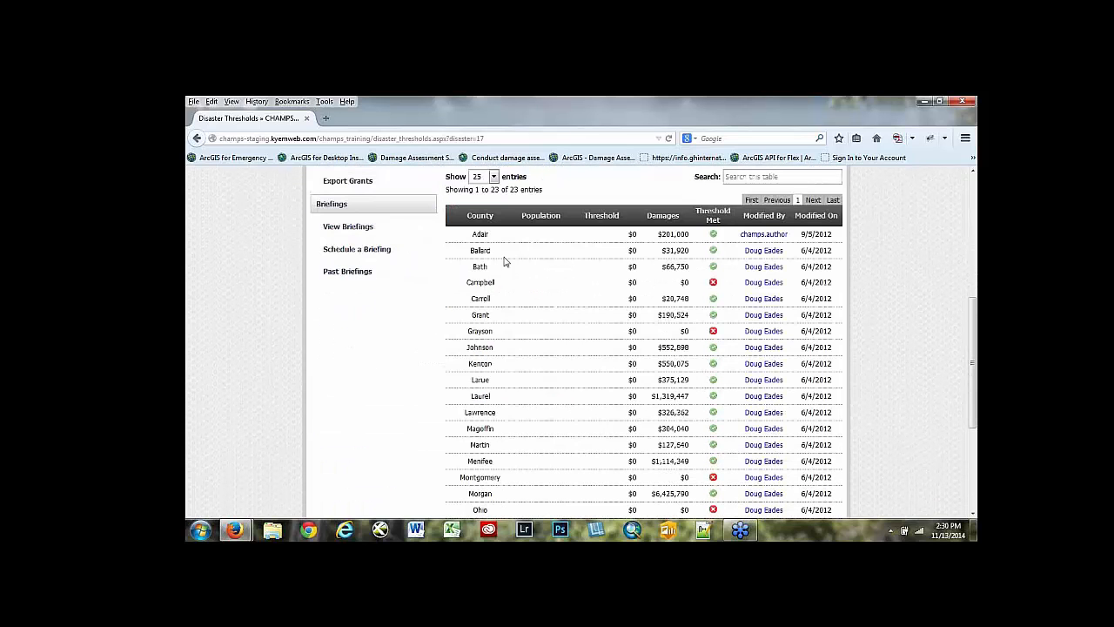
- Read through the DR-4057 county thresholds table from the first county down to the total damages
scroll(491, 296, down, 2)
scroll(490, 327, down, 3)
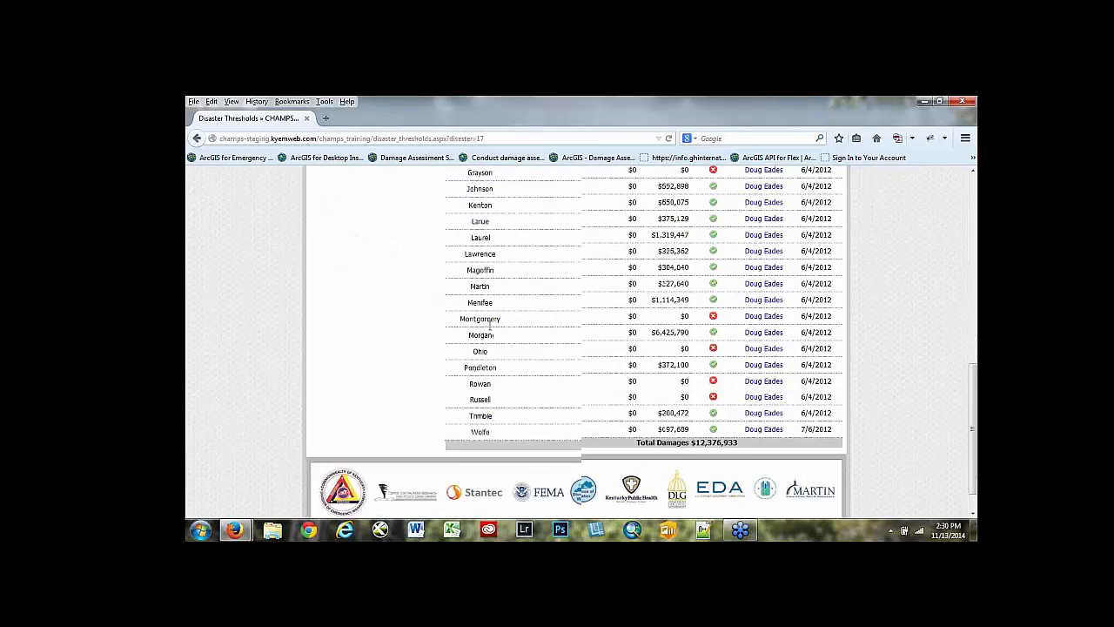
scroll(478, 366, up, 6)
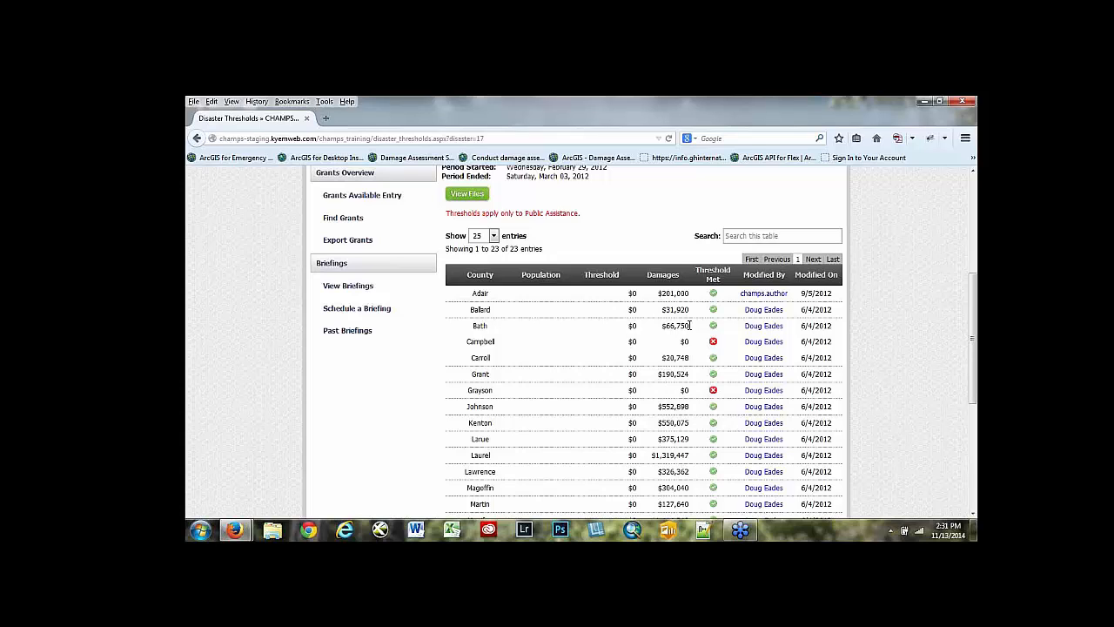
scroll(501, 403, down, 1)
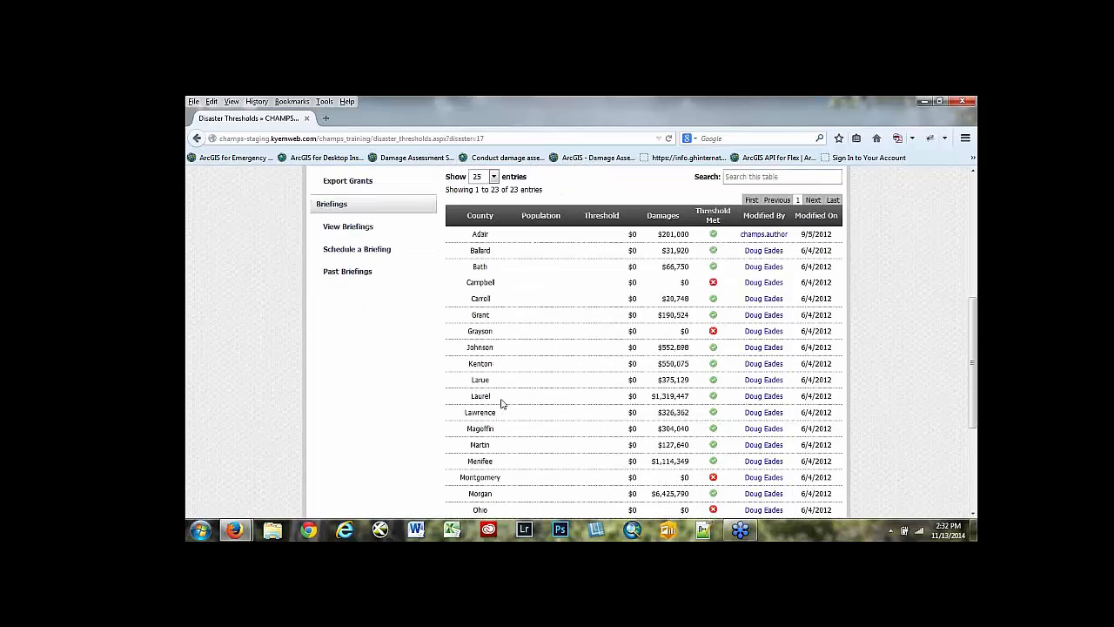
scroll(501, 403, down, 2)
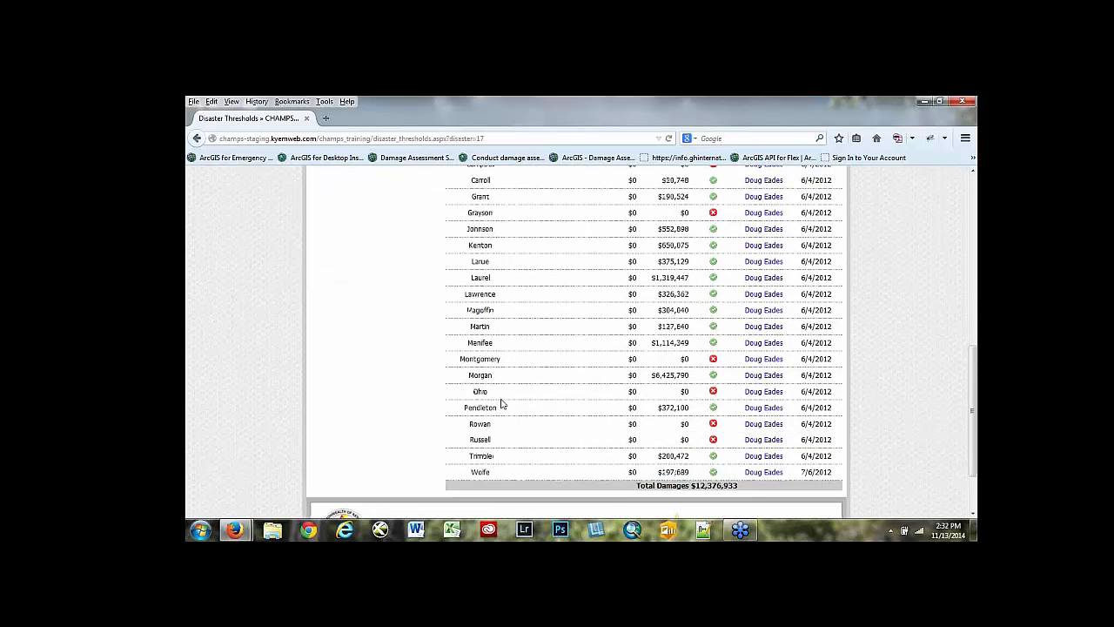
scroll(502, 403, up, 4)
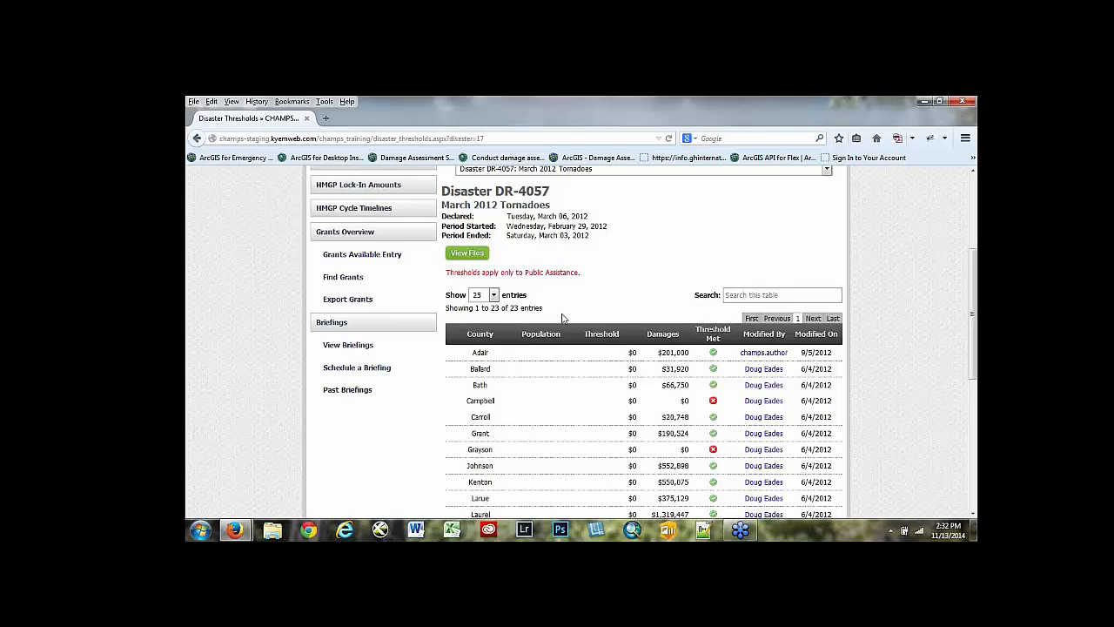
- View the files attached to Disaster DR-4057, close them, and return to the county thresholds table
click(467, 254)
click(724, 299)
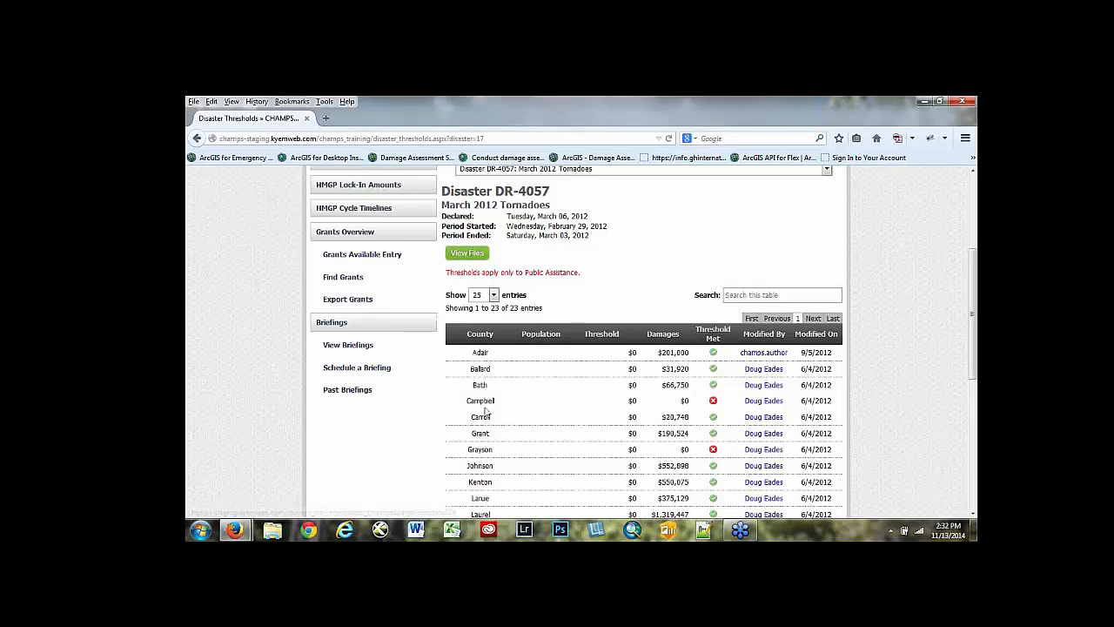
scroll(562, 355, down, 1)
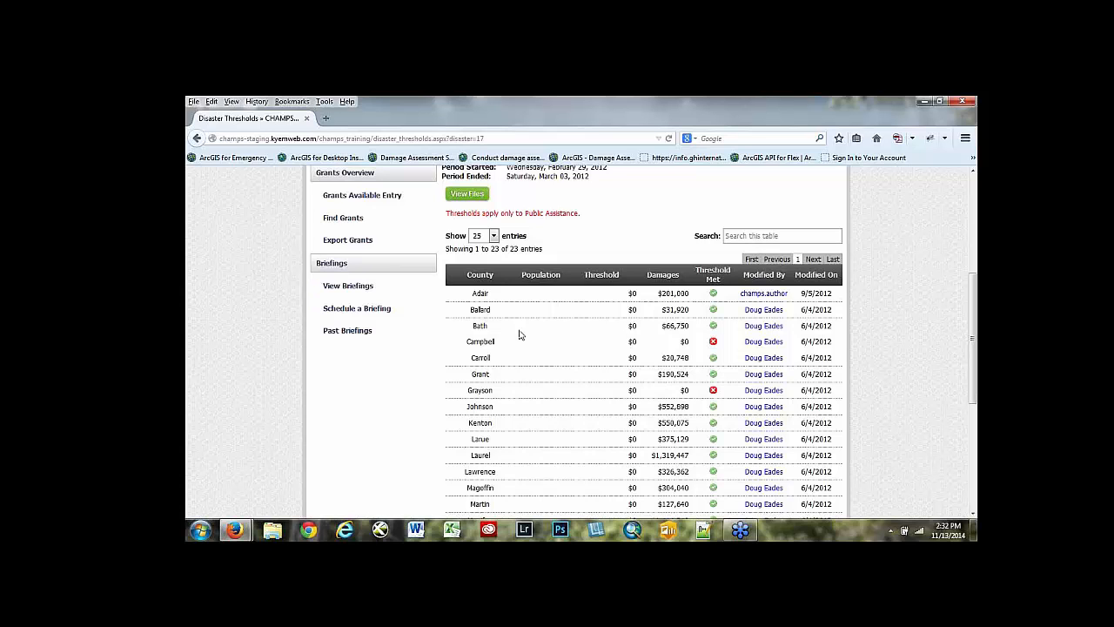
- Open the HMGP Funding Splits for DR-4057: March 2012 Tornadoes and examine the definitions and amounts for each fund type
scroll(473, 326, up, 3)
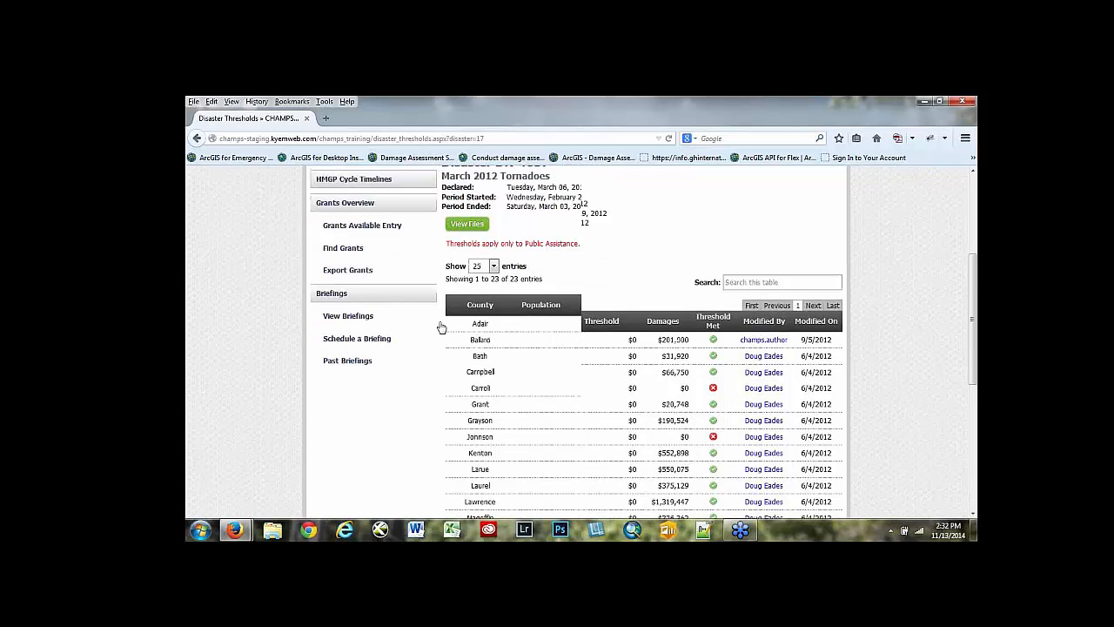
scroll(335, 206, up, 2)
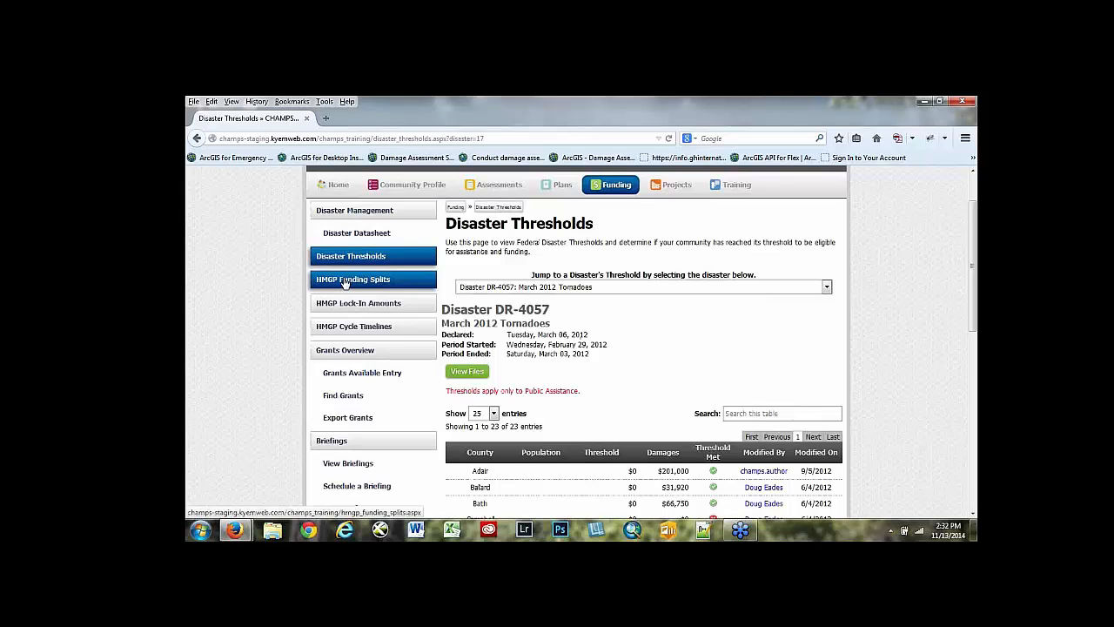
click(347, 283)
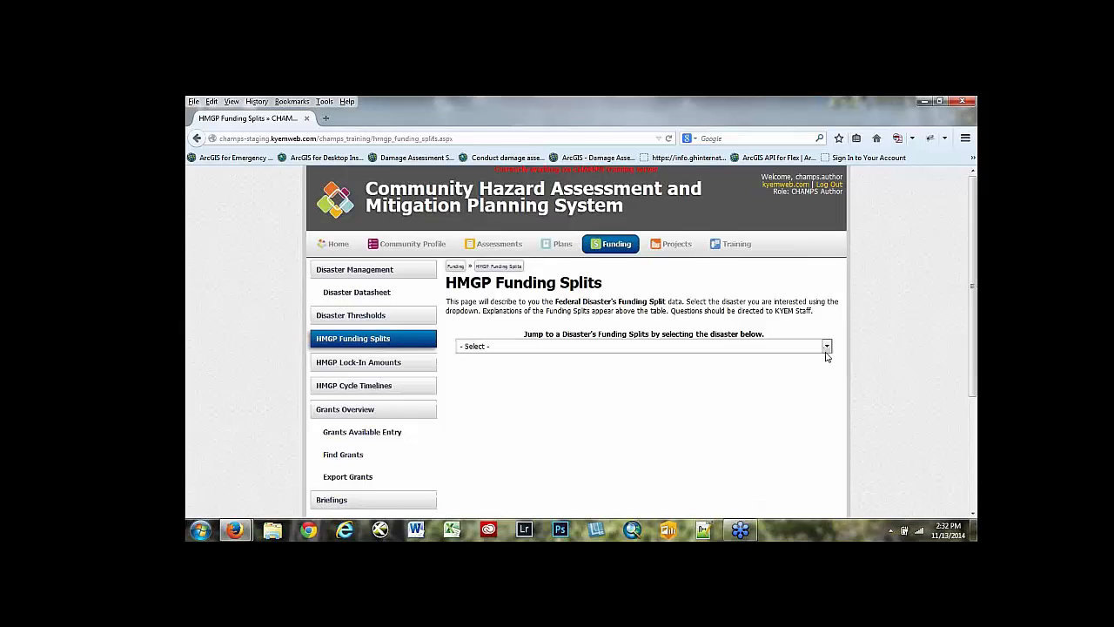
click(827, 347)
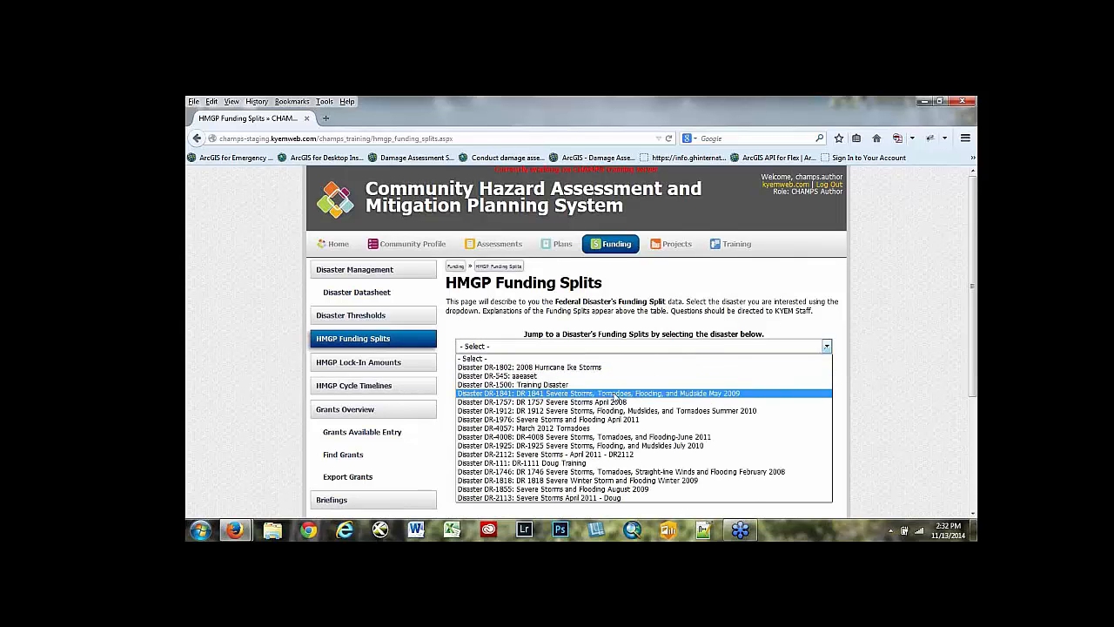
click(561, 428)
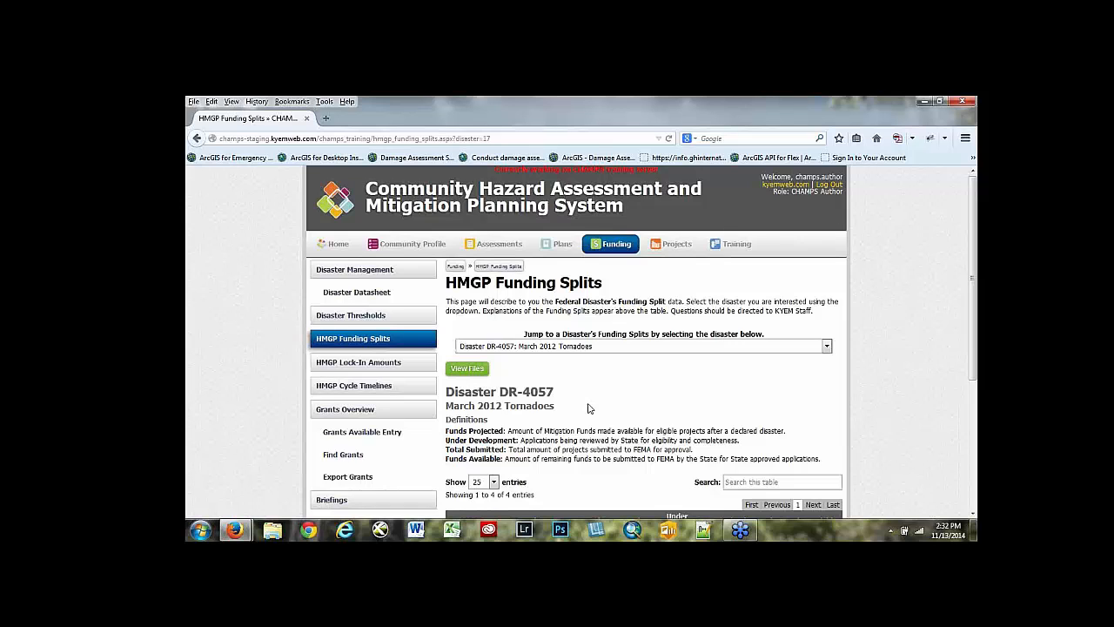
scroll(587, 392, down, 3)
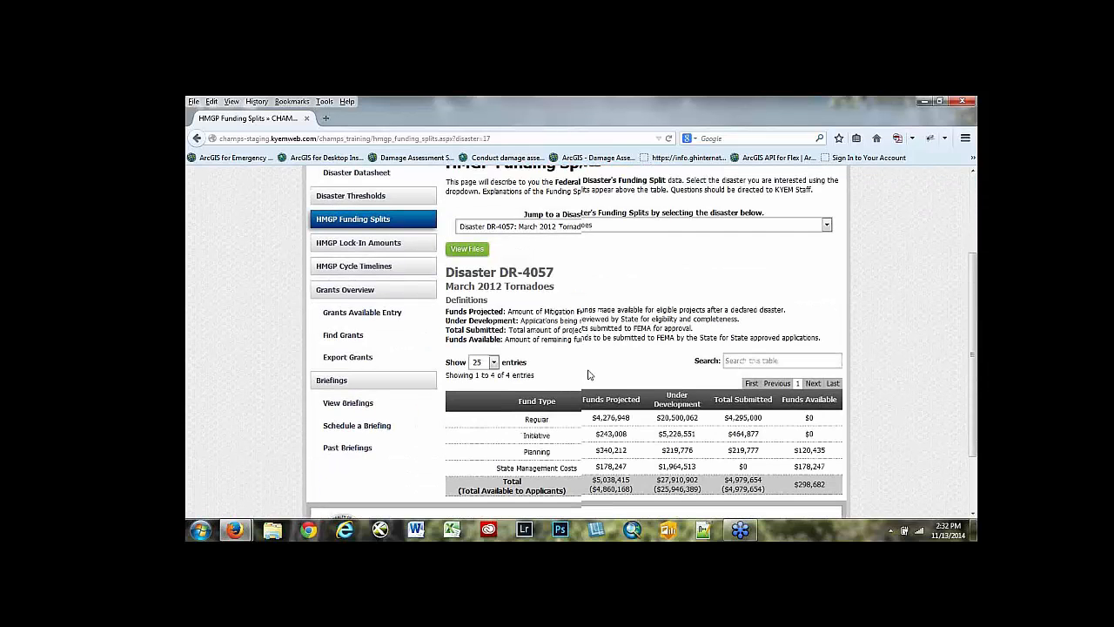
scroll(588, 374, down, 2)
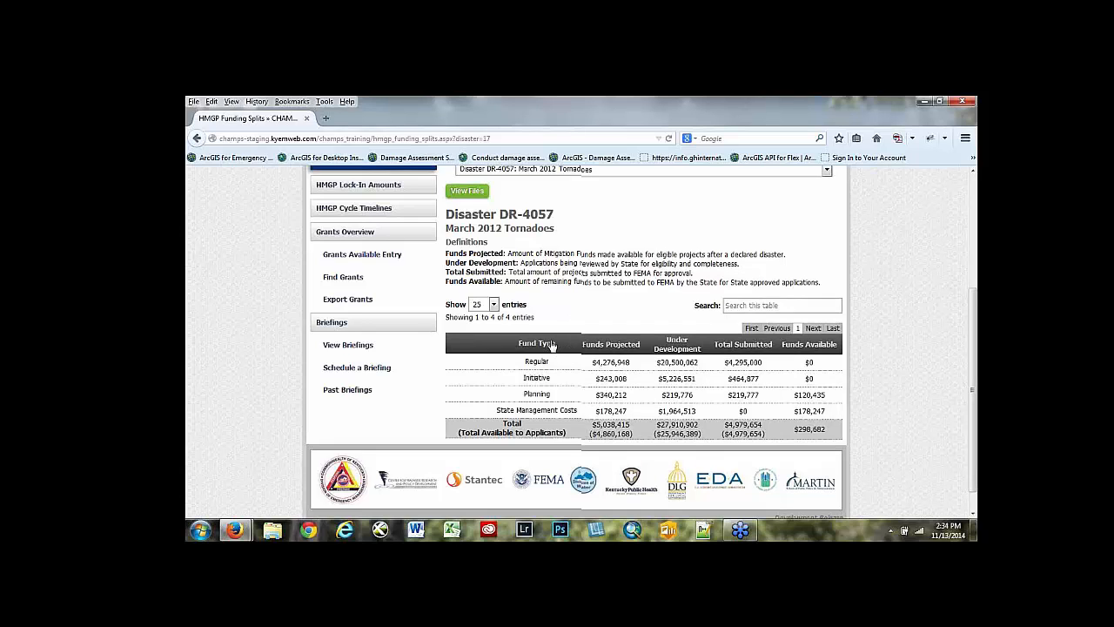
scroll(551, 345, up, 3)
scroll(551, 345, down, 3)
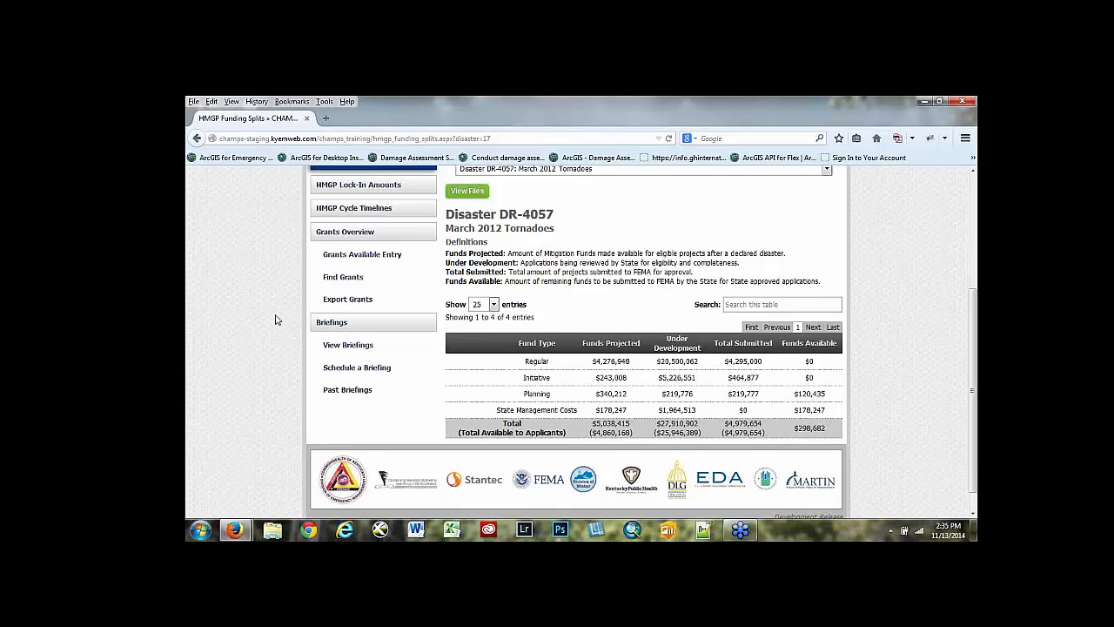
- Open the HMGP Lock-In Amounts for DR-4057: March 2012 Tornadoes and review the HMGP and SMC amounts for each lock-in period
scroll(322, 261, up, 1)
click(332, 252)
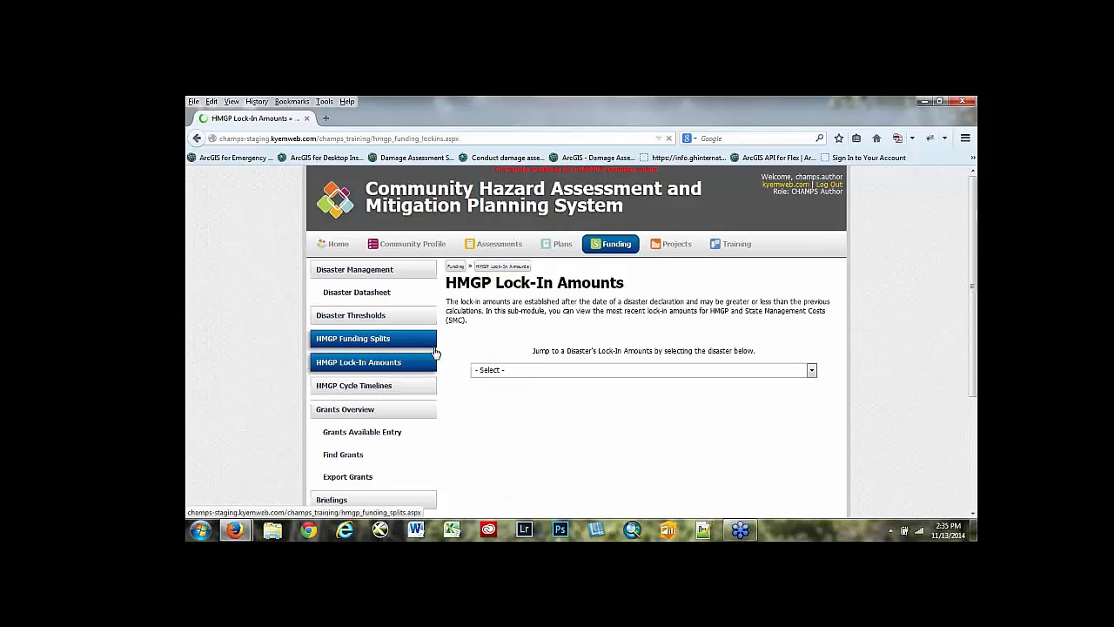
click(811, 370)
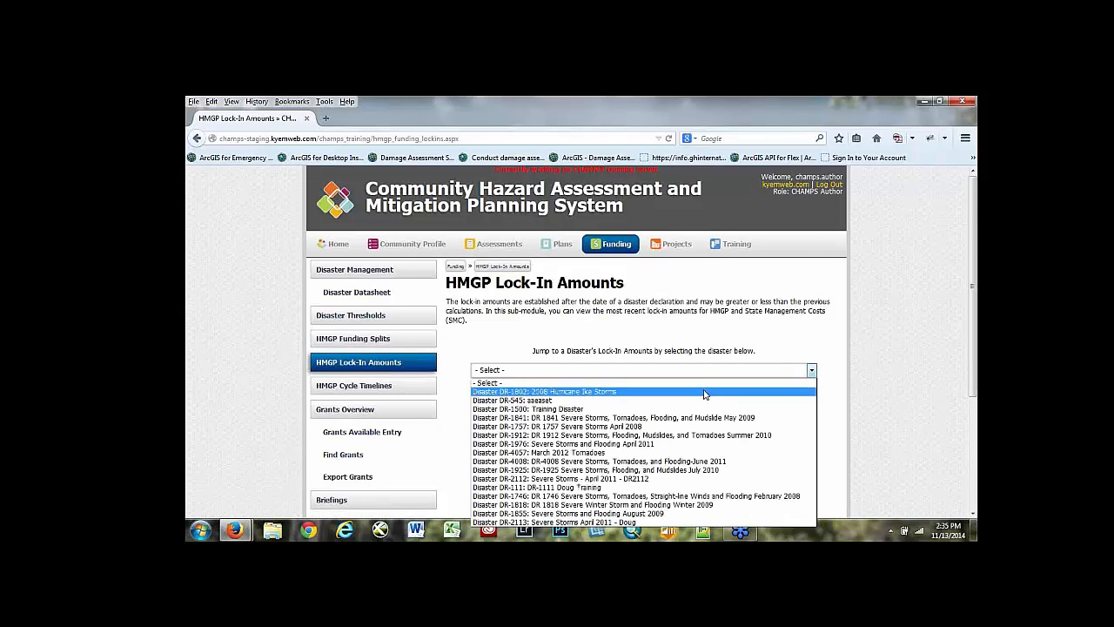
click(966, 324)
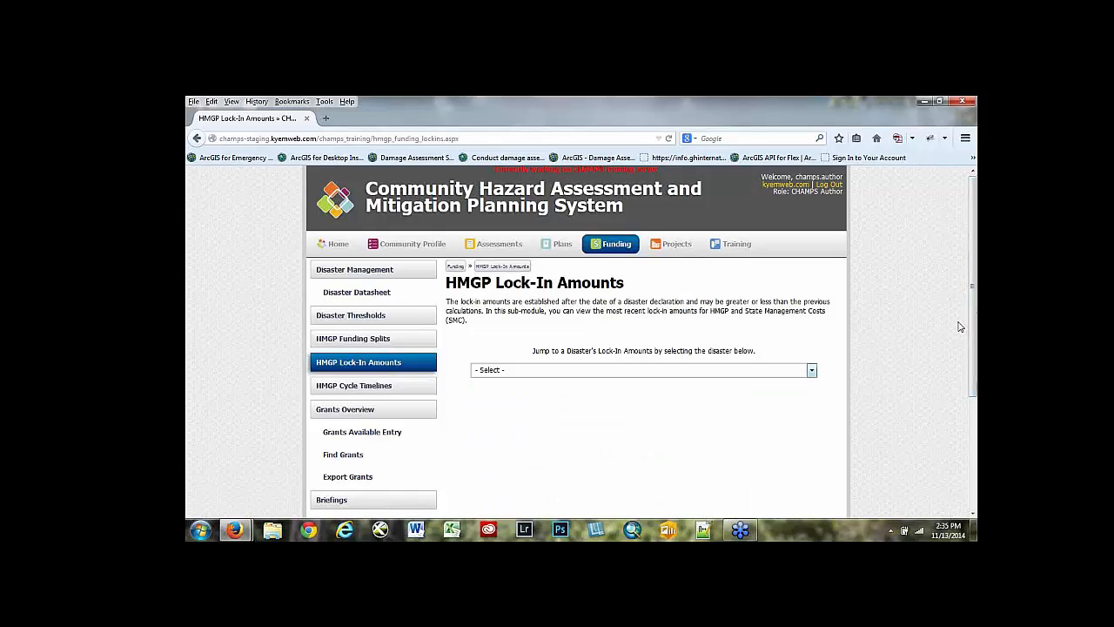
click(811, 370)
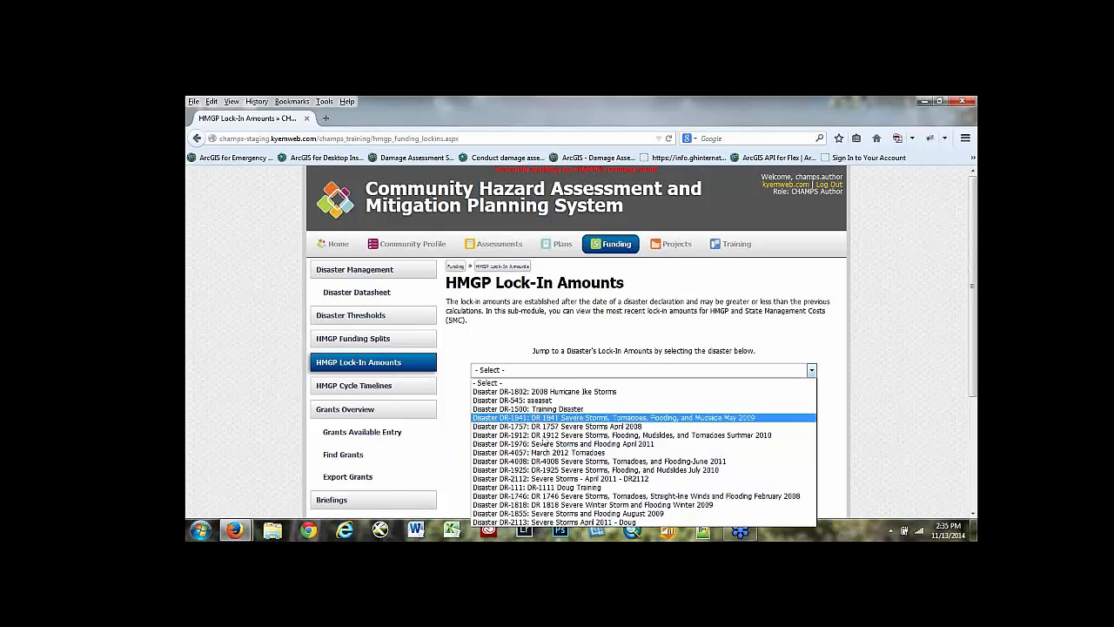
click(544, 452)
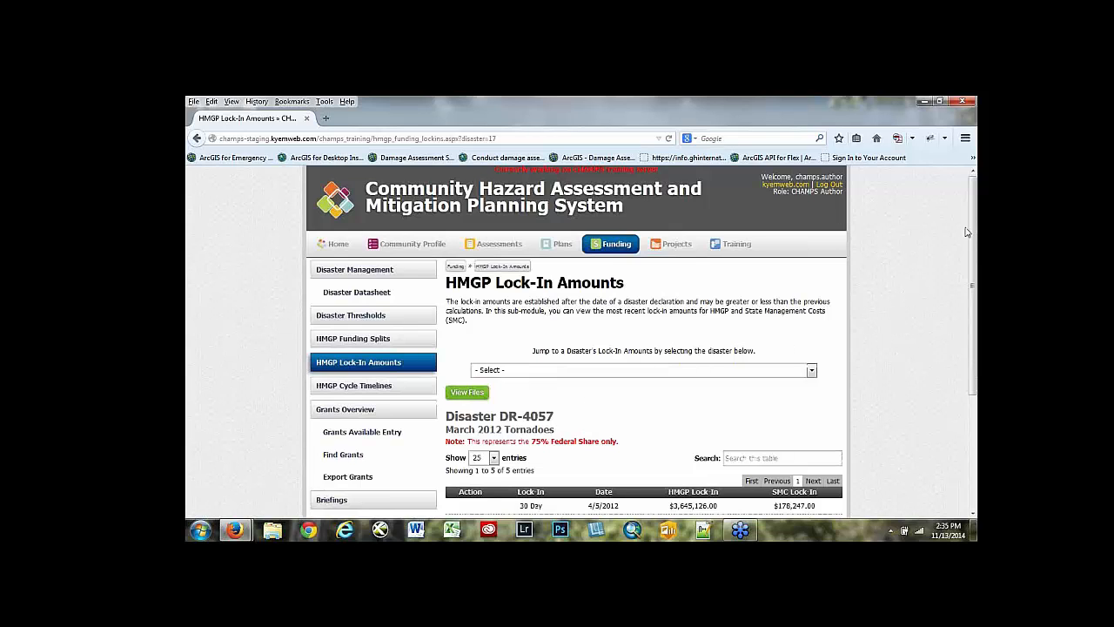
drag(973, 233, 967, 306)
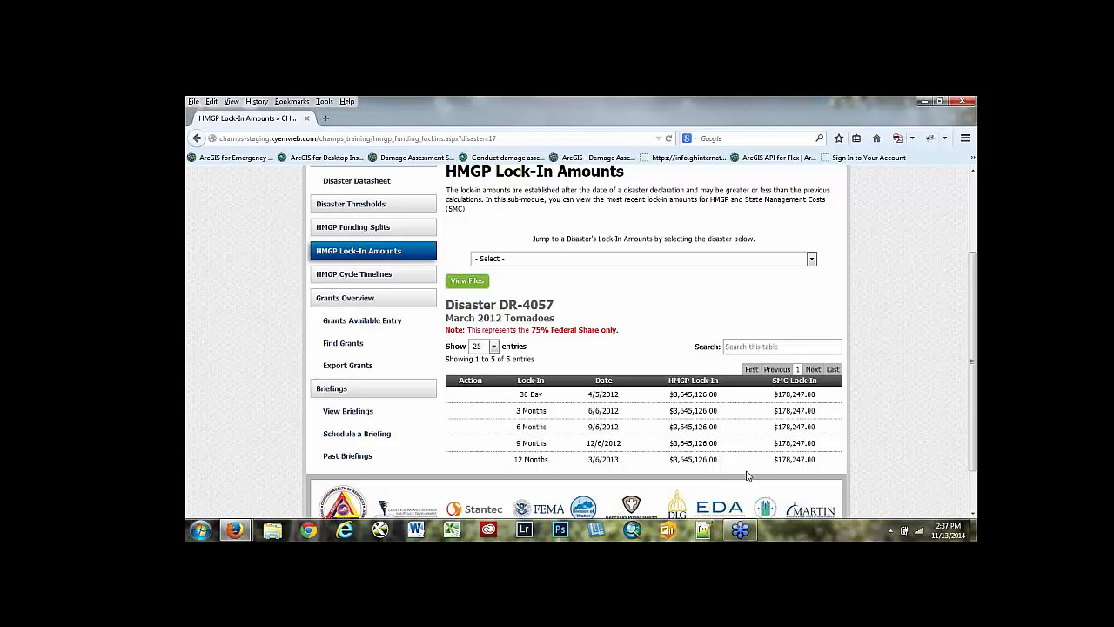
- Open the HMGP Cycle Timelines for DR-4057: March 2012 Tornadoes and review the declaration, application and availability dates
click(337, 277)
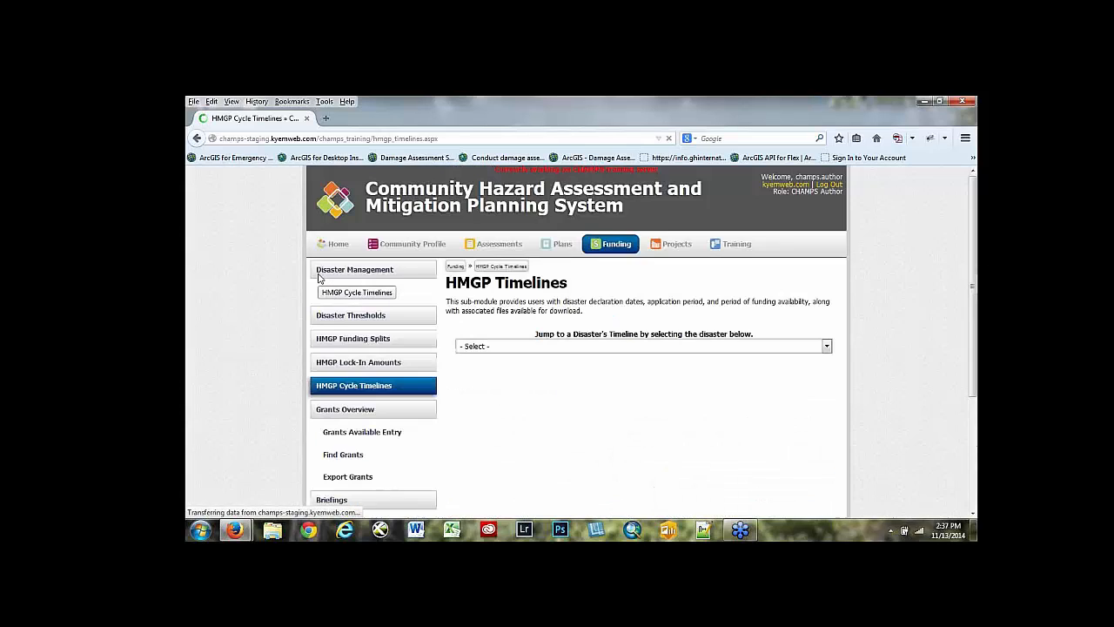
click(827, 346)
click(588, 435)
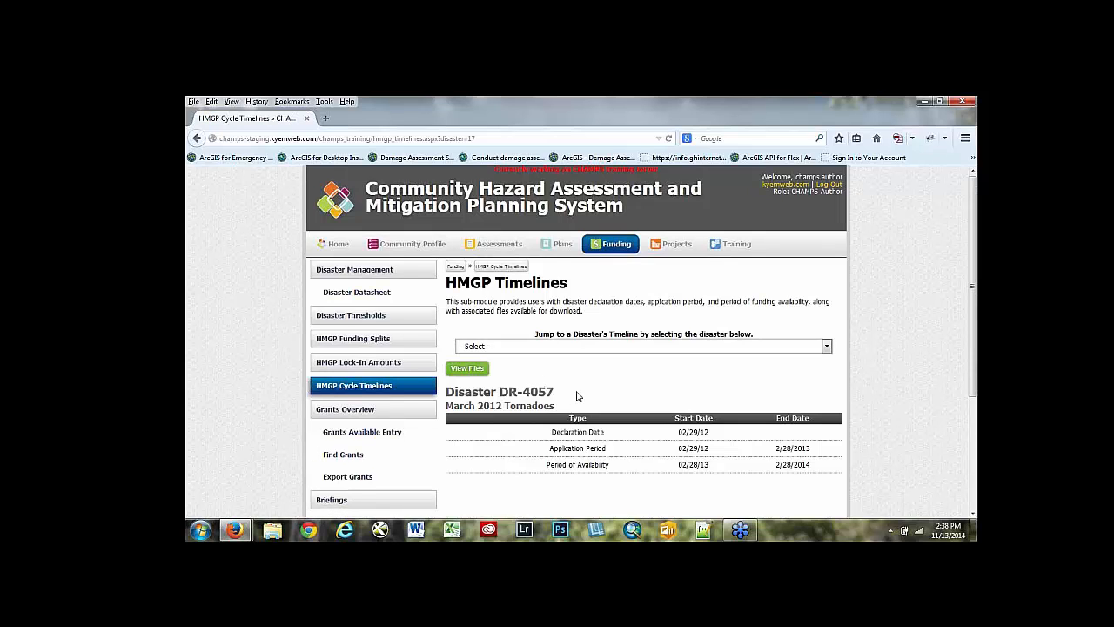
scroll(576, 396, down, 1)
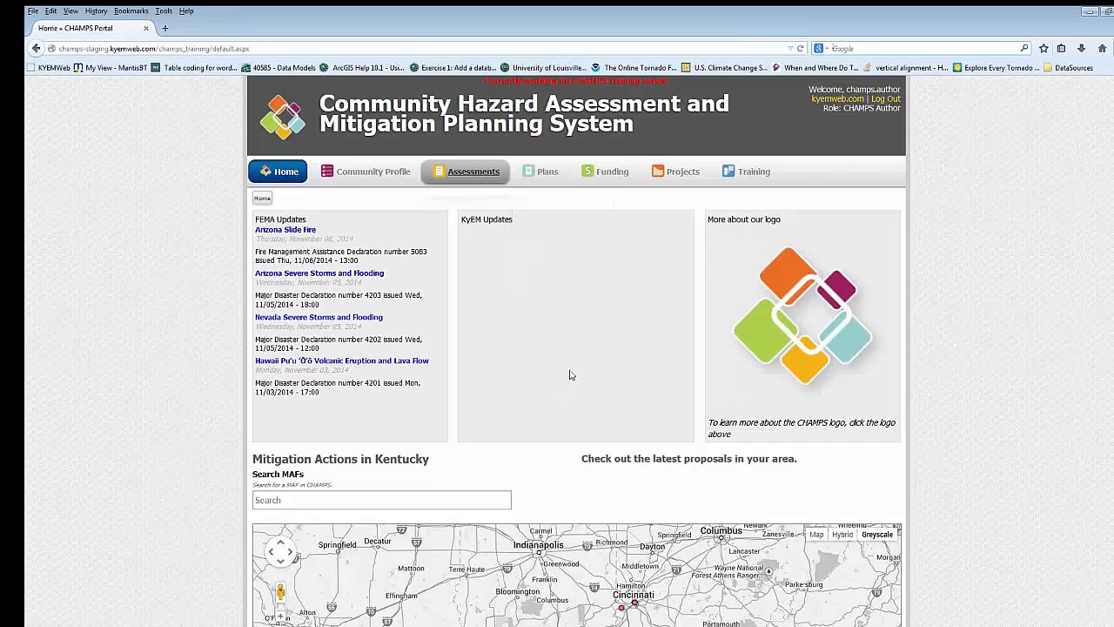
- Go to the Mitigation Actions Overview in the Projects module and look over the table of submitted MAFs
mouse_move(675, 173)
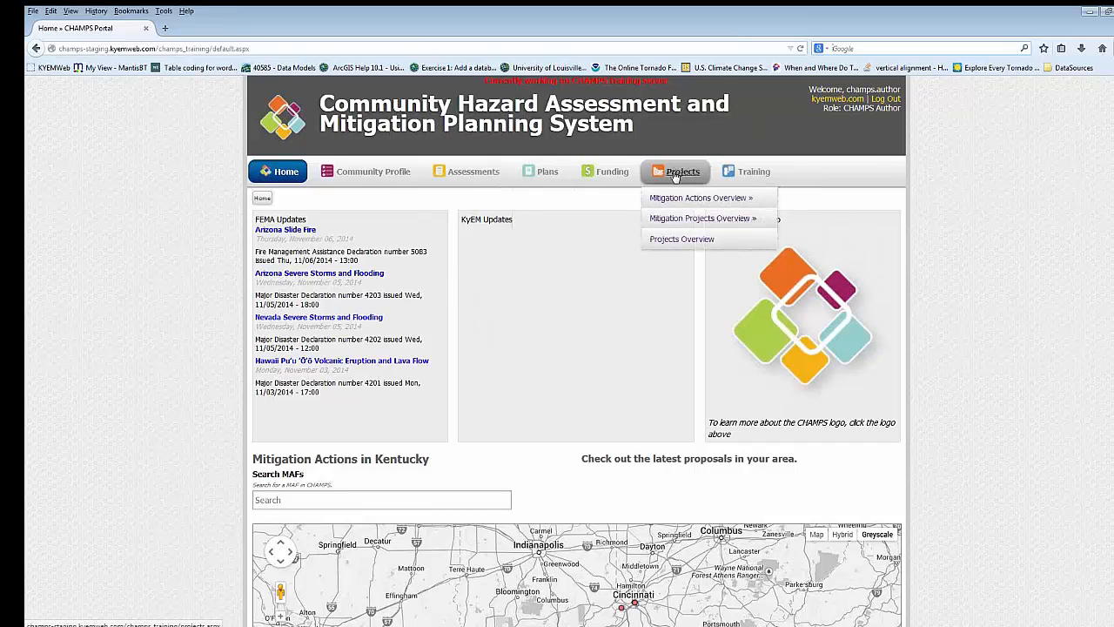
mouse_move(681, 201)
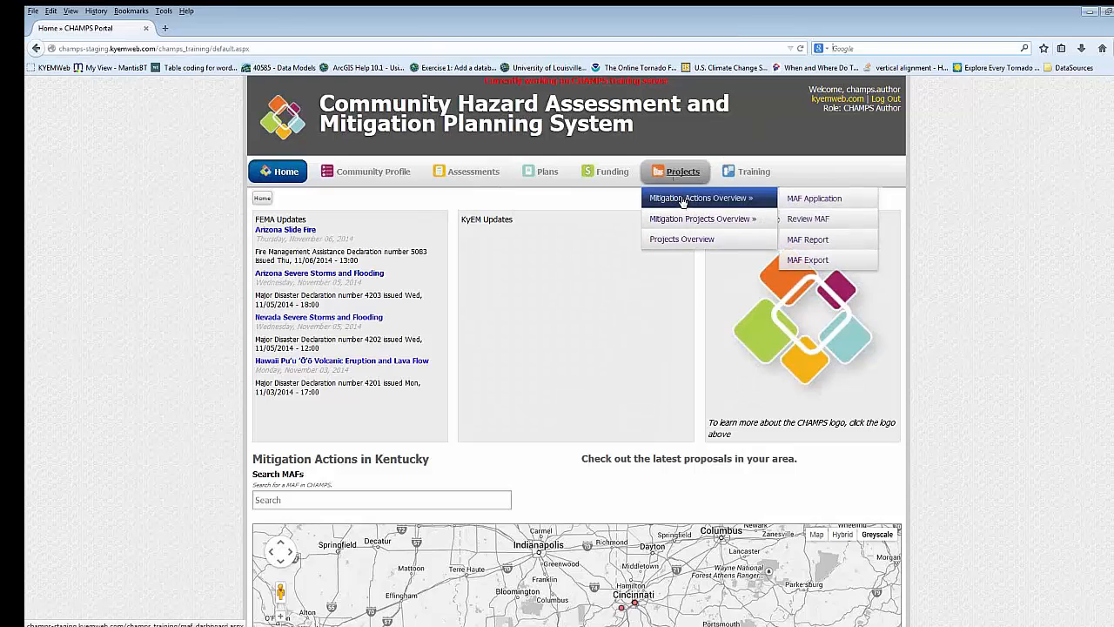
click(683, 199)
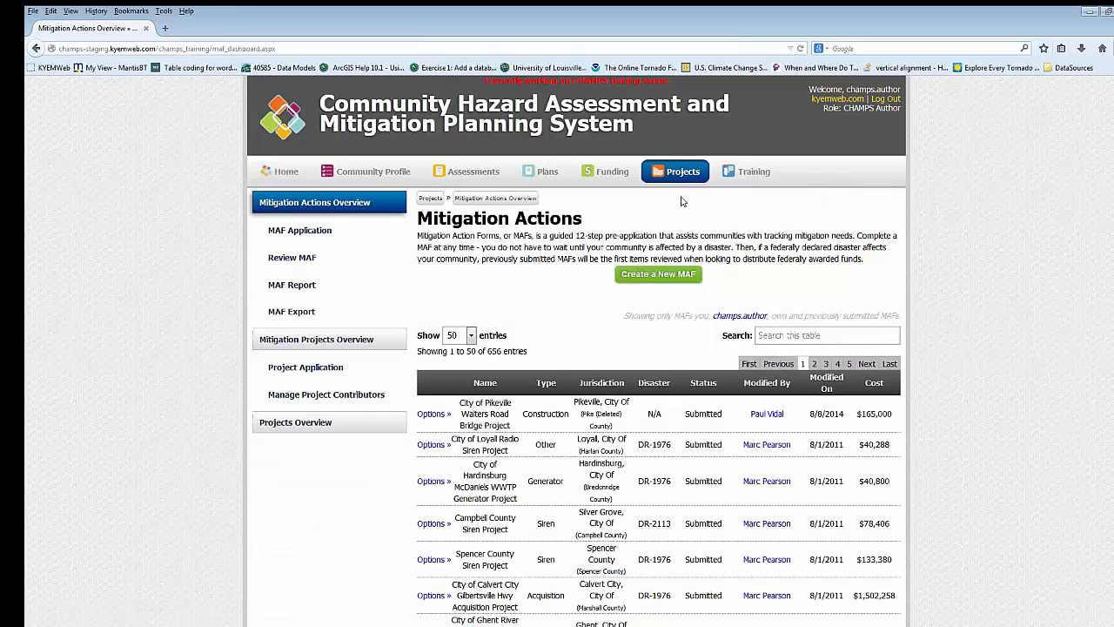
scroll(653, 257, down, 3)
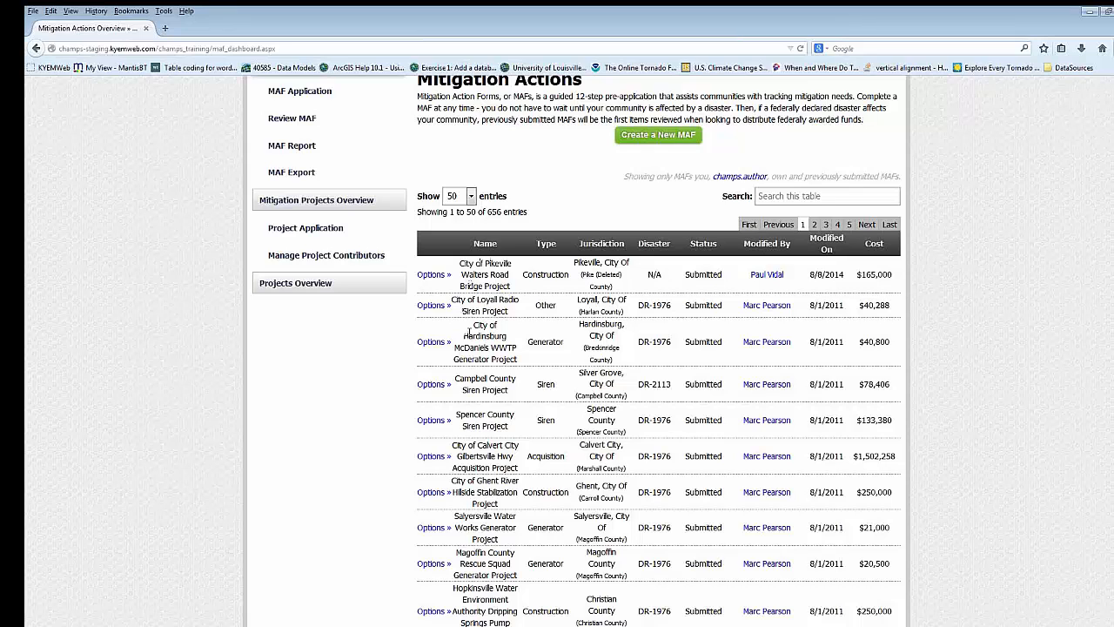
- Show the available actions for the City of Pikeville bridge project in the Mitigation Actions table
scroll(468, 331, up, 3)
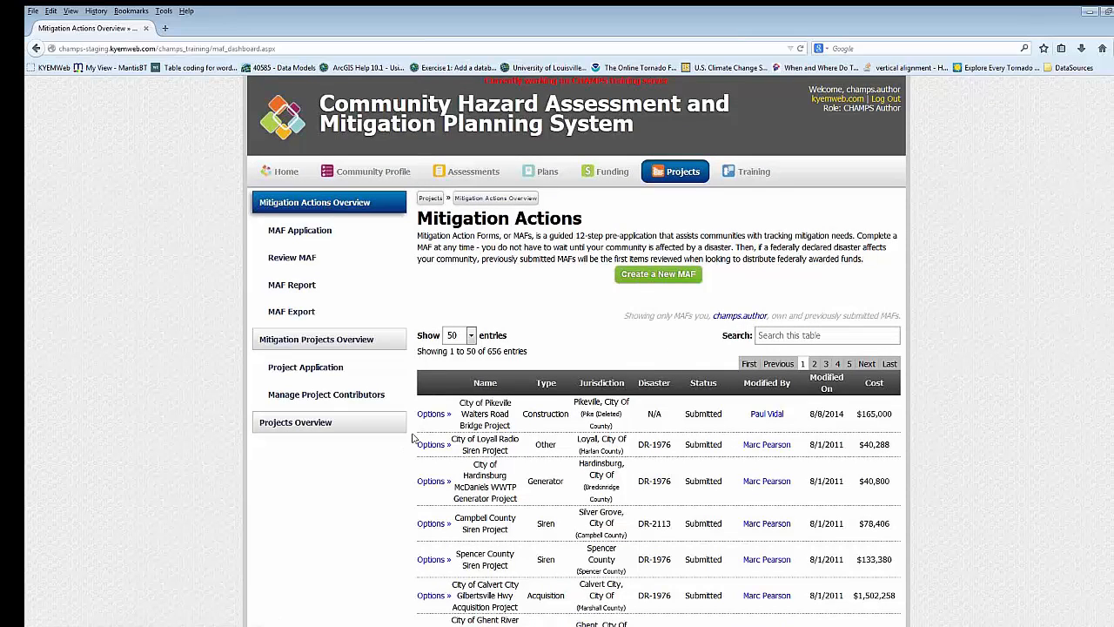
click(433, 414)
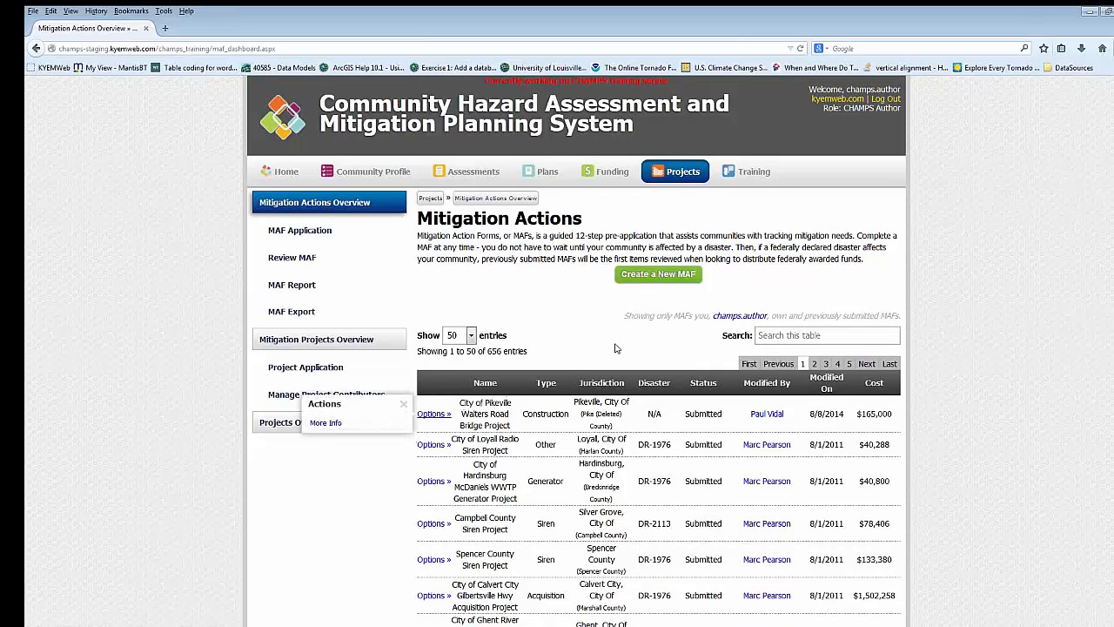
scroll(615, 348, down, 3)
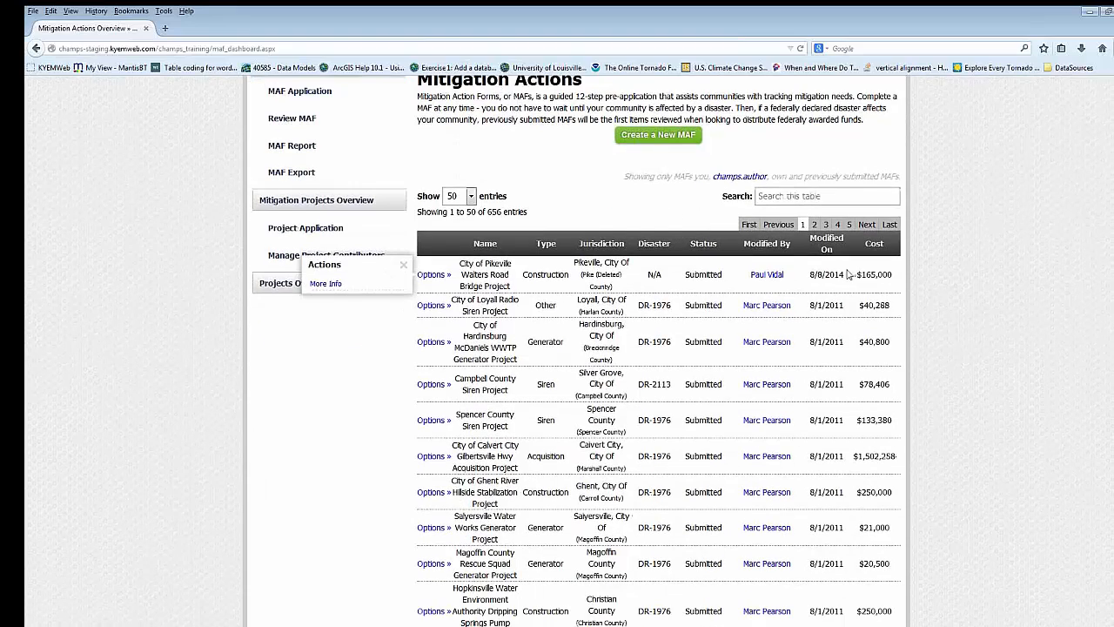
- Search the Mitigation Actions table for "louisville" and look through the matching MAFs
scroll(849, 275, up, 2)
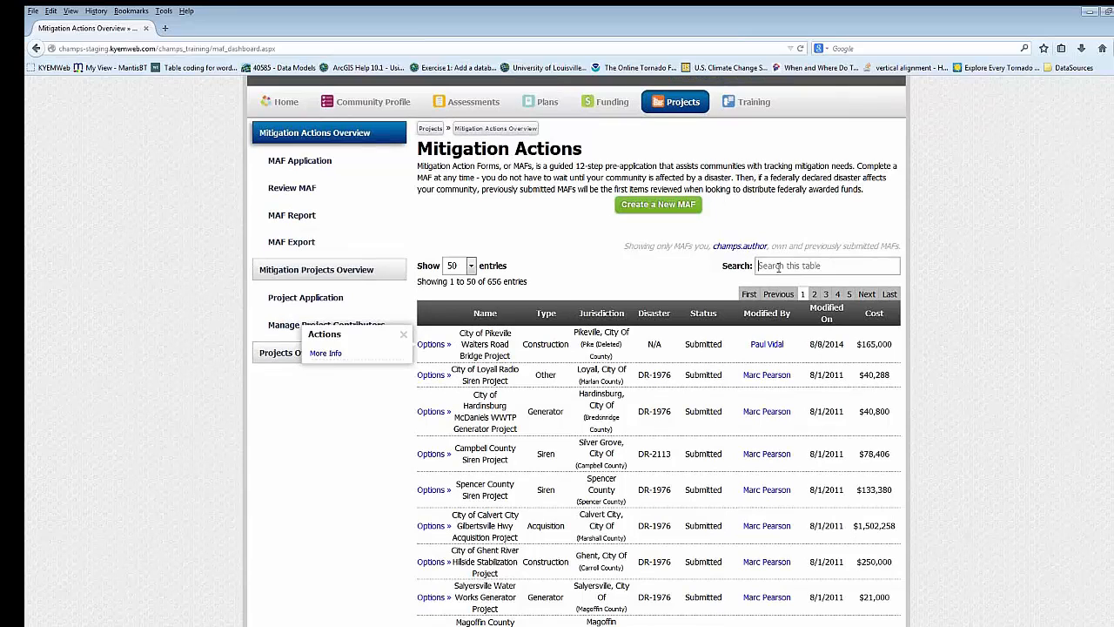
click(779, 266)
text(louisville)
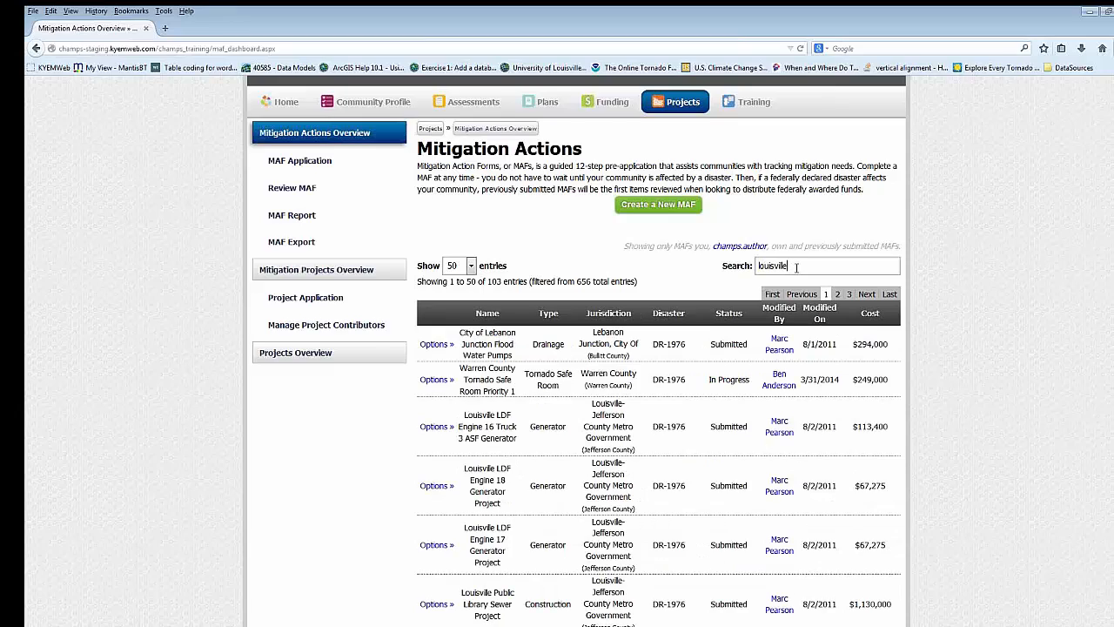
scroll(796, 261, down, 2)
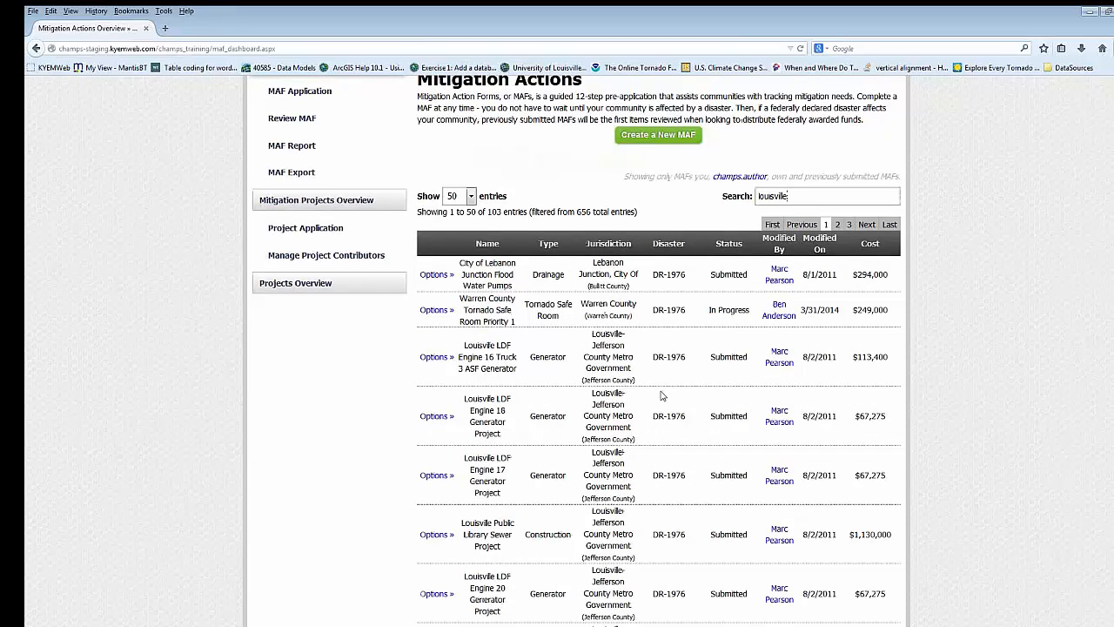
scroll(666, 361, down, 2)
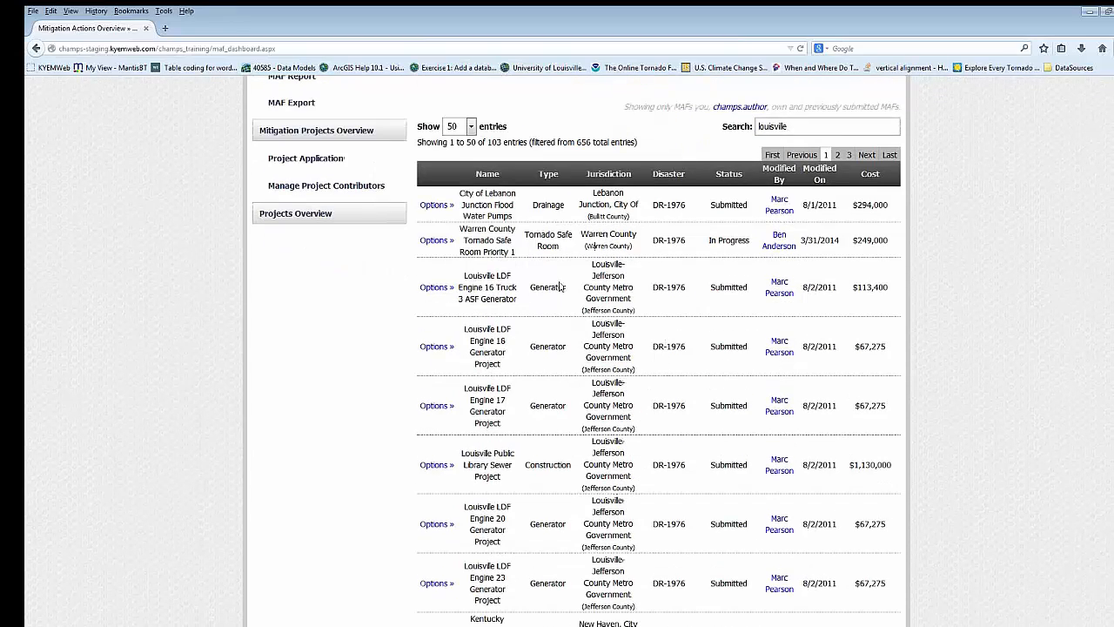
- Sort the Louisville mitigation actions by Modified On, with the most recently modified MAFs first
scroll(528, 514, down, 8)
scroll(528, 512, down, 10)
scroll(819, 389, up, 20)
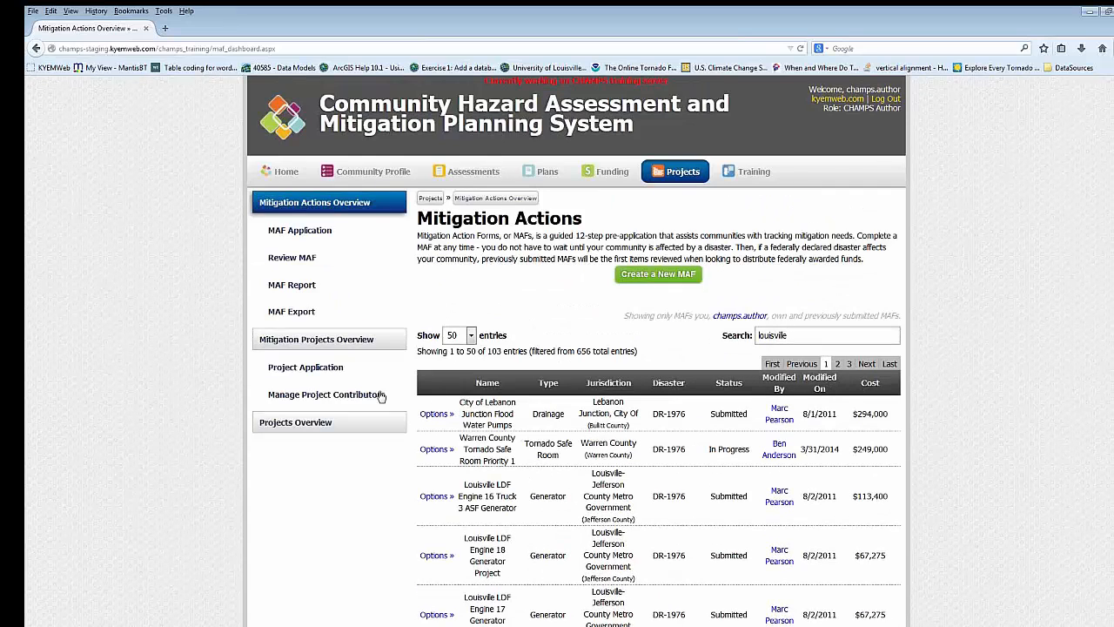
click(819, 391)
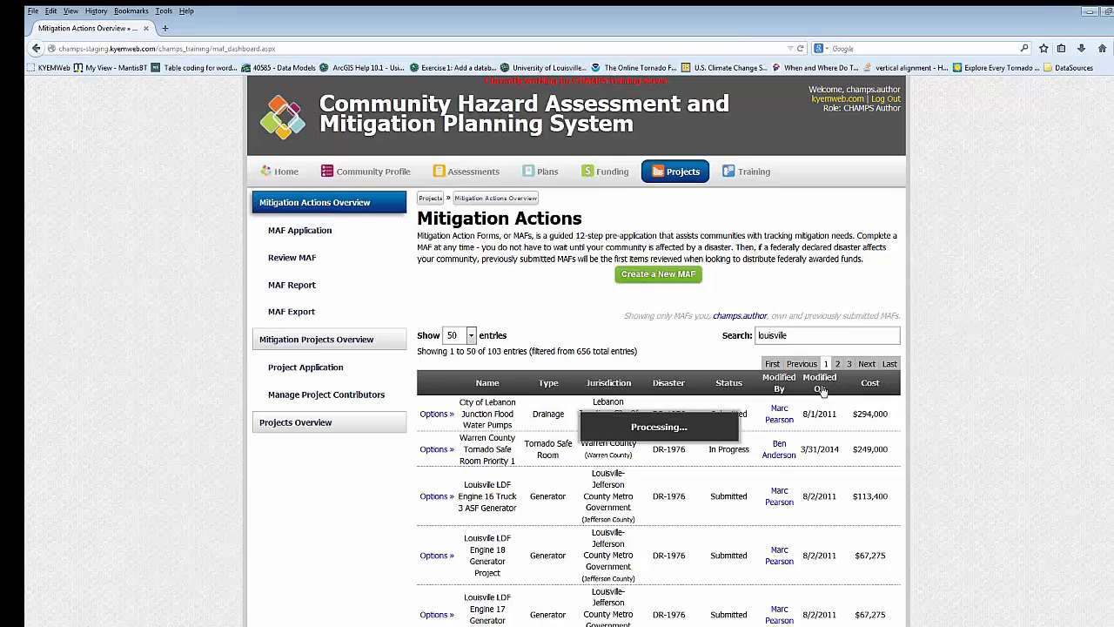
click(821, 391)
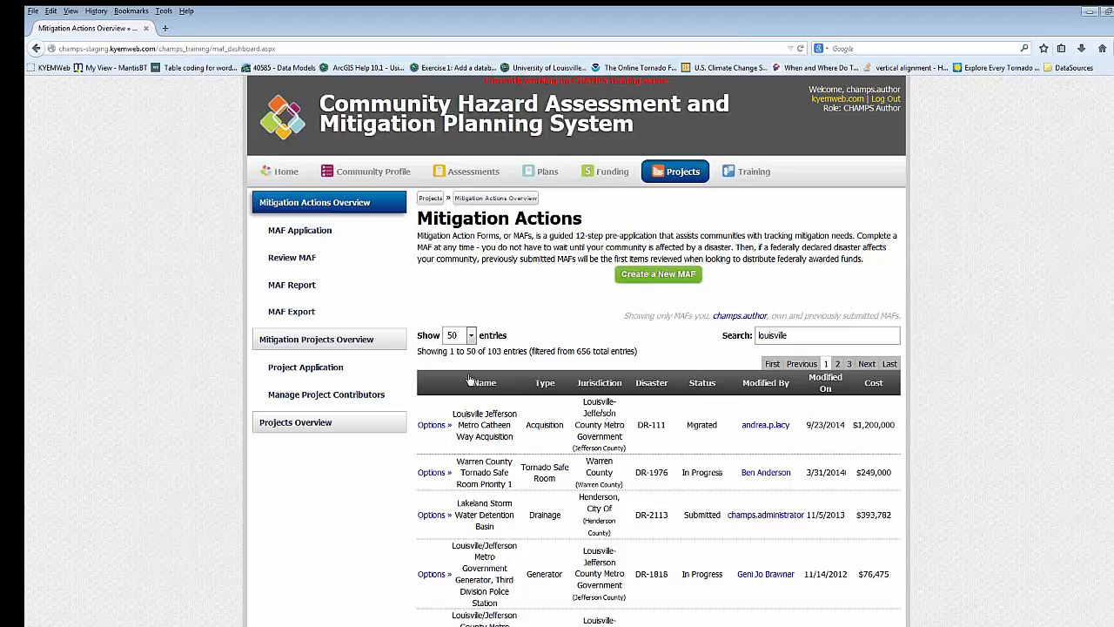
- Check the page-size options for the Mitigation Actions table, keep 50 entries per page, and look over the sorted MAFs
click(471, 335)
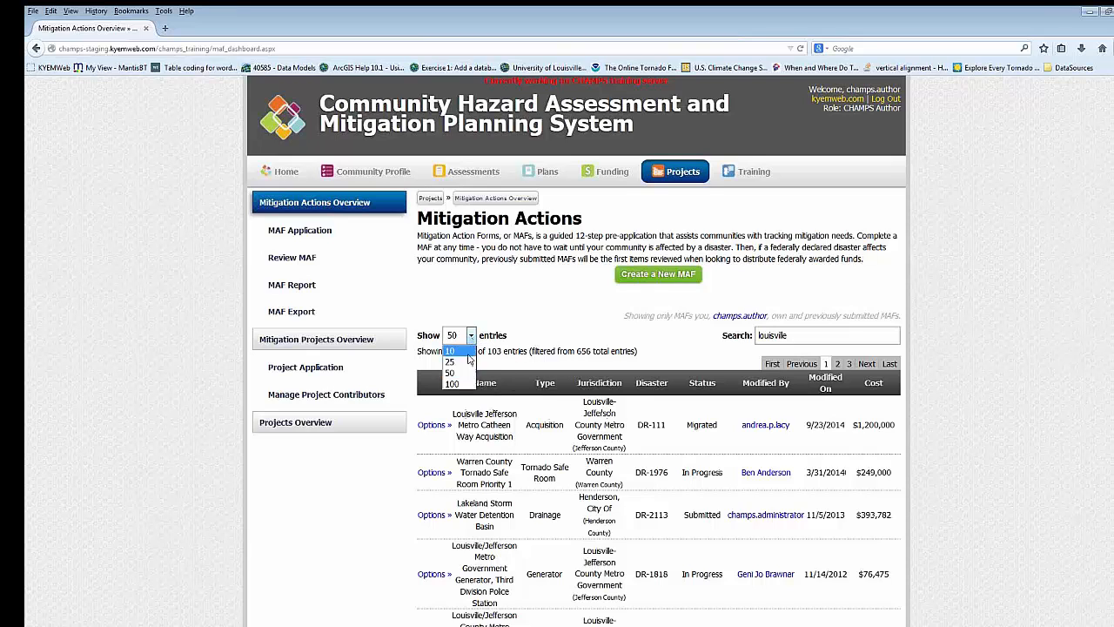
click(514, 338)
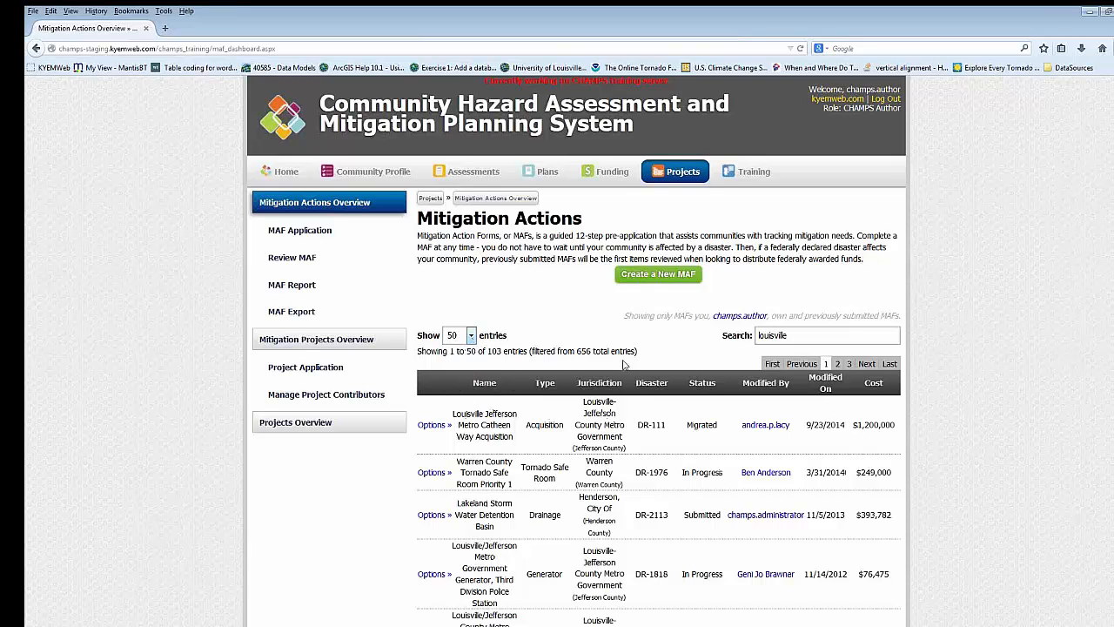
scroll(703, 374, down, 3)
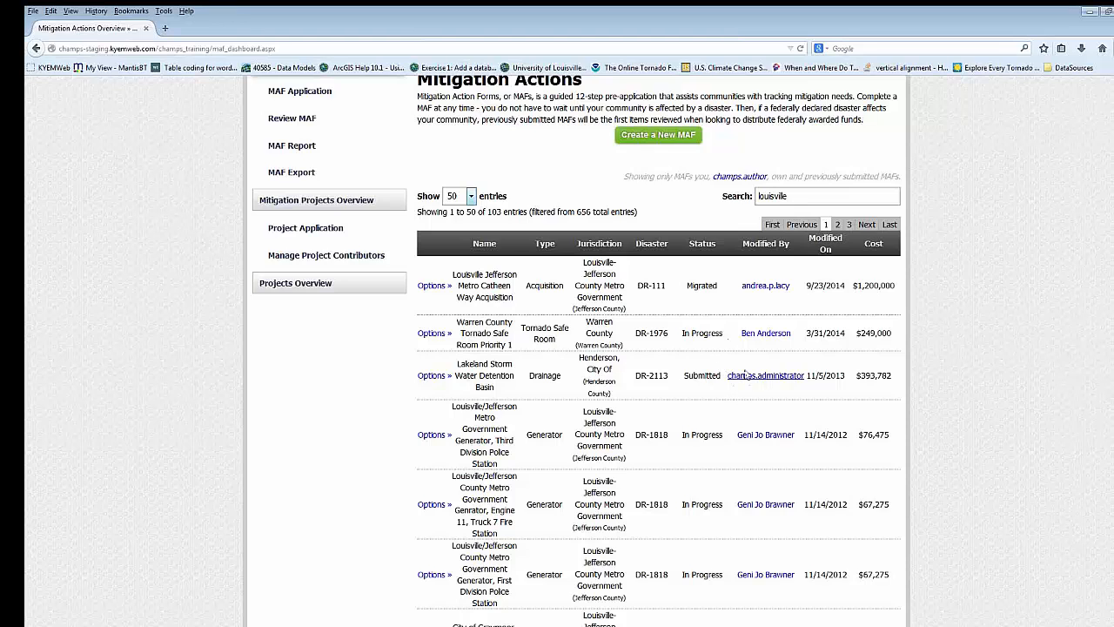
- Clear the "louisville" search term from the Mitigation Actions table
scroll(746, 375, up, 2)
drag(810, 268, 681, 254)
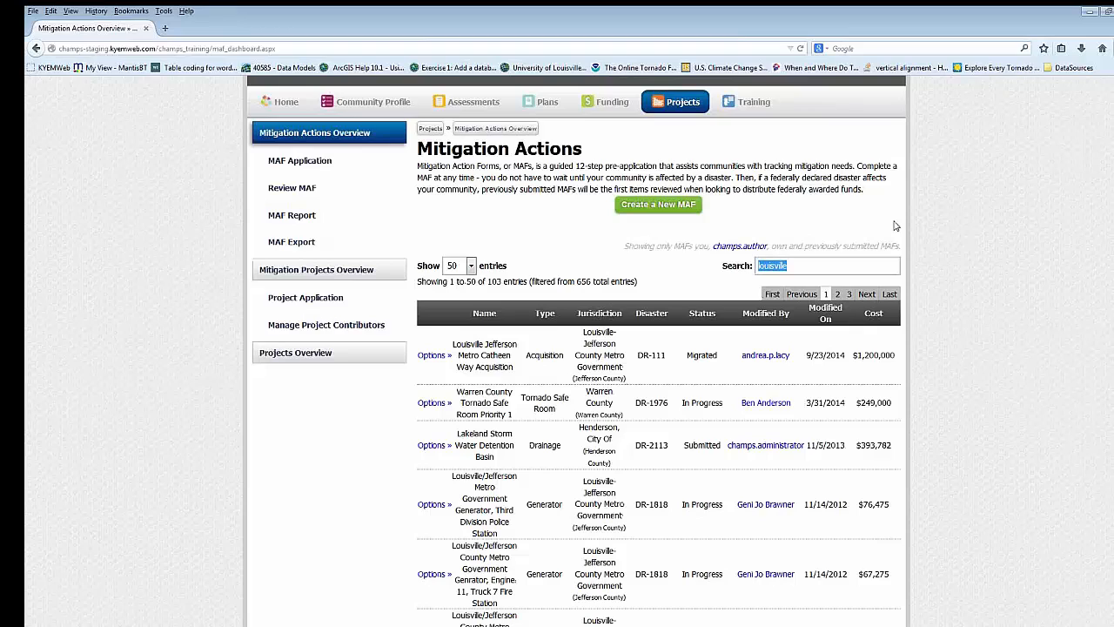
key(BackSpace)
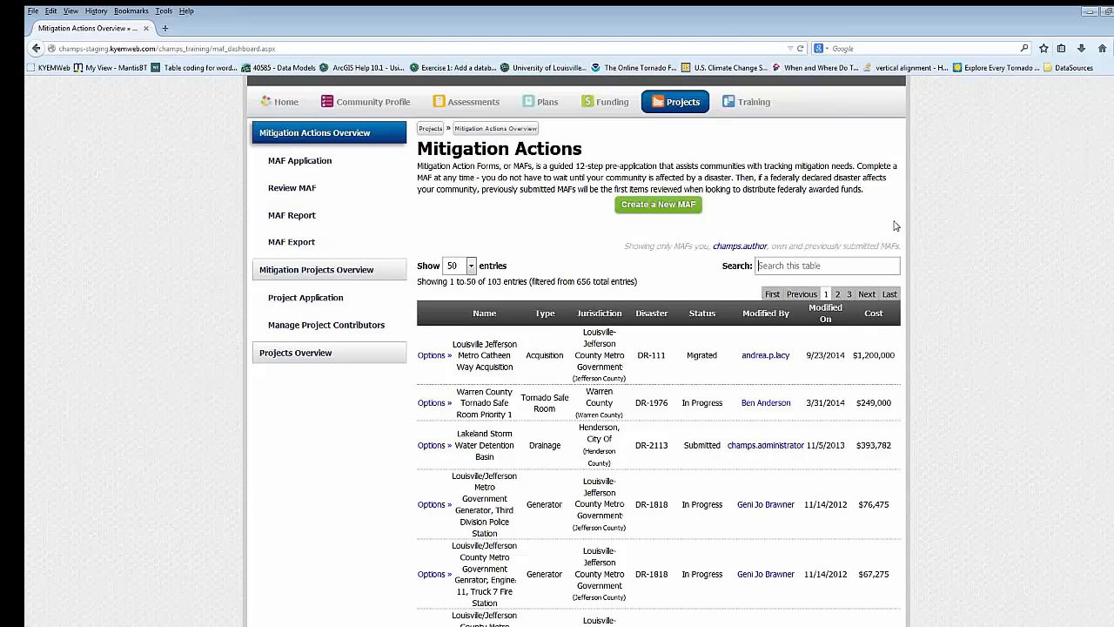
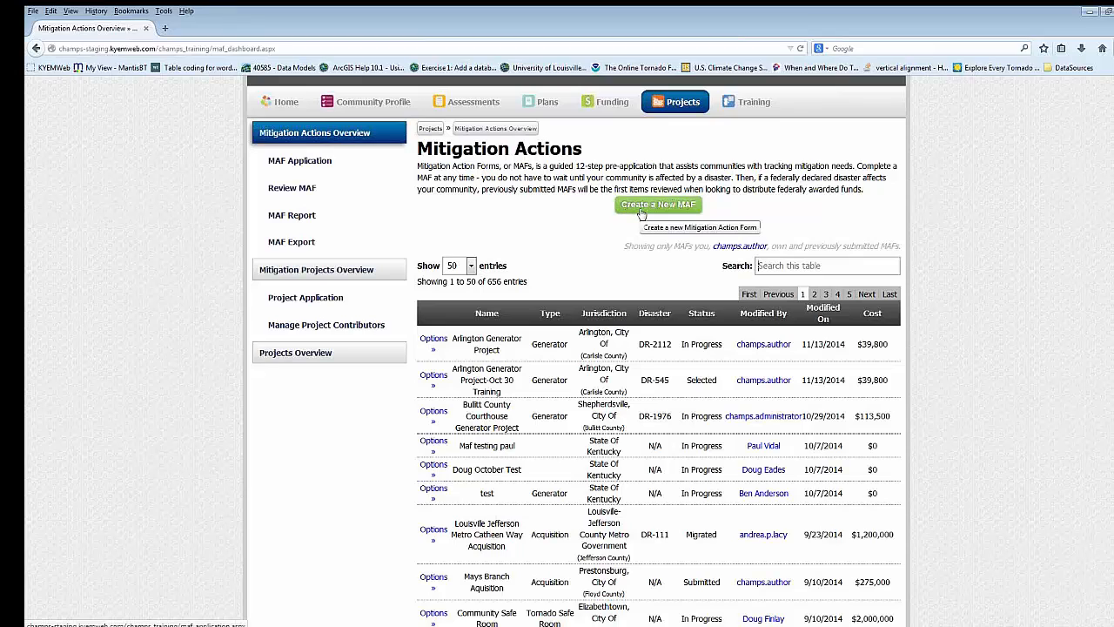
- Create a new MAF with the project title "Arlington Fire Station Generator Project"
click(640, 212)
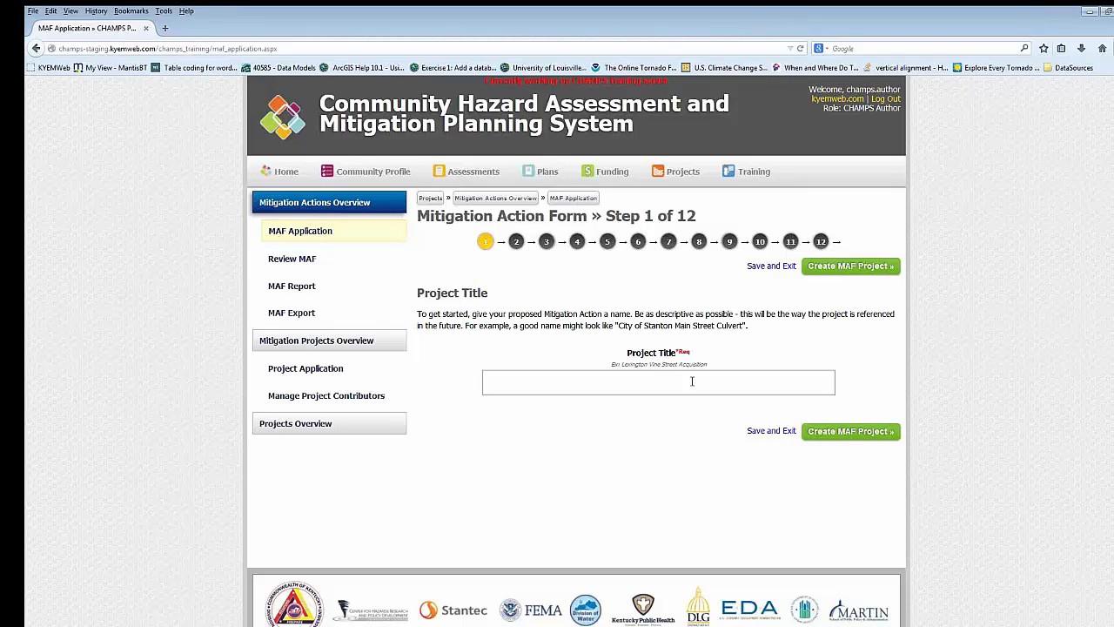
text(Arlington Gen)
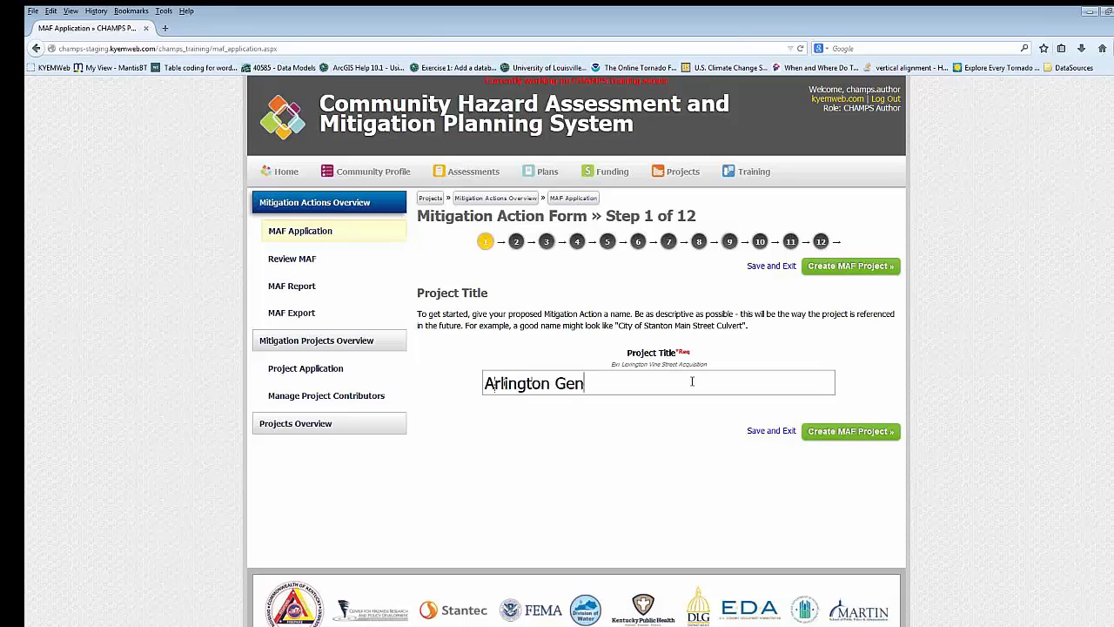
key(BackSpace)
key(BackSpace)
key(BackSpace)
text(Fire Station Gener)
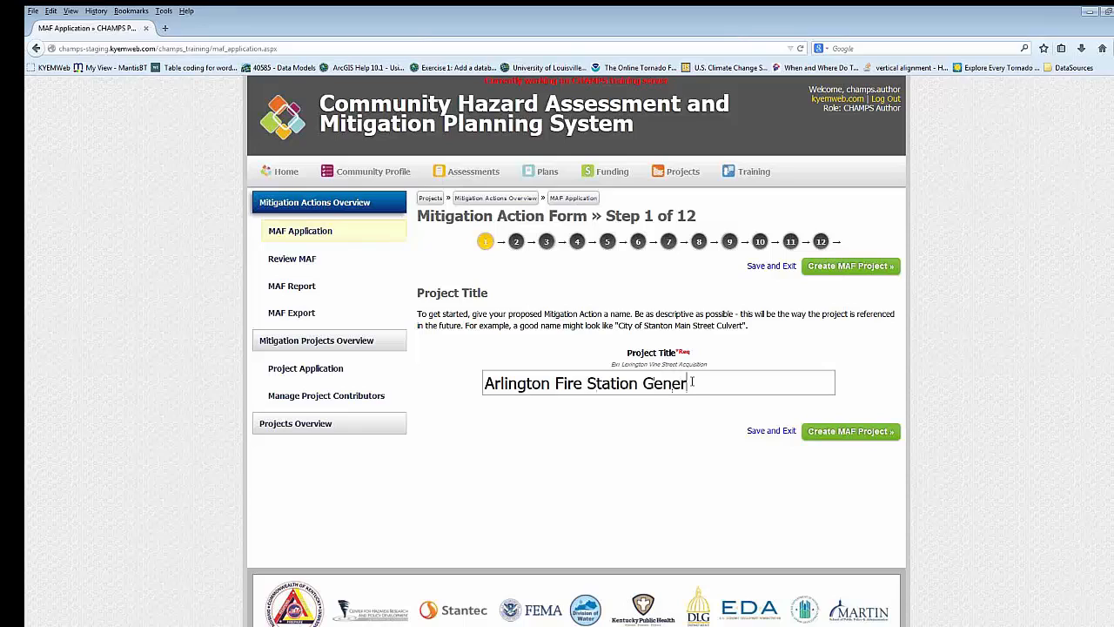
text(ator Project)
click(837, 274)
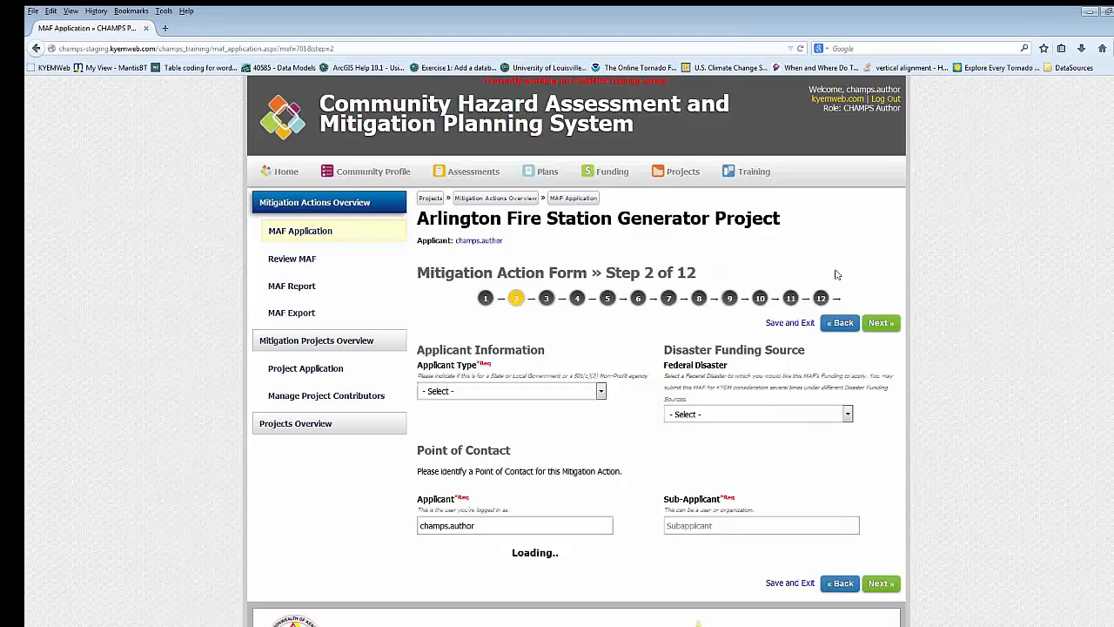
- Set the Applicant Type in step 2 of the Mitigation Action Form to Local Government
scroll(705, 349, down, 2)
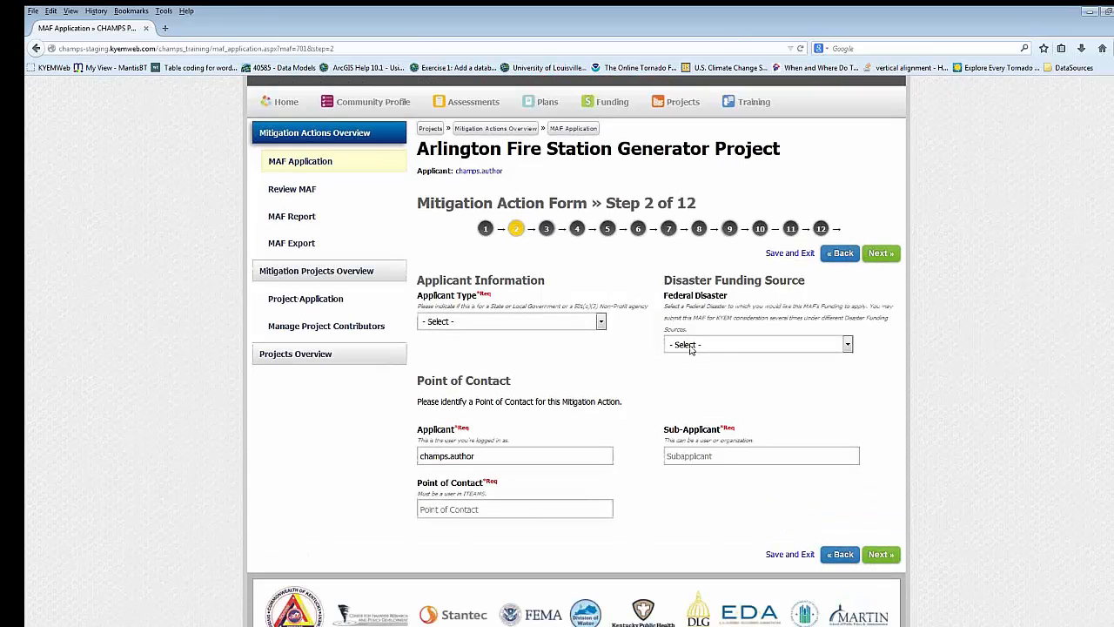
click(600, 322)
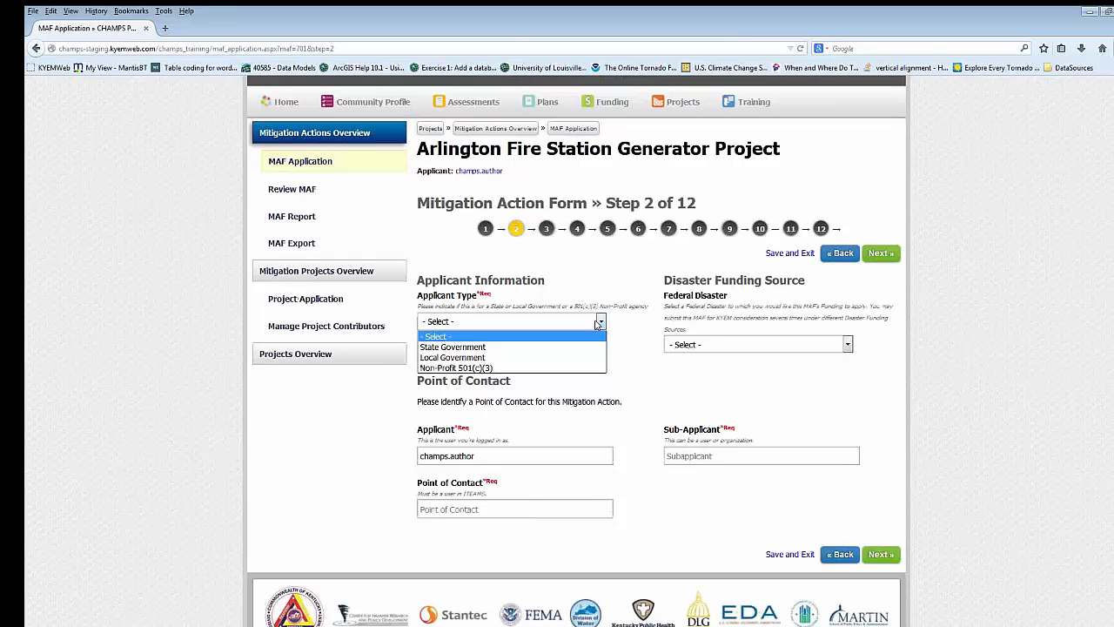
click(501, 358)
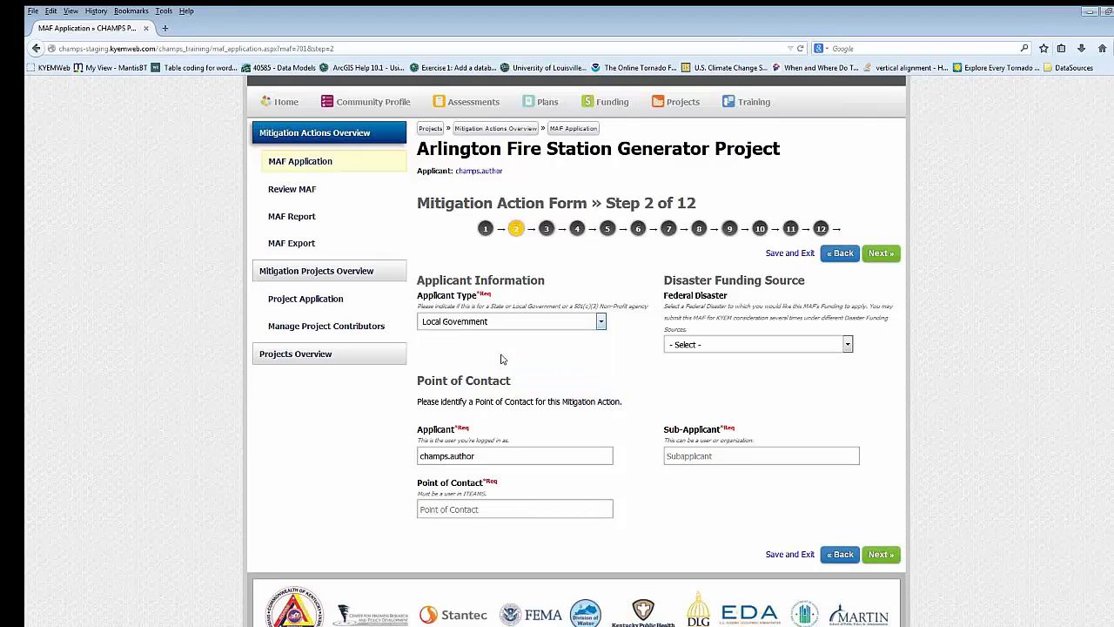
- Check the list of users for Applicant, keep champs.author, and choose the contact person's user account as Point of Contact
scroll(501, 358, down, 1)
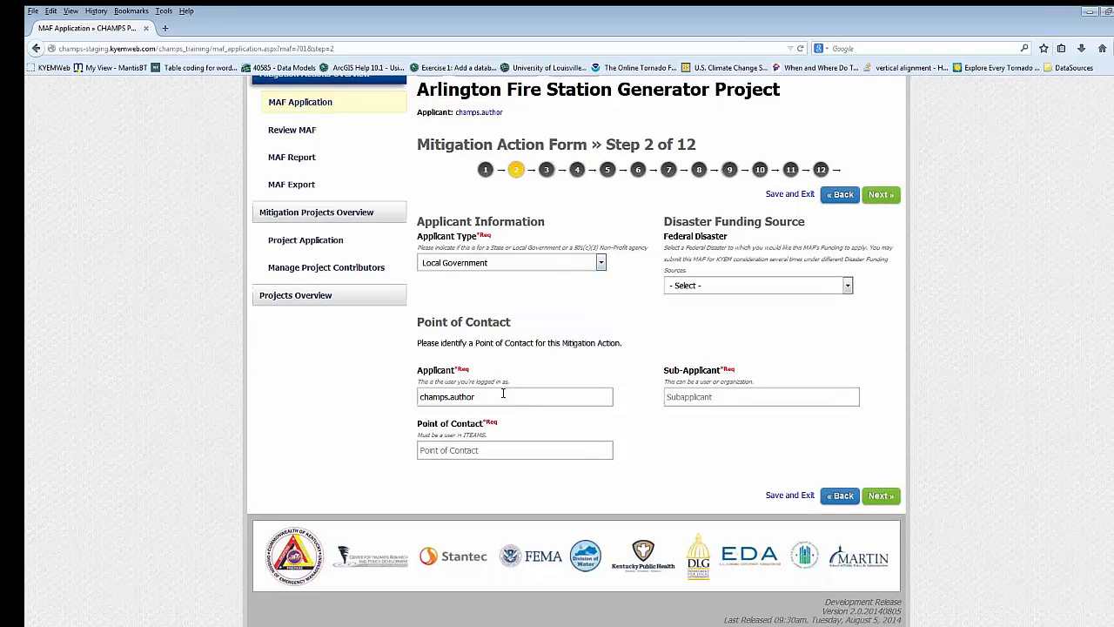
click(503, 394)
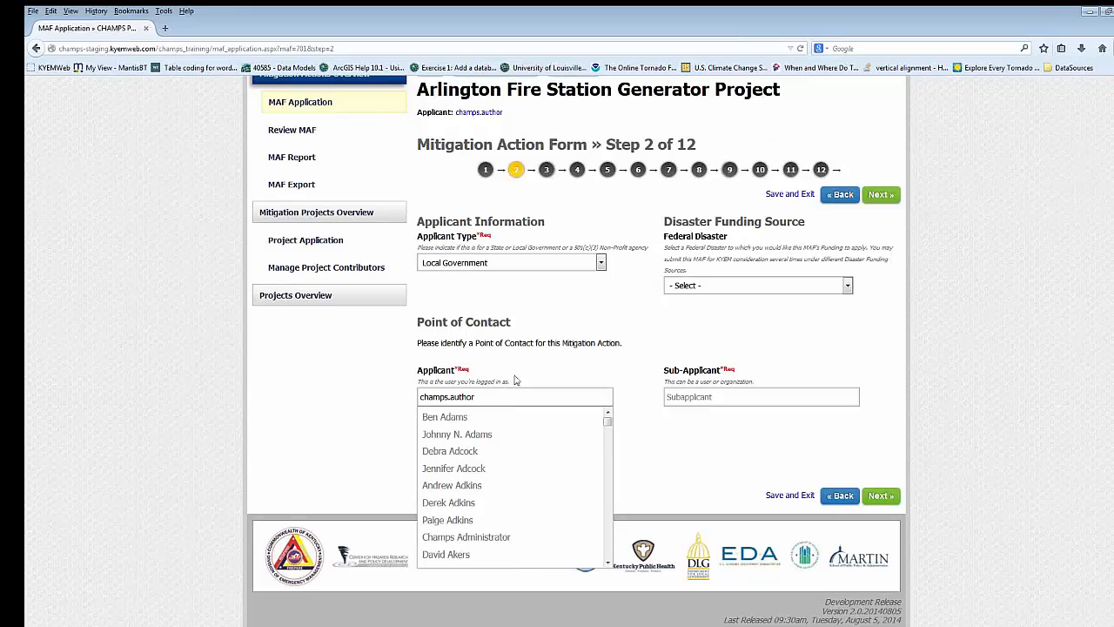
click(516, 380)
click(493, 454)
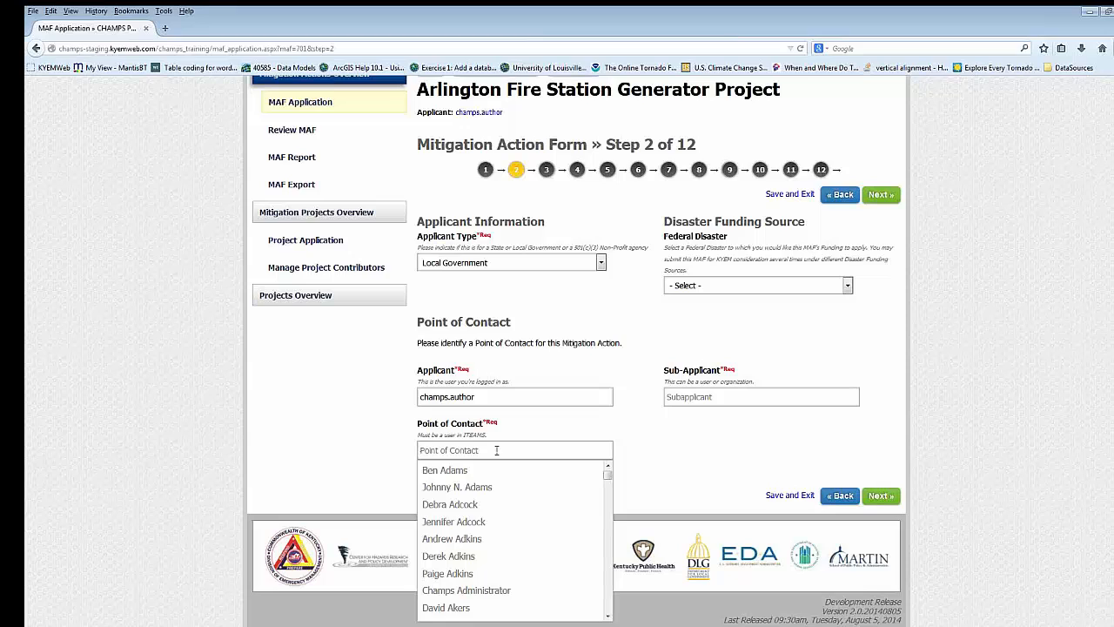
text(Ben)
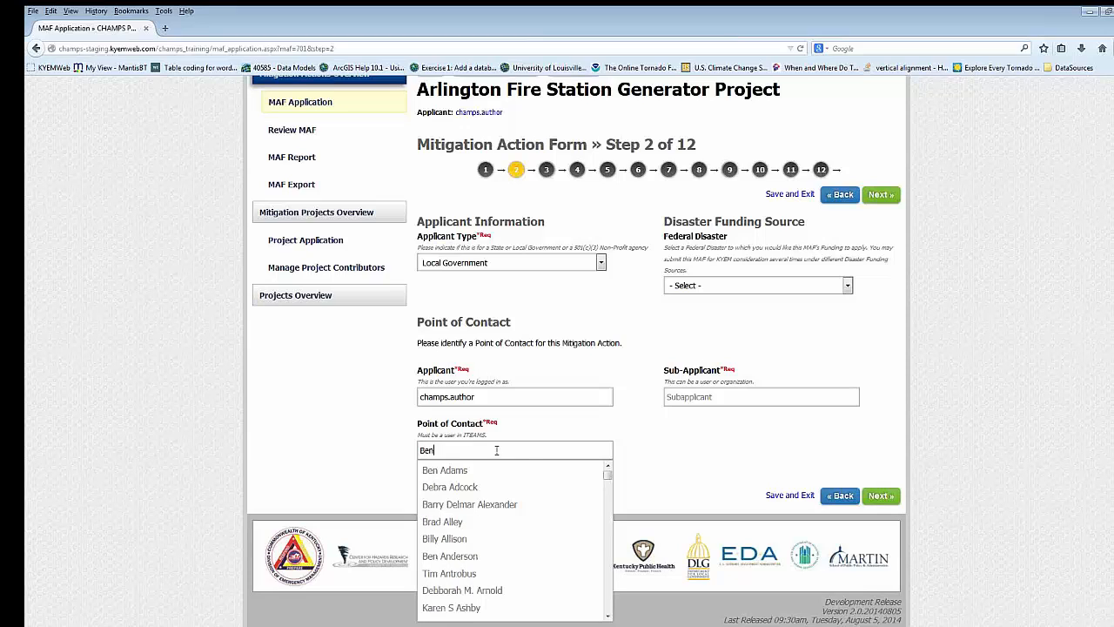
text( an)
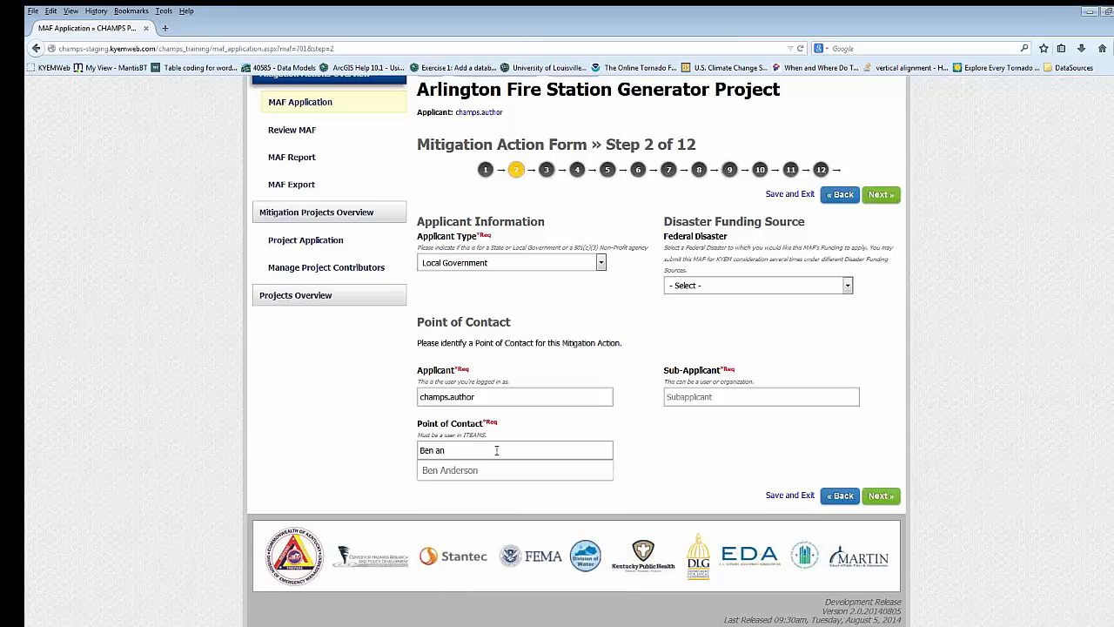
click(477, 471)
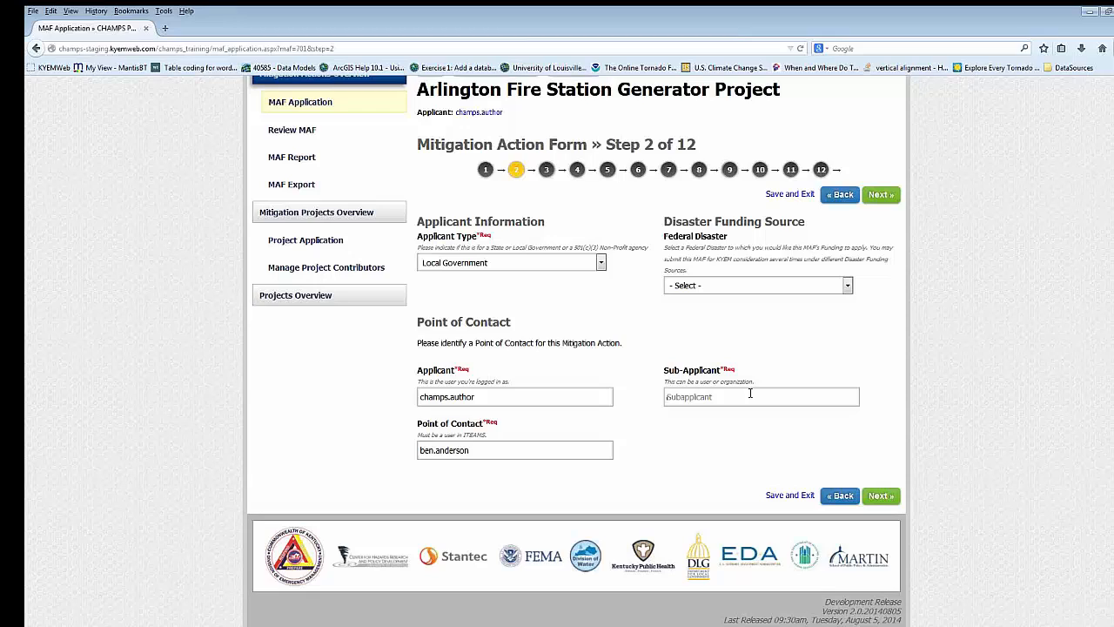
- Enter "City of Arlington" as the Sub-Applicant and look over the Federal Disaster options without selecting one
text(City of Arlington)
click(714, 287)
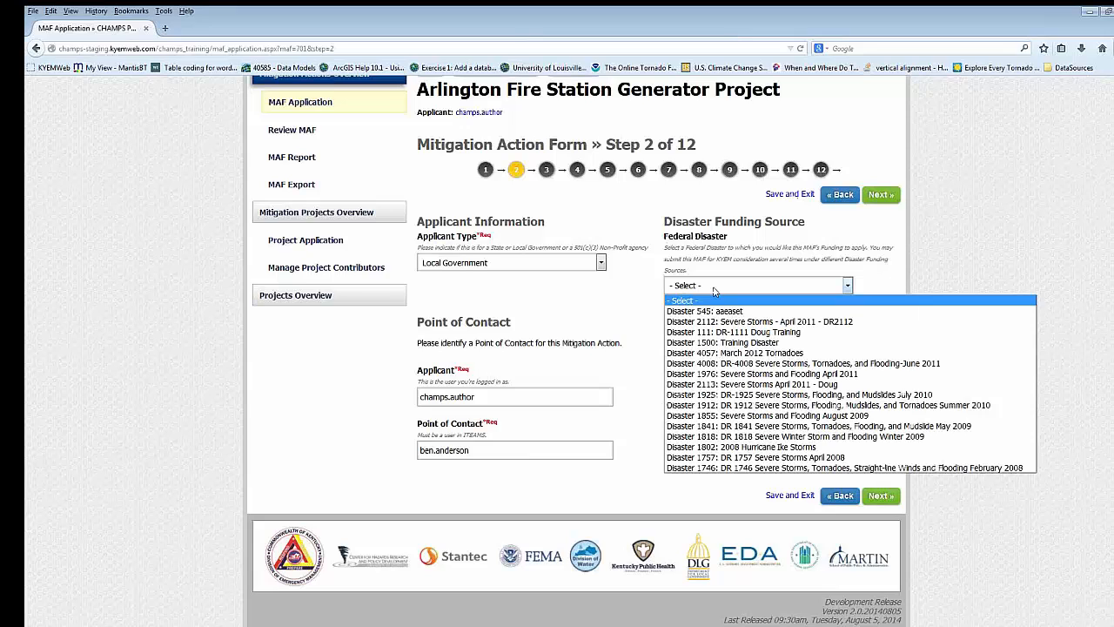
click(729, 257)
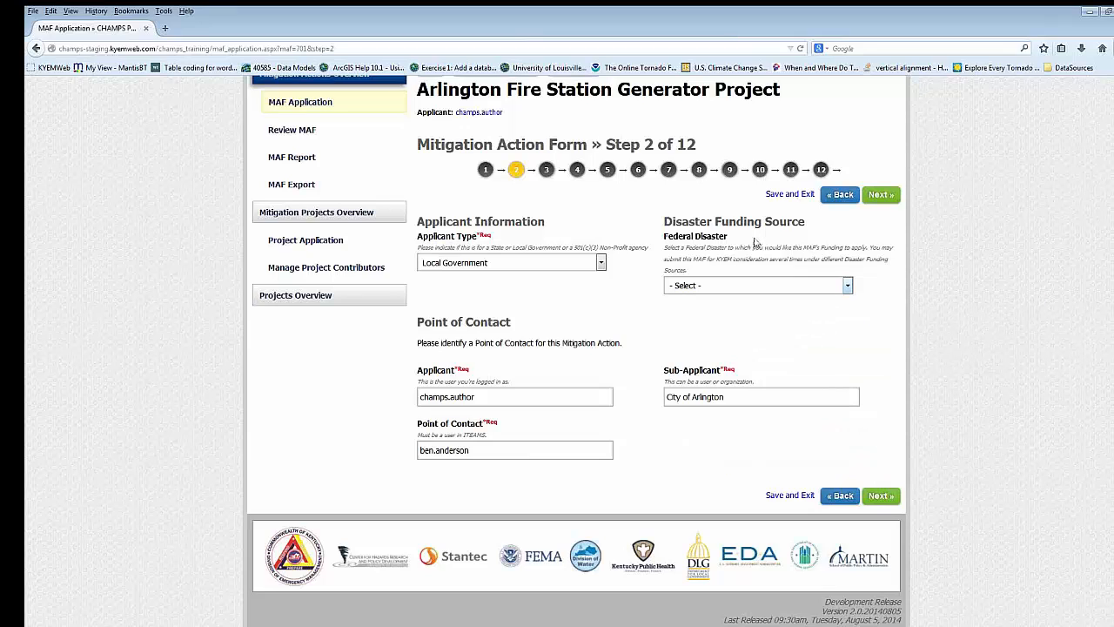
- Save and exit the form, and sort the Mitigation Actions table by Modified On with the most recent MAFs first
click(798, 196)
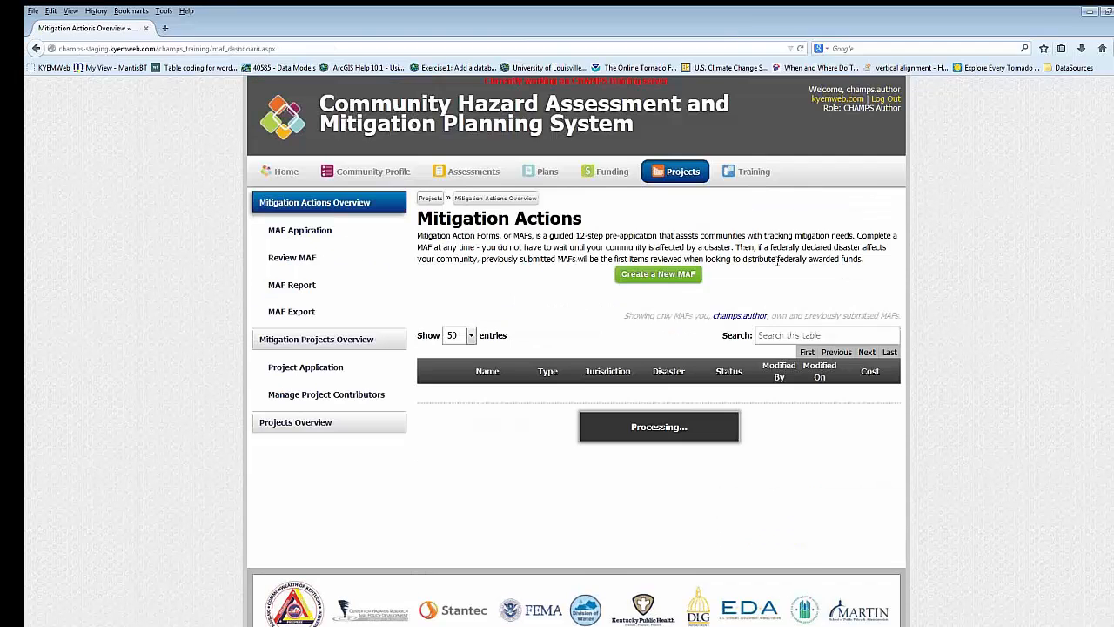
scroll(826, 313, down, 2)
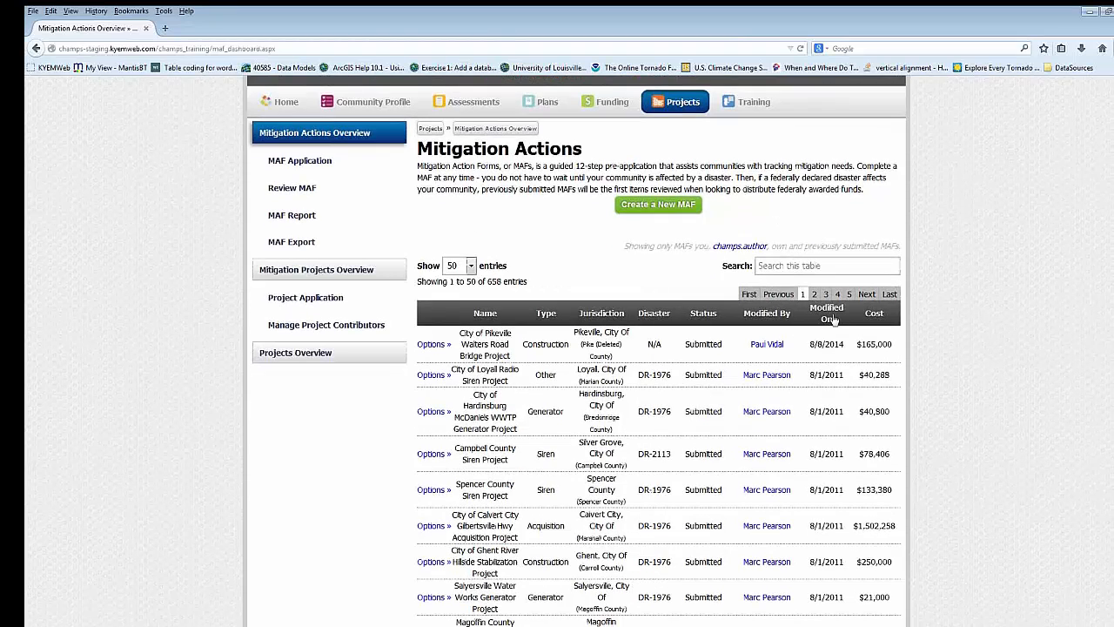
click(831, 319)
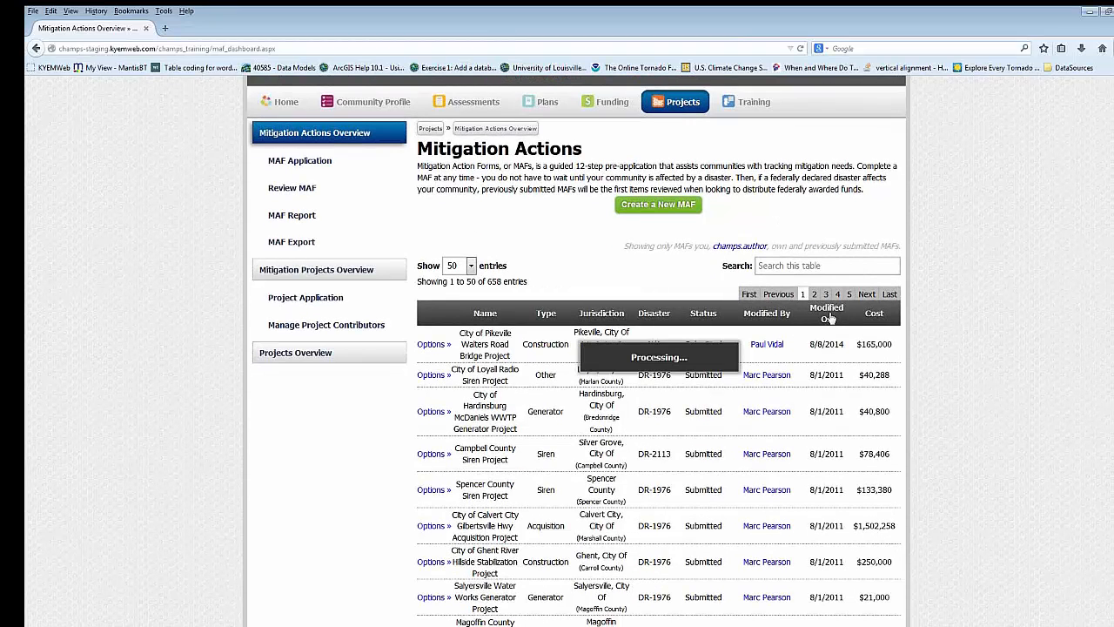
click(831, 318)
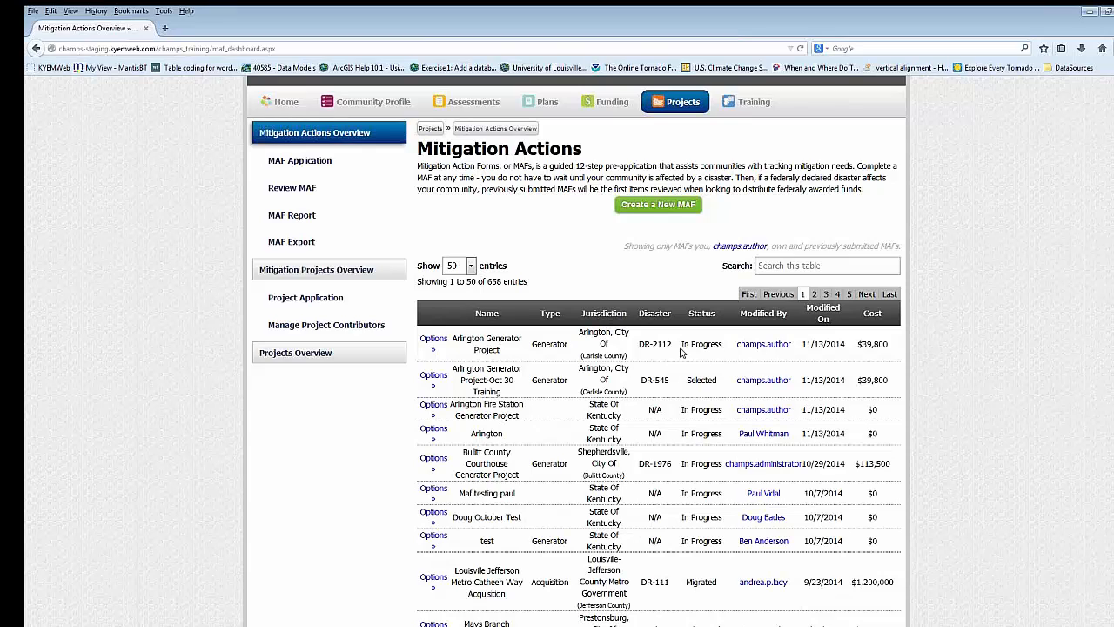
- Review the Arlington Generator Project's additional information: description, location, costs, plan and hazards, type-specific questions and files
click(434, 342)
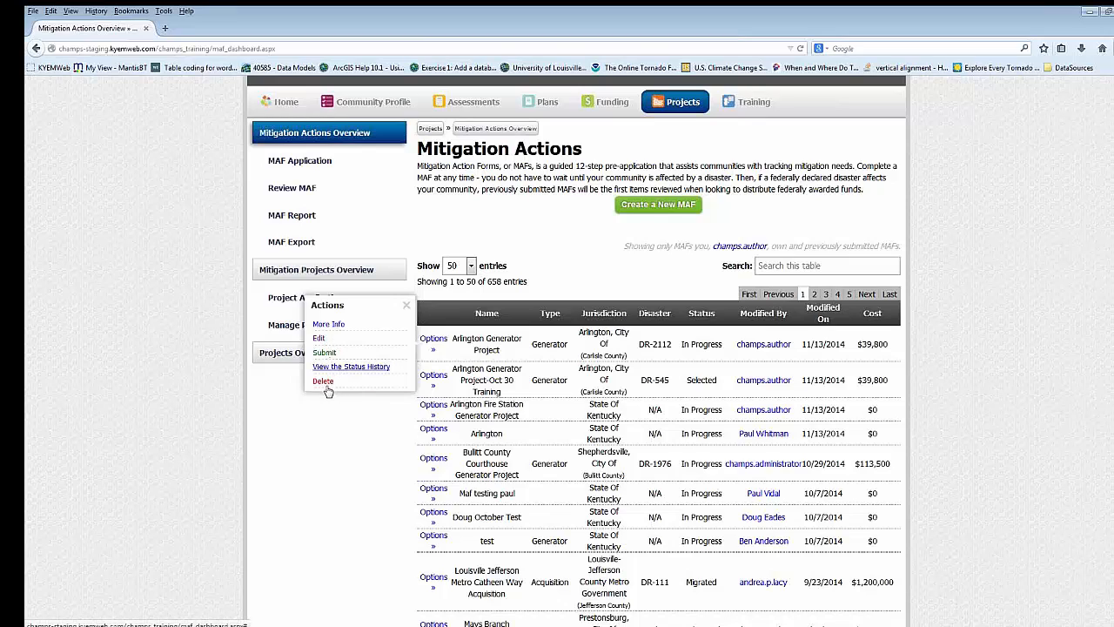
click(331, 326)
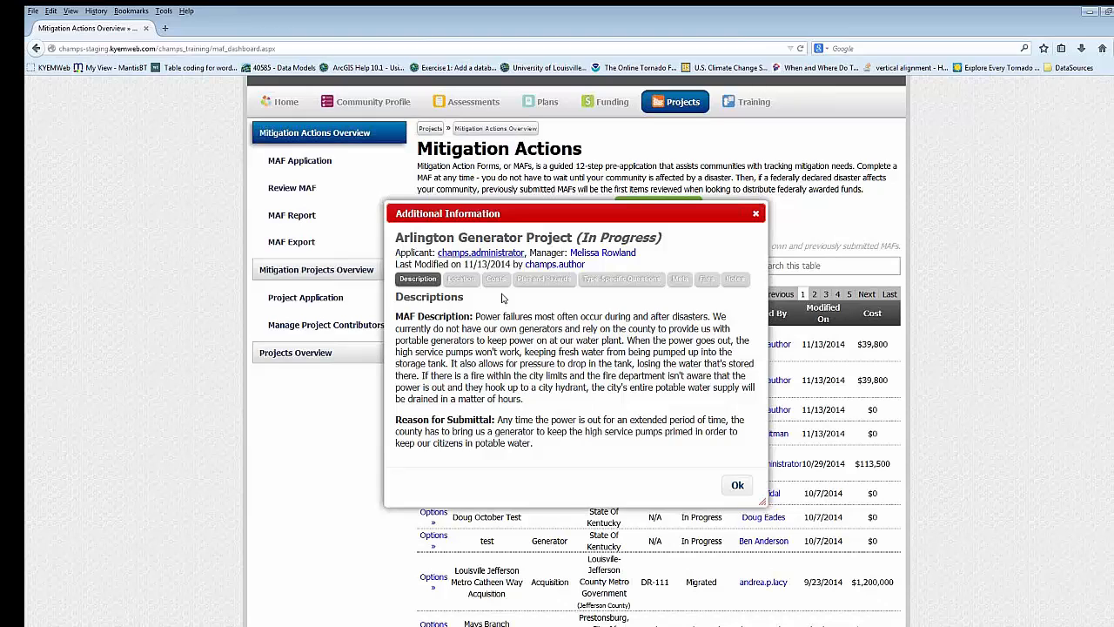
click(461, 280)
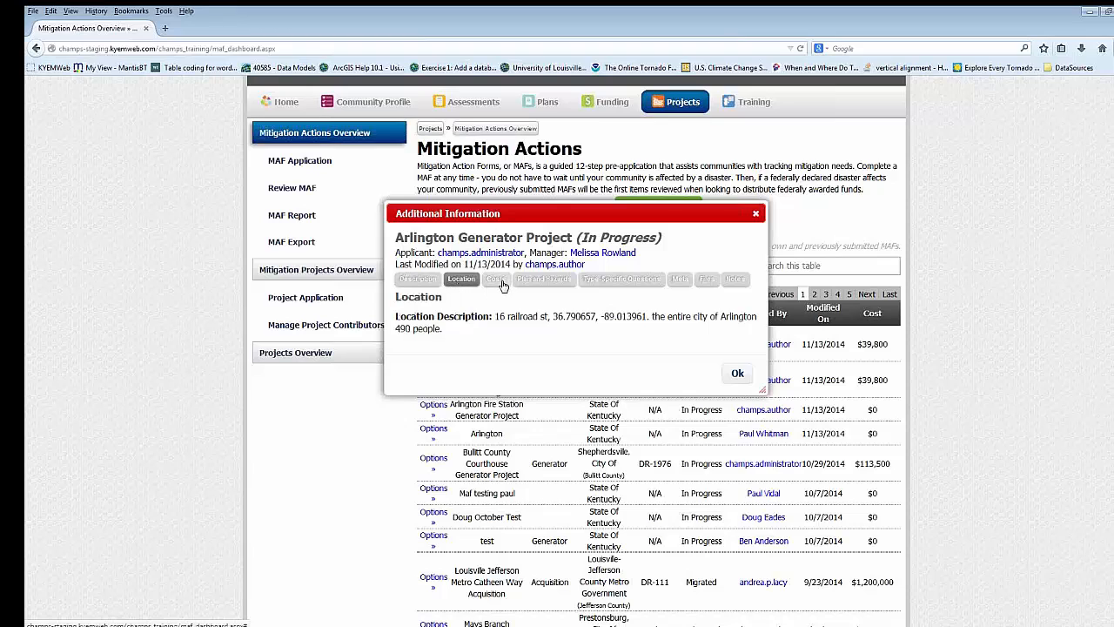
click(501, 283)
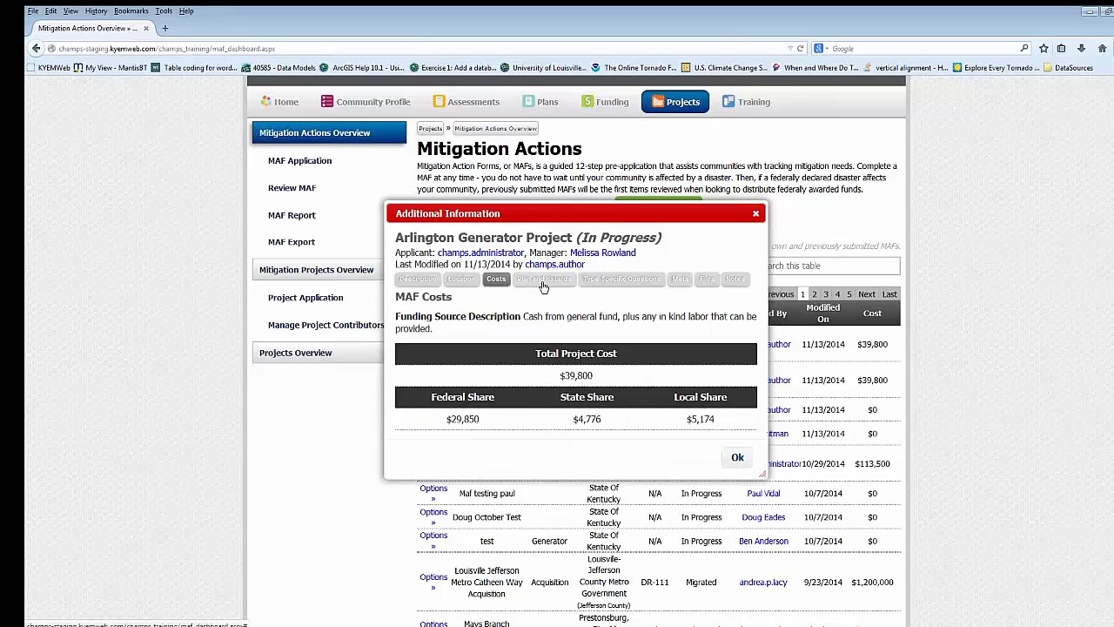
click(543, 283)
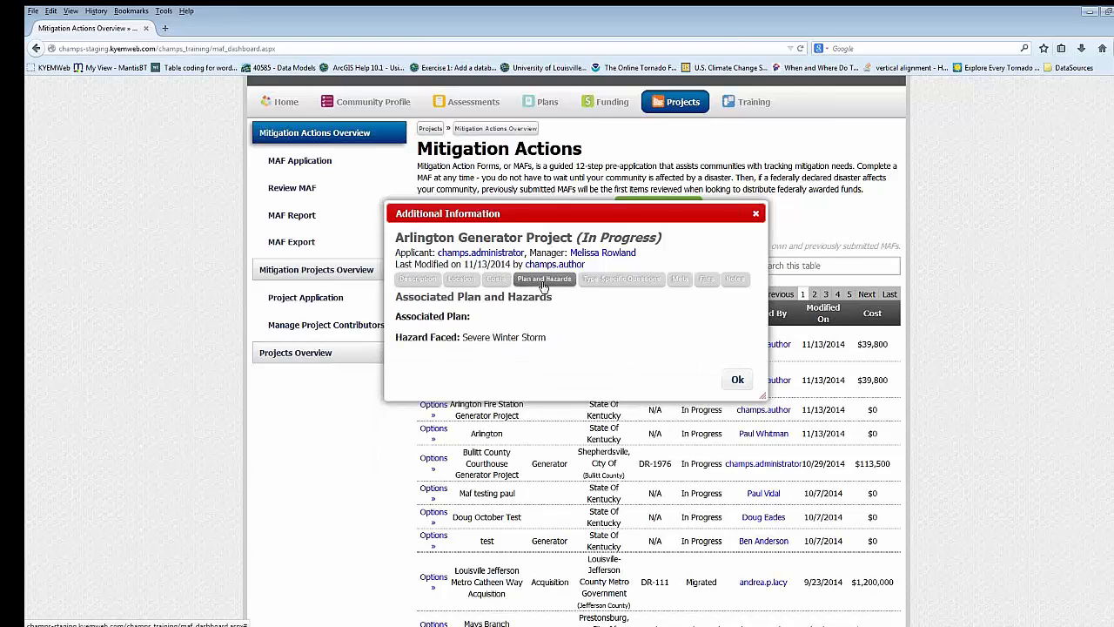
click(597, 283)
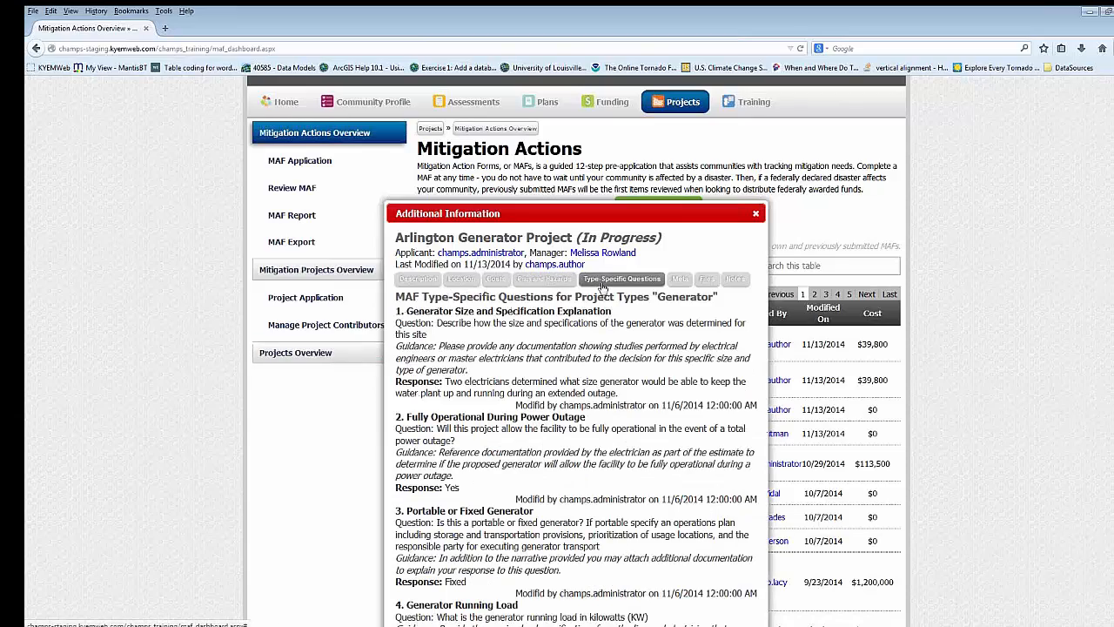
scroll(623, 305, down, 3)
scroll(623, 306, down, 1)
scroll(624, 306, up, 4)
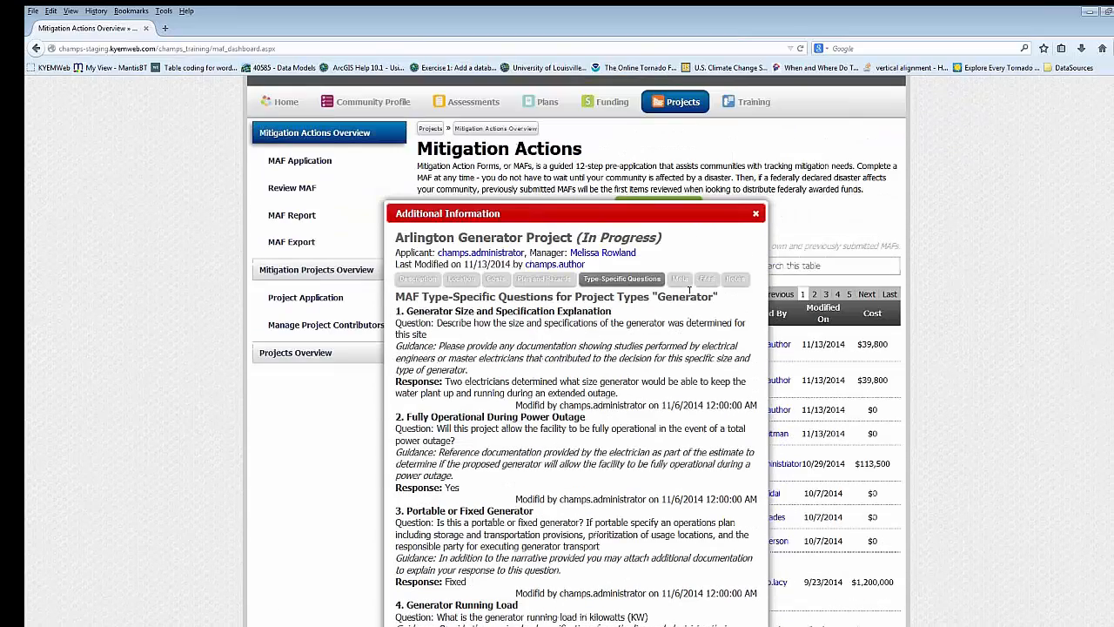
click(706, 282)
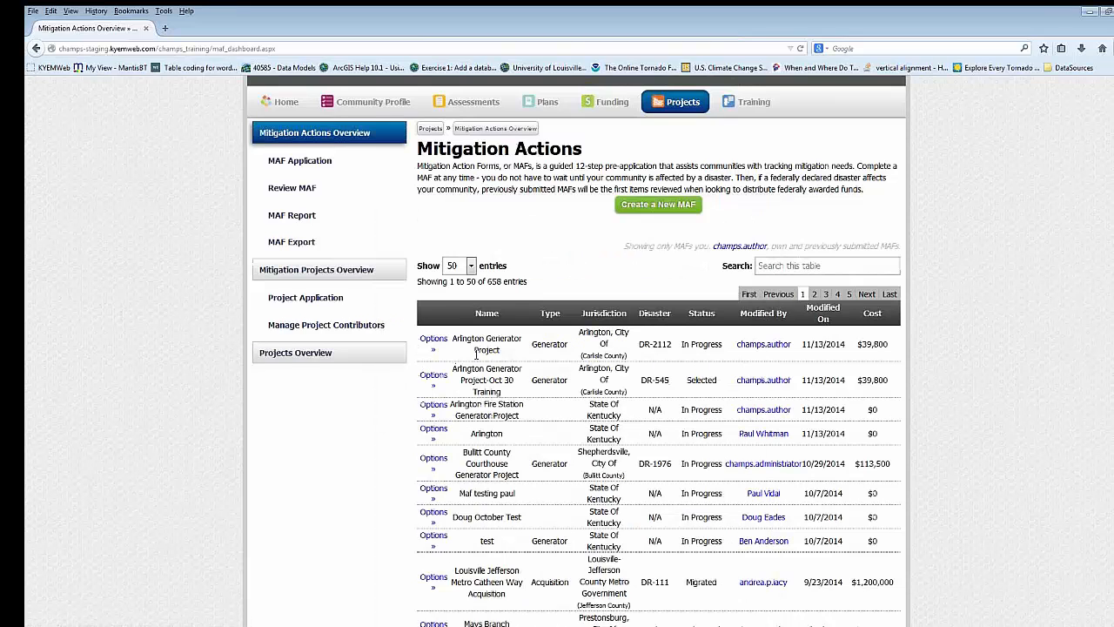
- Examine the application status history of the Arlington Generator Project, including its earlier status changes, and close it
scroll(479, 352, down, 2)
click(442, 279)
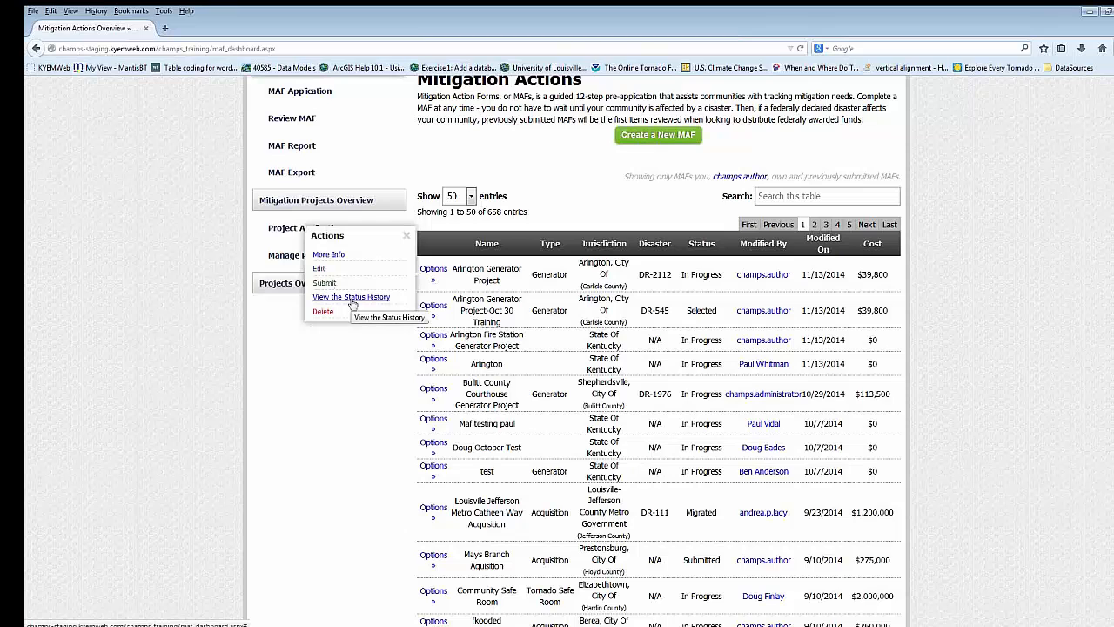
click(352, 298)
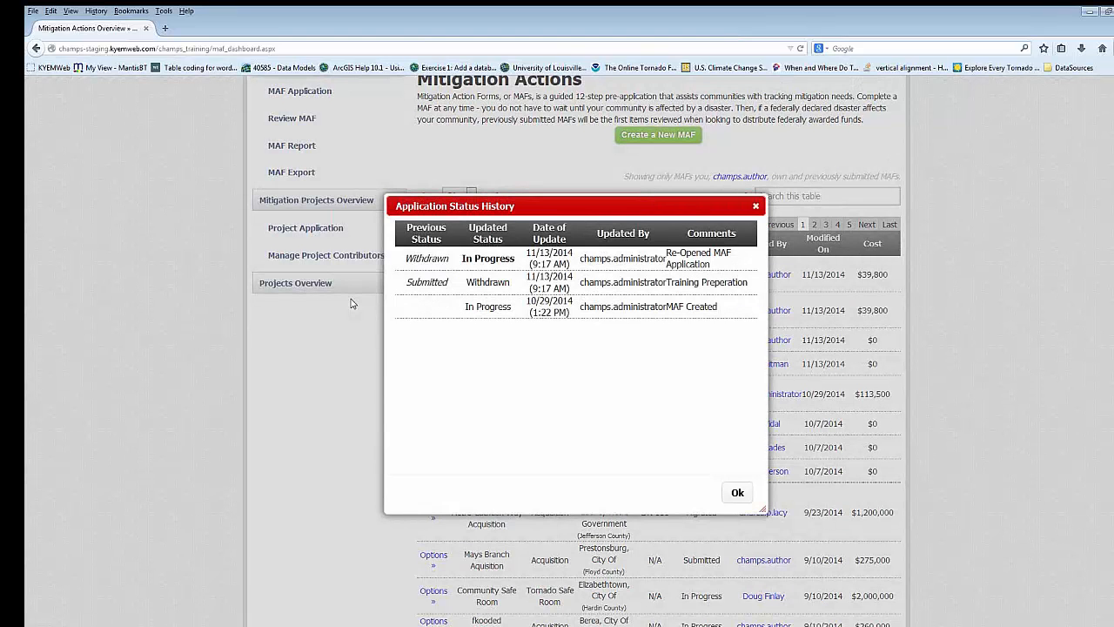
drag(468, 307, 674, 324)
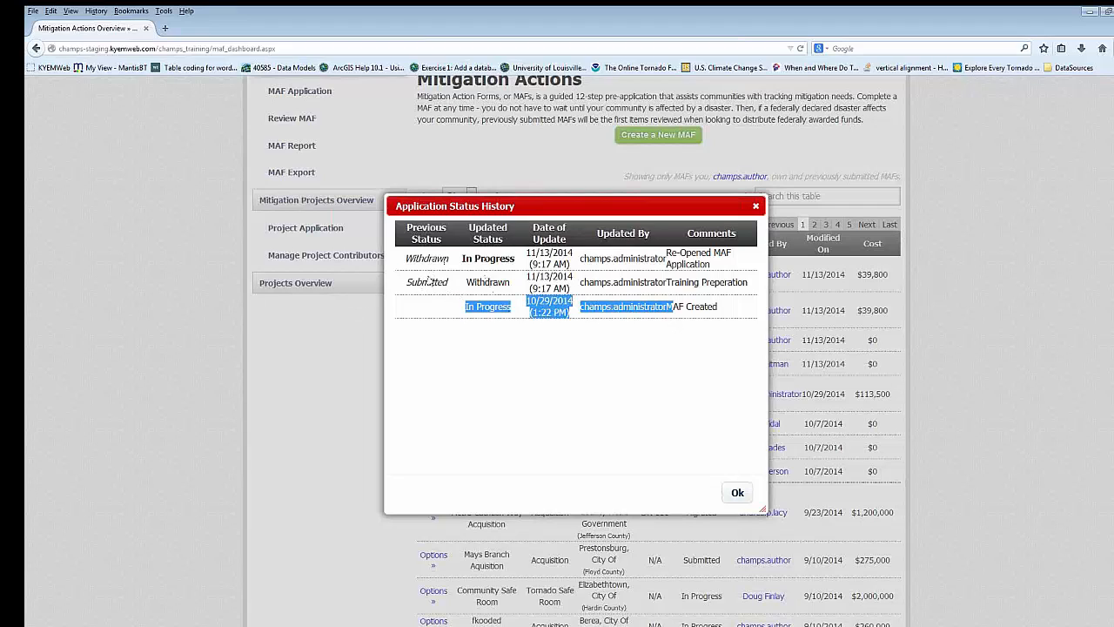
drag(417, 282, 510, 287)
drag(431, 258, 478, 263)
click(554, 259)
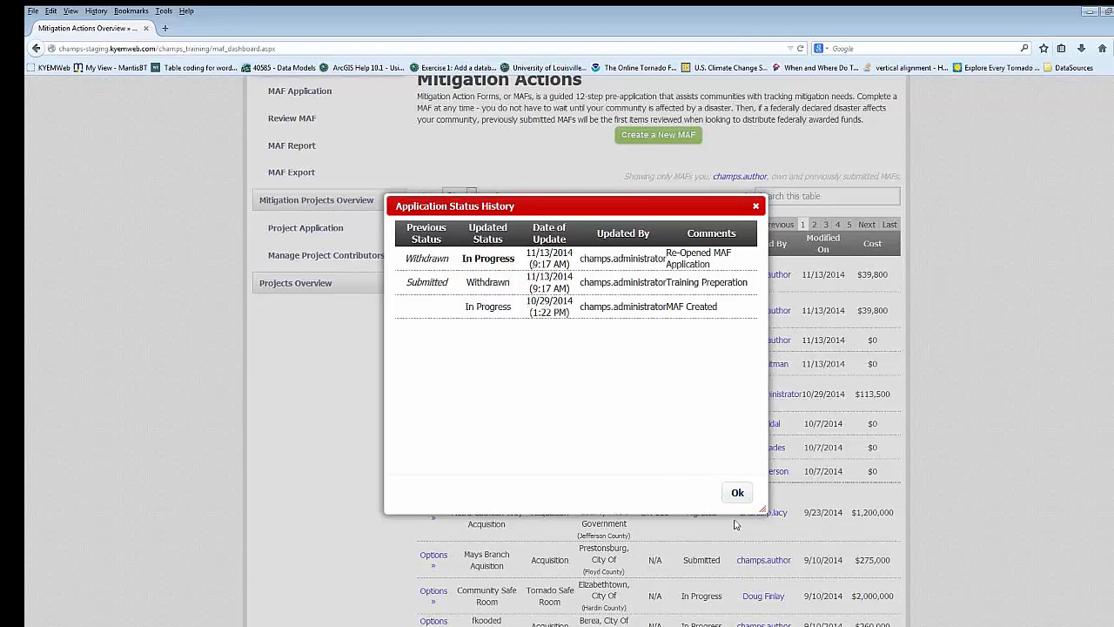
click(737, 492)
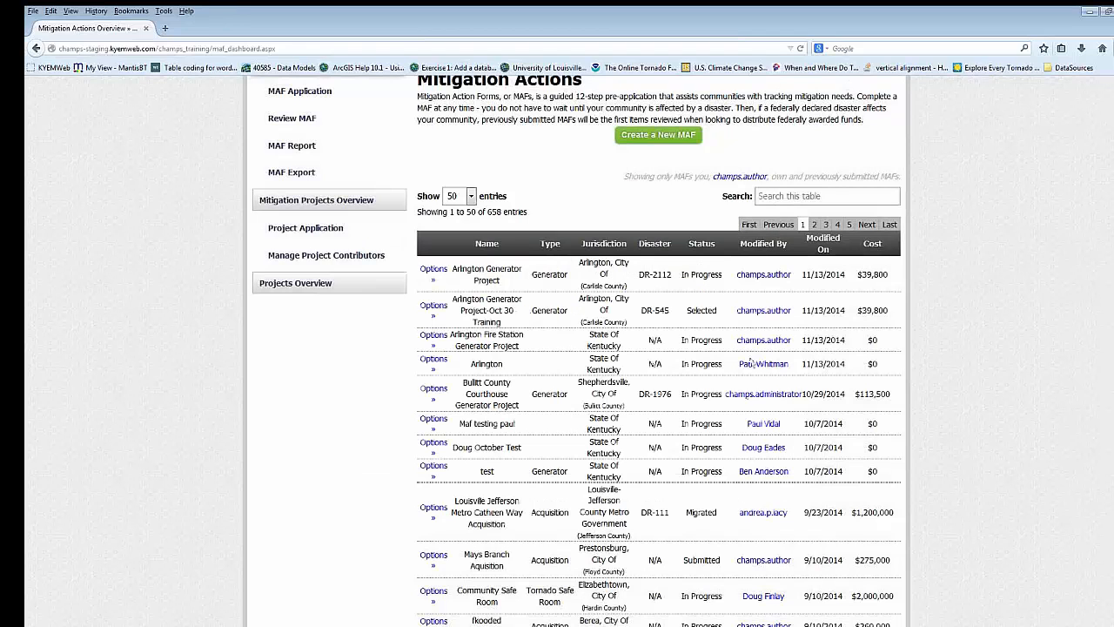
- Open the Arlington Generator Project MAF for editing
click(434, 270)
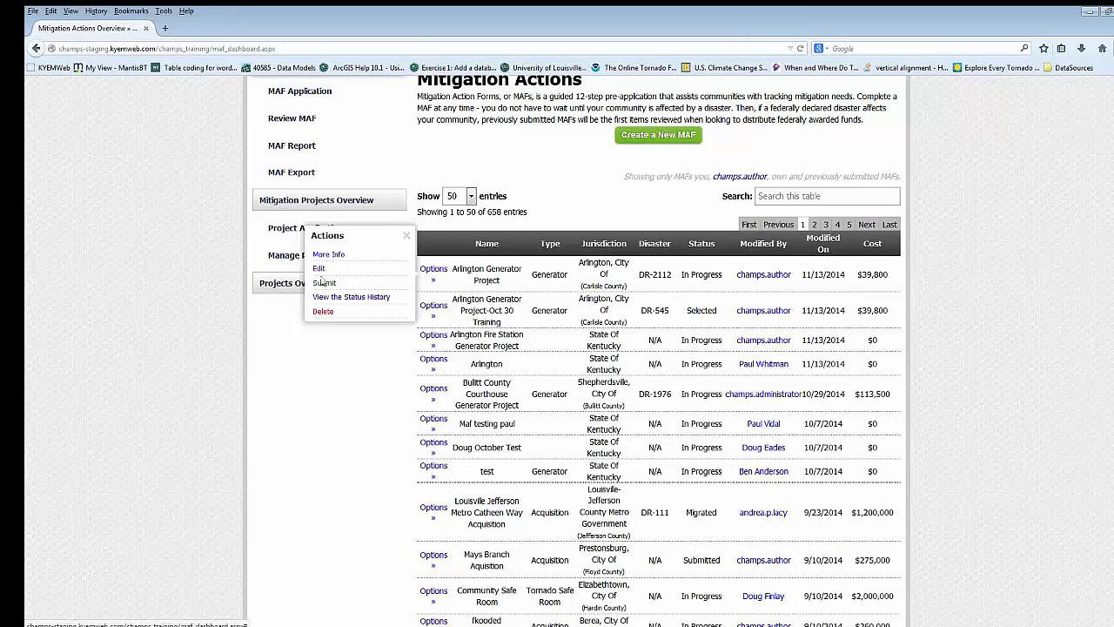
click(321, 270)
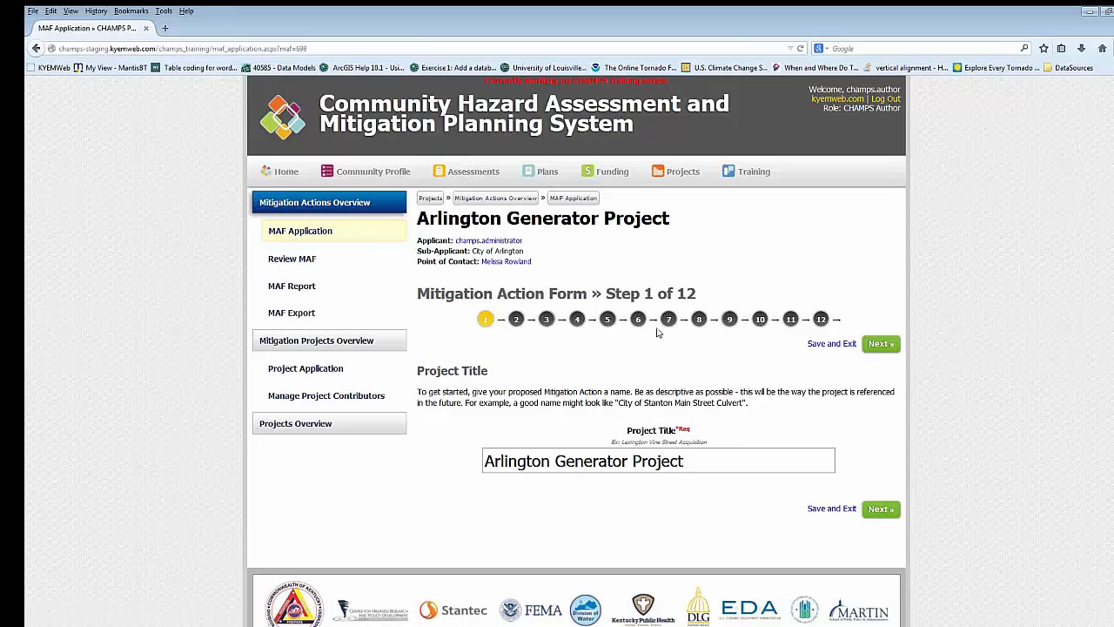
- Advance through the project title and applicant information to step 3 of the form and review its project description and type
click(876, 344)
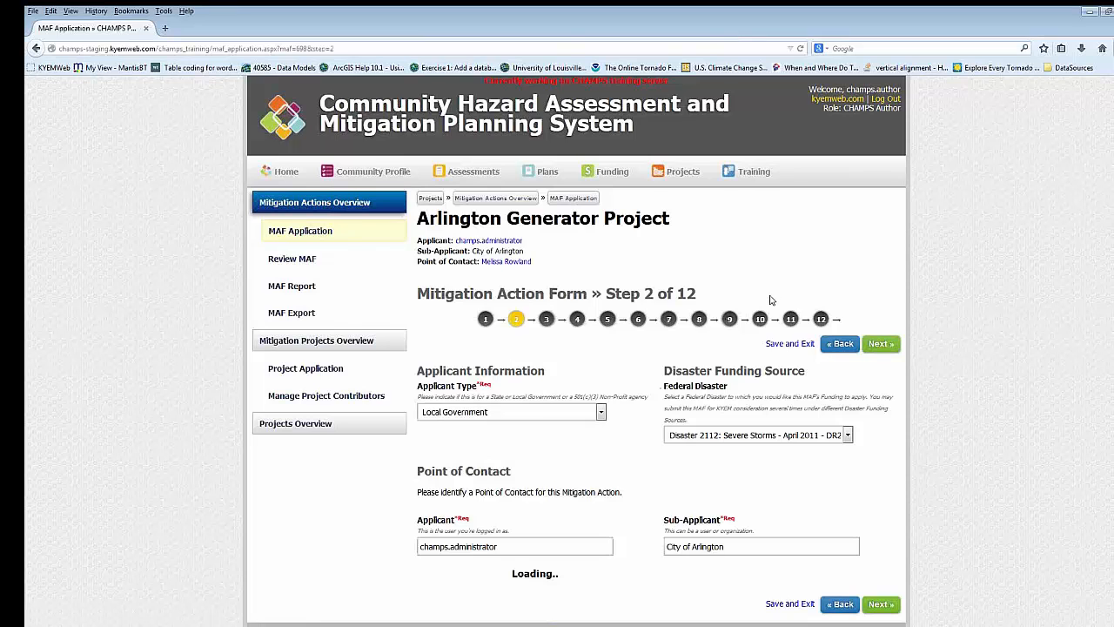
scroll(771, 301, down, 2)
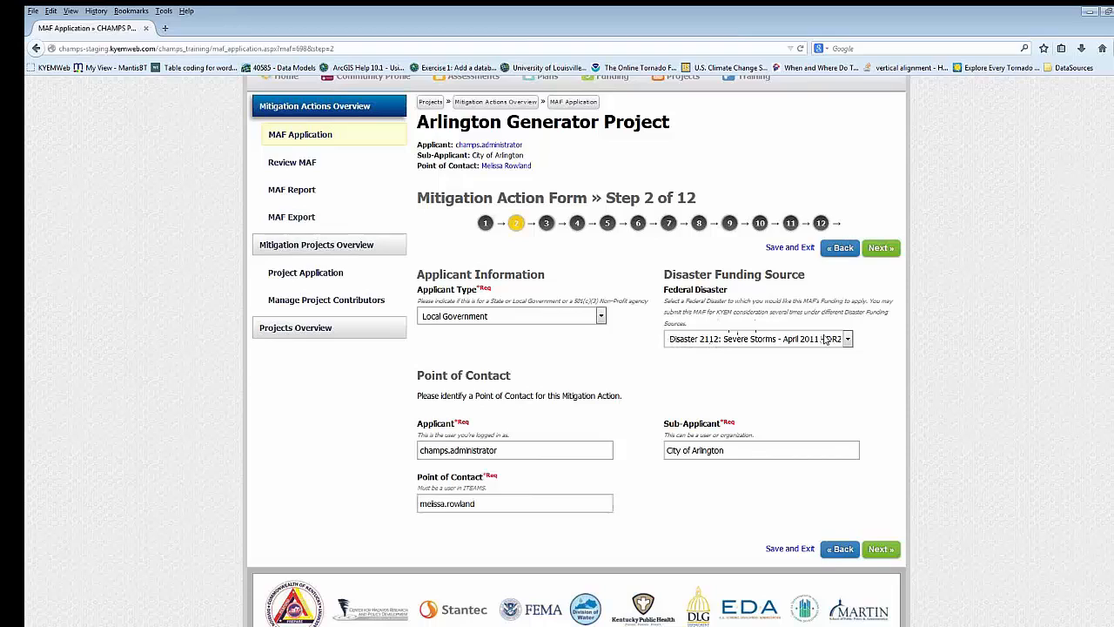
click(876, 253)
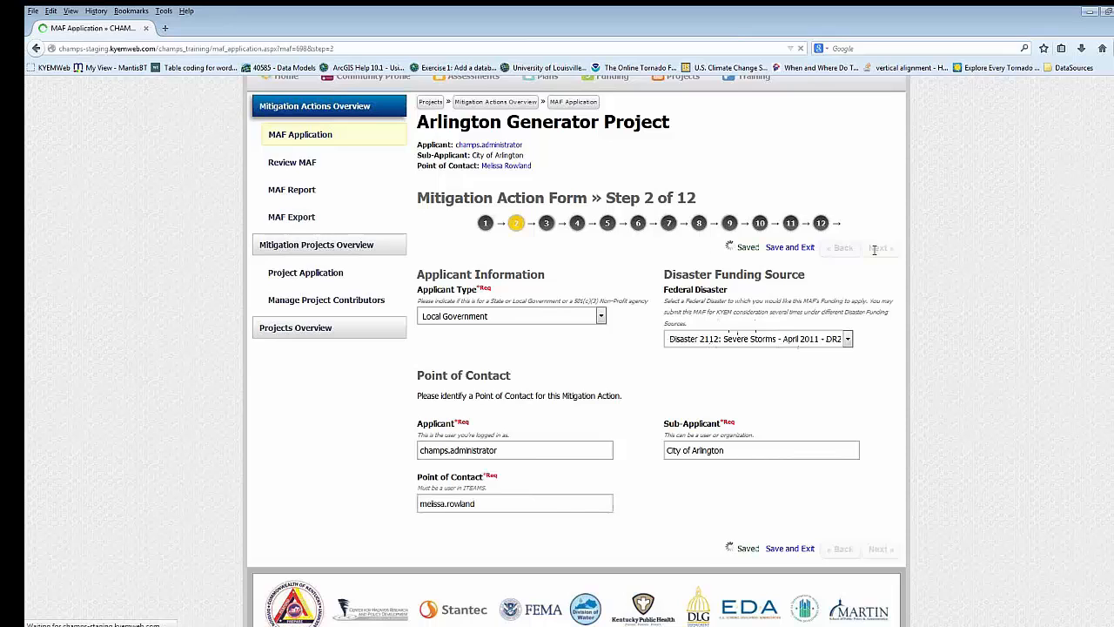
scroll(876, 254, down, 3)
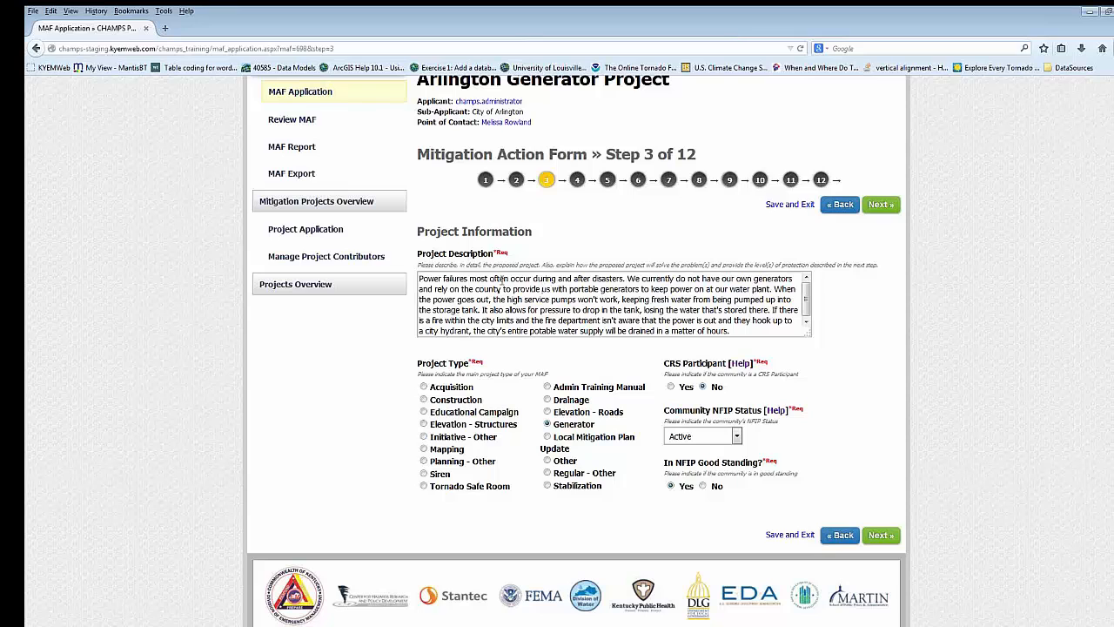
scroll(656, 322, down, 1)
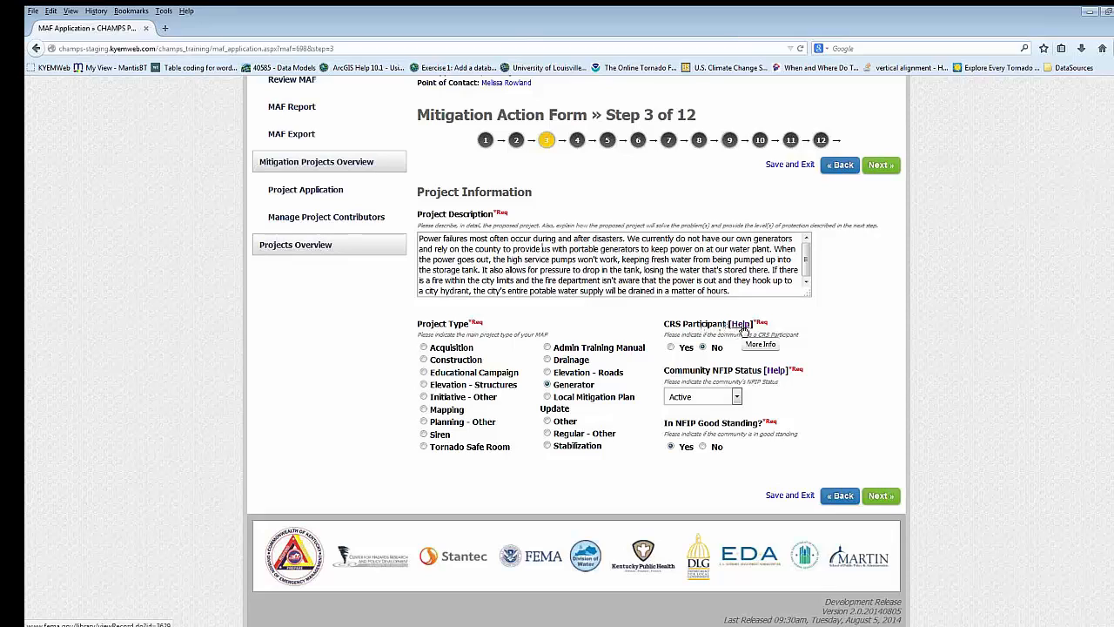
- Consult the CRS Participant help page on Community Rating System communities and return to the MAF application
click(742, 325)
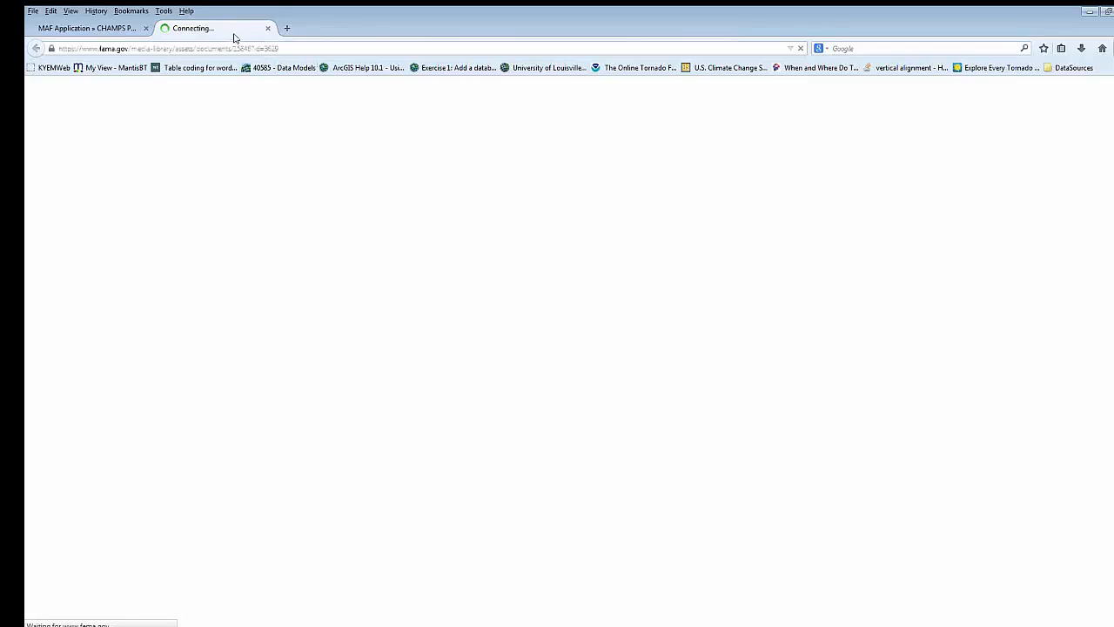
scroll(269, 224, down, 1)
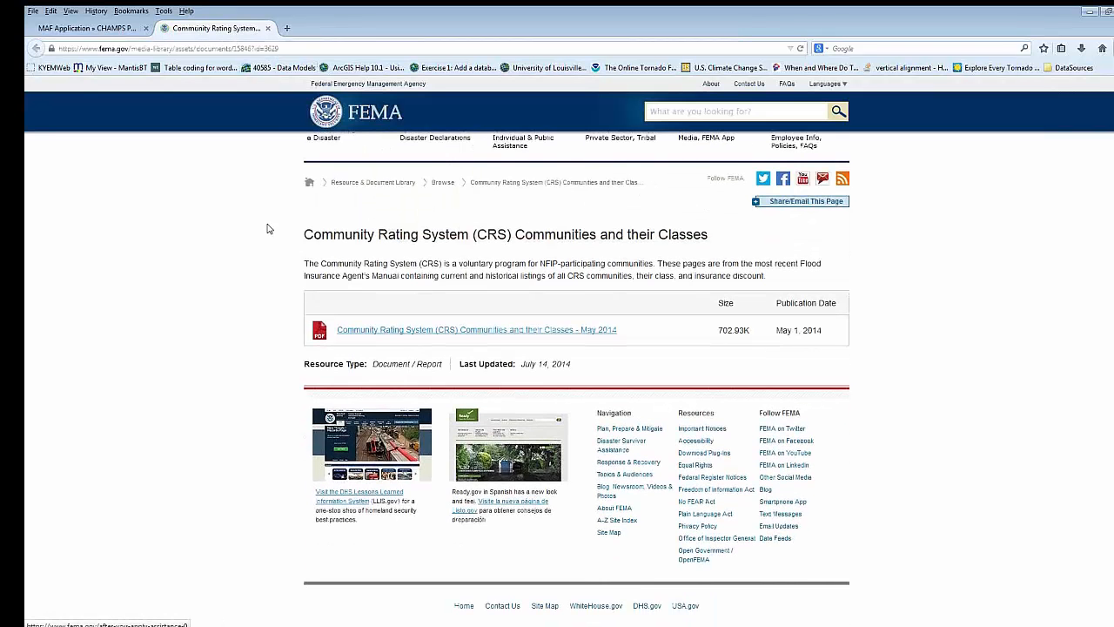
scroll(308, 235, up, 1)
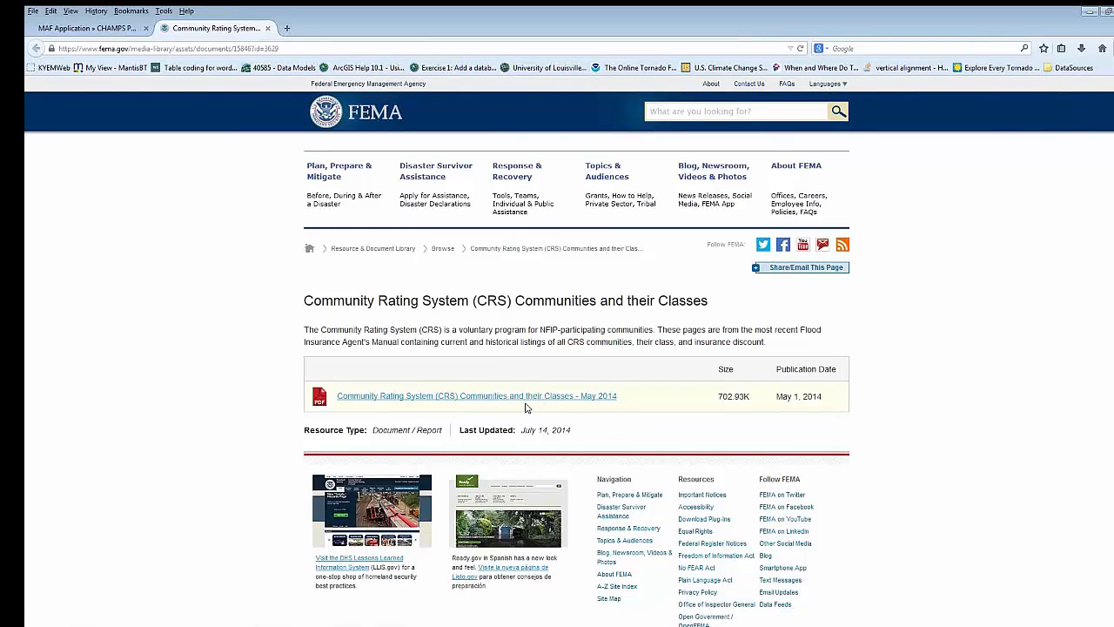
click(112, 32)
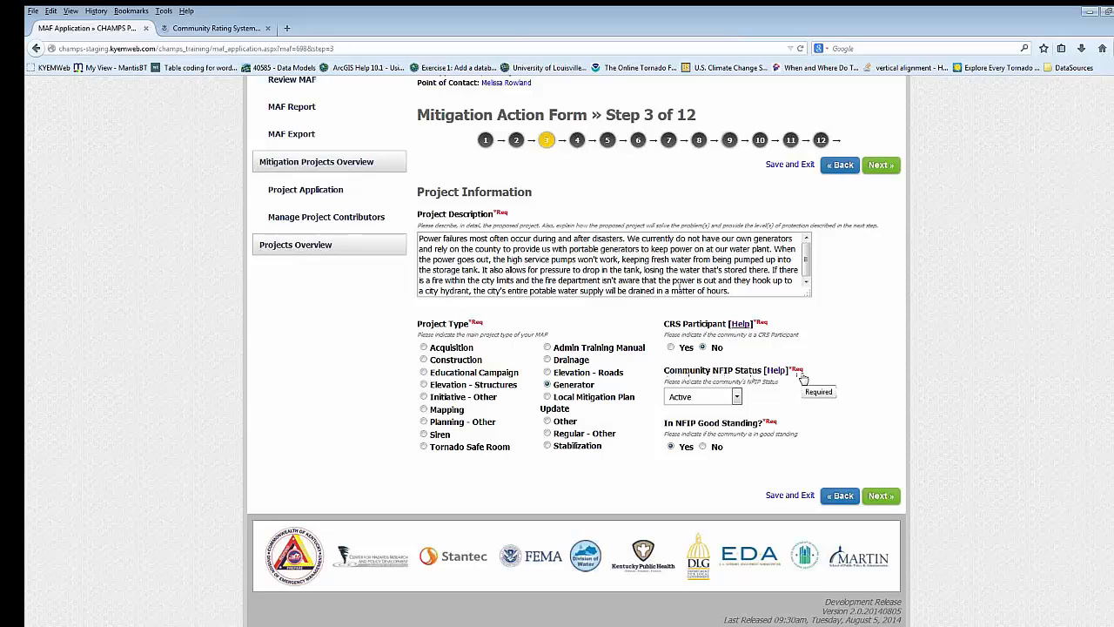
- Check the Community NFIP Status options and its help report of participating Kentucky communities, and return to the MAF application
click(736, 397)
click(809, 407)
click(772, 372)
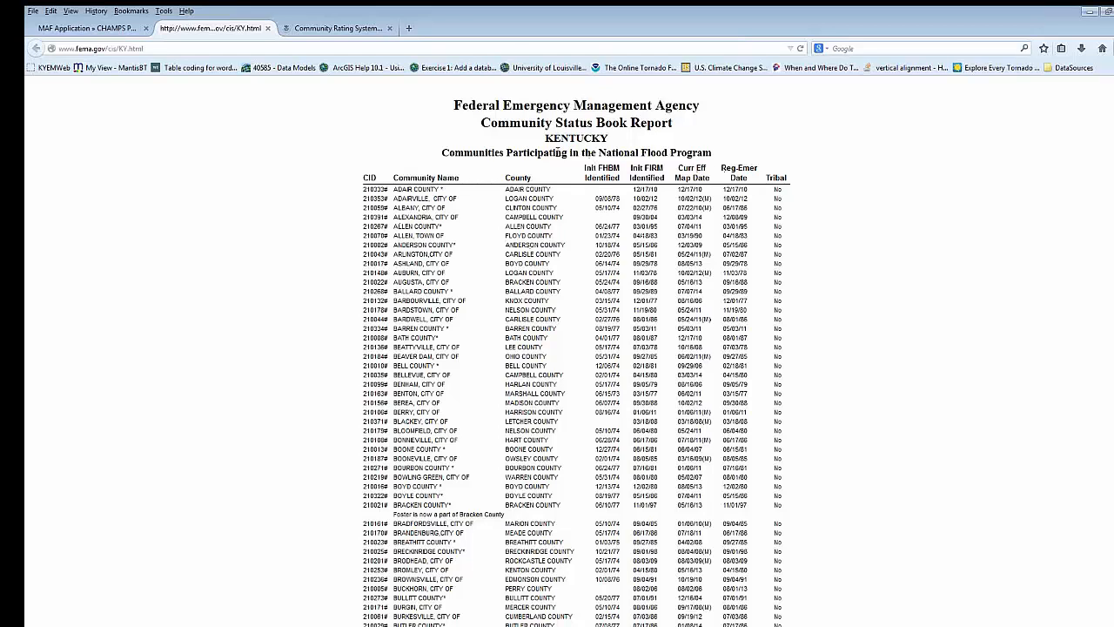
middle_click(815, 204)
middle_click(816, 214)
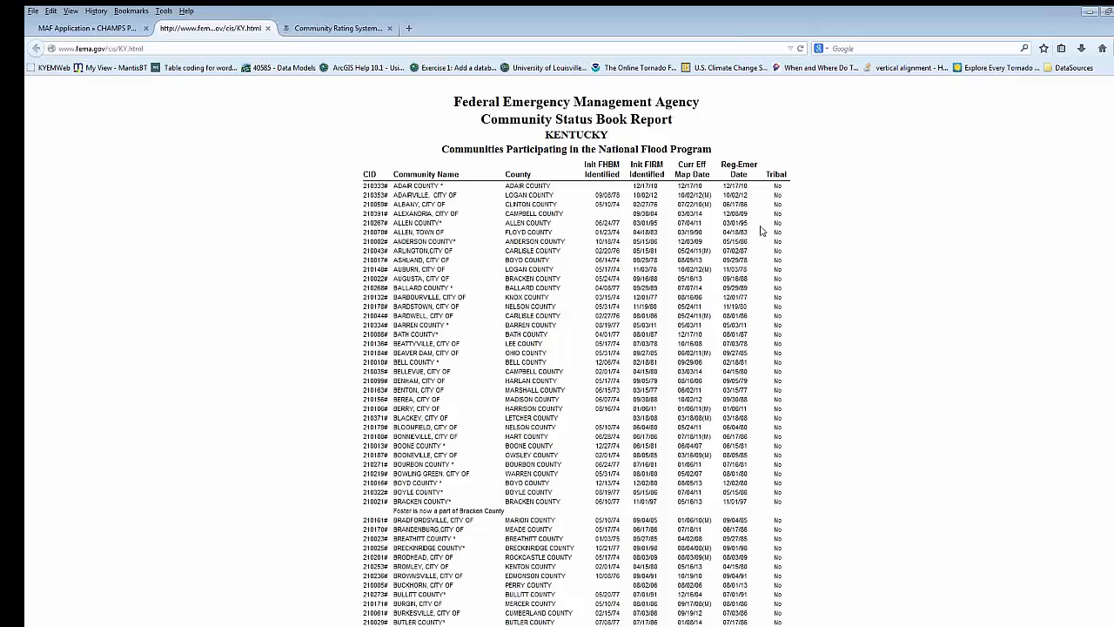
click(83, 31)
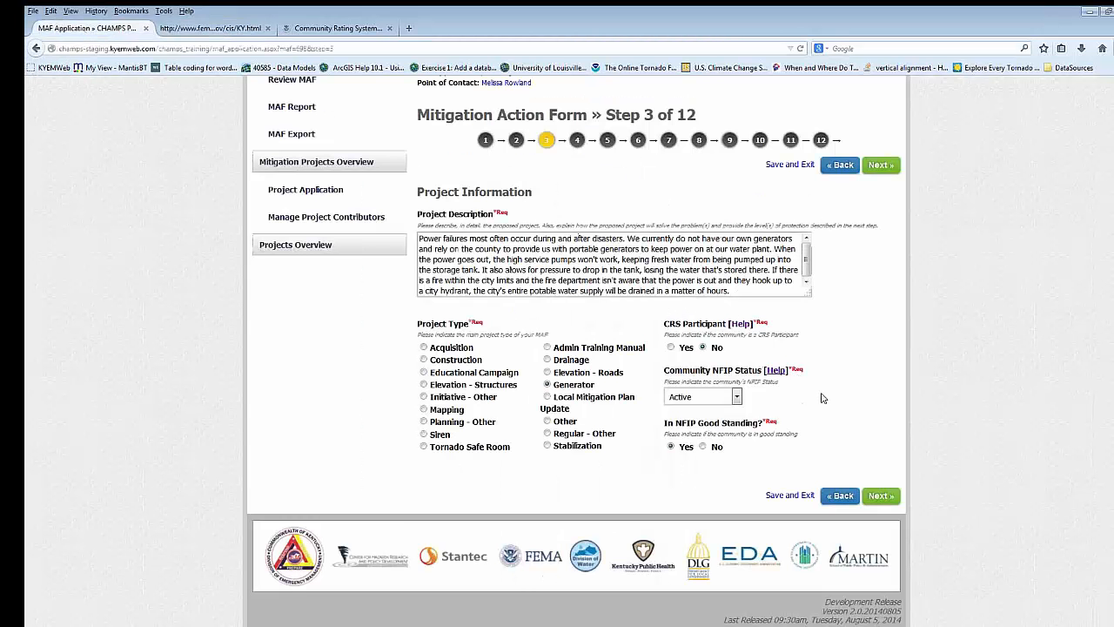
- Advance to step 4 of the form and review its location, mitigation plan, priority, hazard and mitigation activity fields
scroll(820, 393, up, 2)
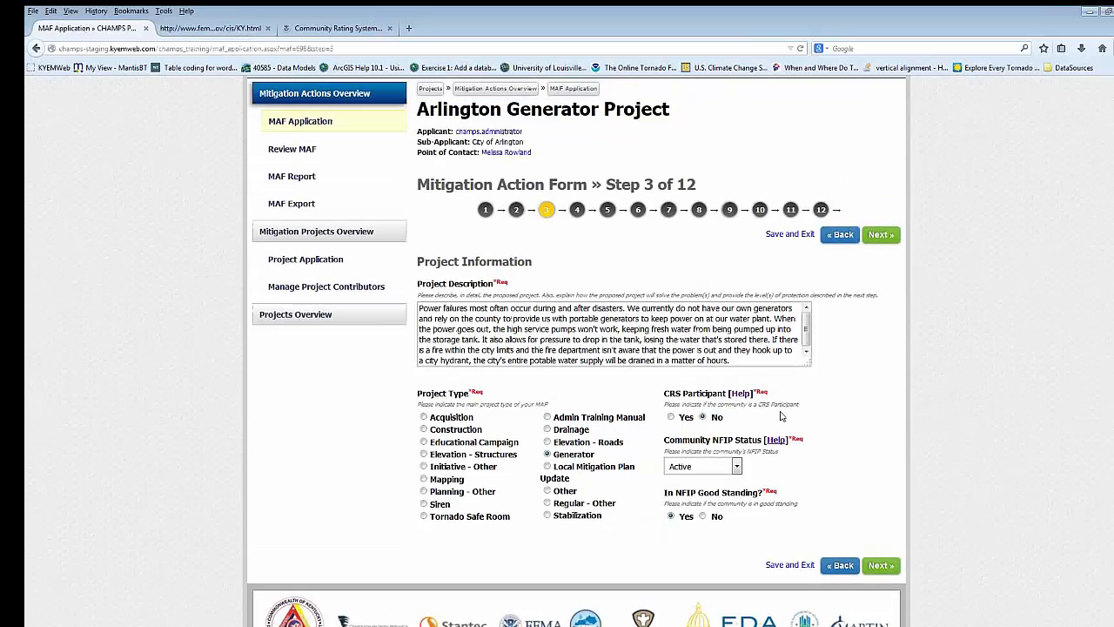
click(885, 241)
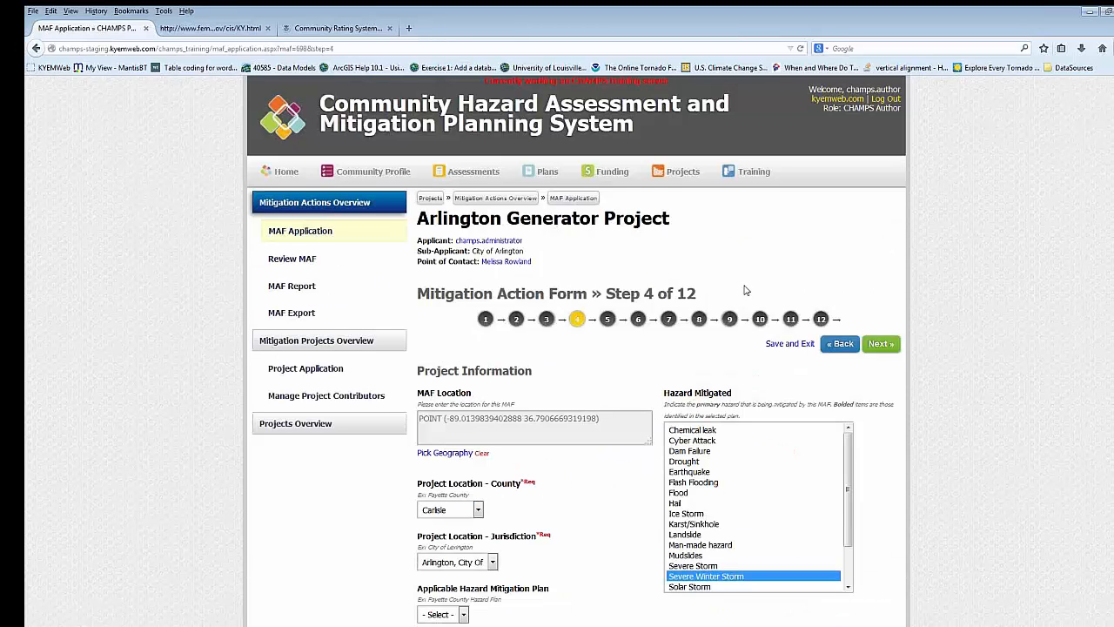
scroll(744, 294, down, 2)
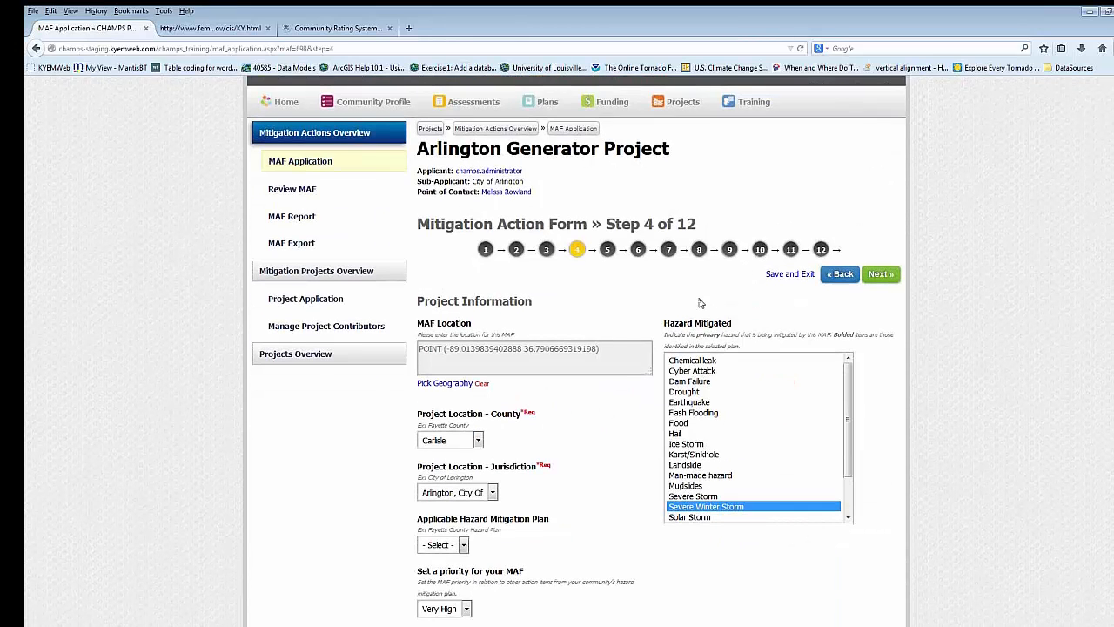
scroll(699, 304, down, 2)
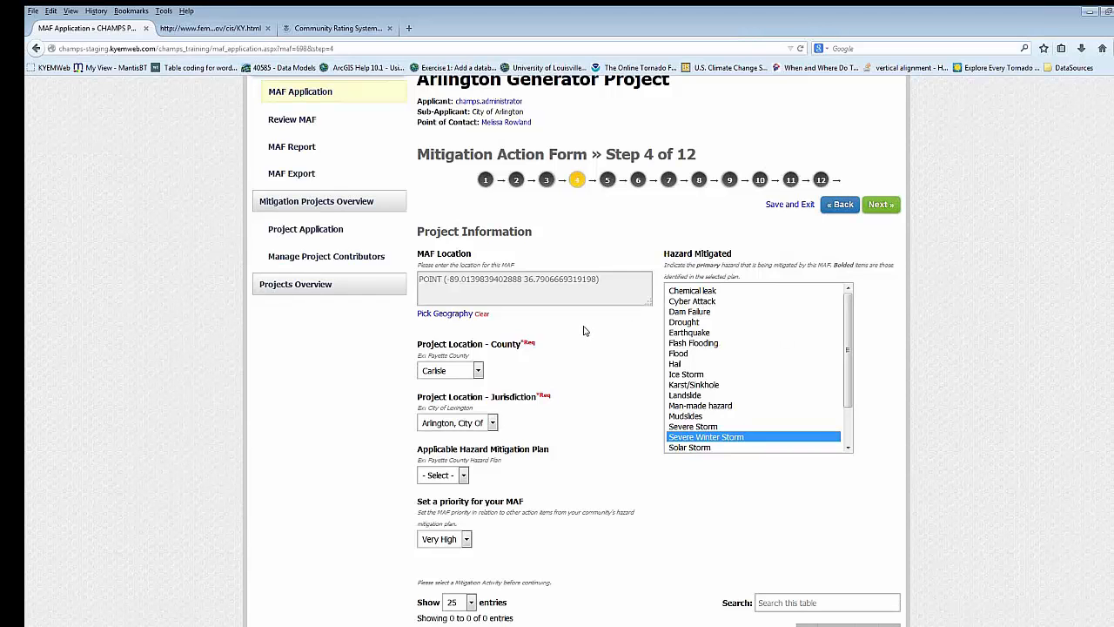
scroll(585, 331, down, 2)
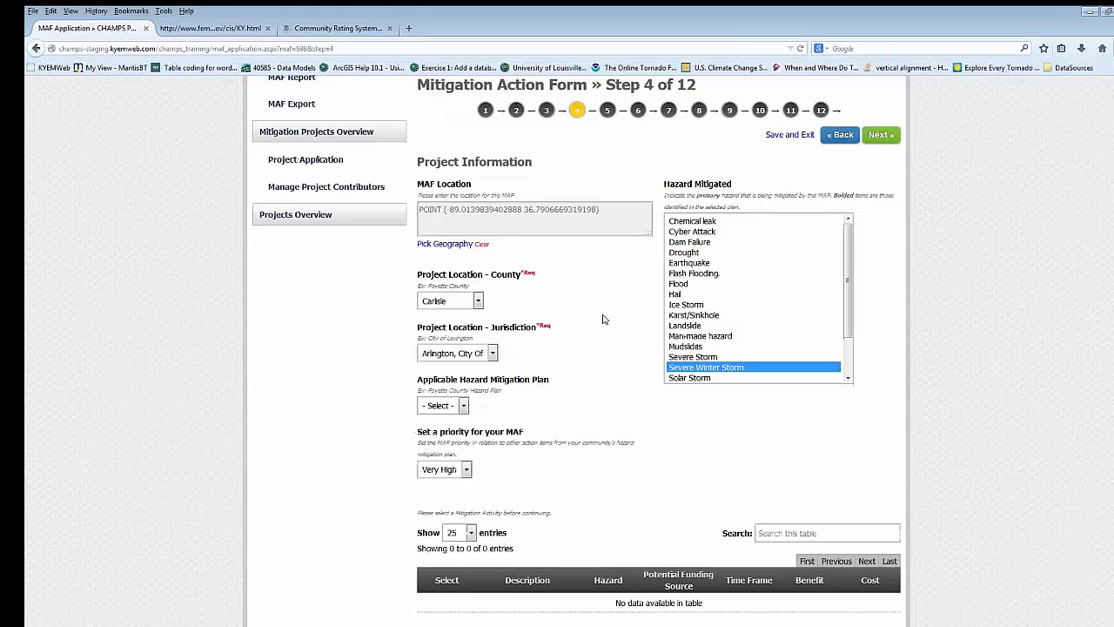
scroll(610, 339, up, 2)
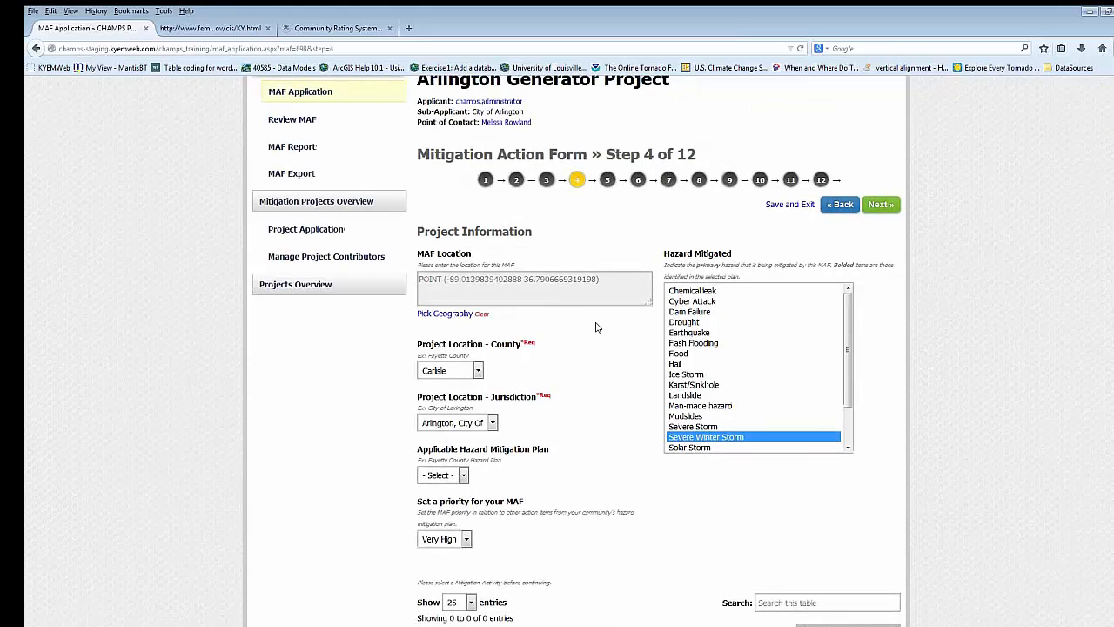
scroll(597, 321, down, 2)
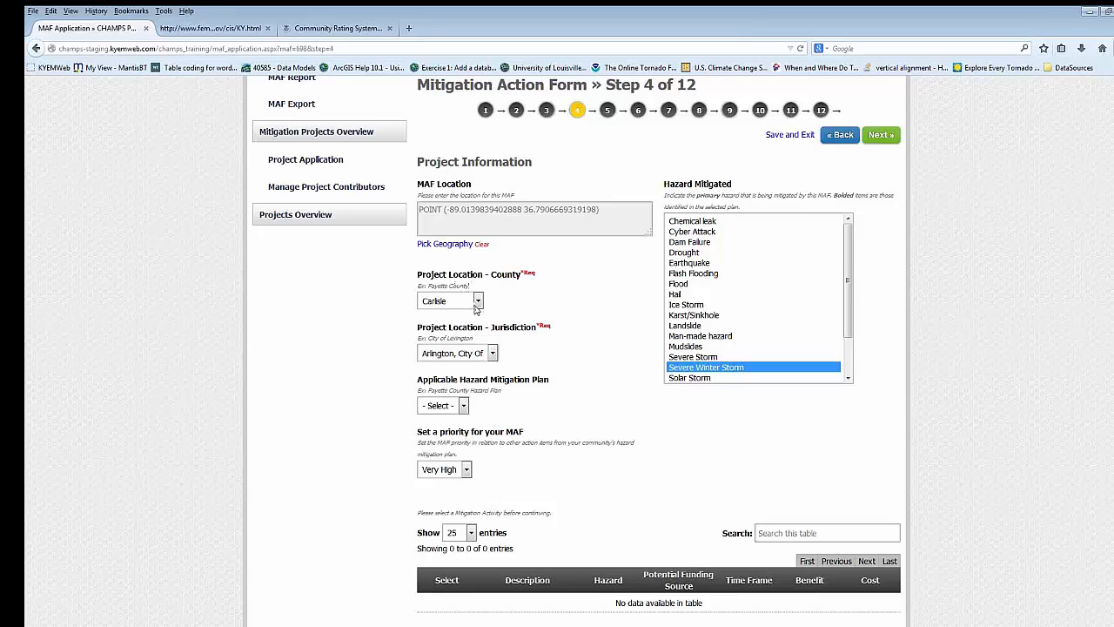
- Look through the choices for the project's county, jurisdiction and applicable hazard mitigation plan without changing them
click(477, 301)
click(549, 301)
click(493, 359)
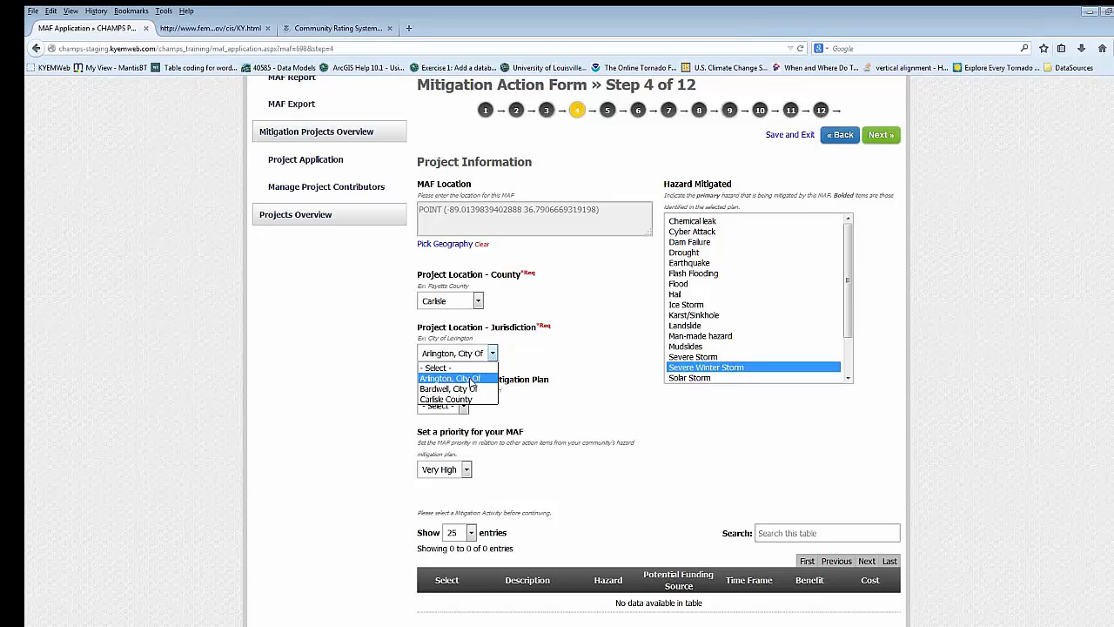
click(572, 346)
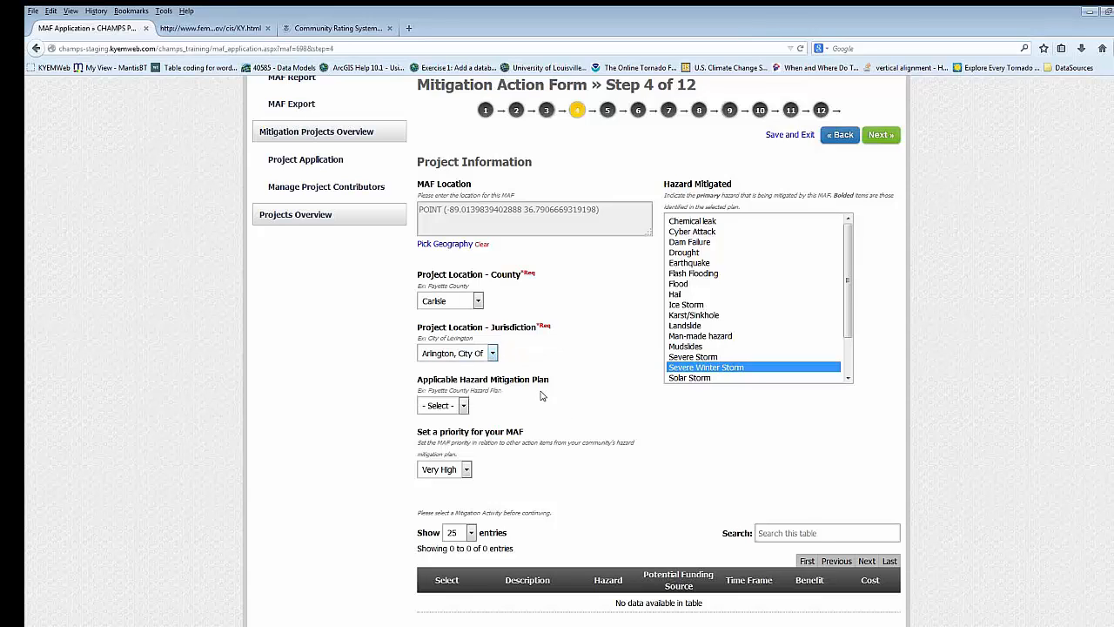
scroll(545, 396, down, 2)
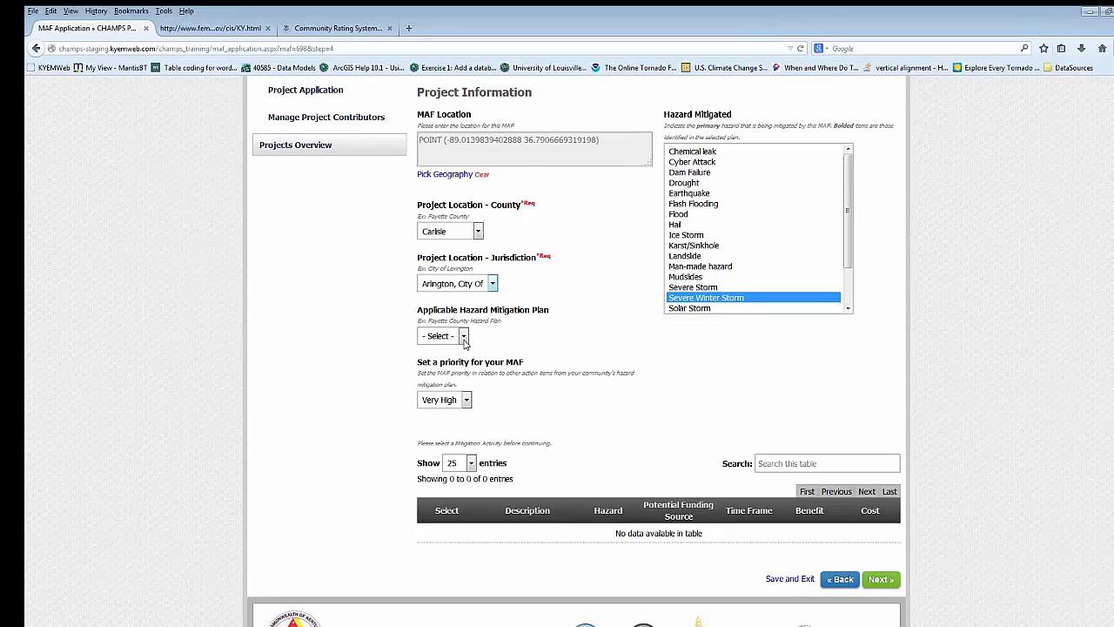
click(464, 338)
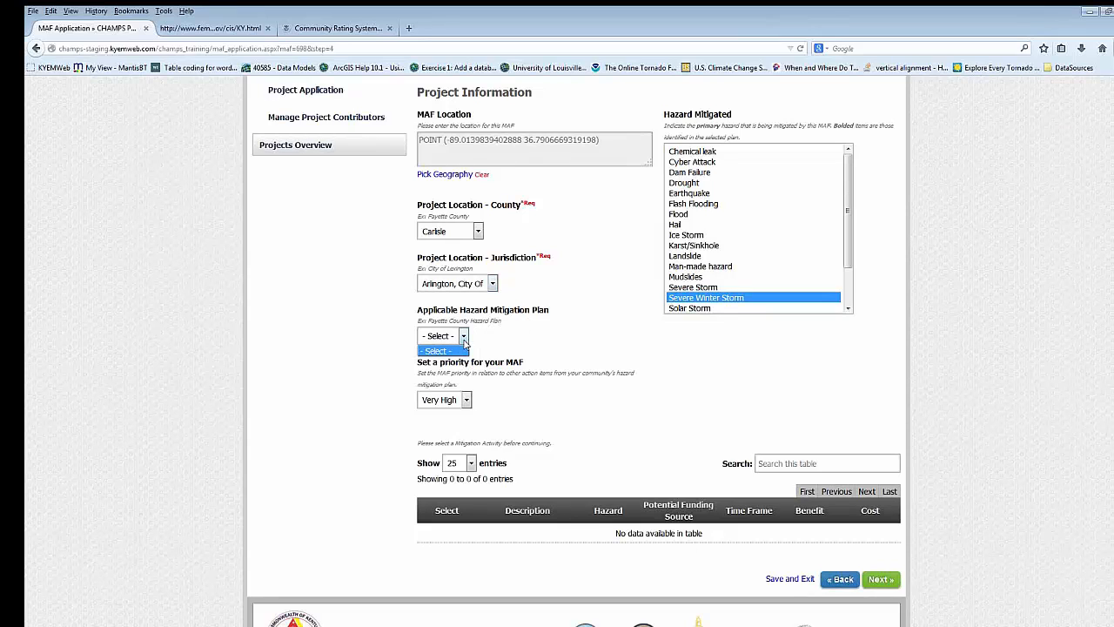
click(533, 334)
scroll(509, 342, down, 2)
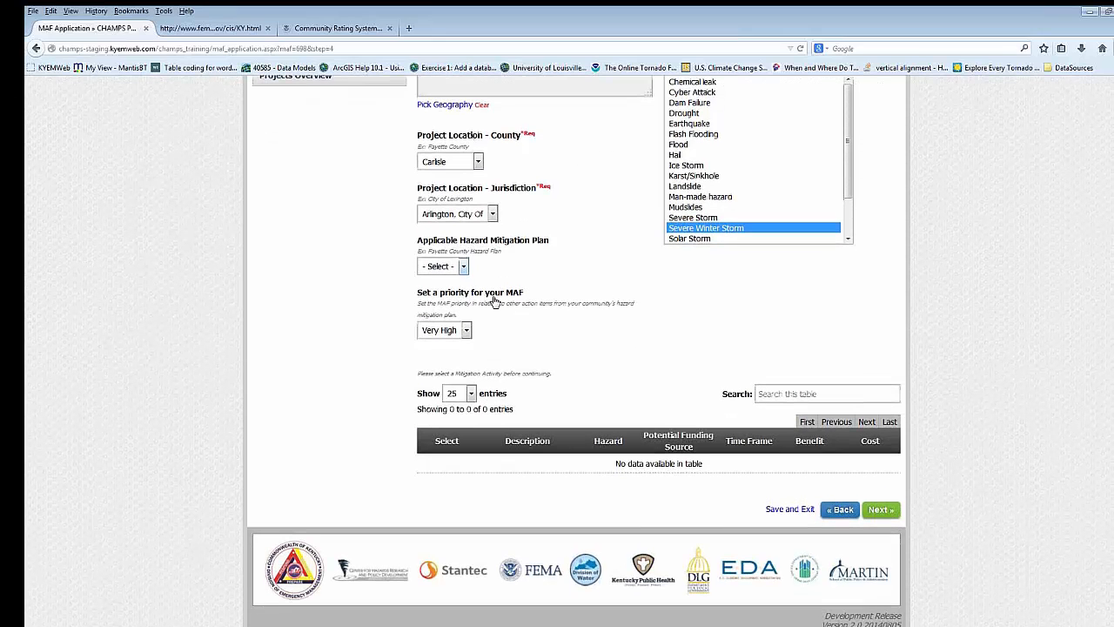
scroll(512, 358, up, 2)
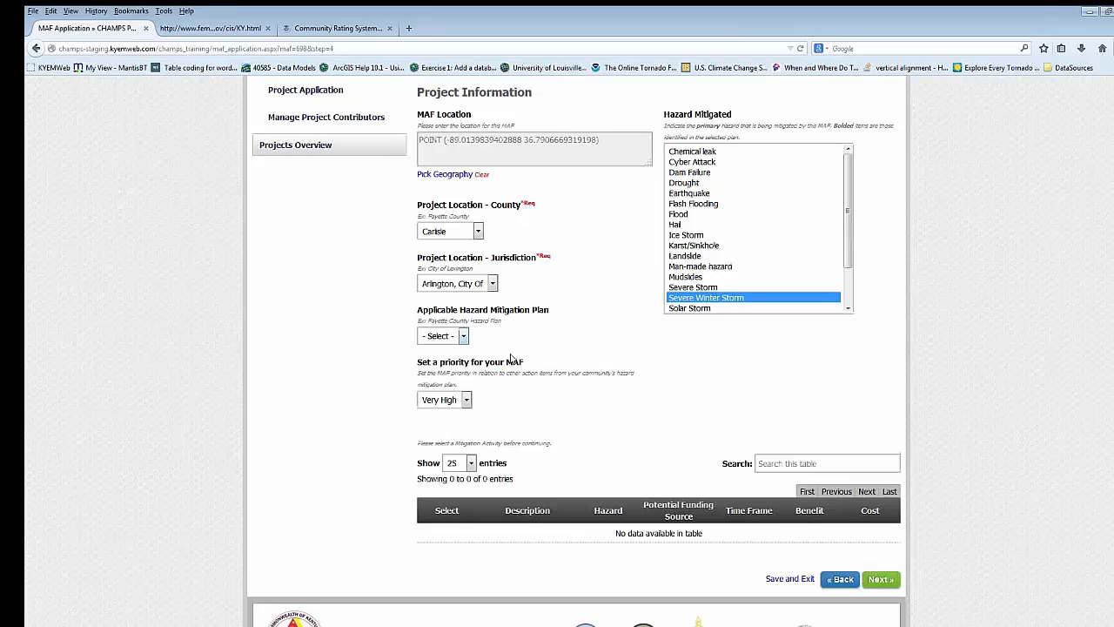
- Look through the MAF priority levels, set the priority to Medium and return it to Very High
click(467, 400)
click(491, 397)
click(467, 400)
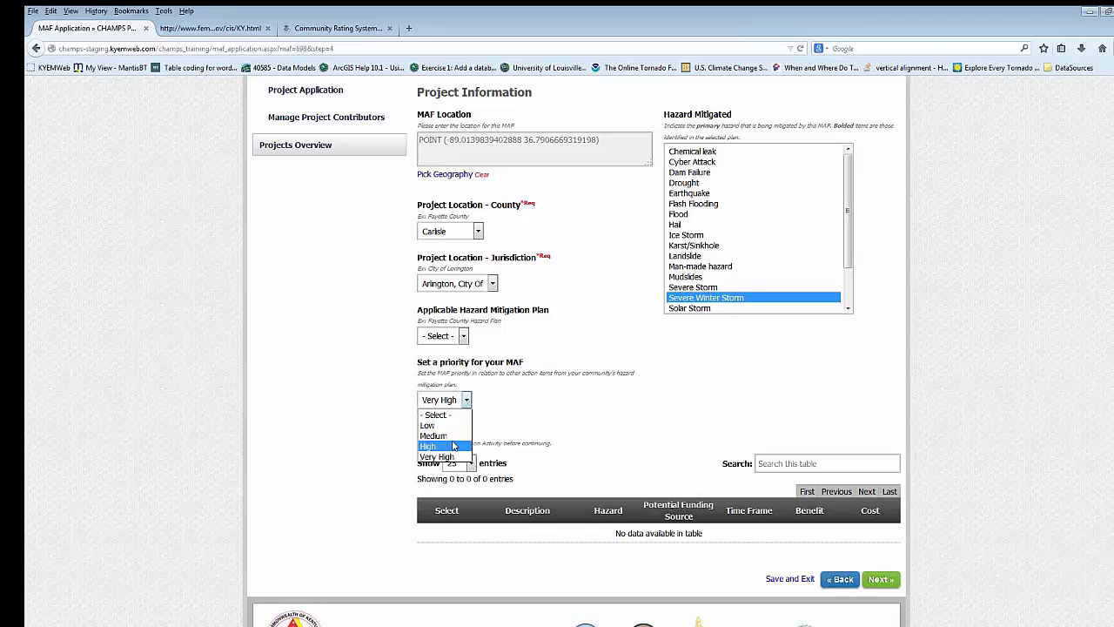
click(454, 436)
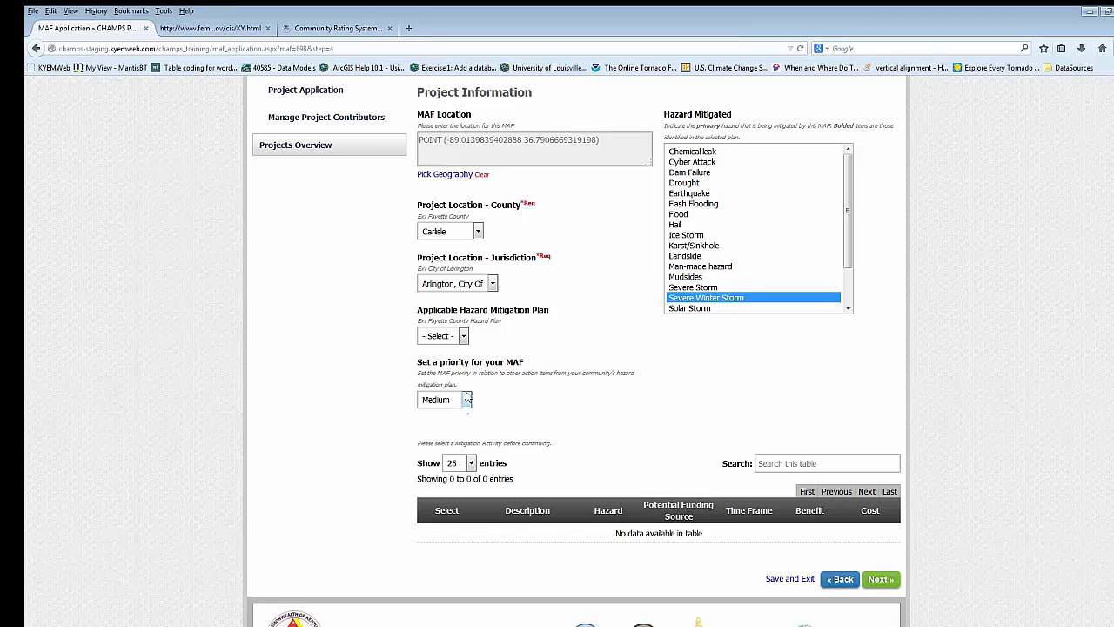
click(466, 399)
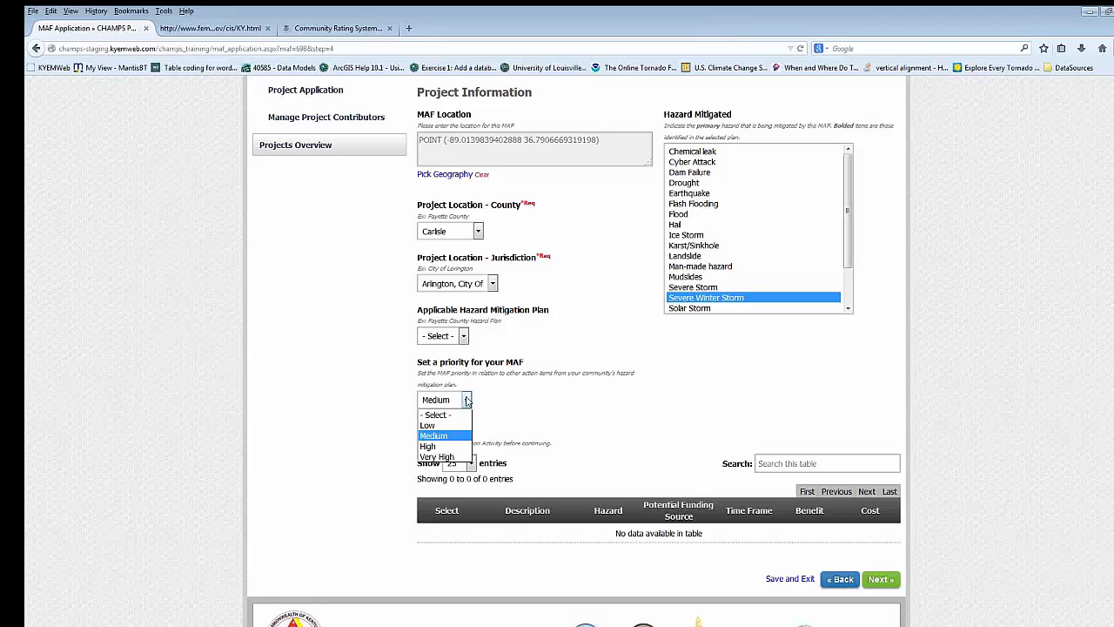
click(453, 458)
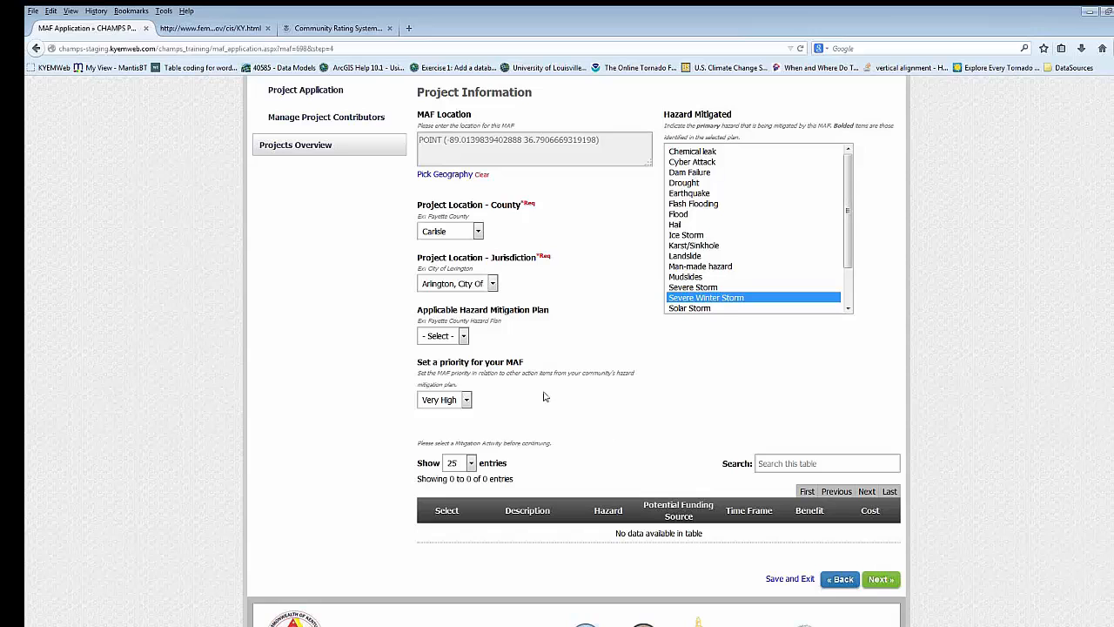
- Open the geography picker for the MAF location and examine the manual coordinate entry with its geography types
scroll(612, 443, up, 3)
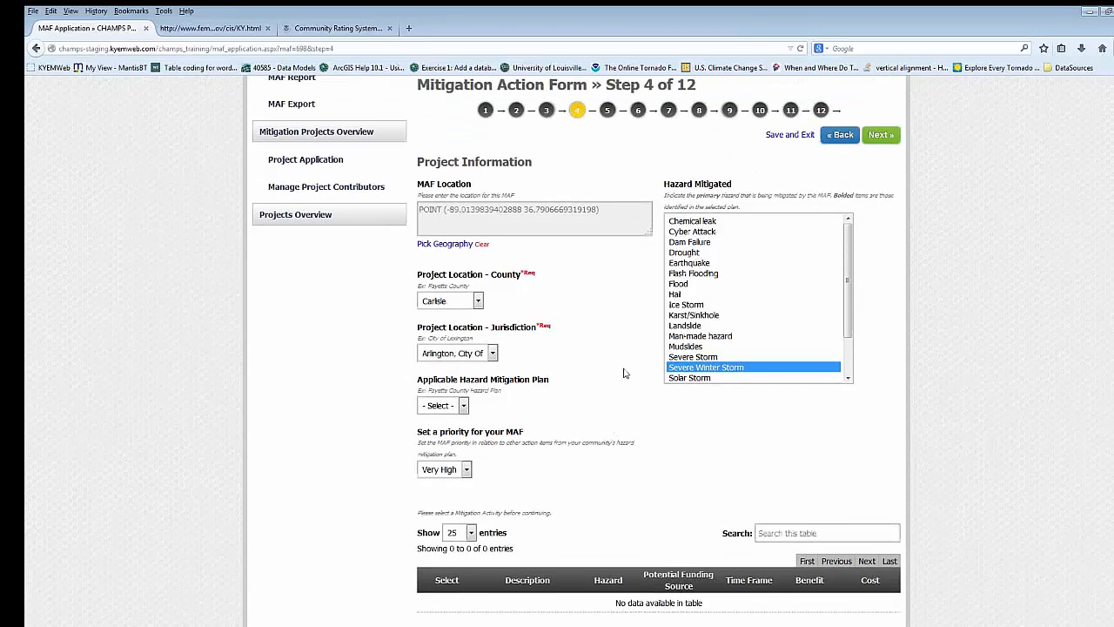
scroll(624, 374, up, 1)
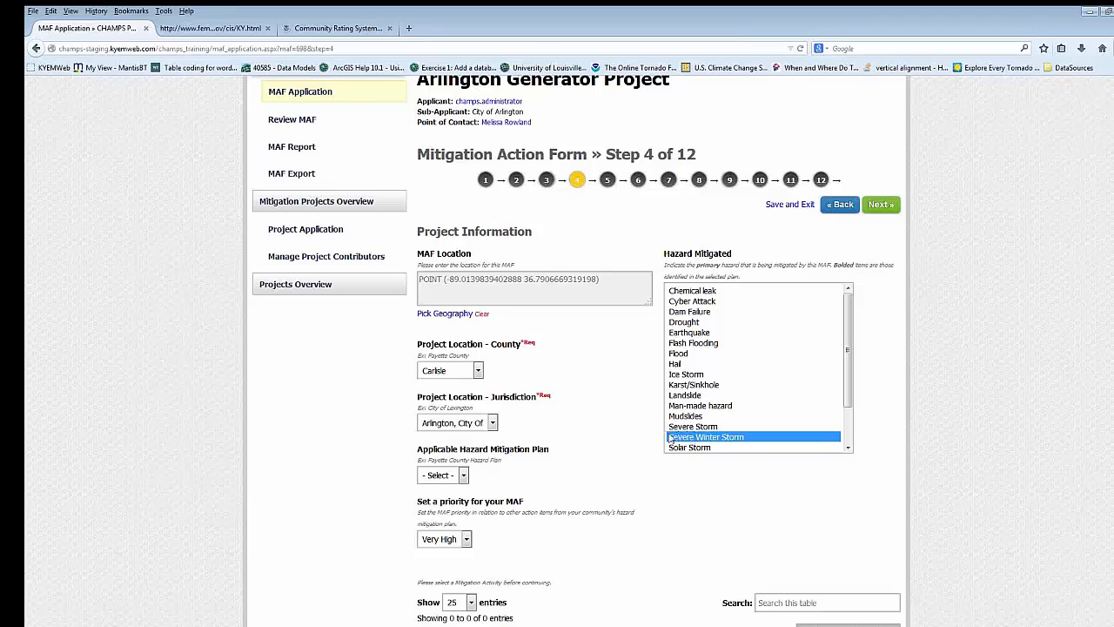
click(455, 315)
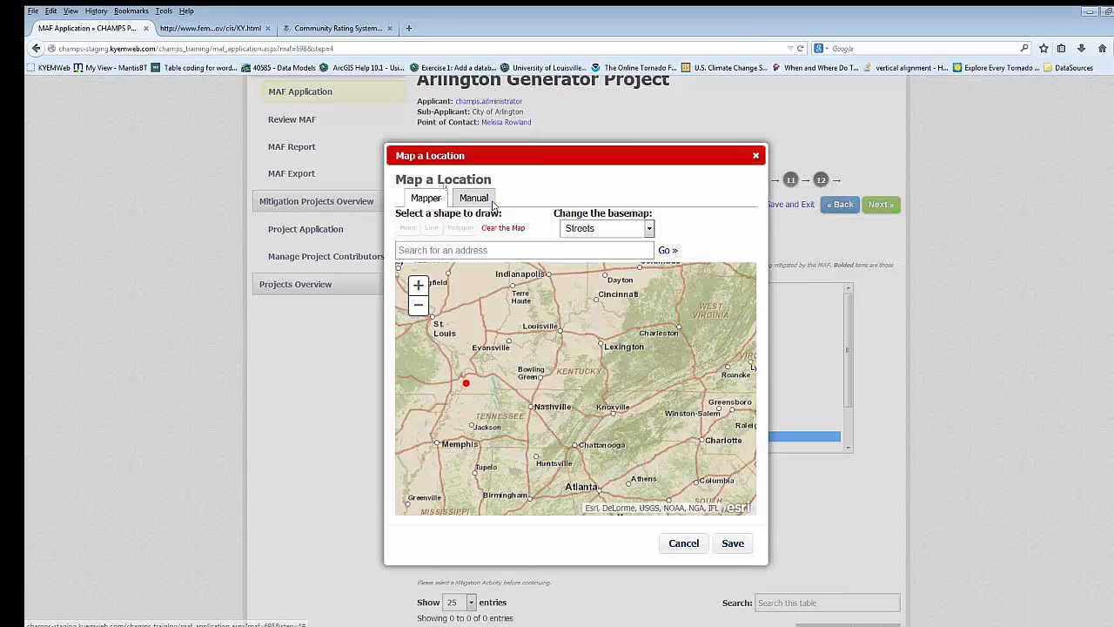
click(486, 203)
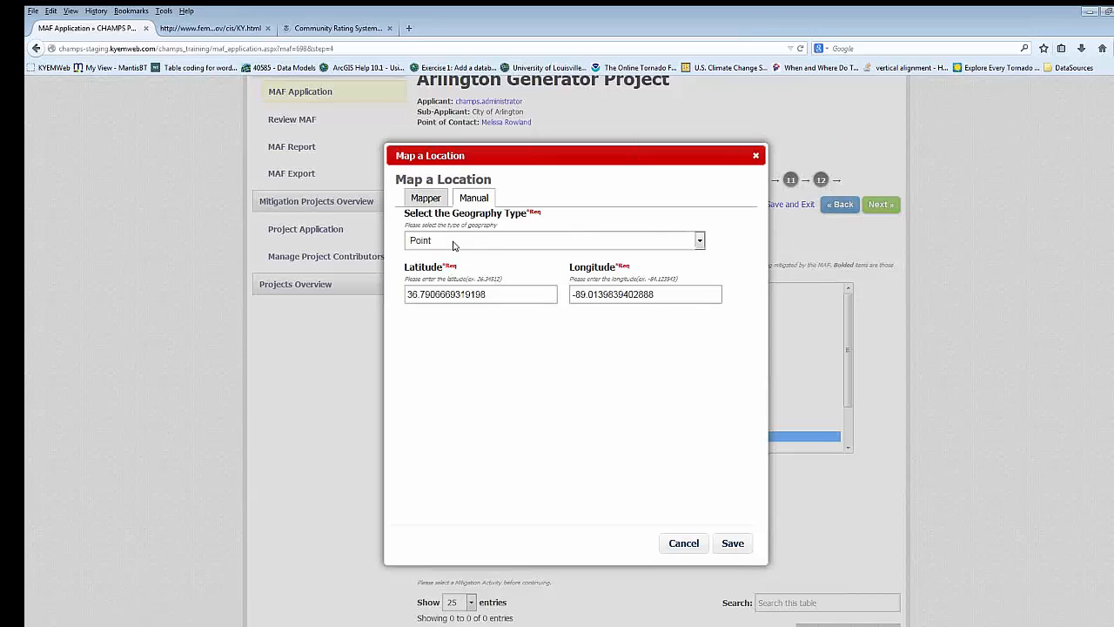
click(698, 242)
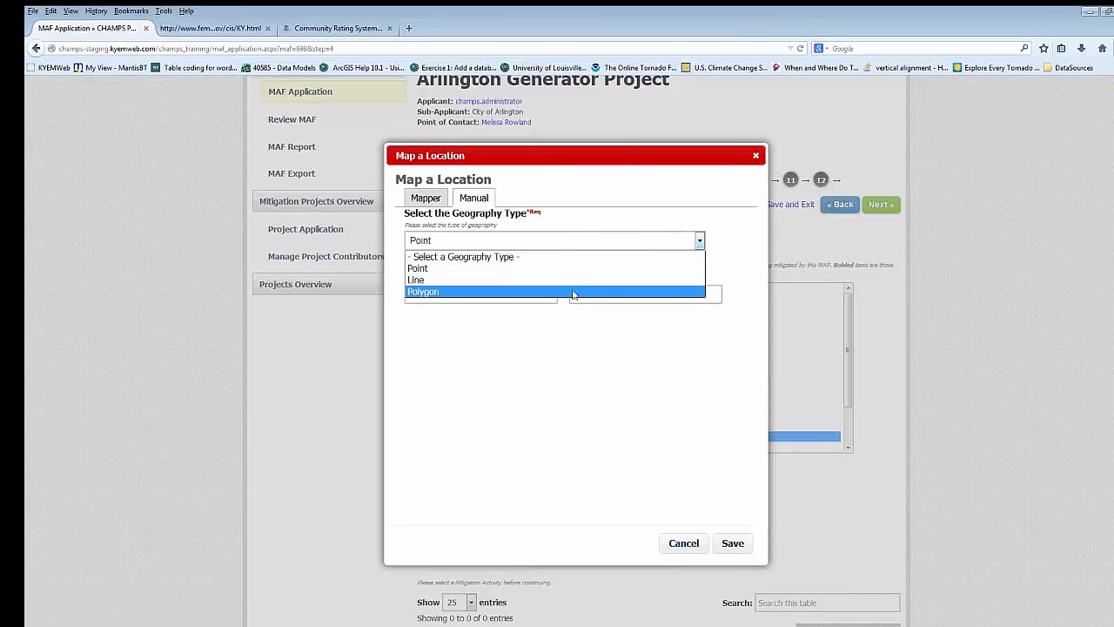
click(574, 200)
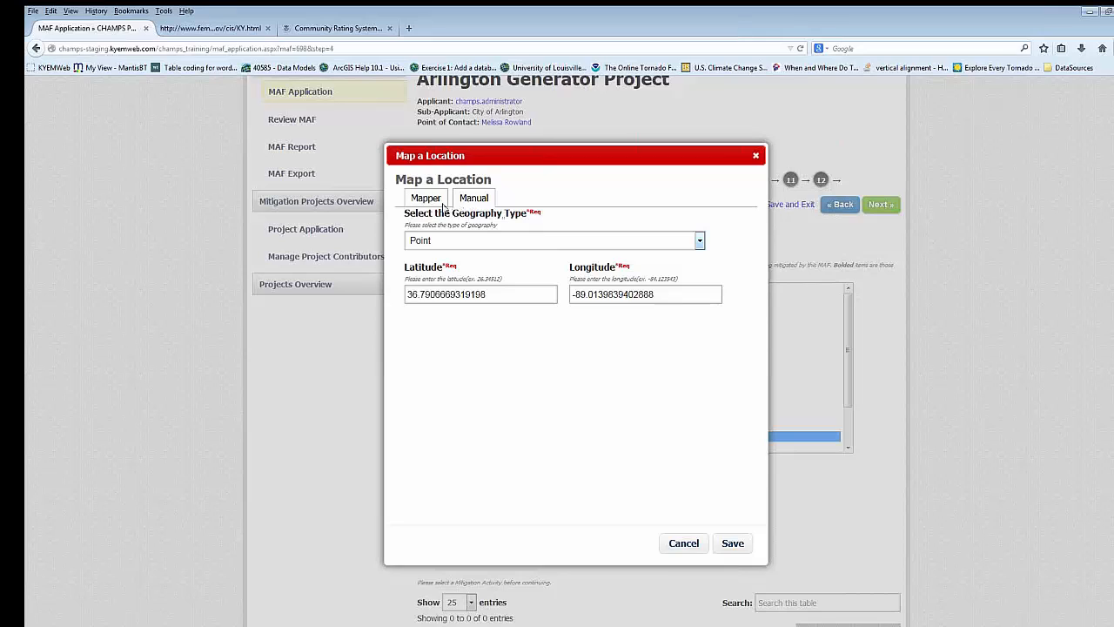
- Search the location mapper for the Louisville street address and zoom the map in to the surrounding blocks
click(425, 198)
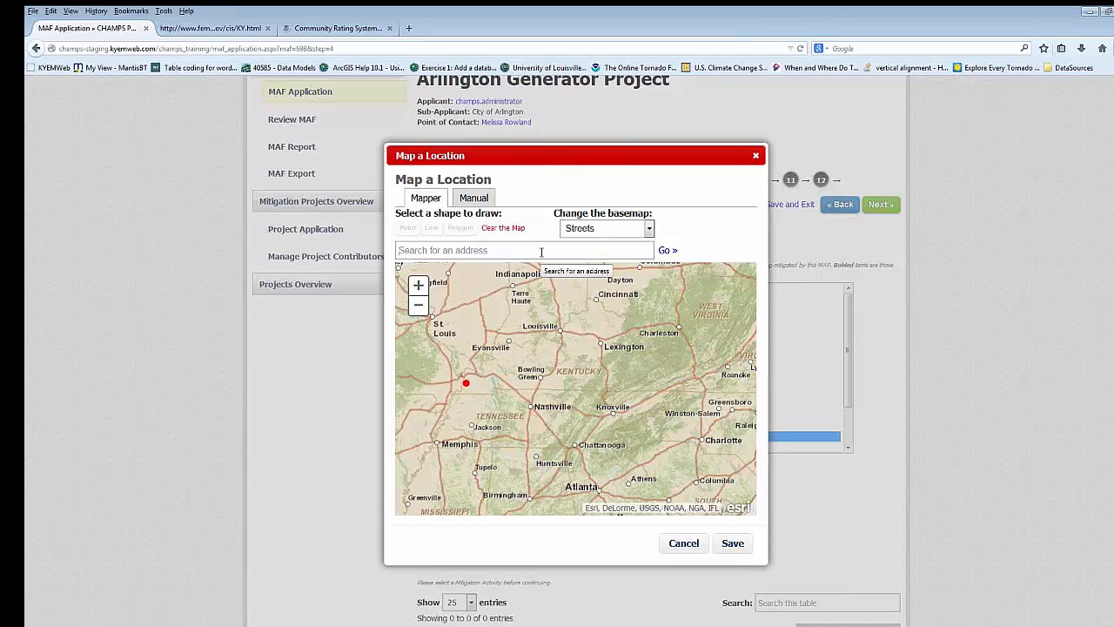
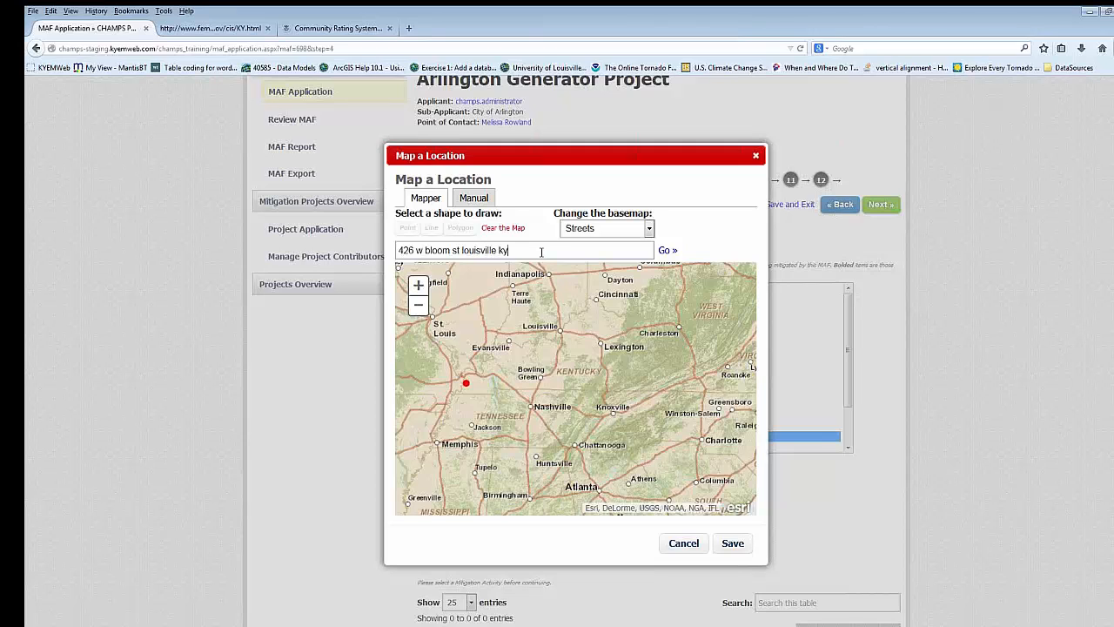
key(Return)
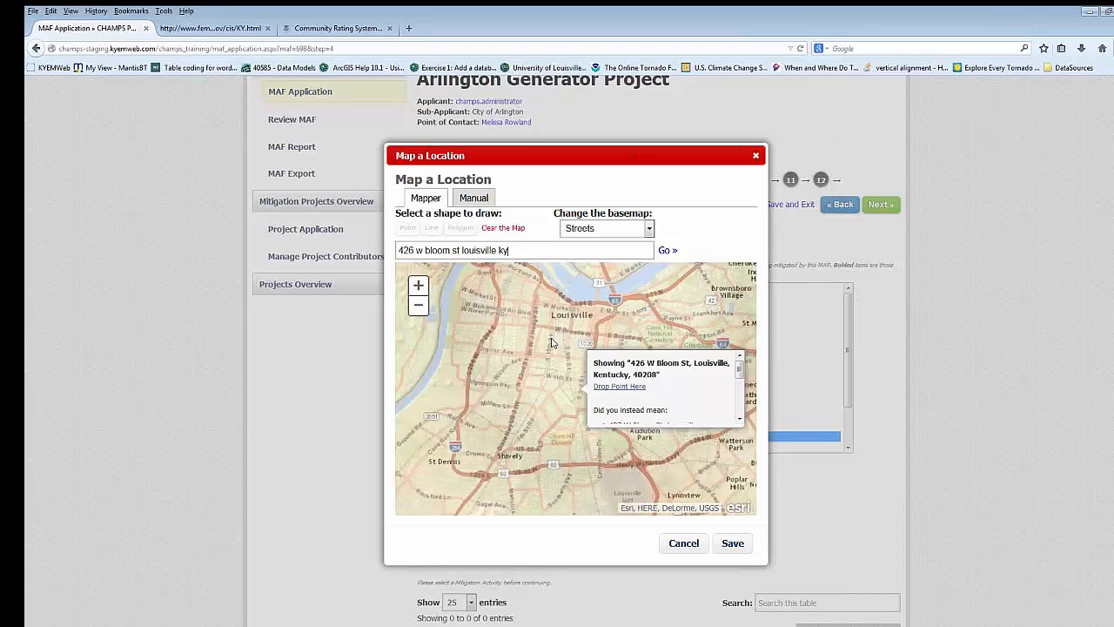
scroll(581, 392, up, 1)
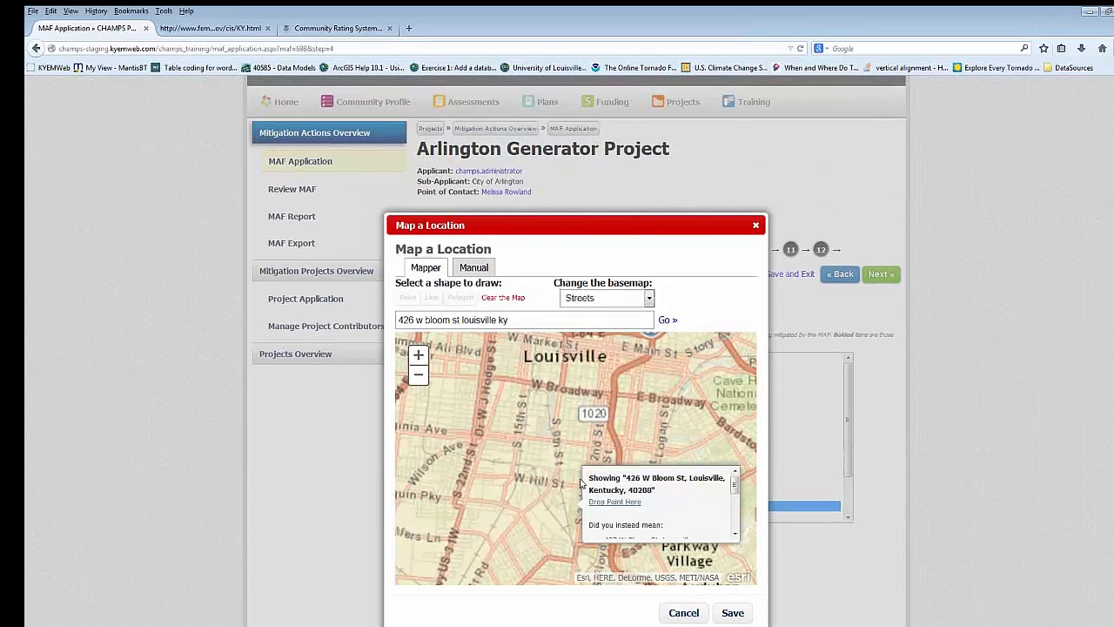
scroll(581, 516, up, 3)
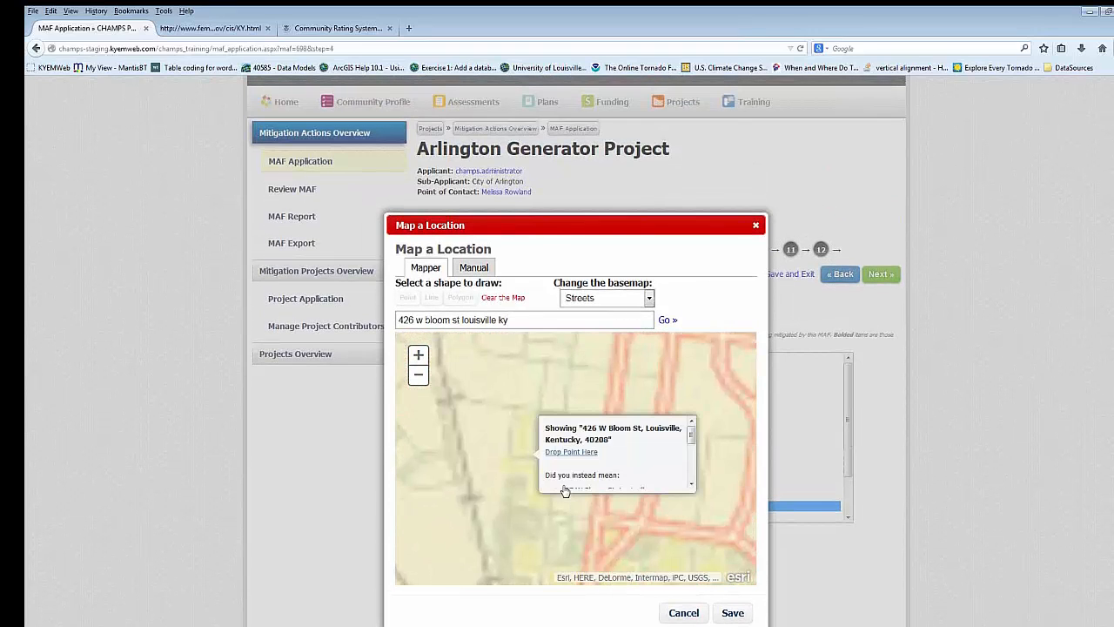
- Change the basemap to Imagery and place a point on the building at the searched address
click(650, 299)
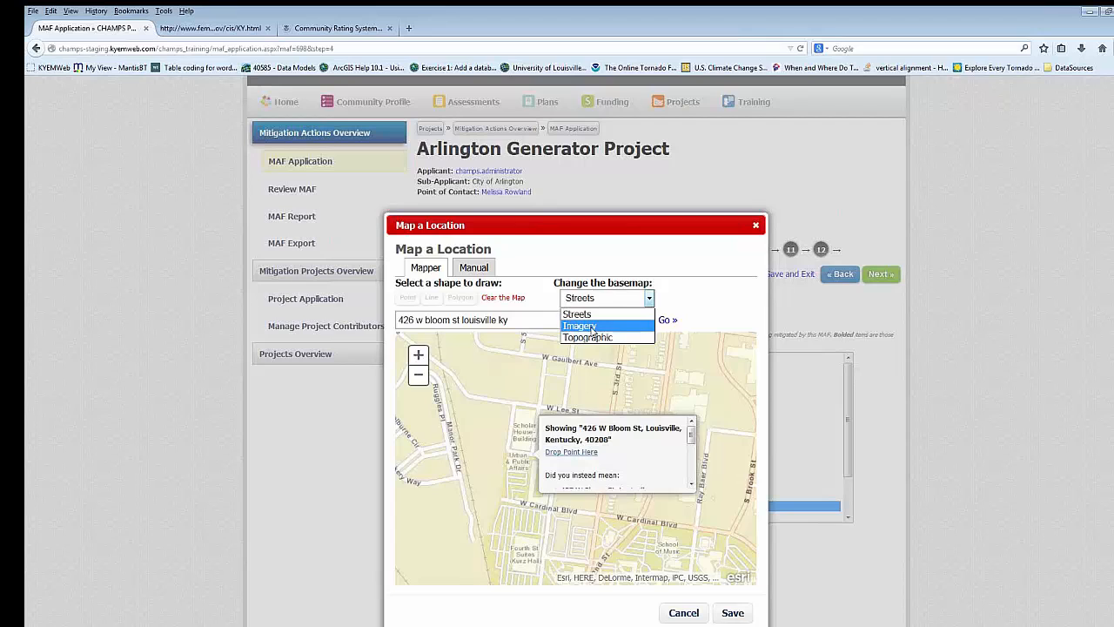
click(591, 327)
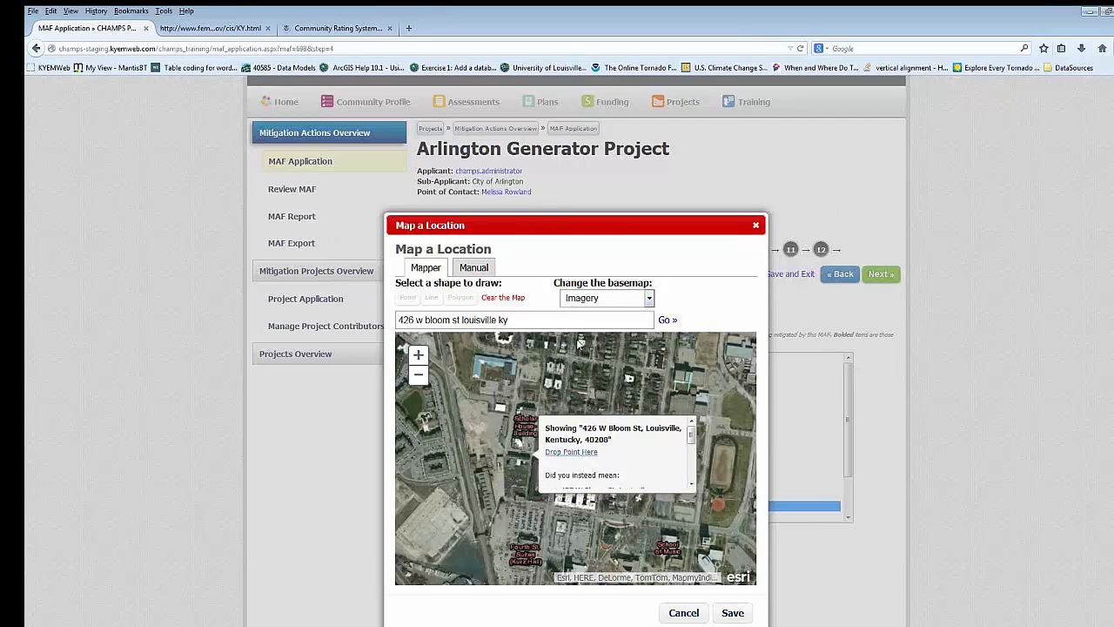
click(409, 299)
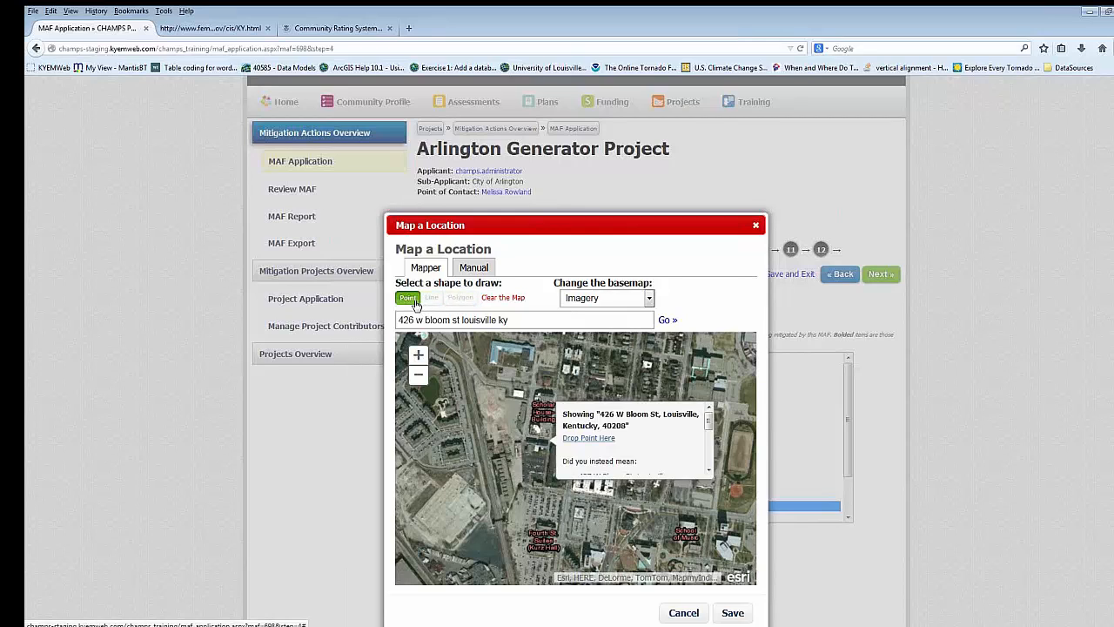
click(539, 448)
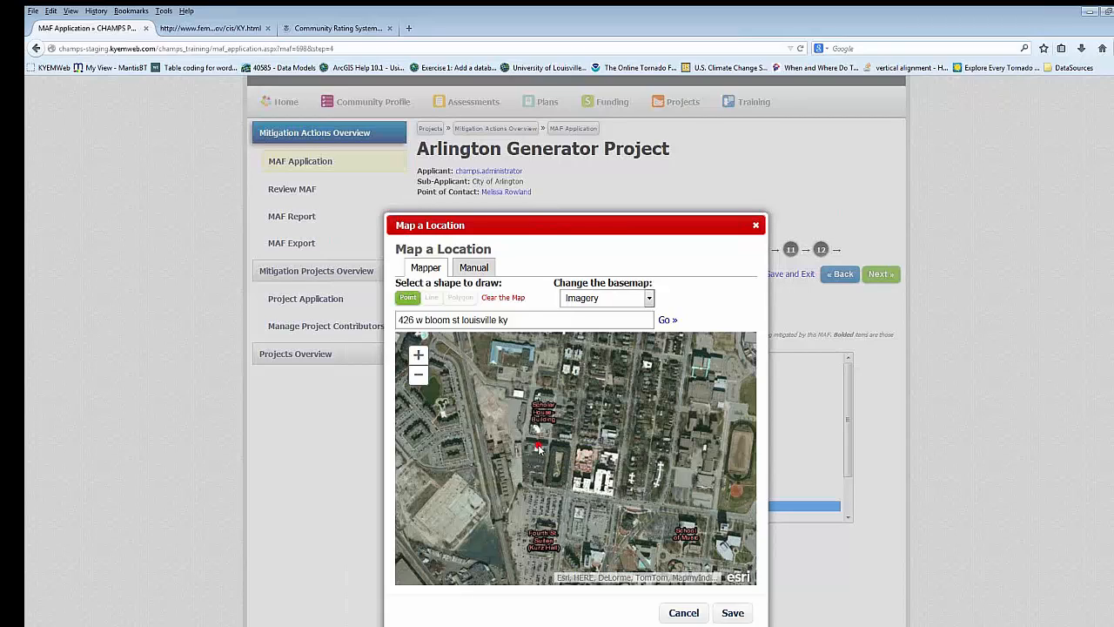
- Draw a two-segment line that runs east from the searched building and turns south at the corner
click(432, 299)
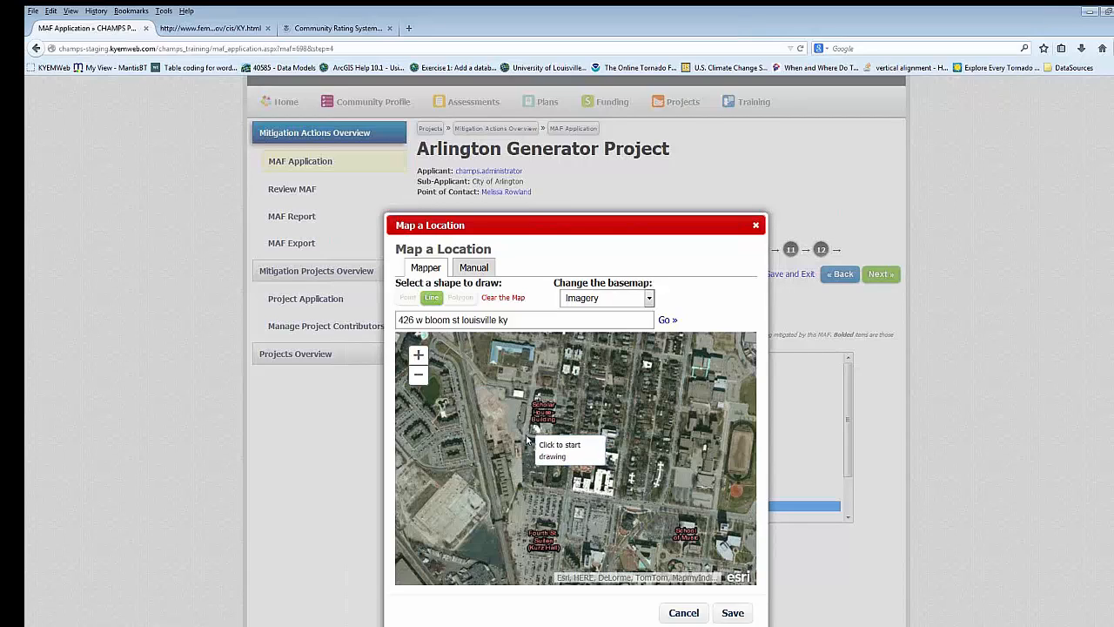
click(527, 434)
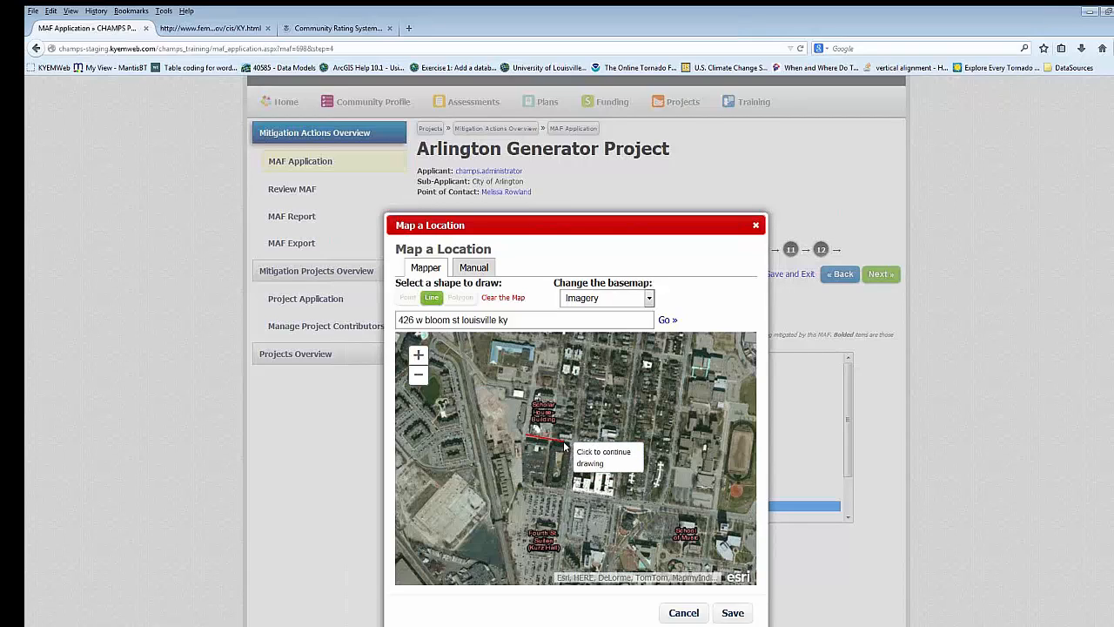
click(570, 442)
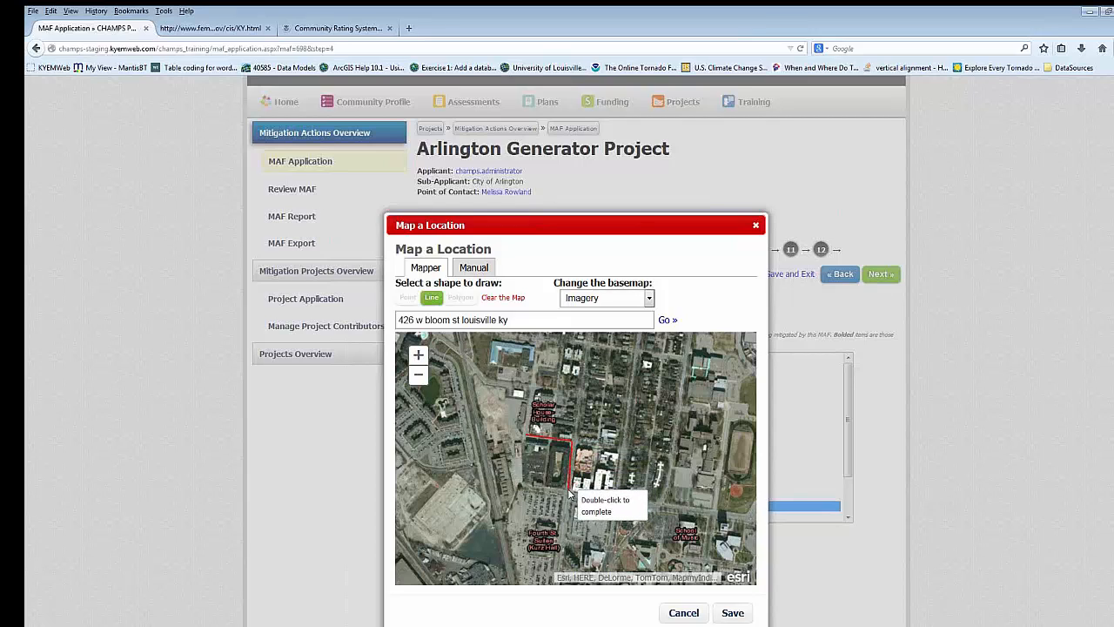
double_click(569, 490)
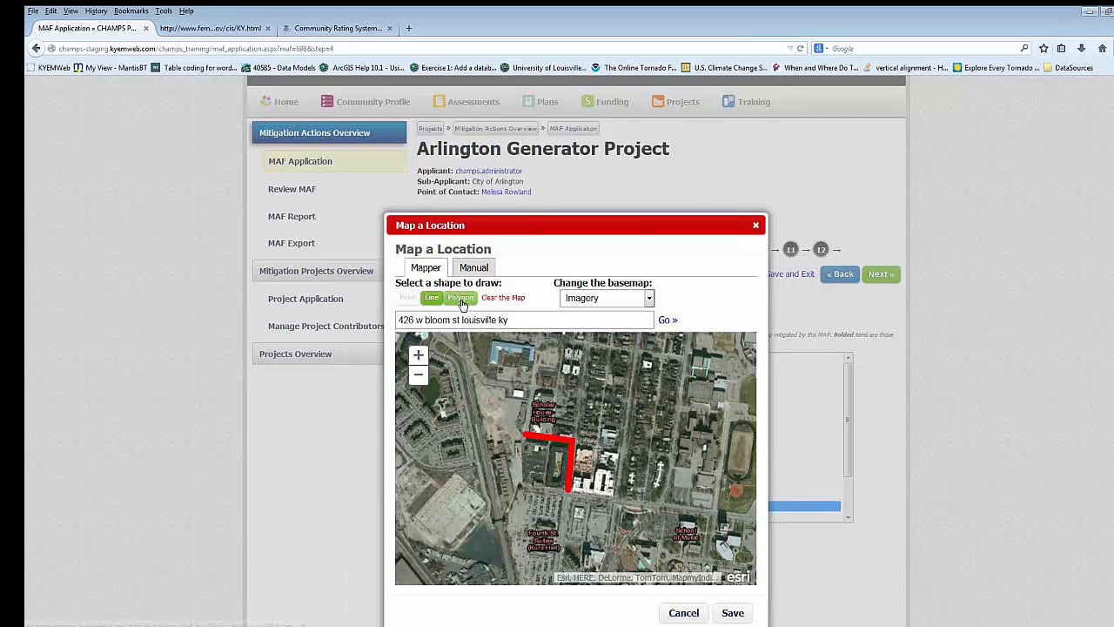
- Draw a three-corner polygon over the searched building on the map
click(461, 299)
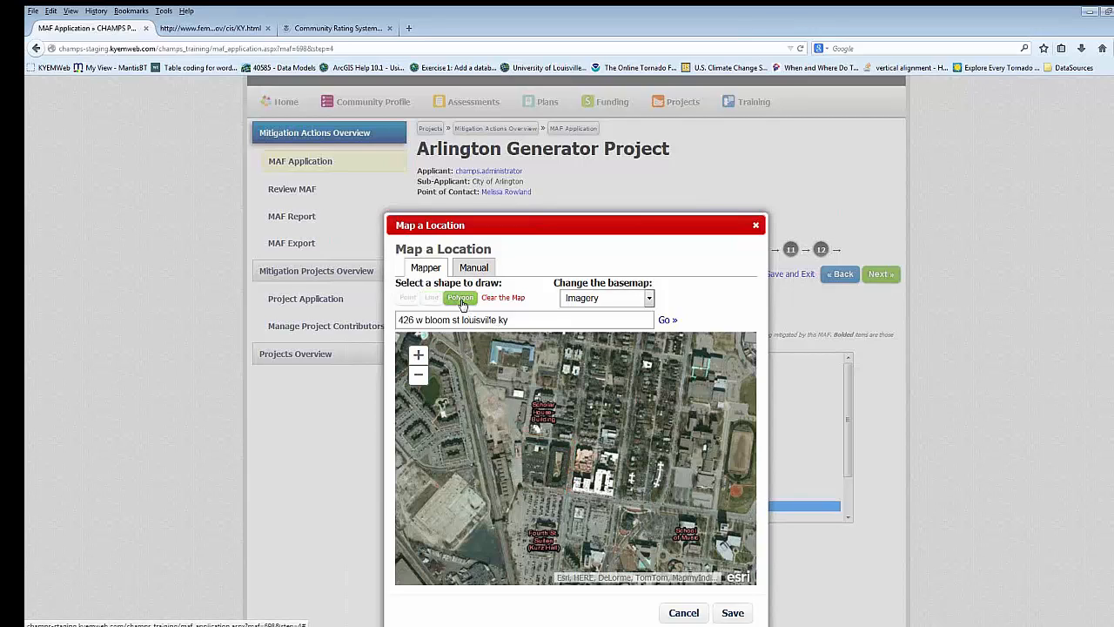
click(525, 441)
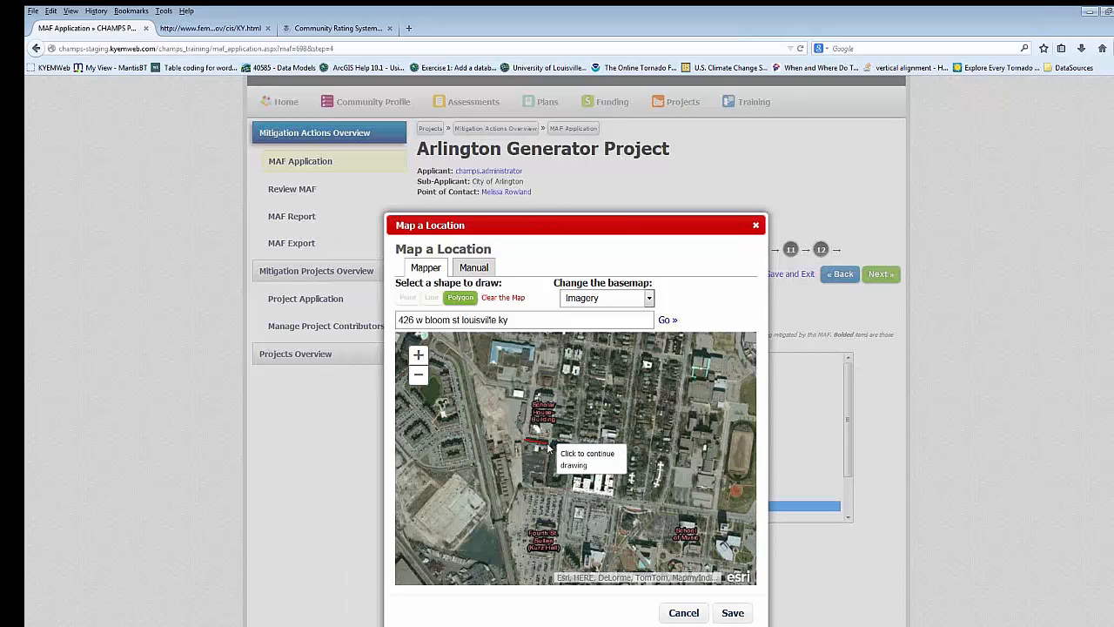
click(549, 446)
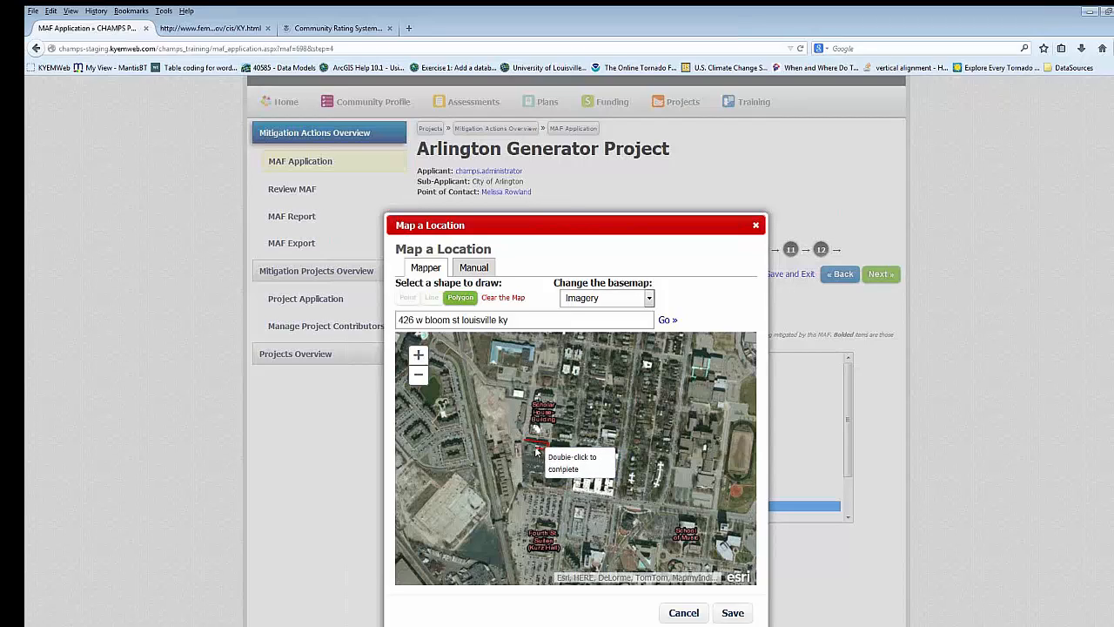
double_click(536, 450)
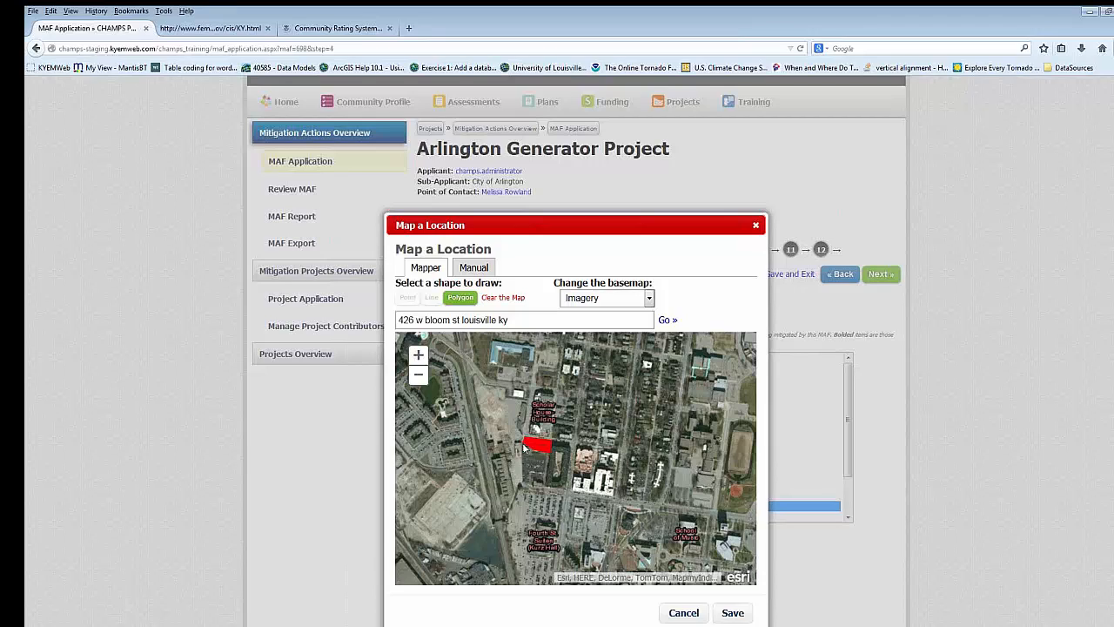
- Redraw the polygon with four corners around the searched building, then cancel the location mapping without saving
click(461, 298)
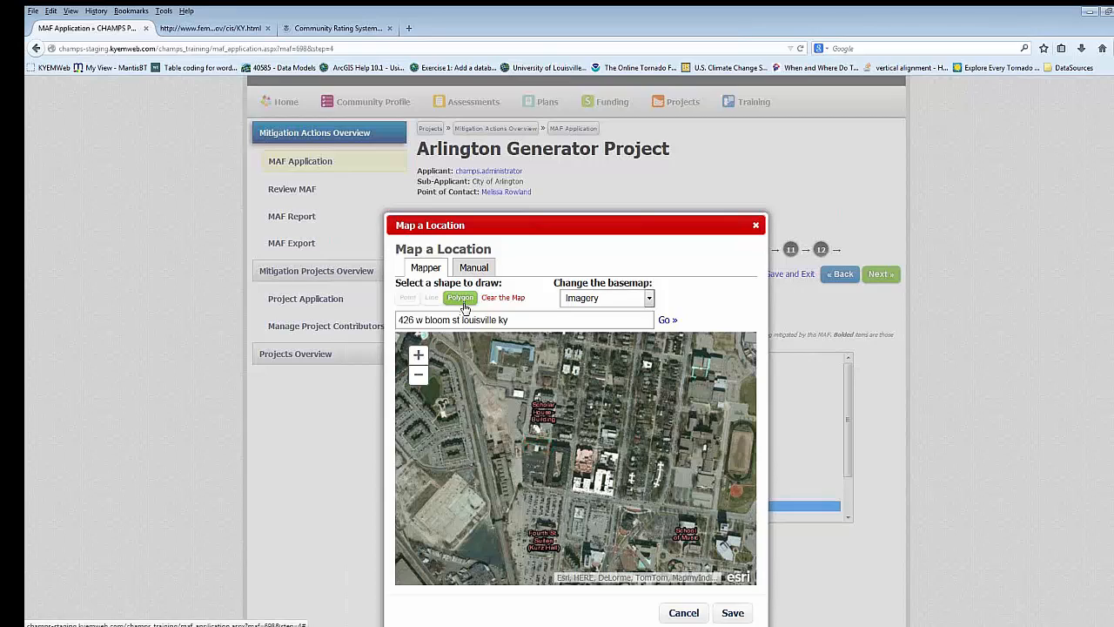
click(526, 435)
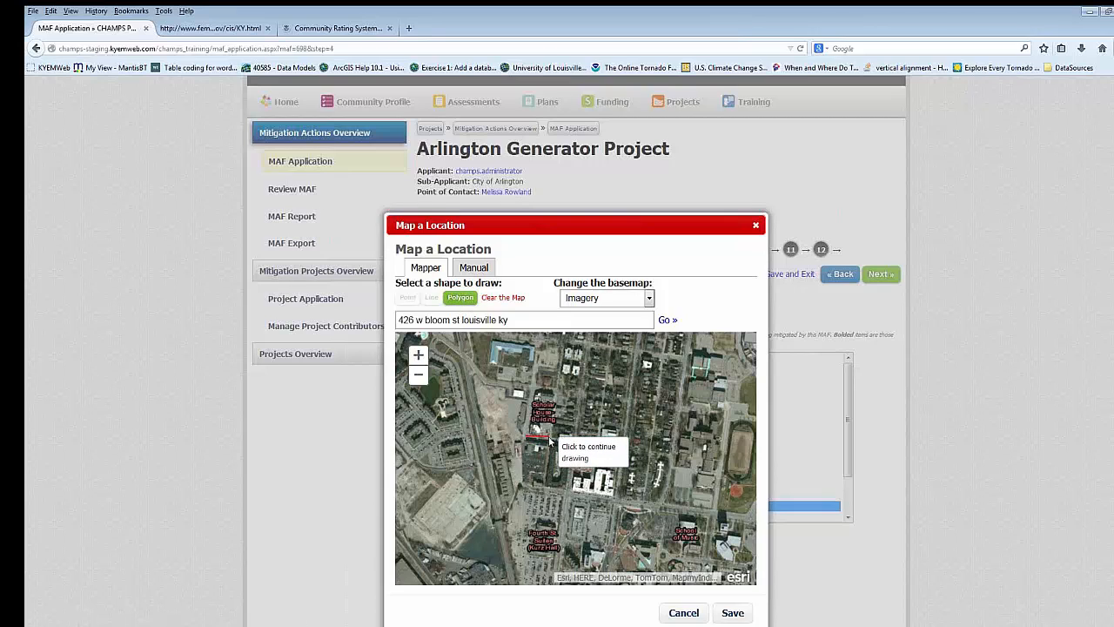
click(549, 439)
click(547, 460)
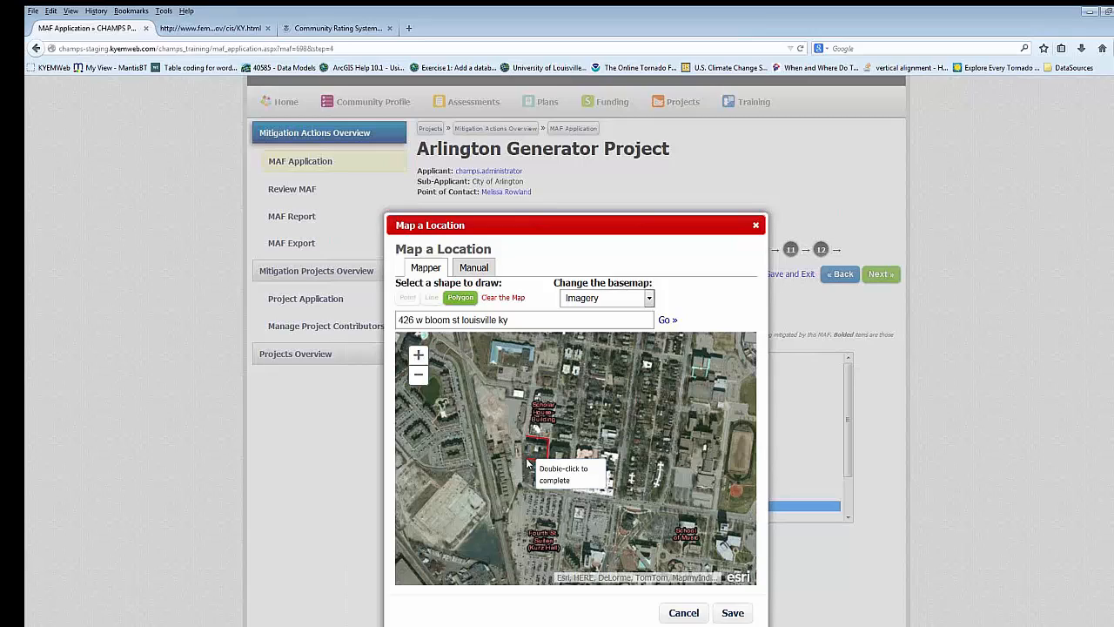
double_click(528, 464)
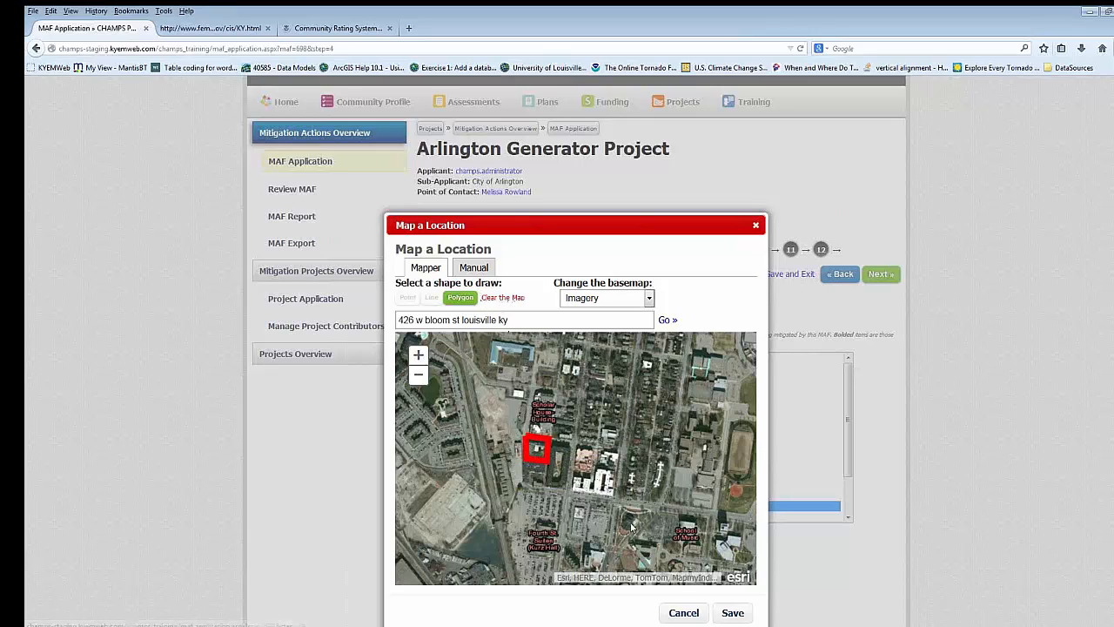
click(684, 613)
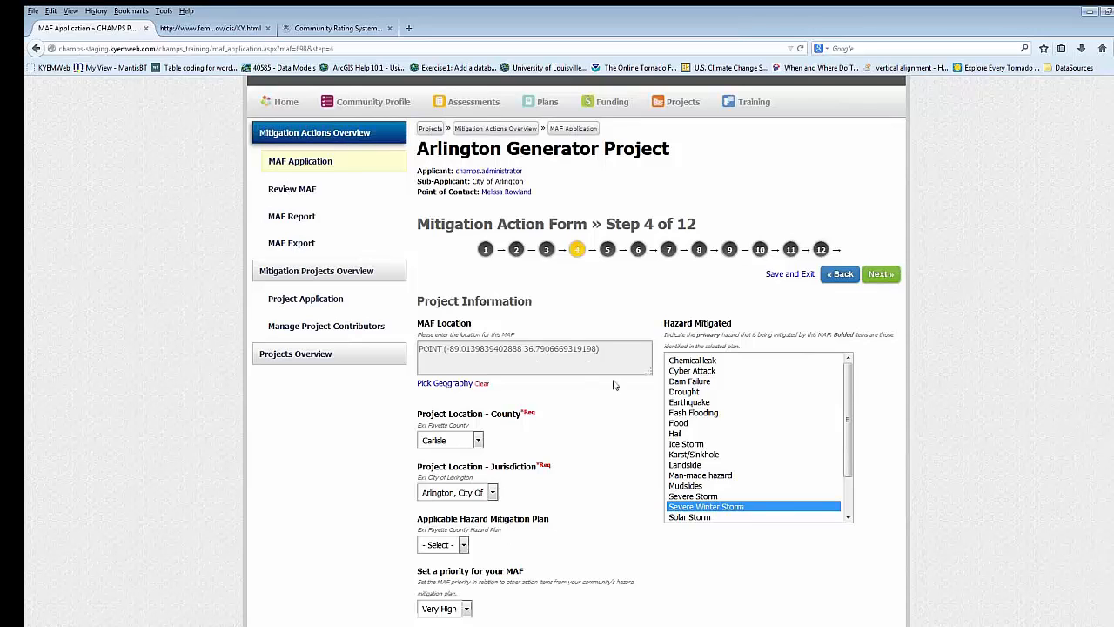
- Look through the Hazard Mitigated list and the mitigation activity table on step 4 of the form
scroll(652, 393, down, 2)
scroll(649, 393, down, 2)
scroll(684, 327, down, 1)
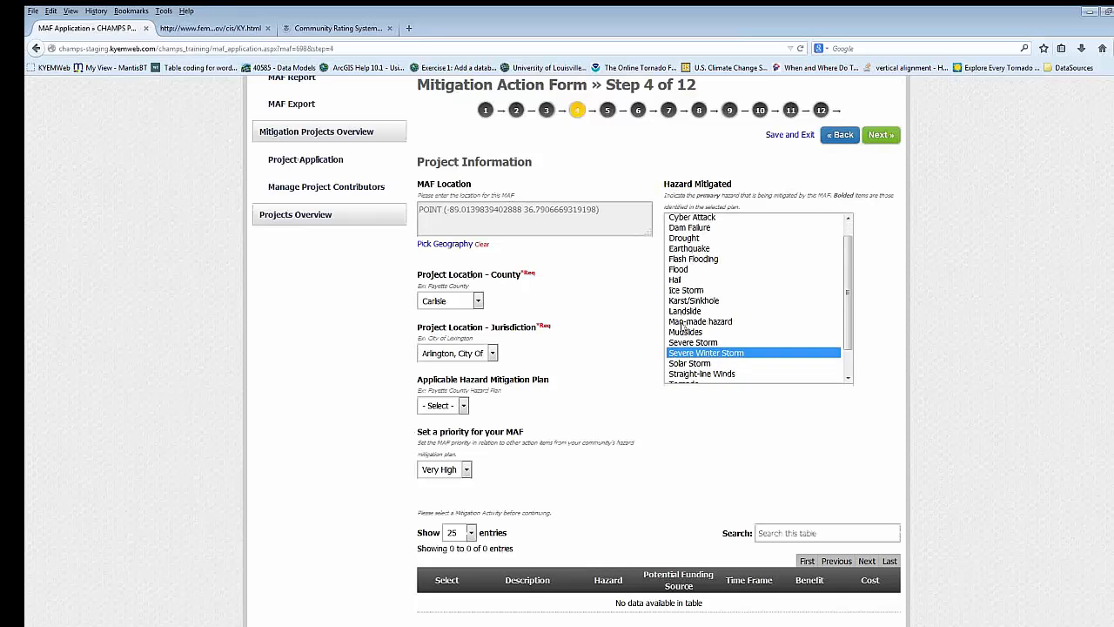
scroll(683, 326, down, 1)
scroll(619, 339, up, 2)
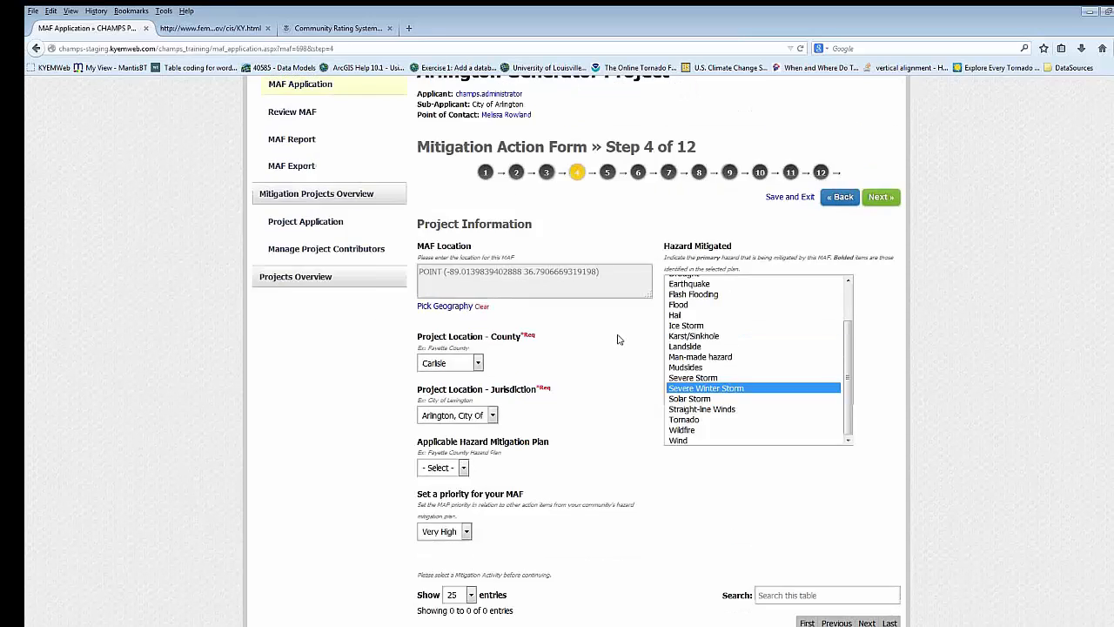
scroll(619, 339, down, 4)
scroll(622, 338, up, 4)
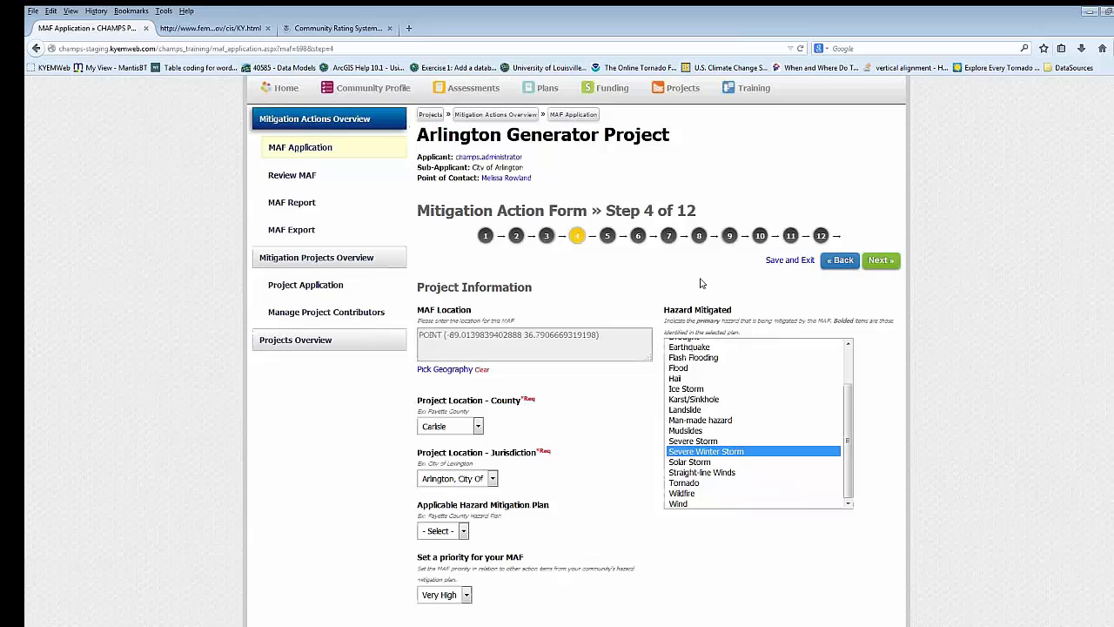
- Advance to step 5 of the form and review its questions on facilities, buildings, people impacted, impoverished area, floodplain and floodway
click(879, 261)
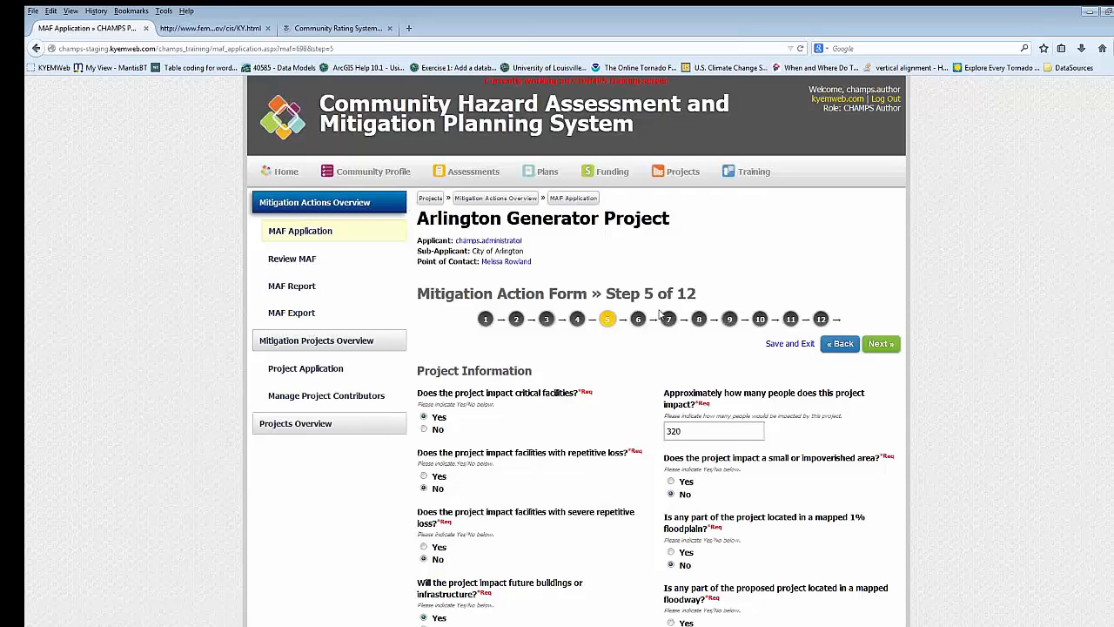
scroll(660, 315, down, 2)
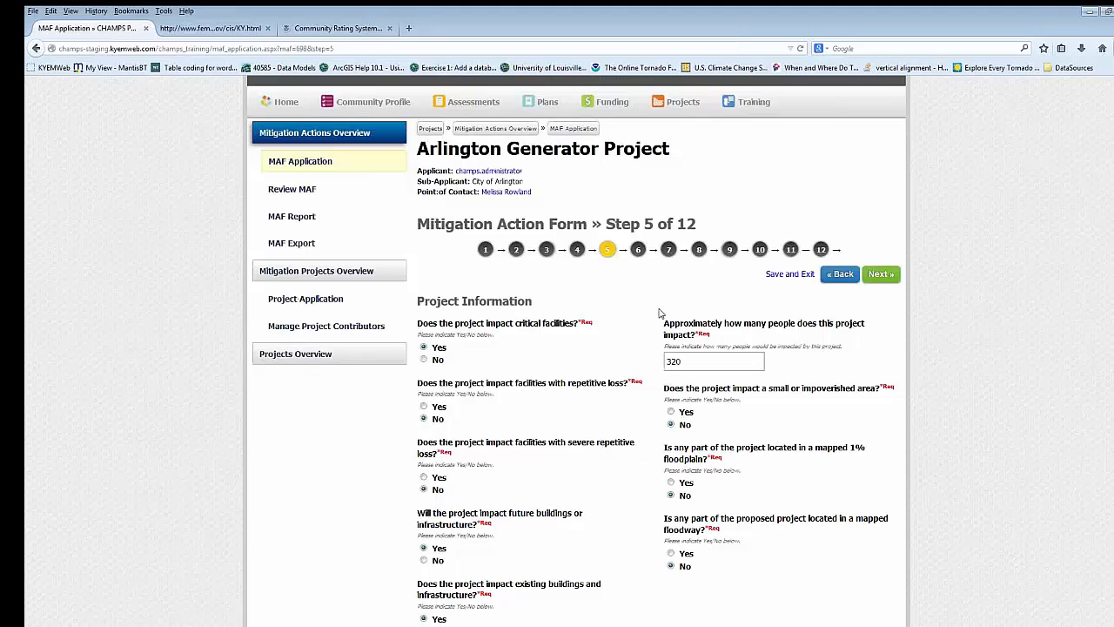
scroll(623, 304, down, 3)
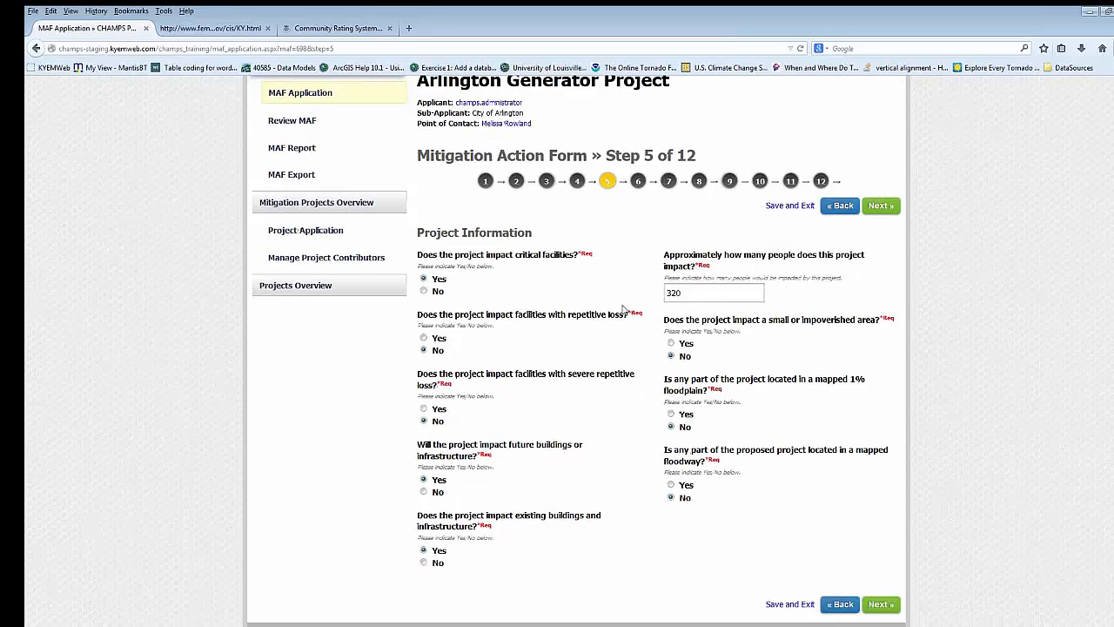
scroll(623, 304, up, 2)
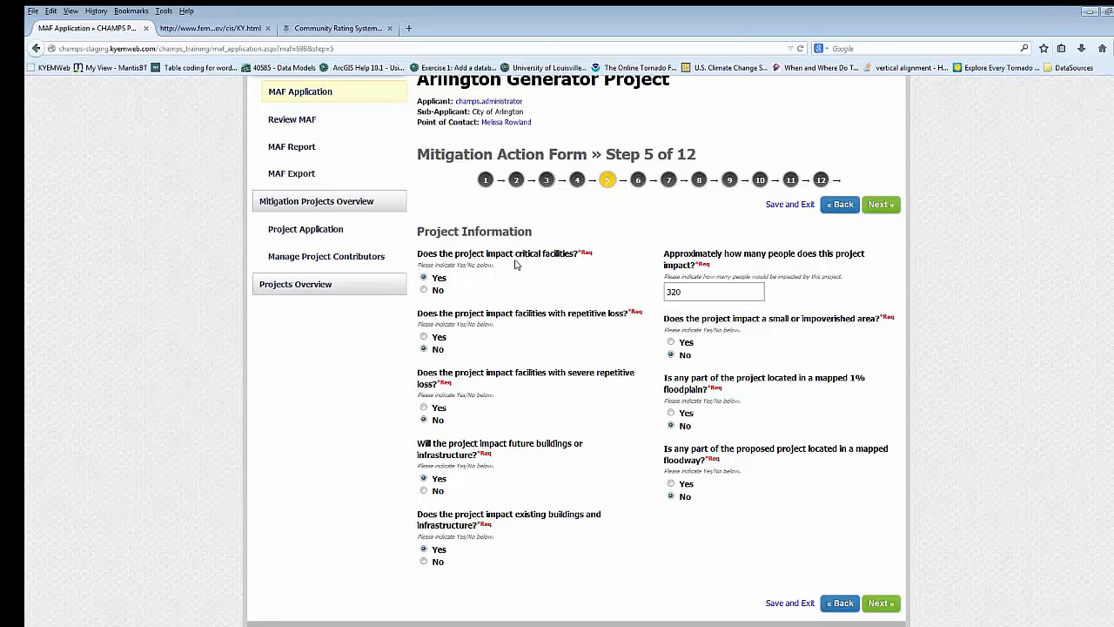
scroll(450, 291, down, 2)
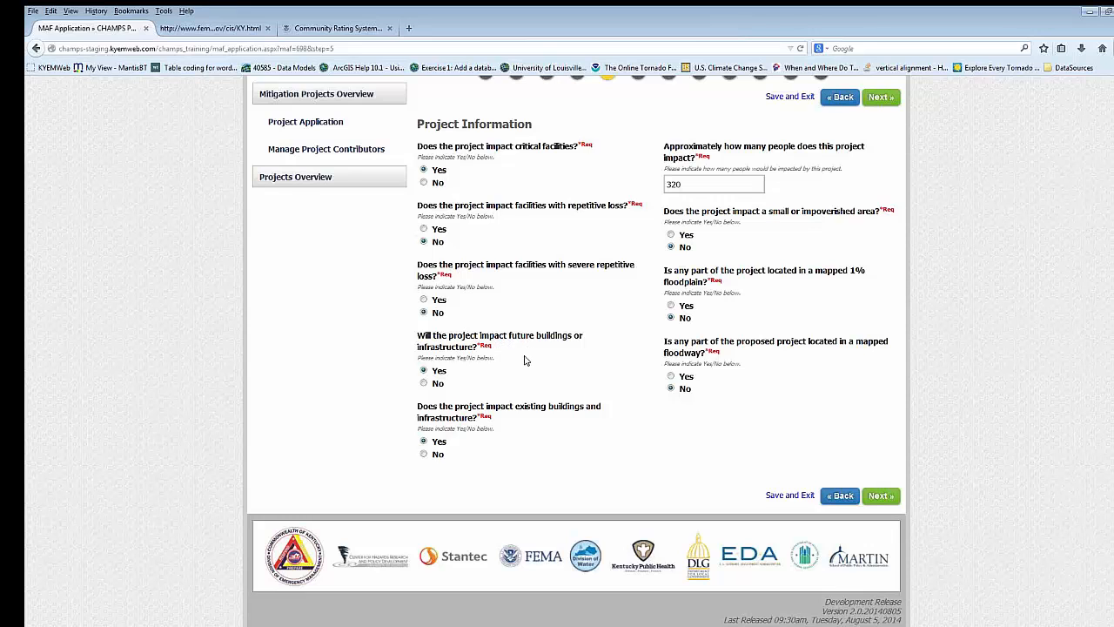
scroll(524, 359, up, 3)
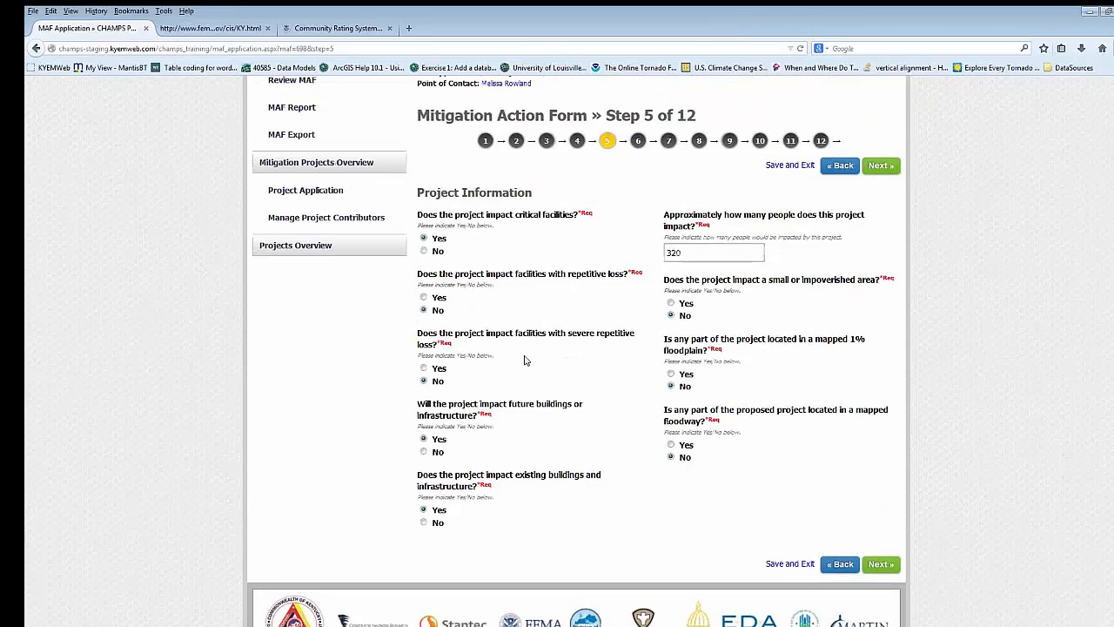
scroll(524, 371, down, 3)
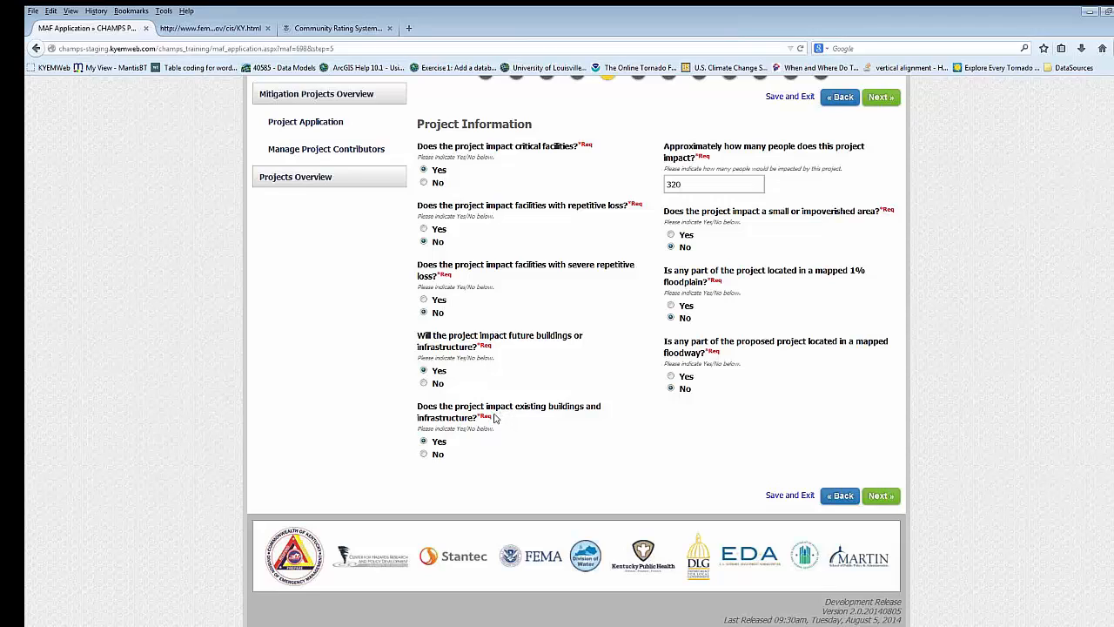
scroll(628, 277, up, 1)
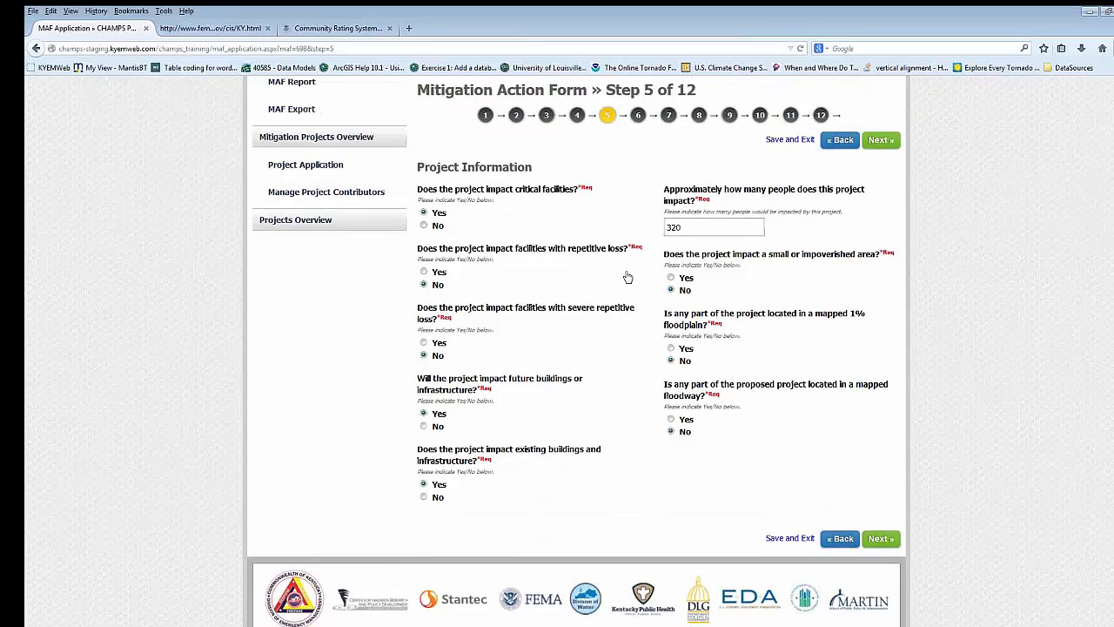
scroll(627, 277, up, 1)
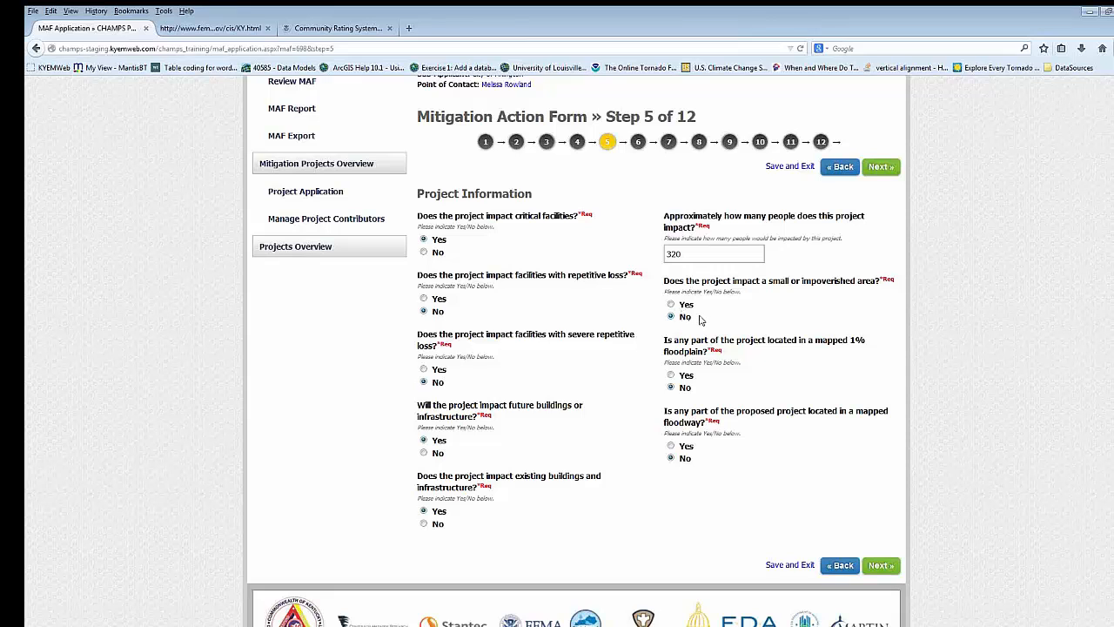
- Finish reviewing step 5, advance to step 6 and read the descriptions of the community's problem and proposed mitigation action
scroll(696, 322, down, 2)
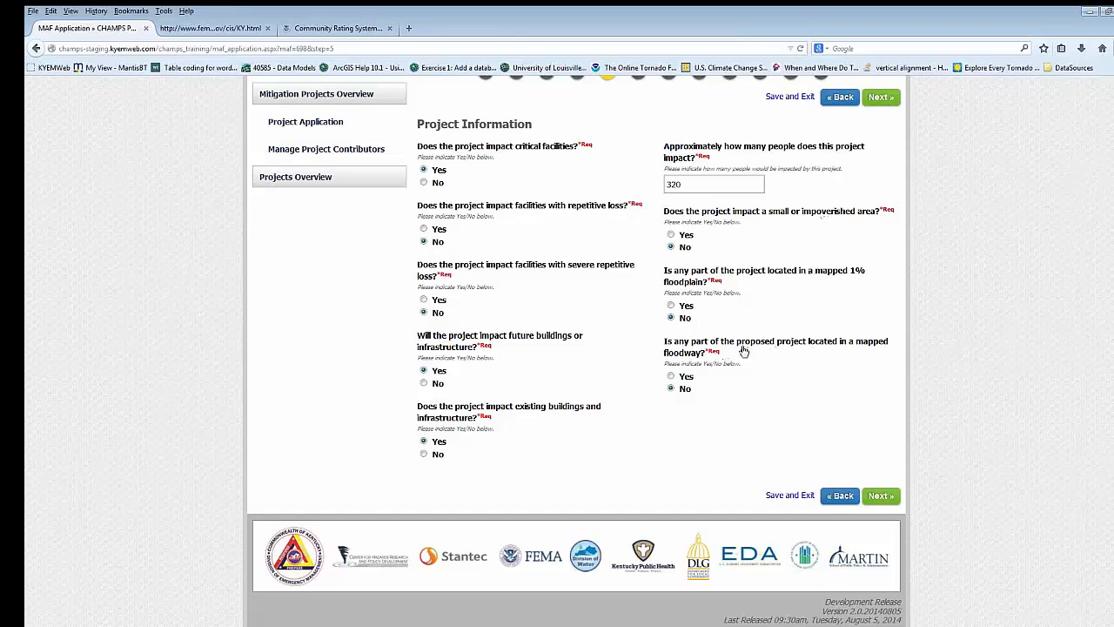
scroll(779, 377, up, 3)
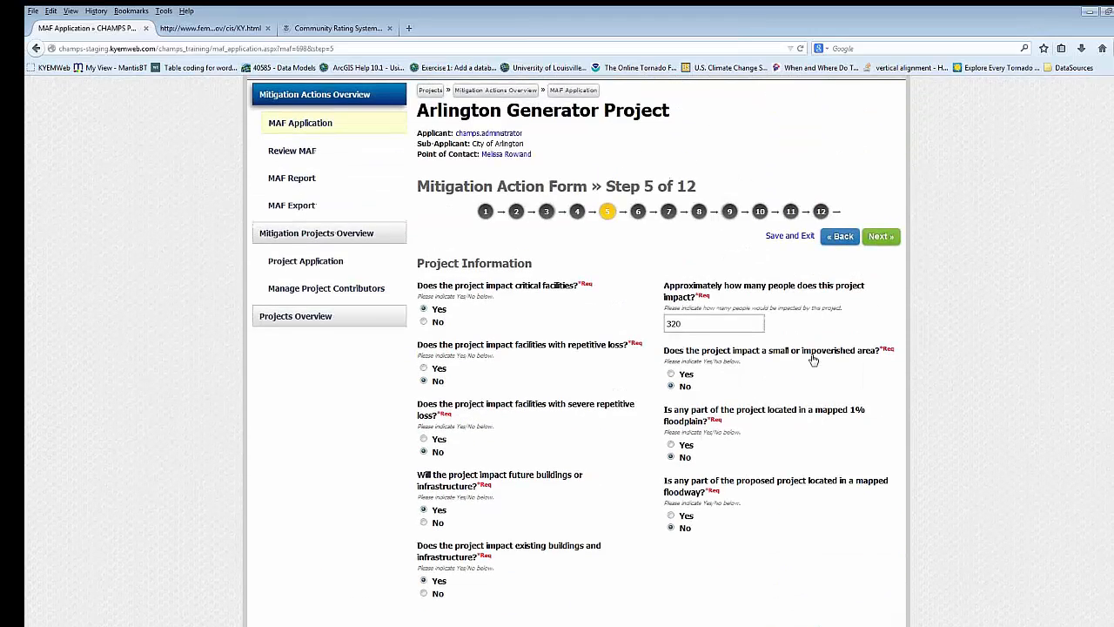
scroll(837, 307, down, 2)
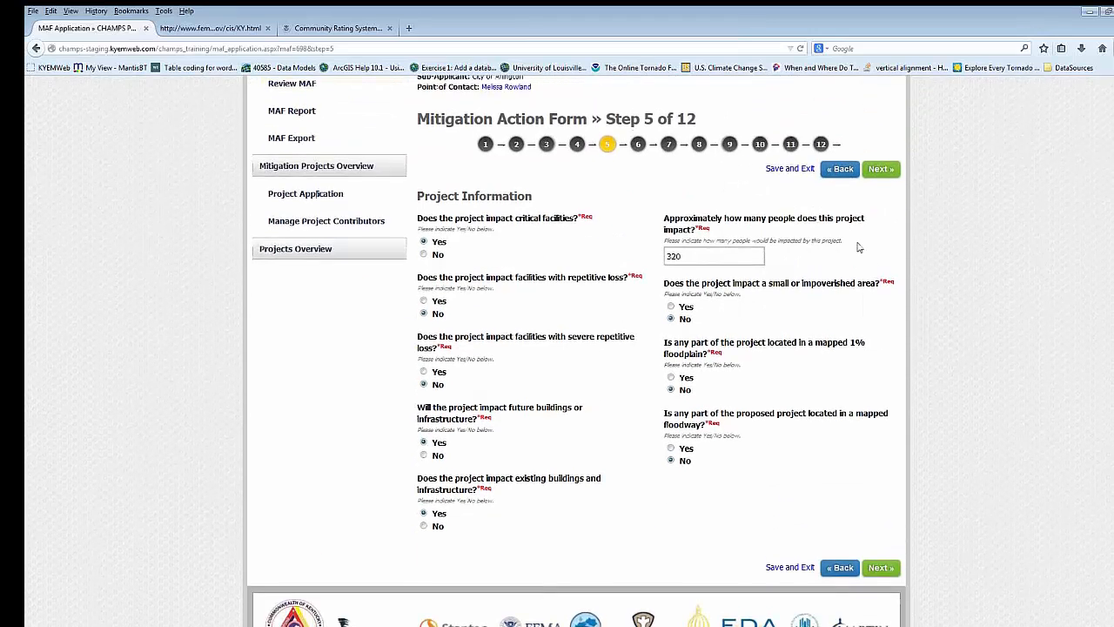
click(885, 171)
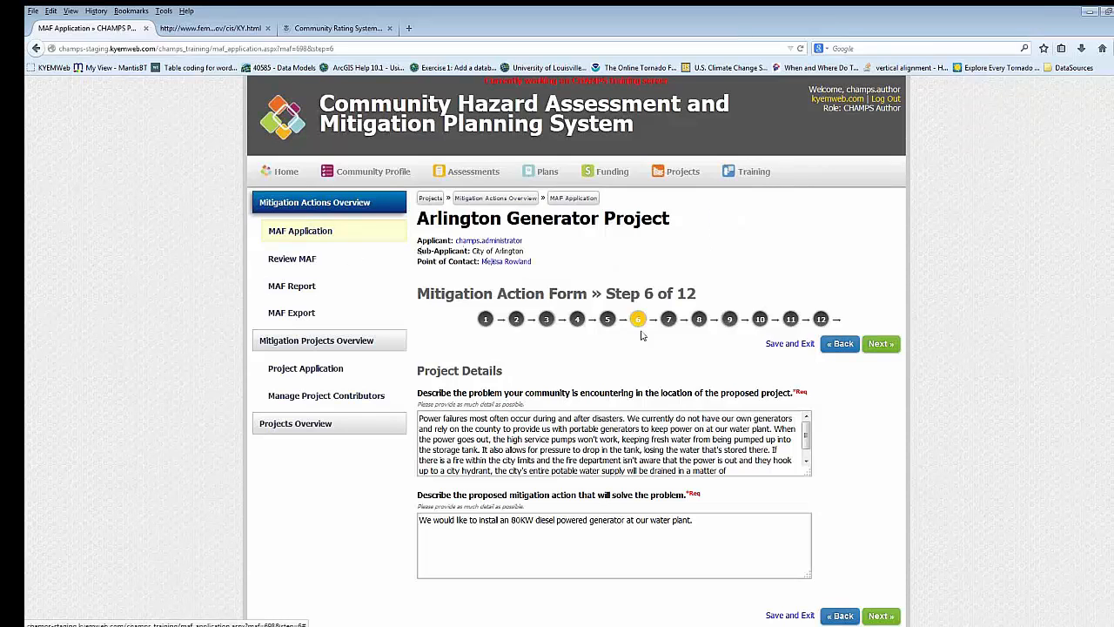
scroll(696, 280, down, 2)
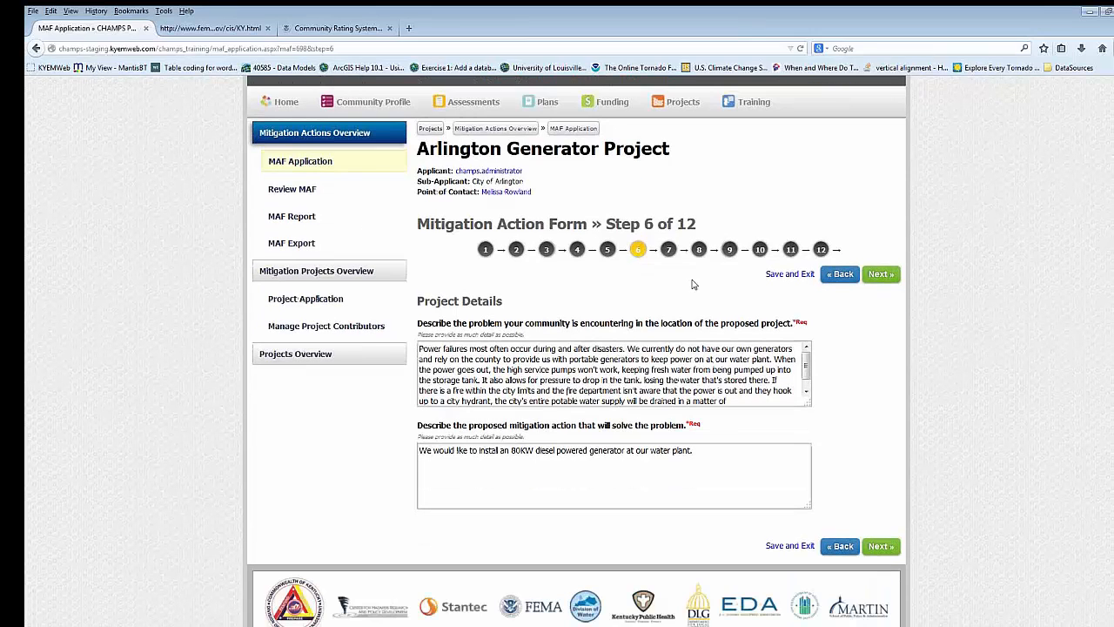
scroll(697, 287, down, 1)
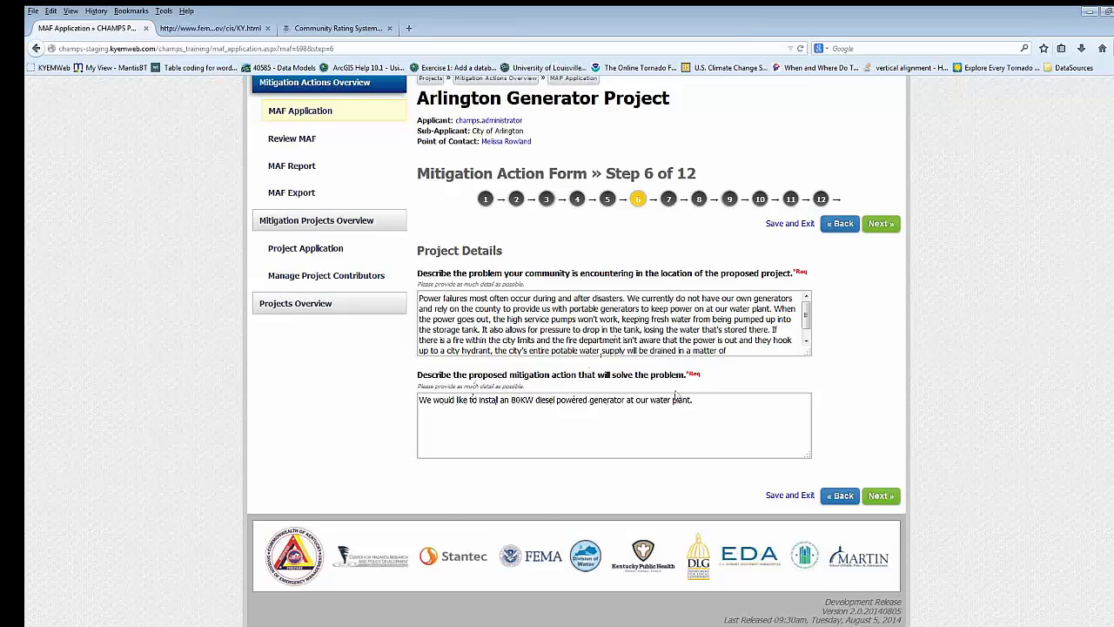
- Advance to step 7 of the form and review the project location's coordinates and the community's reason for submitting the project
click(888, 226)
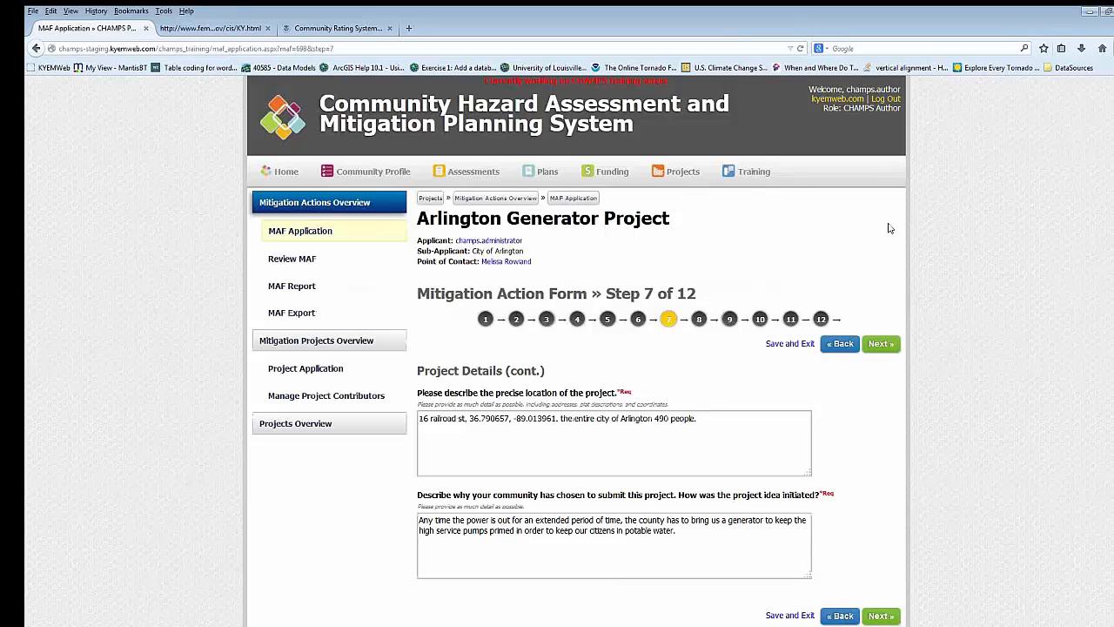
scroll(829, 292, down, 2)
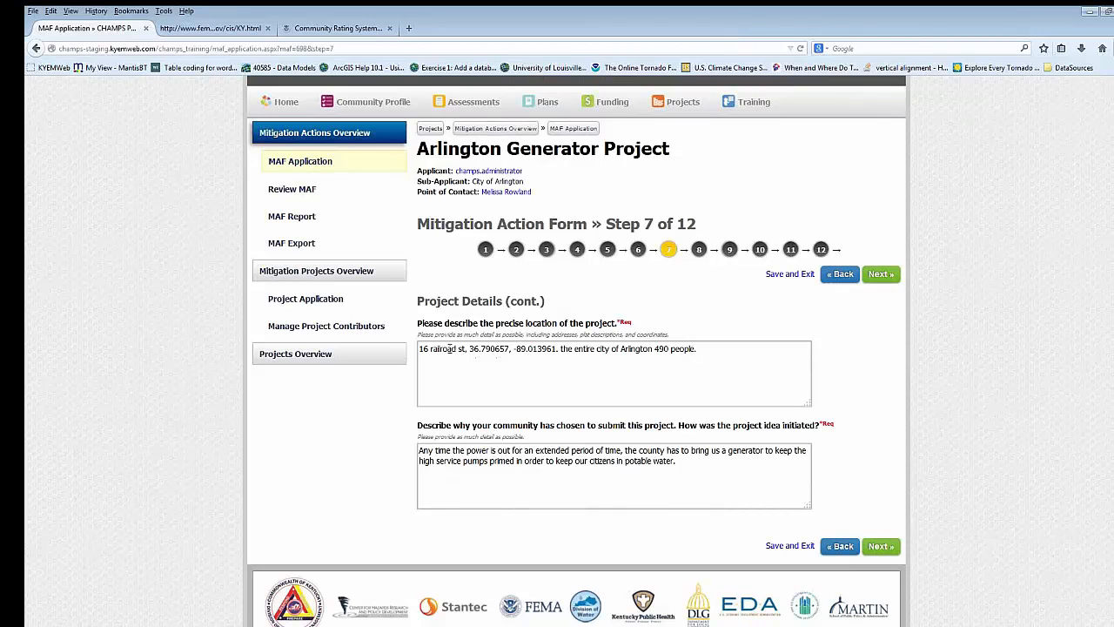
drag(468, 352, 554, 350)
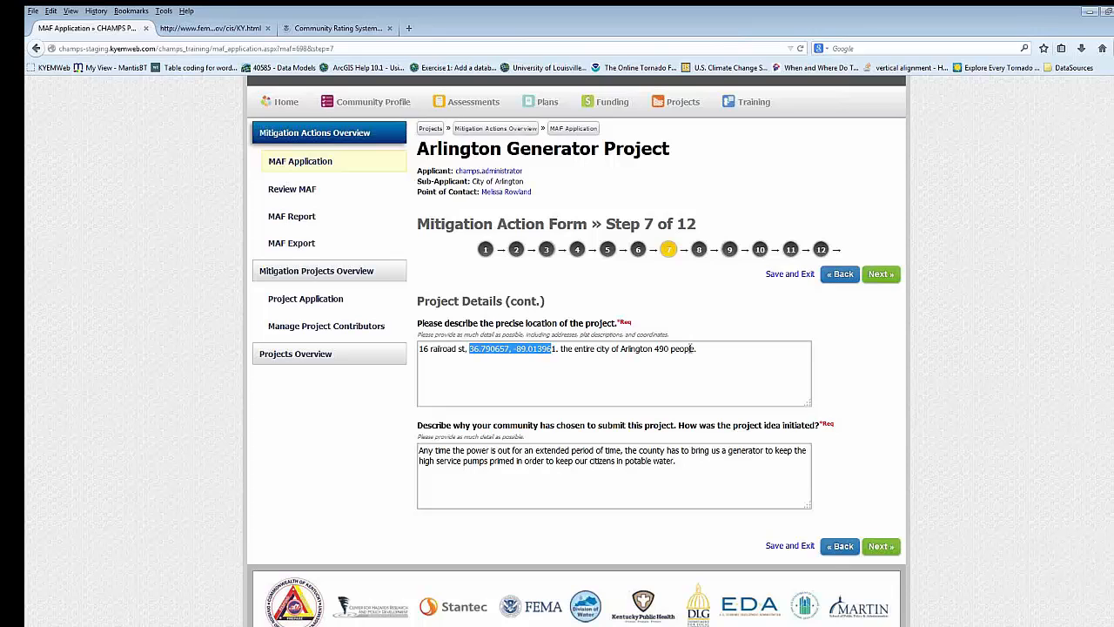
scroll(690, 348, down, 1)
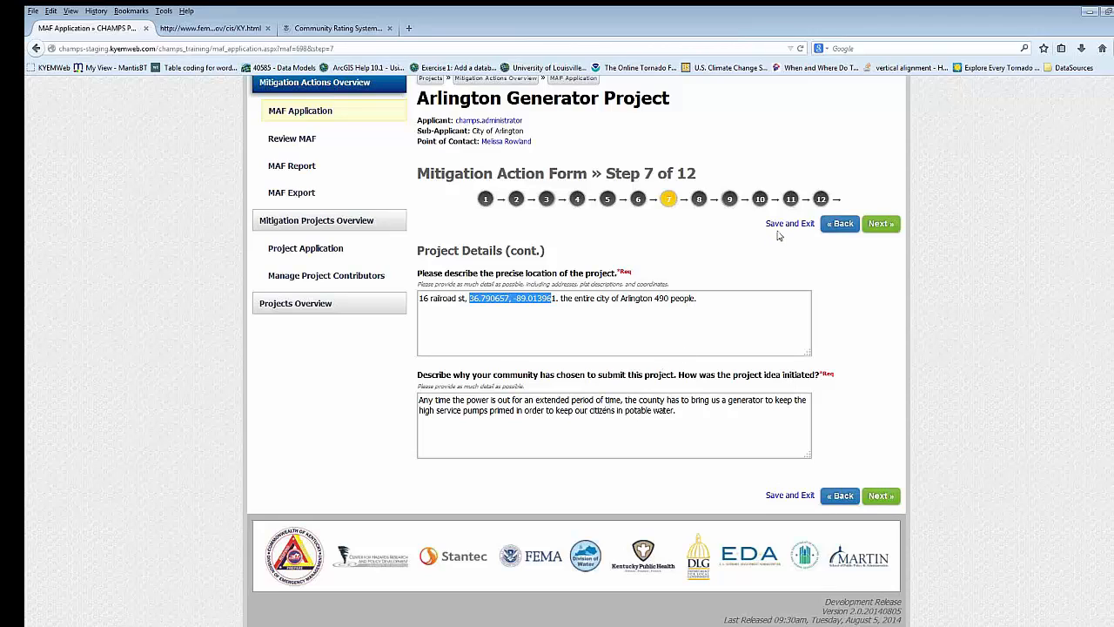
- Advance to step 8 of the form and review the funding breakdown and the explanation of funding sources
click(887, 231)
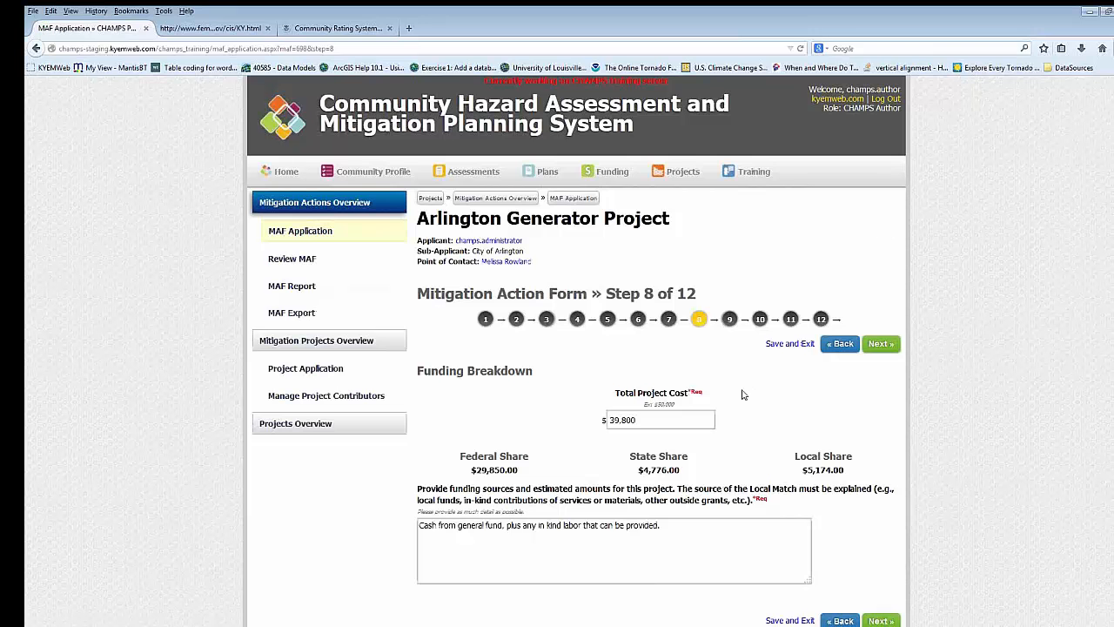
scroll(743, 395, down, 1)
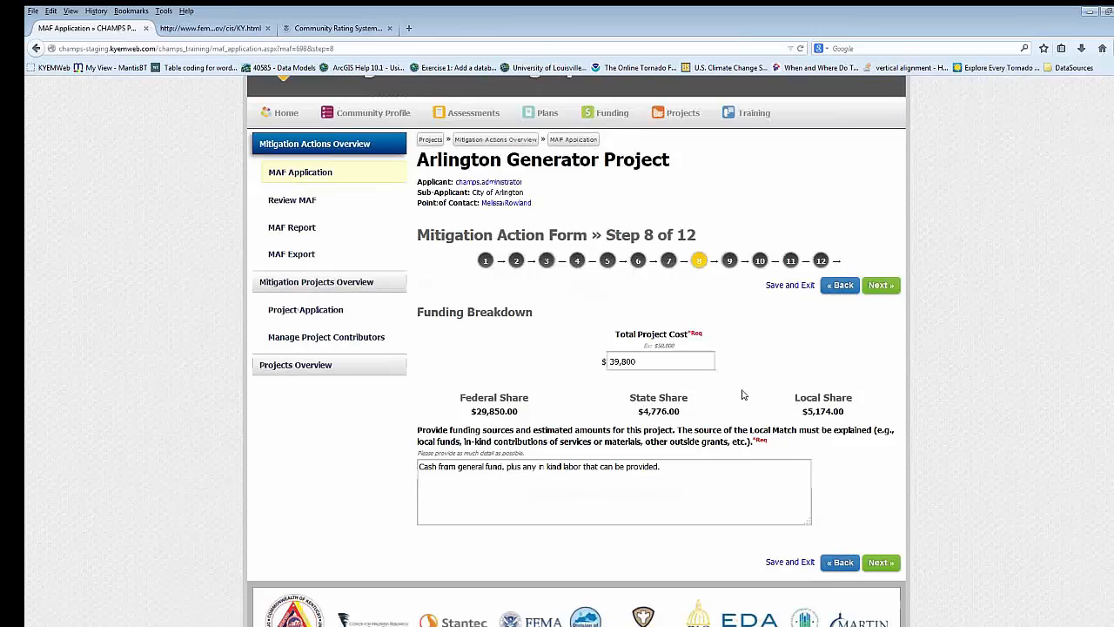
scroll(742, 395, down, 1)
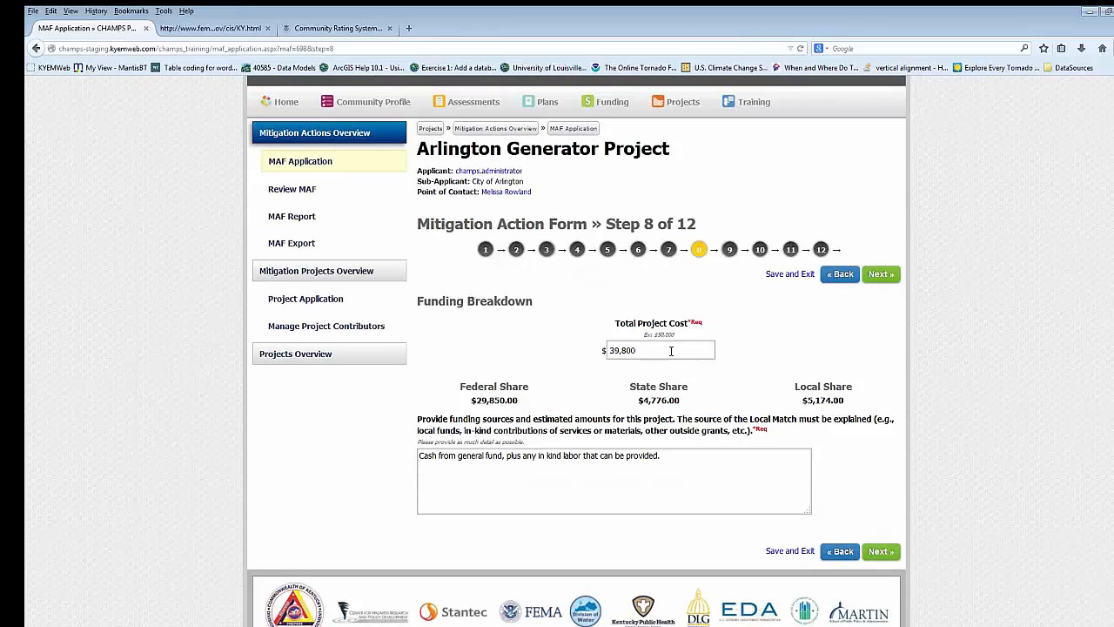
- Try a total project cost of $39 to recalculate the funding shares, and restore the cost to $39,800
drag(640, 350, 625, 350)
key(BackSpace)
click(714, 476)
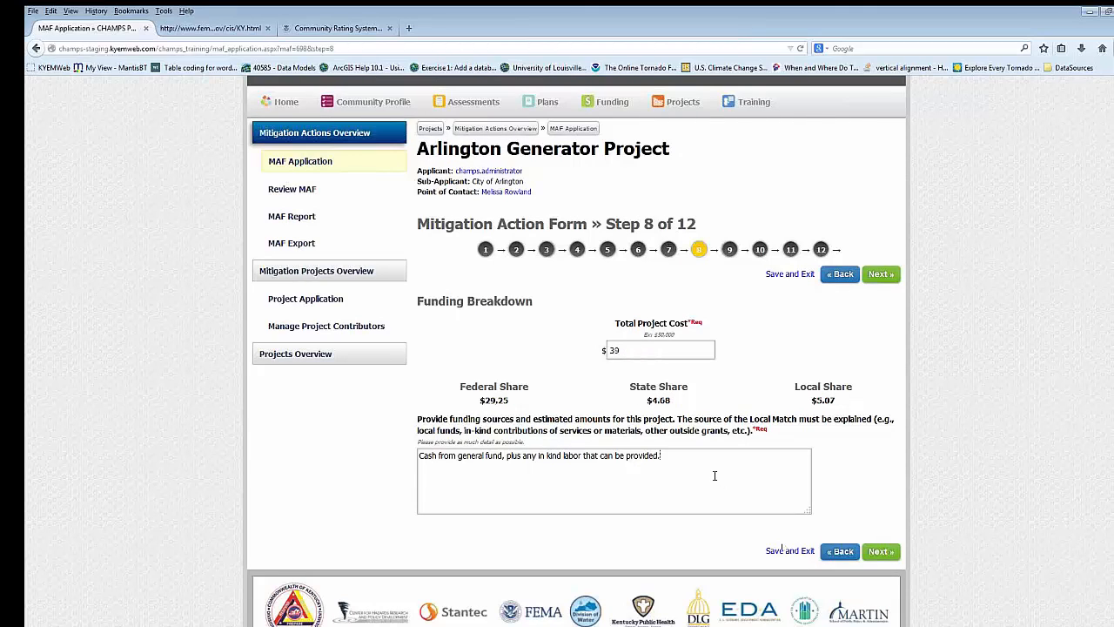
click(649, 354)
text(800)
click(801, 455)
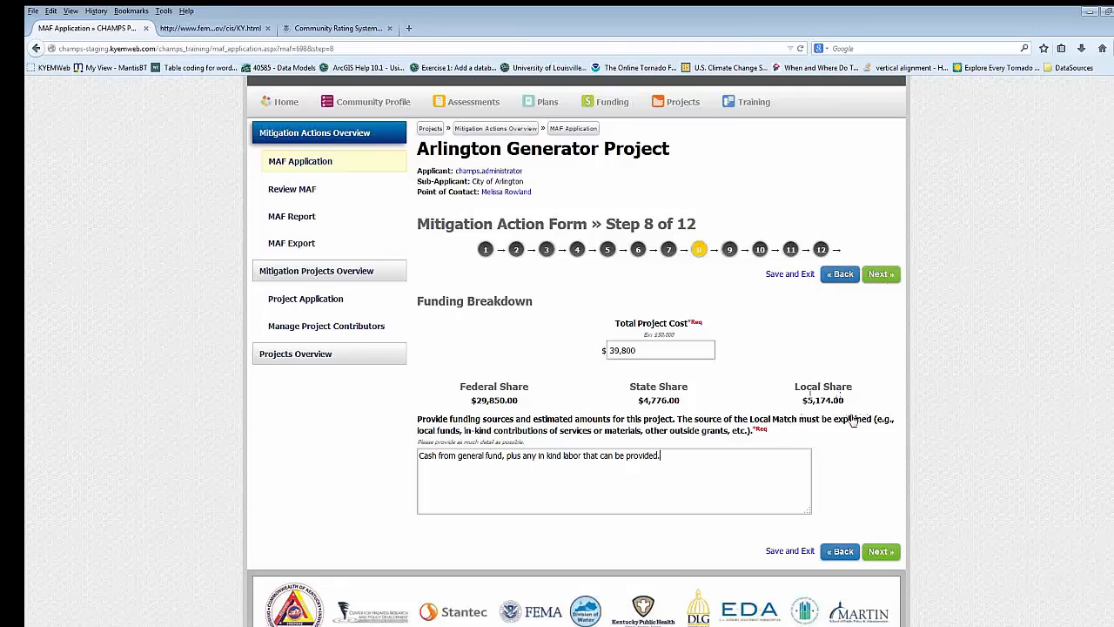
- Advance to step 9 and enter the supporting file's title "Arlington DFIRM" and description "DFirm Panel showing arlington"
click(880, 276)
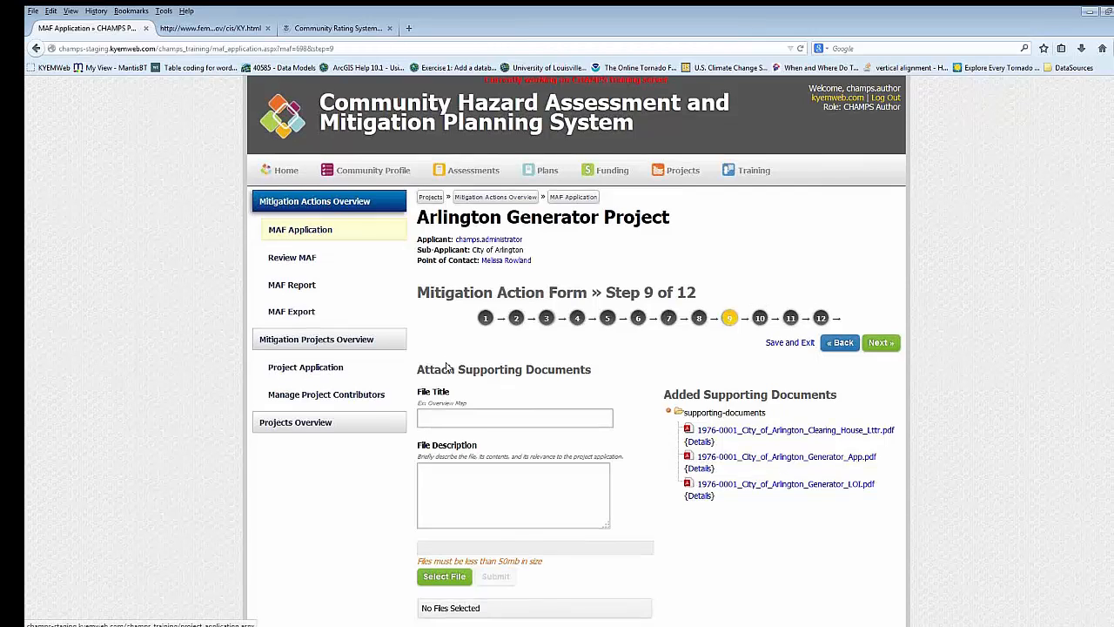
scroll(426, 356, down, 3)
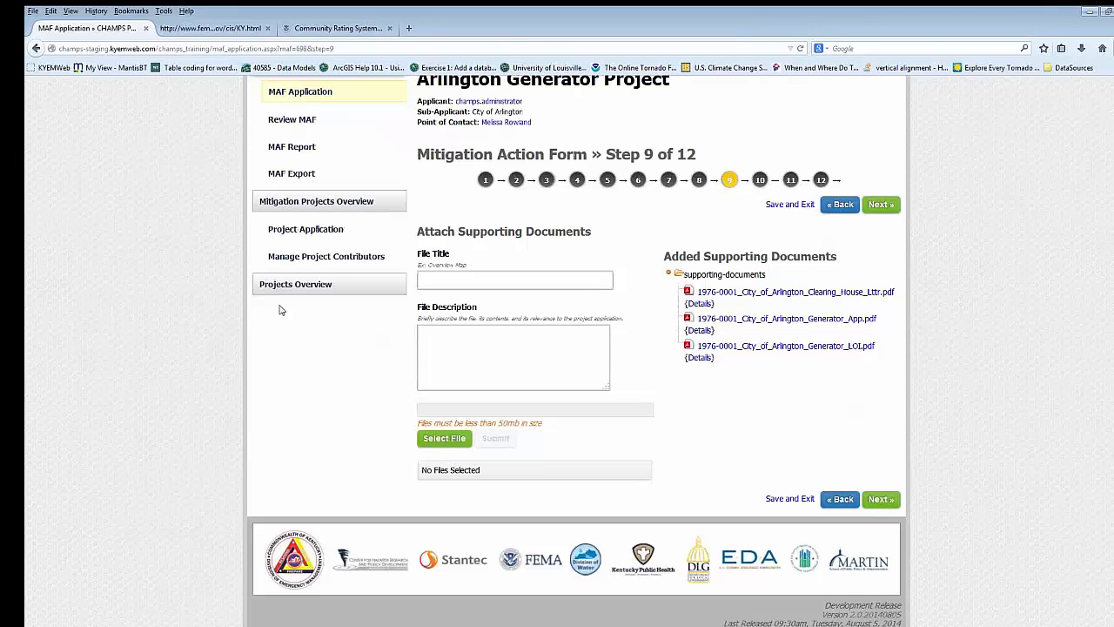
click(471, 278)
text(Ar)
text(lington )
text(DFI)
text(RM)
text(D)
text(FIrm)
text( Pan)
text(el showing a)
text(rlington)
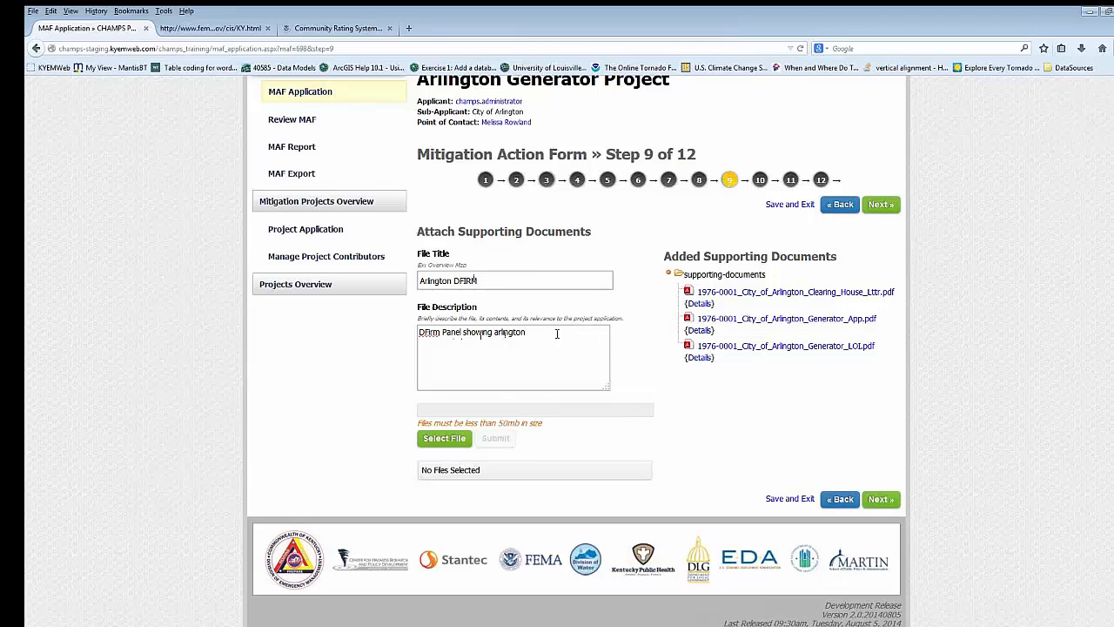
- Choose the file "1976-001 increase funding" from the City of Arlington Generator folder and submit it as a supporting document
click(442, 439)
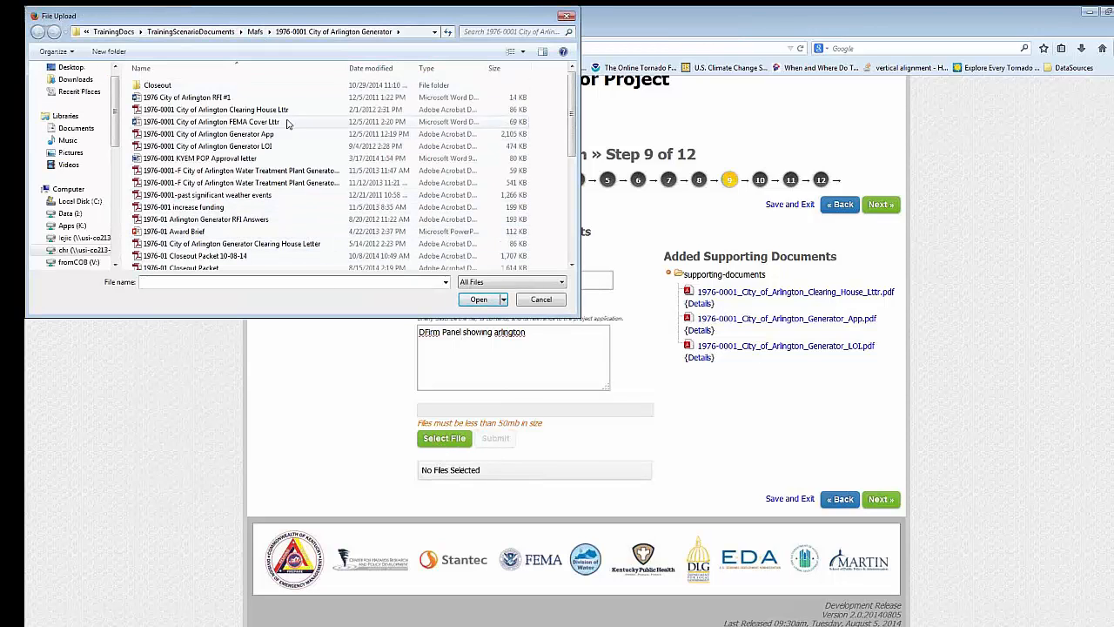
click(265, 208)
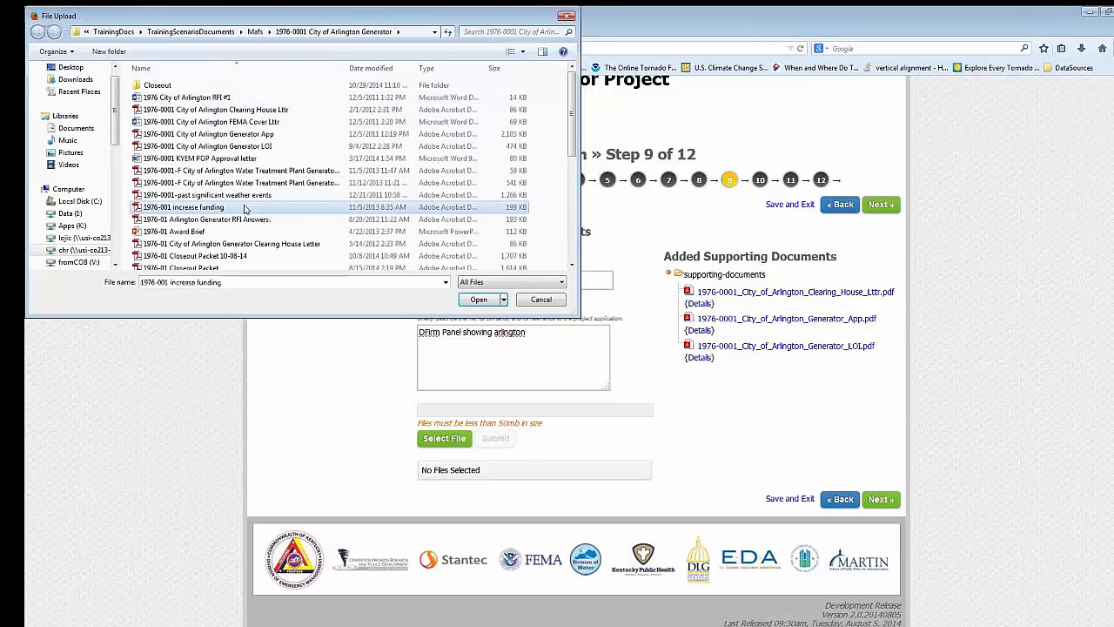
click(479, 301)
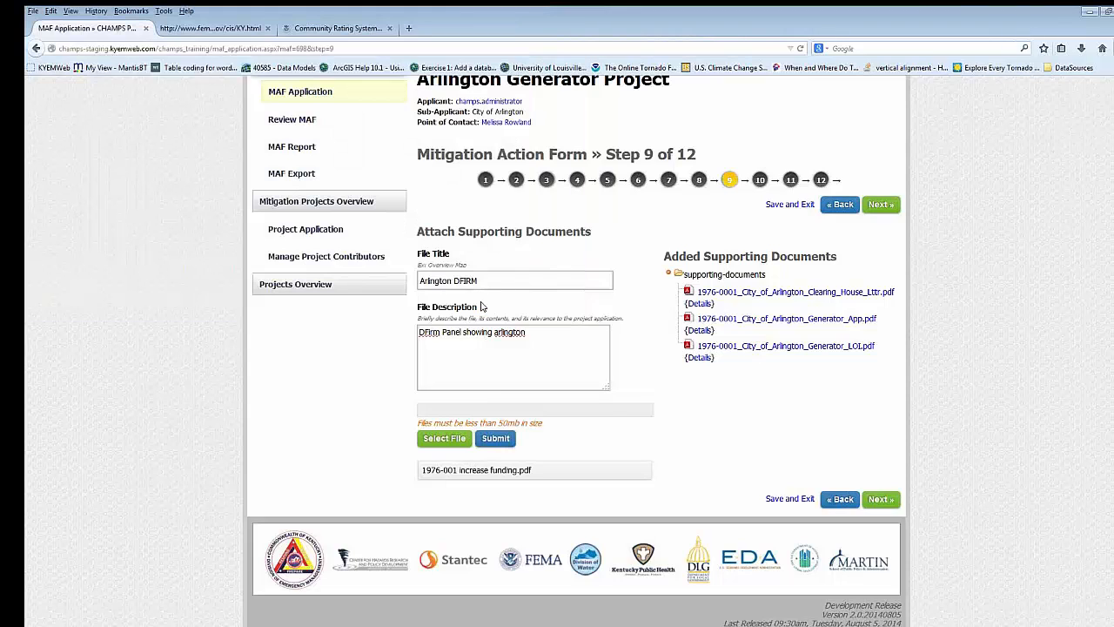
click(498, 439)
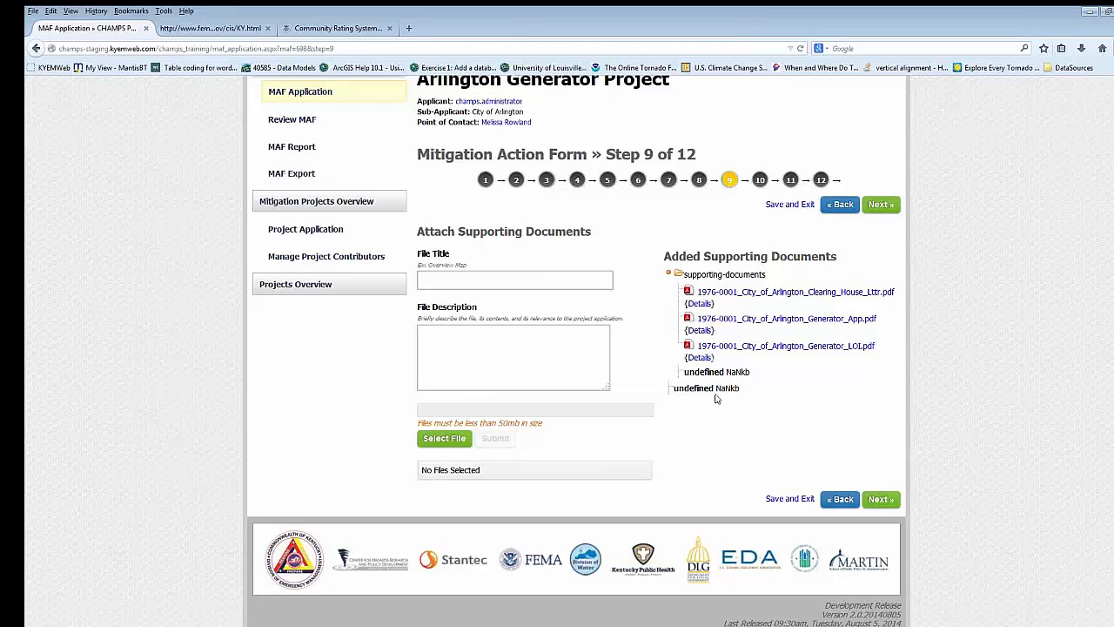
- Advance to step 10 and return to step 9 to refresh the document list, and show the details of 1976-001_increase_funding.pdf
click(884, 207)
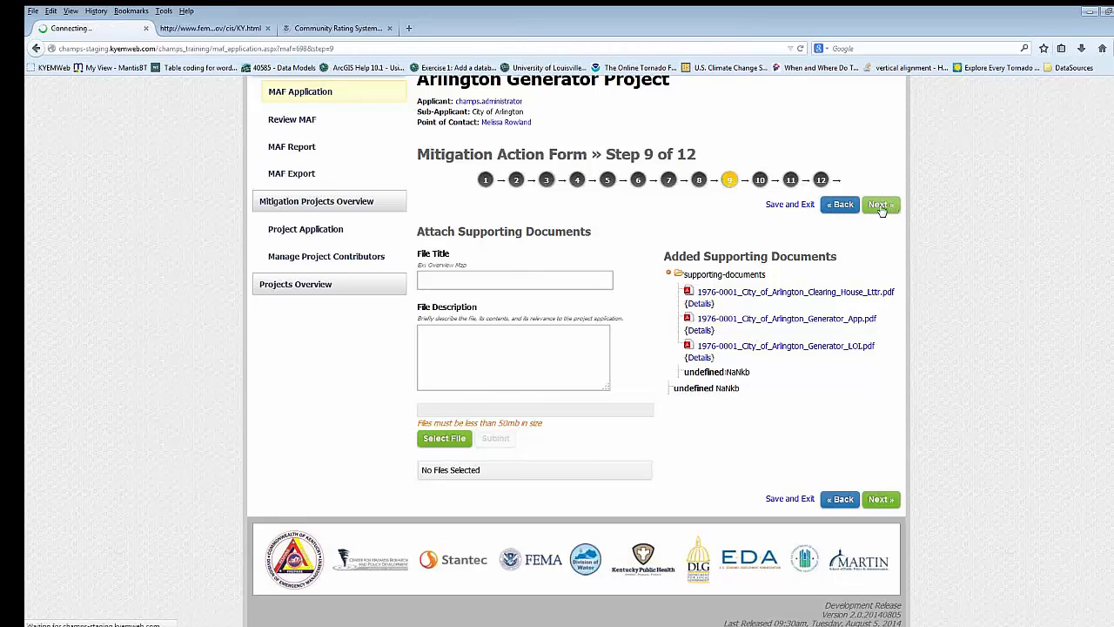
click(837, 343)
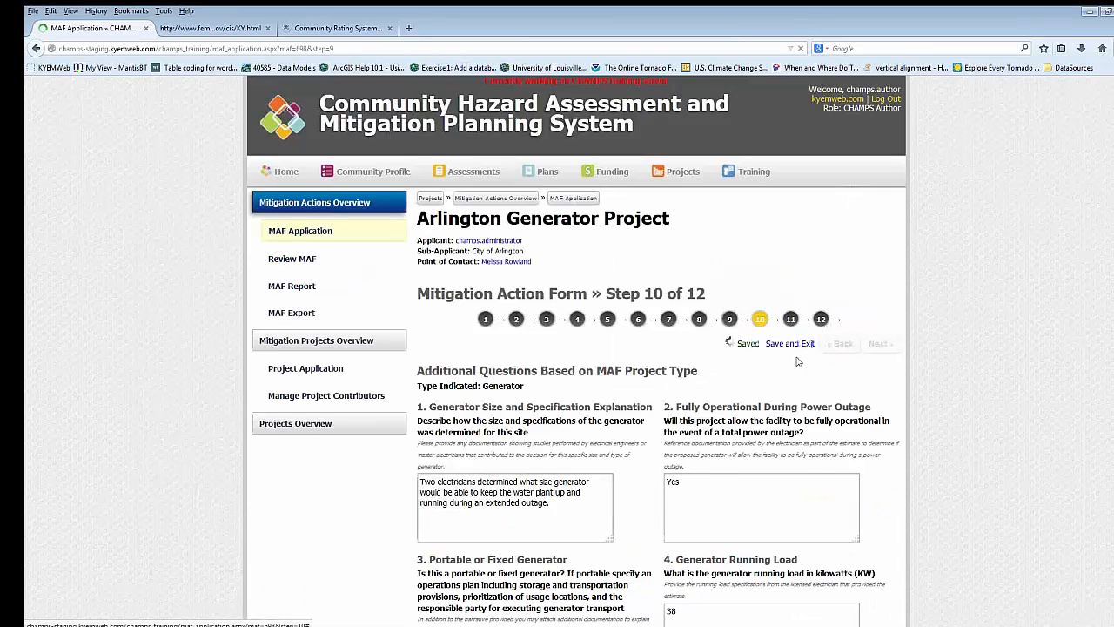
scroll(783, 392, down, 3)
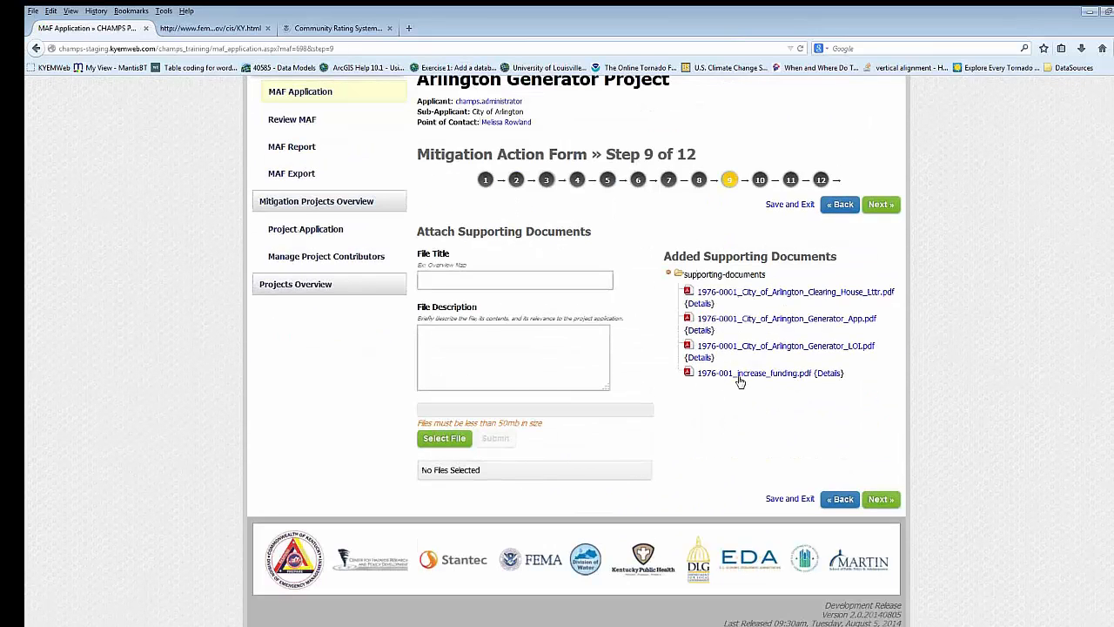
click(829, 374)
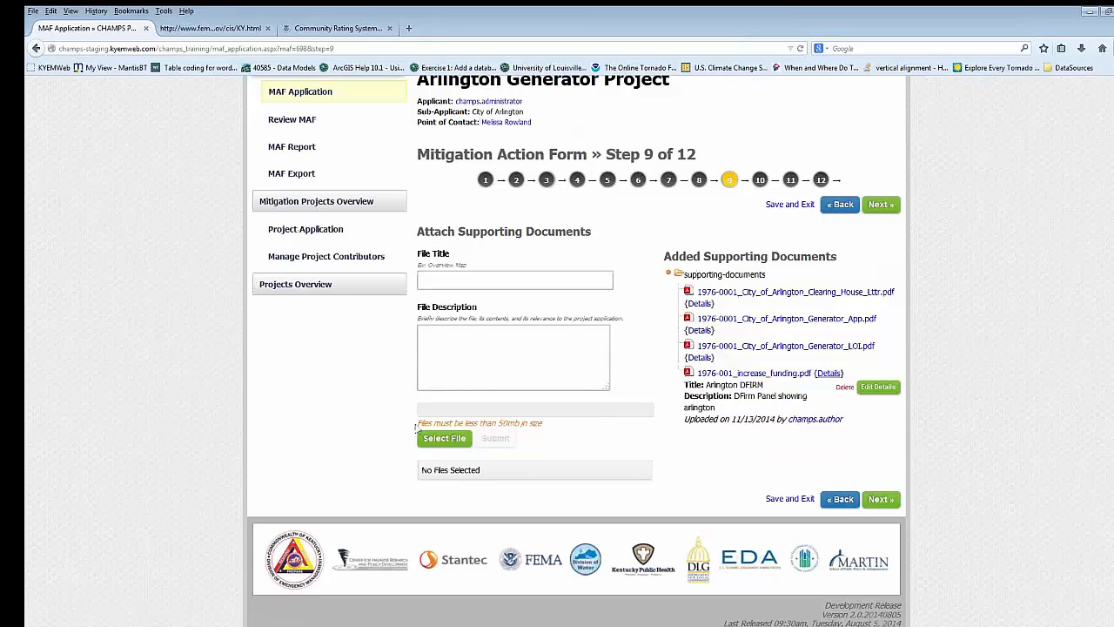
- Advance to step 10 of the form and review the additional questions for the Generator project type
click(881, 205)
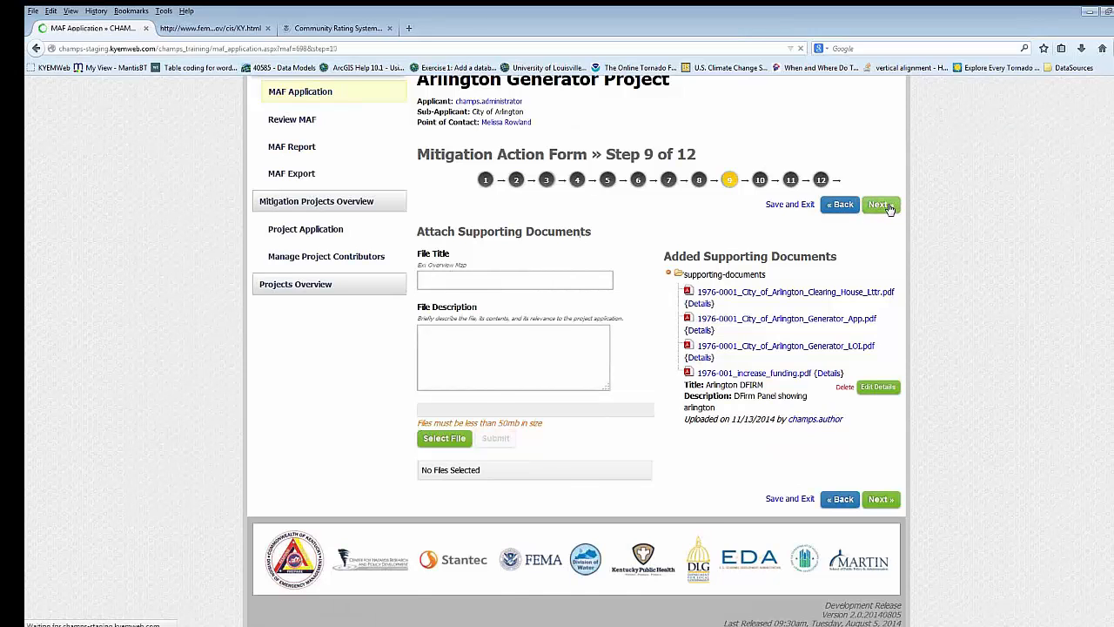
scroll(639, 453, down, 3)
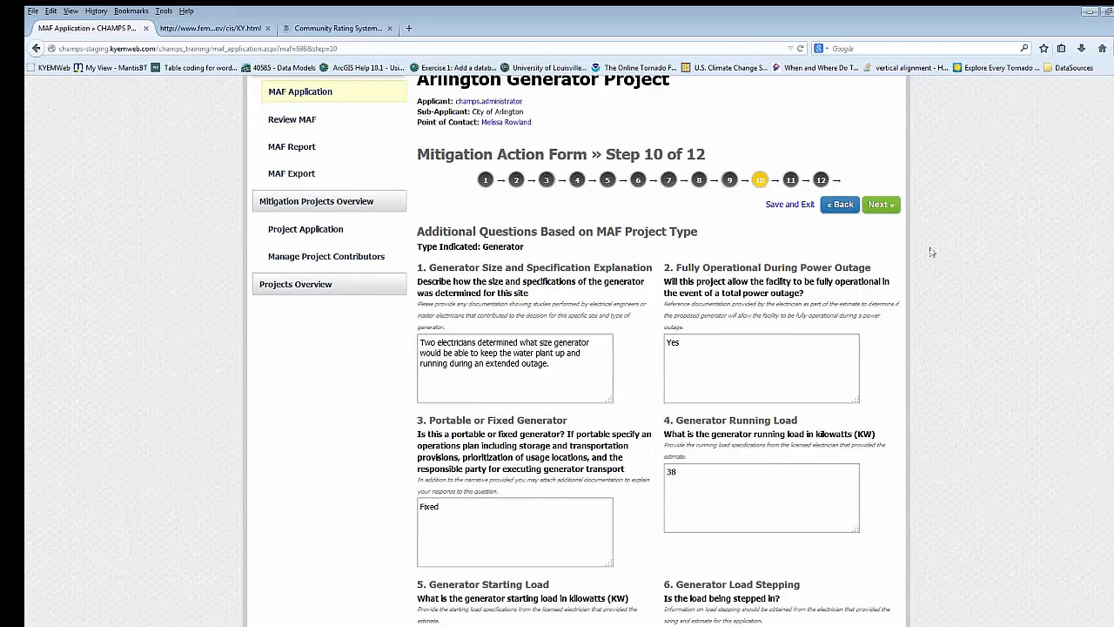
scroll(653, 349, down, 10)
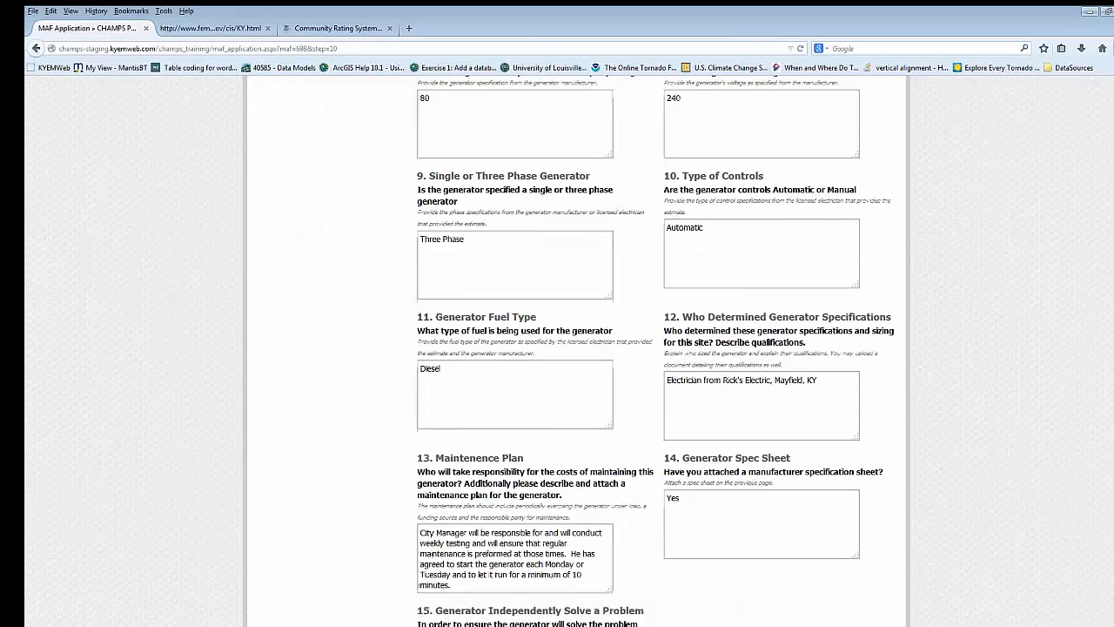
scroll(978, 279, up, 10)
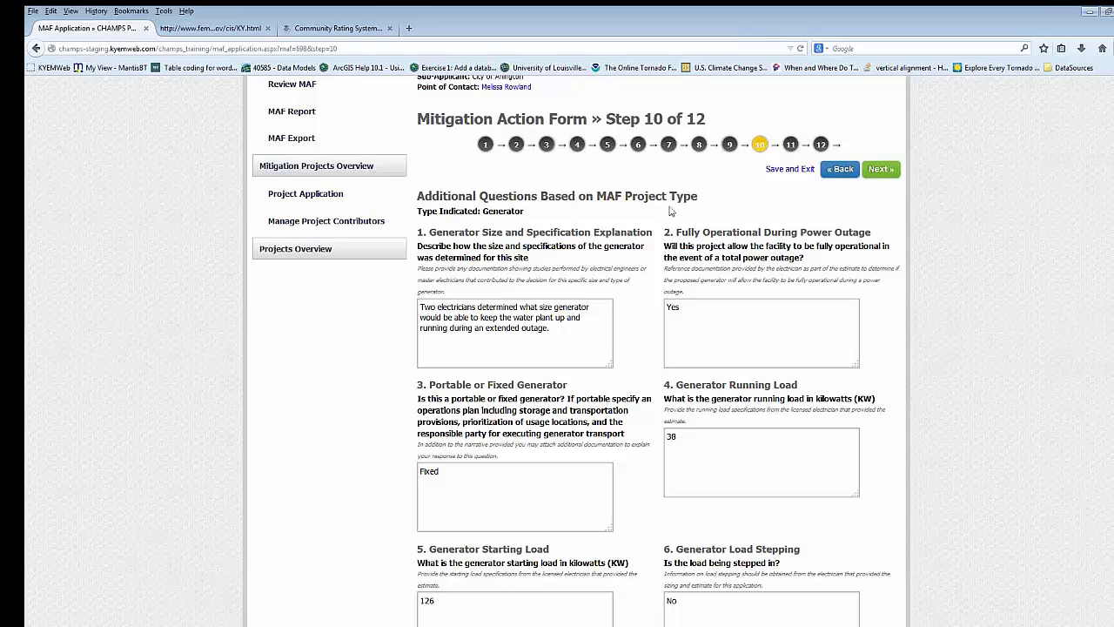
- Advance to step 11 of the form and review the full MAF application summary, from project details to funding
click(881, 171)
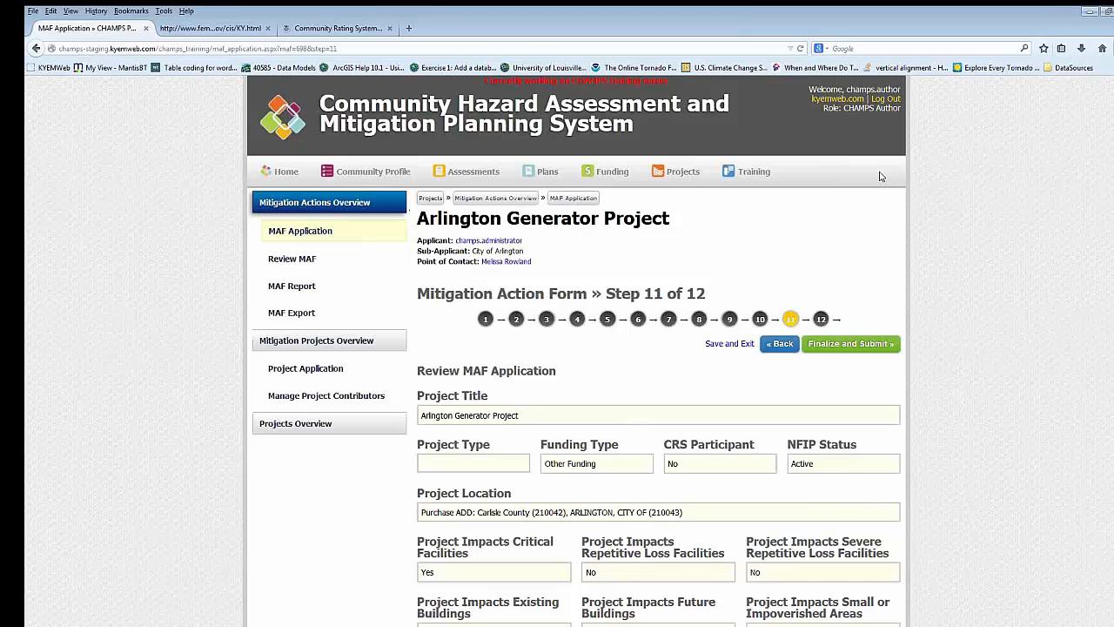
scroll(877, 185, down, 3)
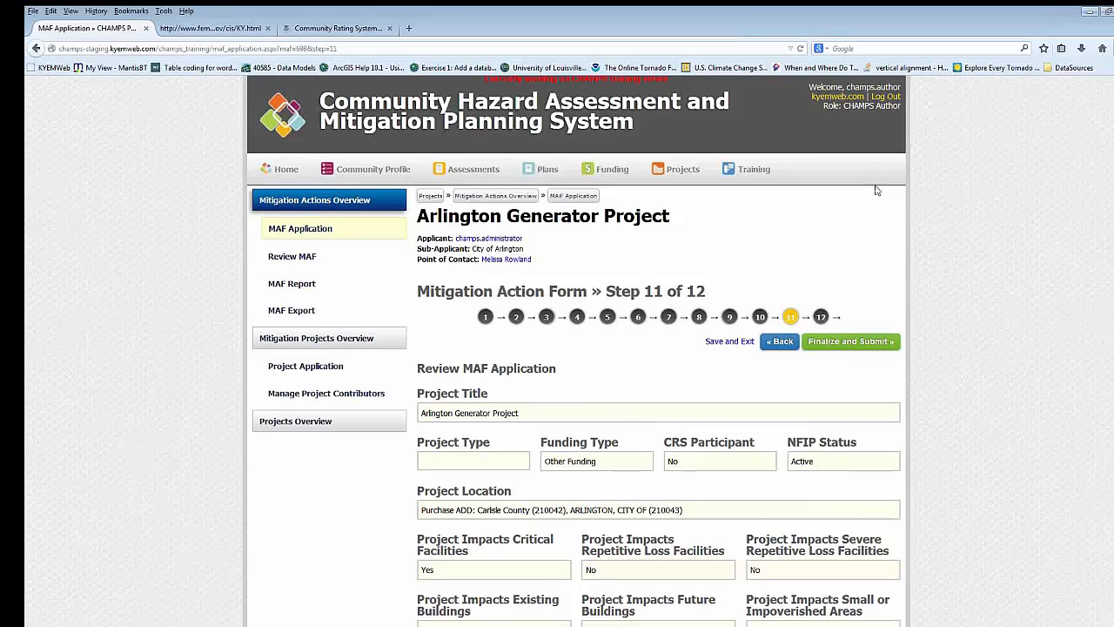
scroll(877, 189, down, 3)
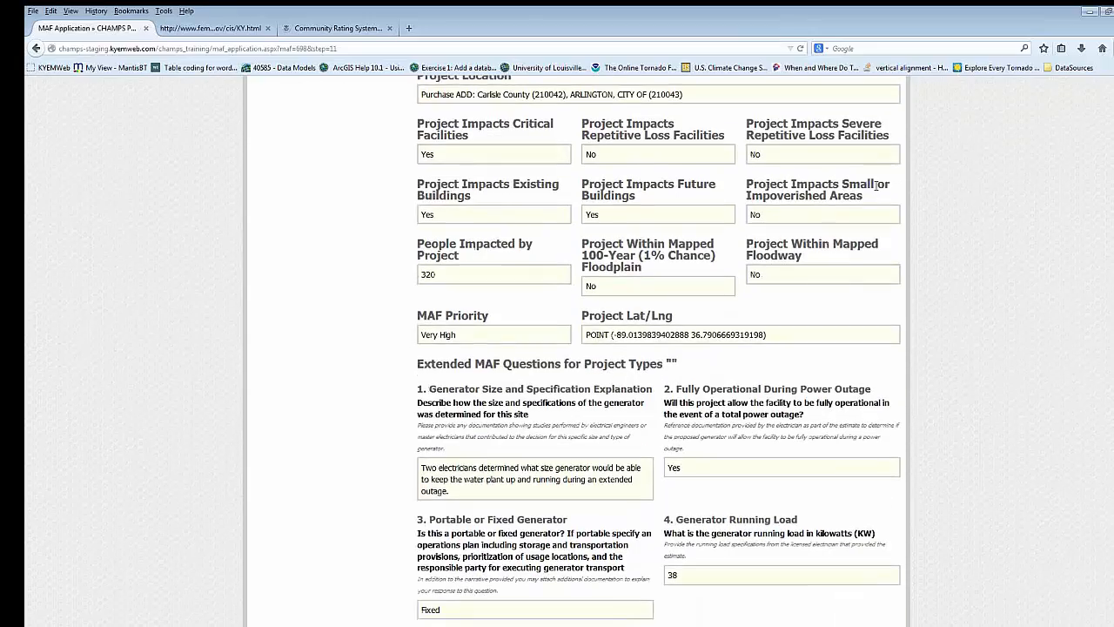
scroll(879, 183, down, 4)
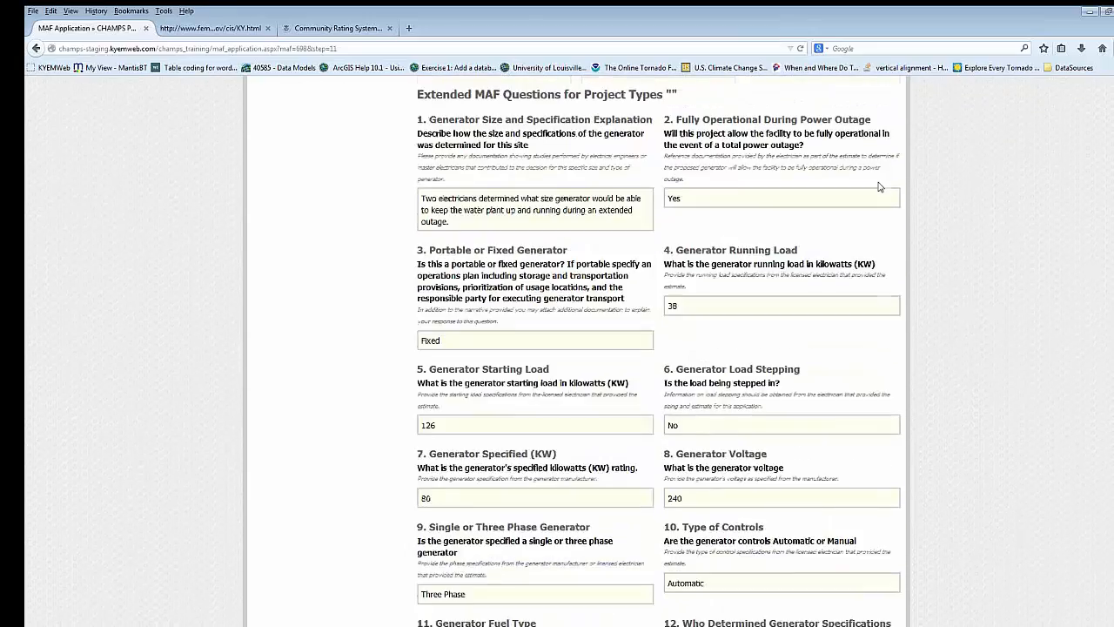
scroll(879, 186, down, 8)
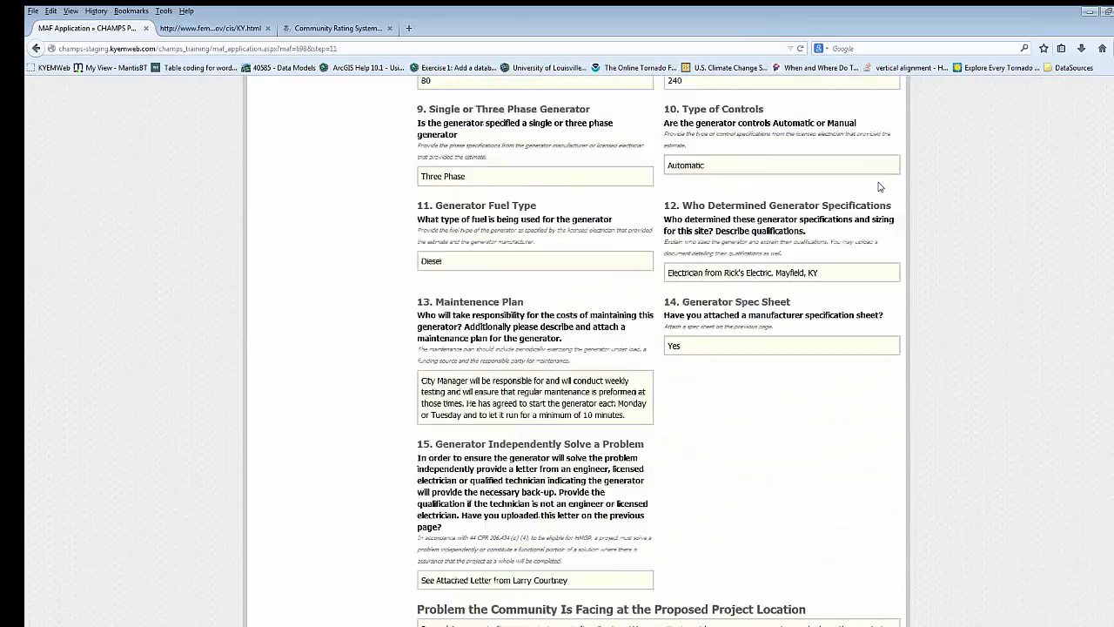
scroll(879, 186, down, 4)
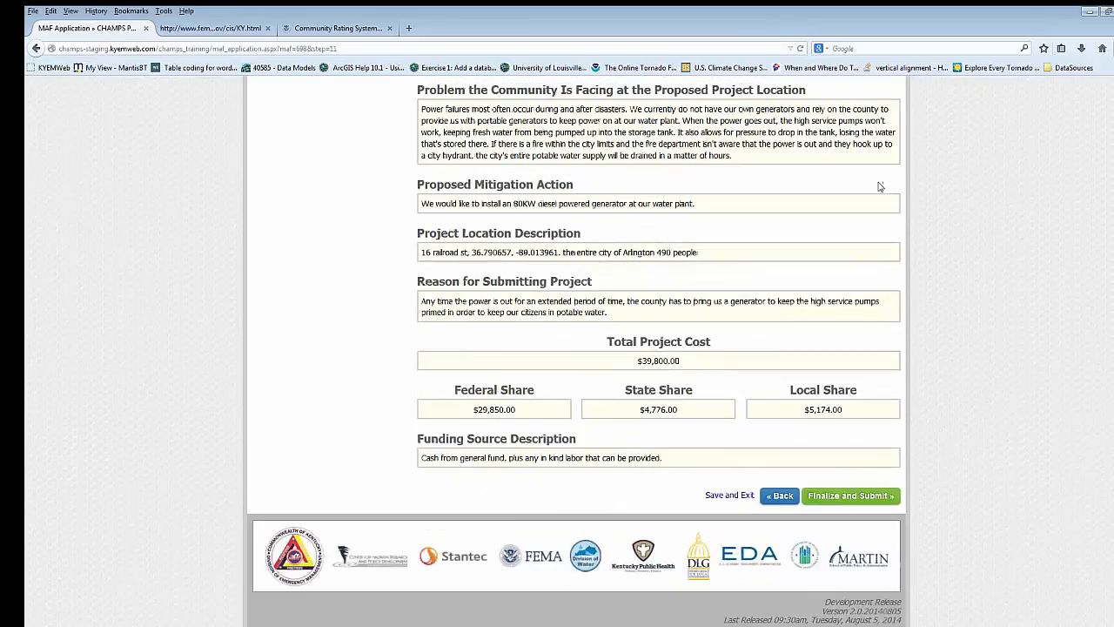
scroll(875, 214, up, 20)
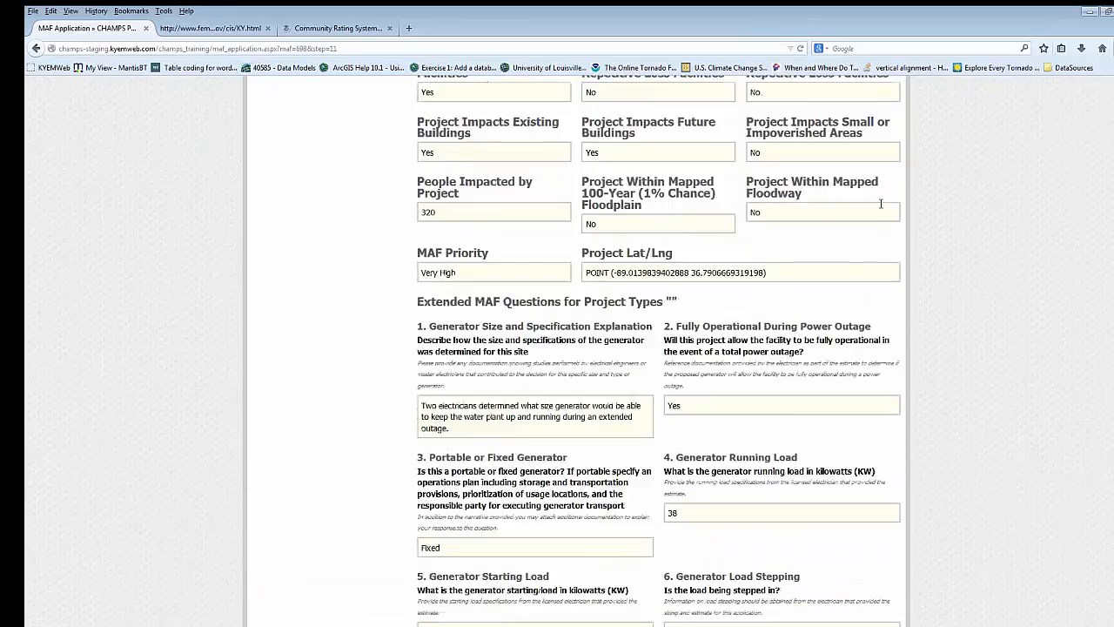
scroll(869, 226, up, 3)
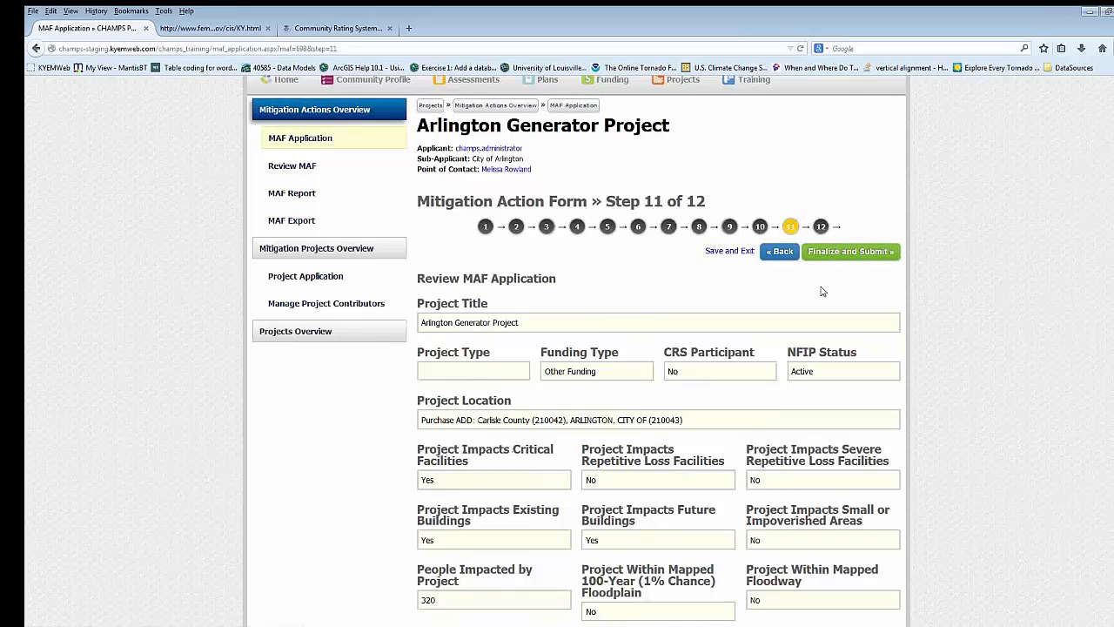
scroll(824, 293, up, 1)
scroll(825, 298, up, 1)
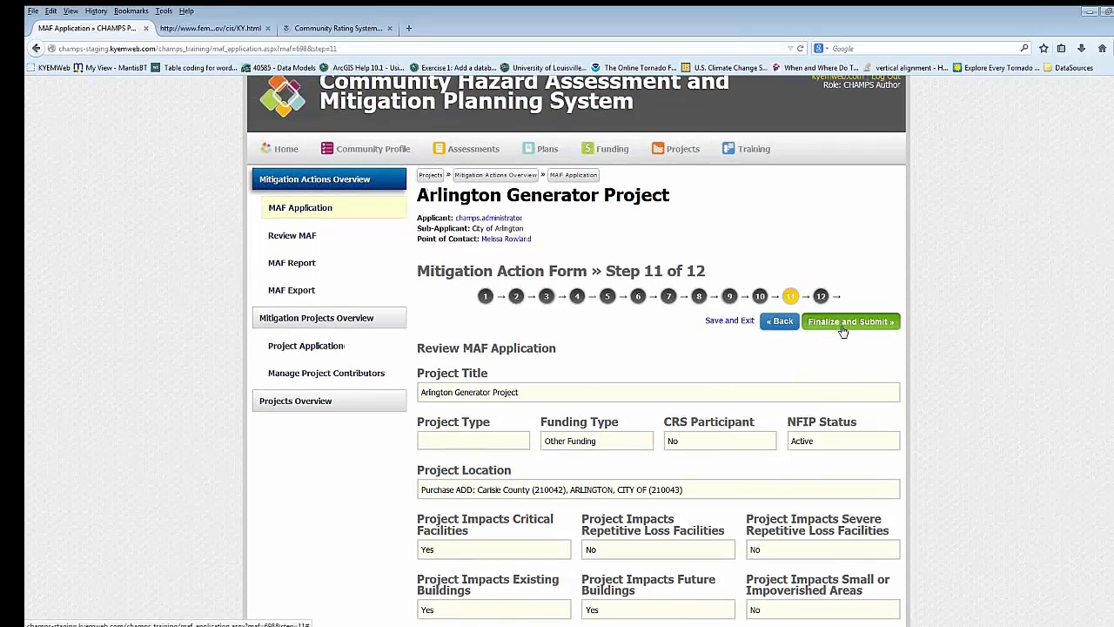
- Finalize and submit the Arlington Generator Project MAF, verifying that its information is correct, and return to the dashboard
click(842, 324)
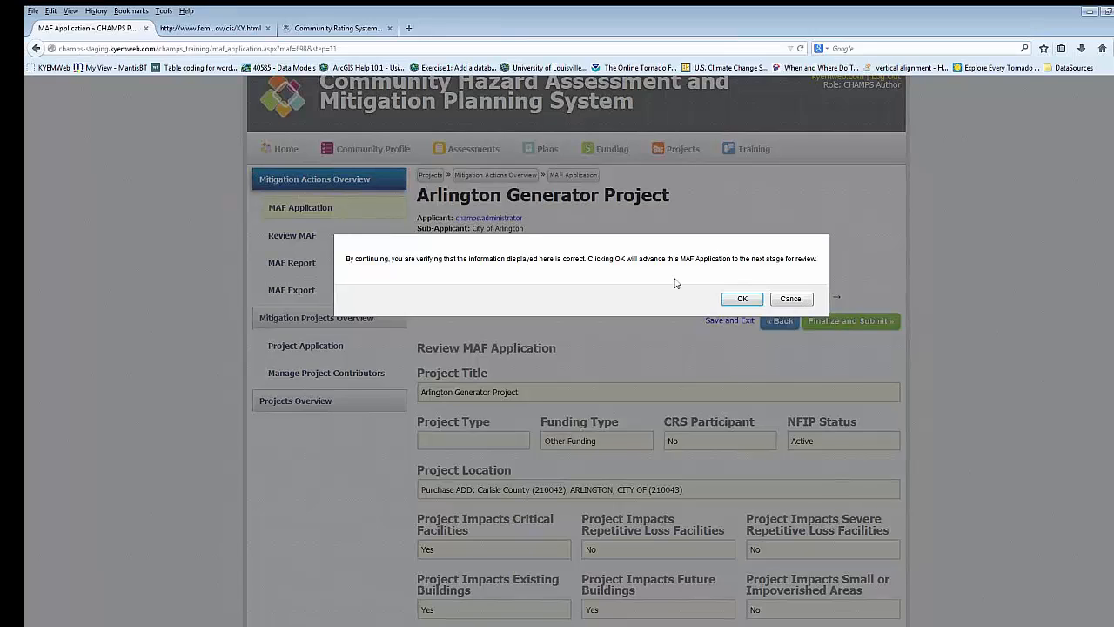
click(752, 301)
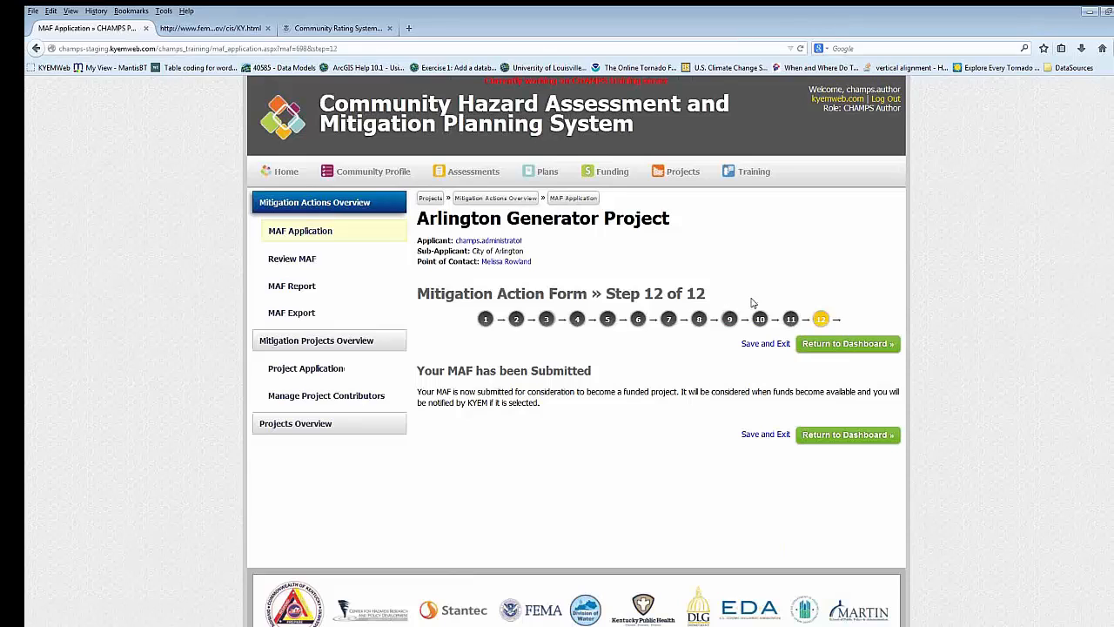
click(854, 347)
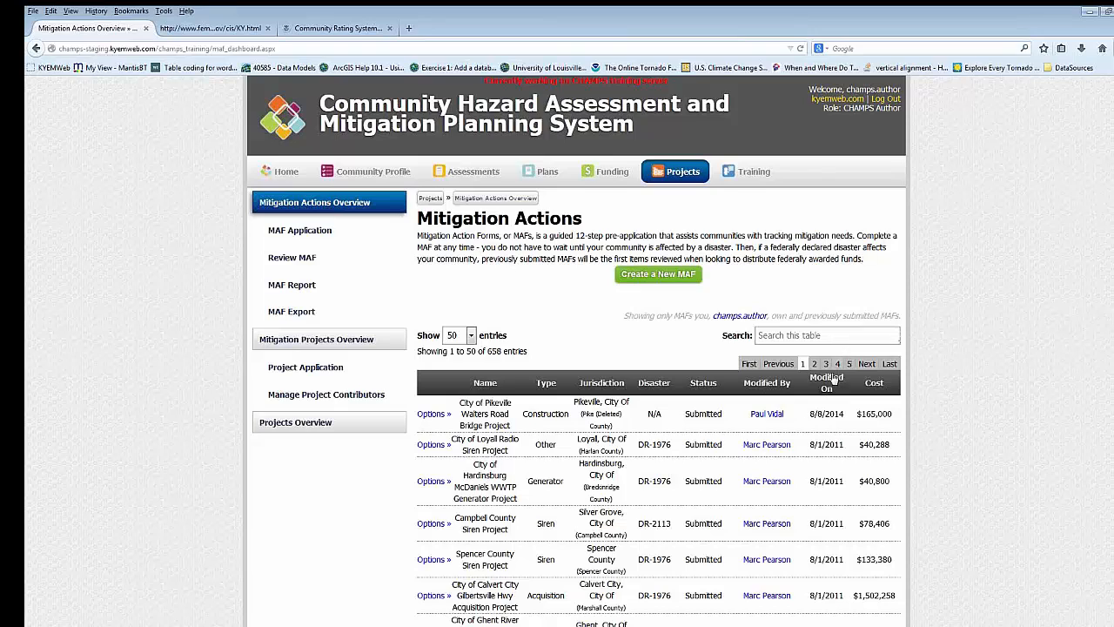
- Sort the Mitigation Actions table by modification date with the newest MAFs first
click(831, 381)
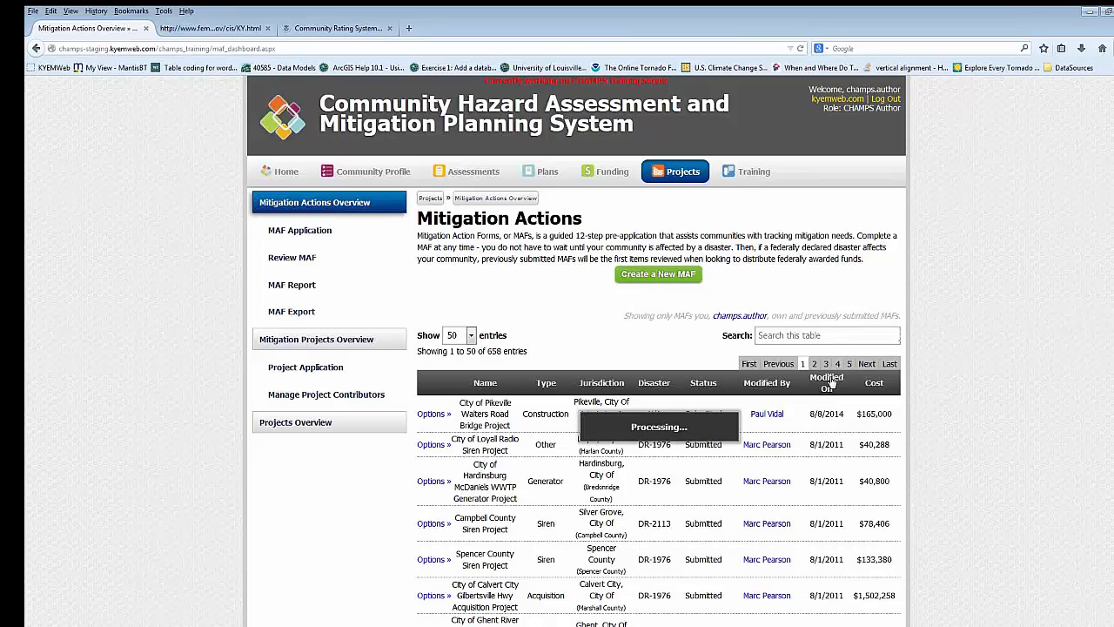
click(831, 382)
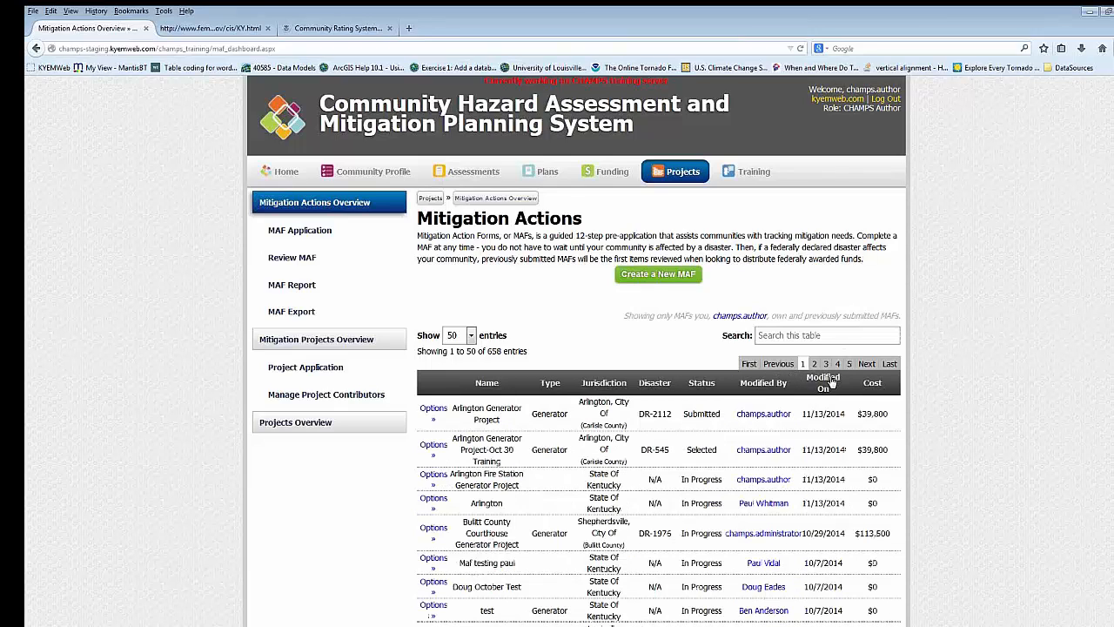
scroll(831, 381, down, 2)
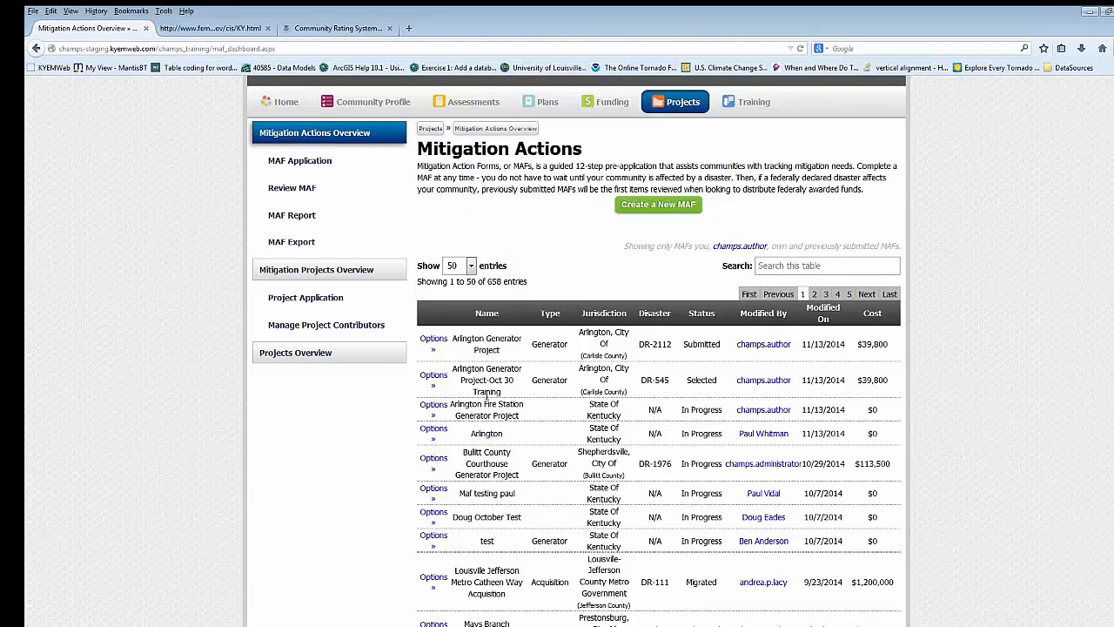
- View the additional information of the submitted Arlington Generator Project, including its description and reason for submittal, and close it
click(442, 346)
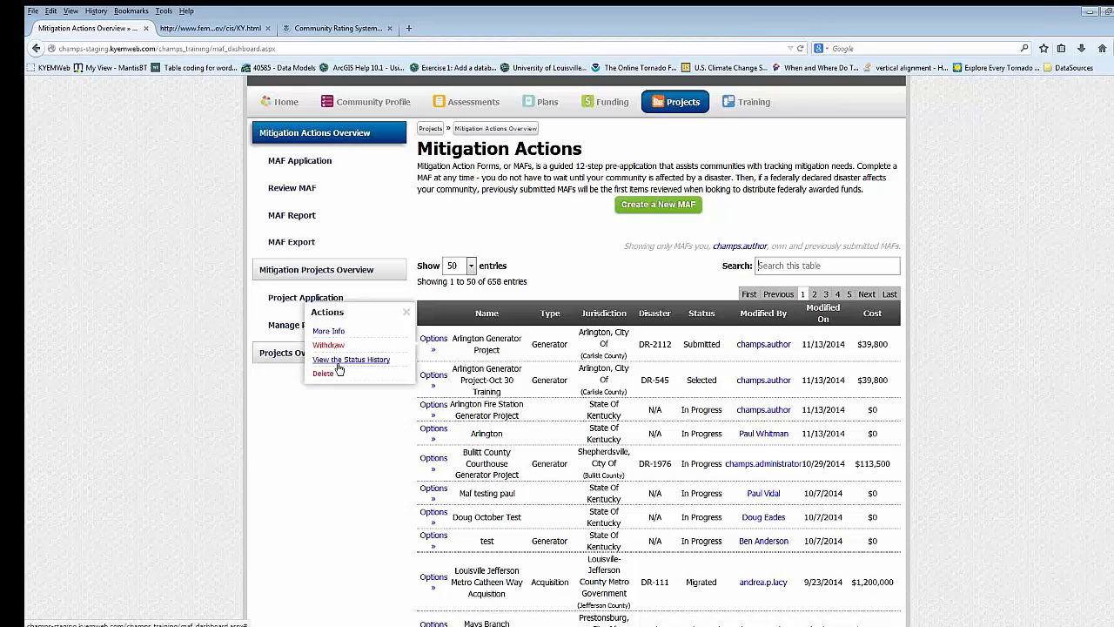
click(330, 332)
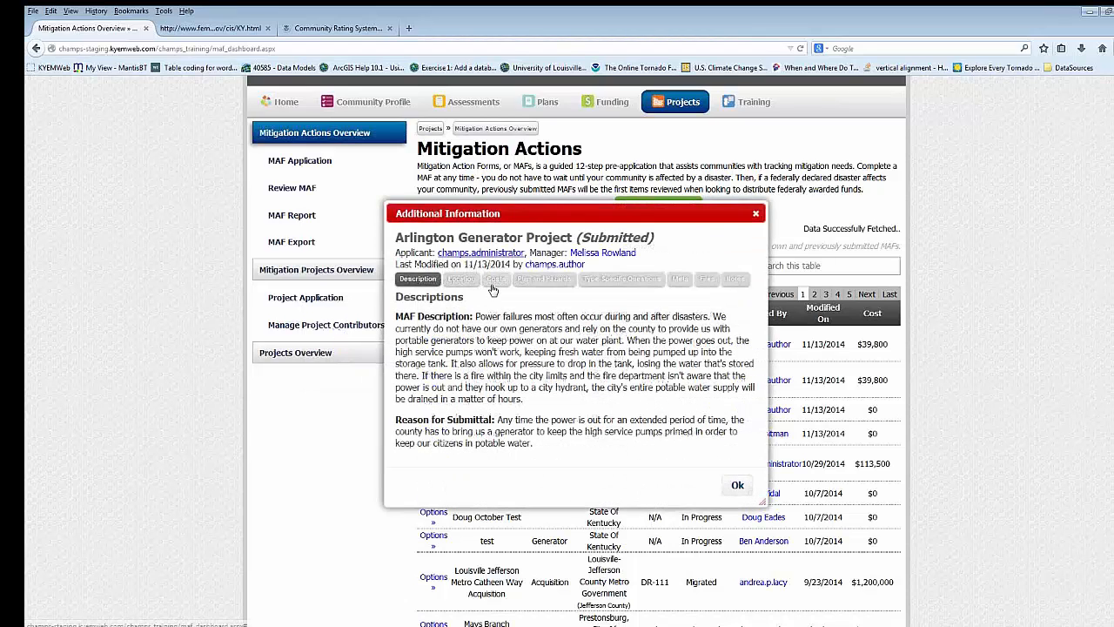
scroll(496, 283, down, 1)
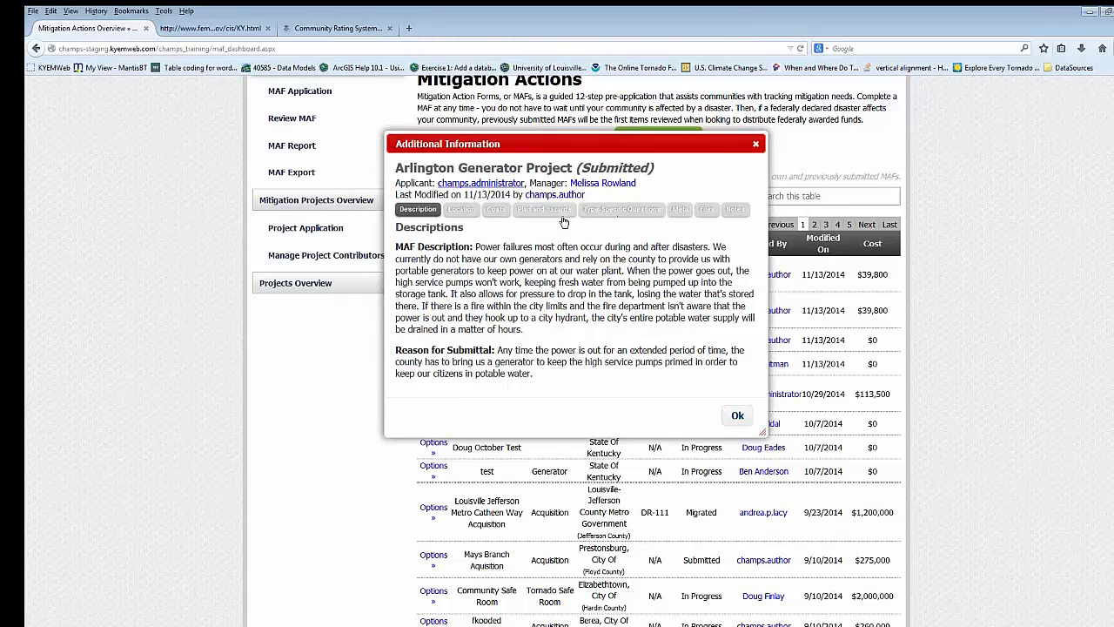
click(755, 144)
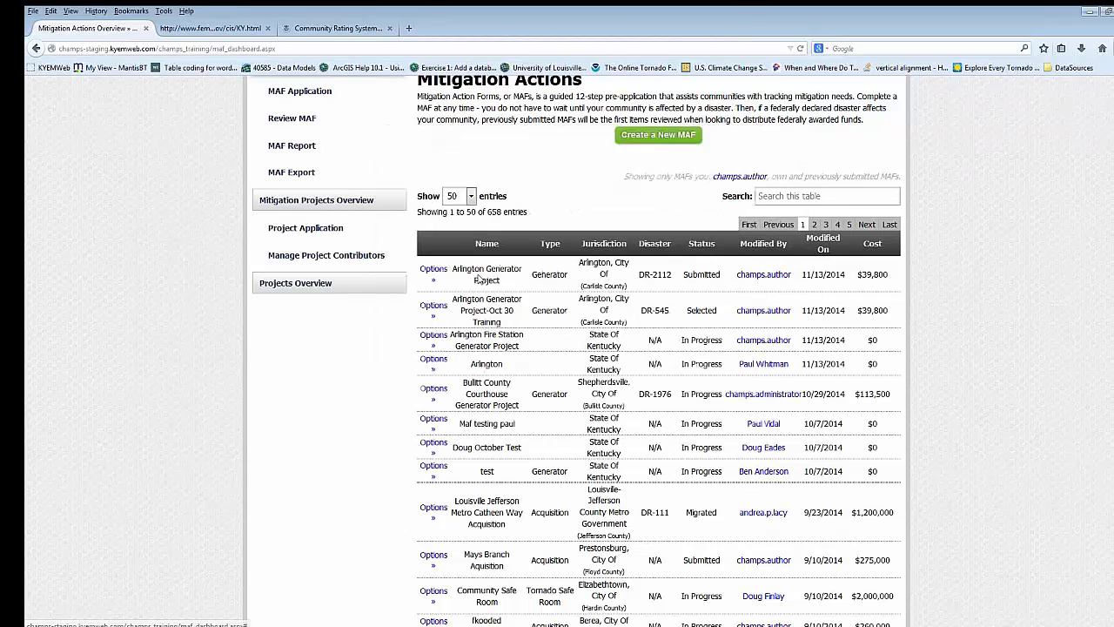
- Withdraw the Arlington Generator Project MAF from consideration with the reason "Submitted under wrong disaster."
click(434, 269)
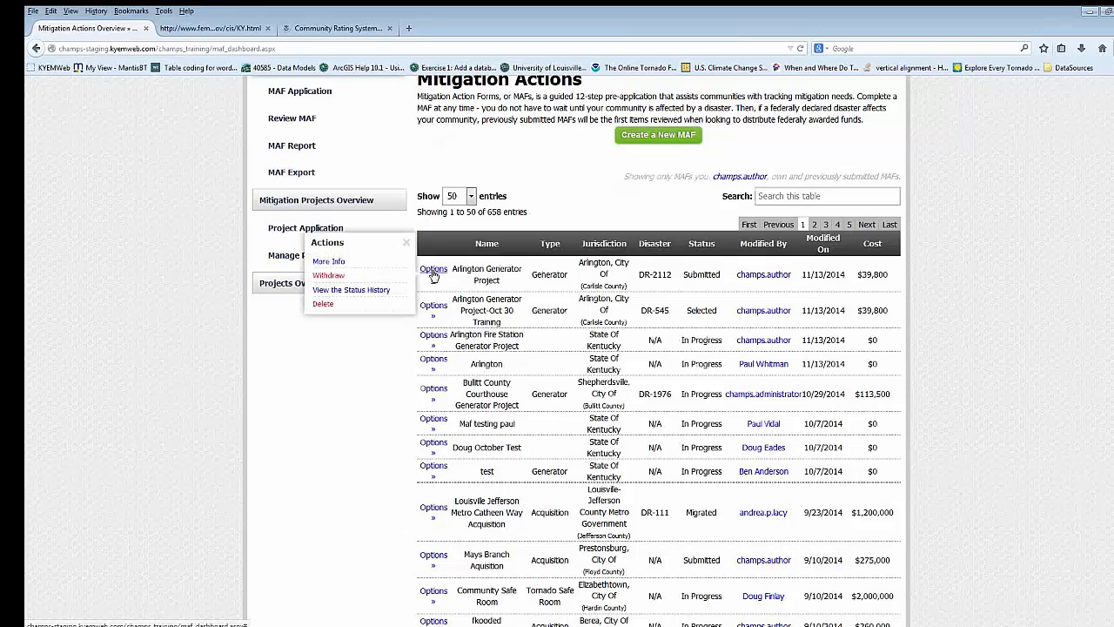
click(329, 275)
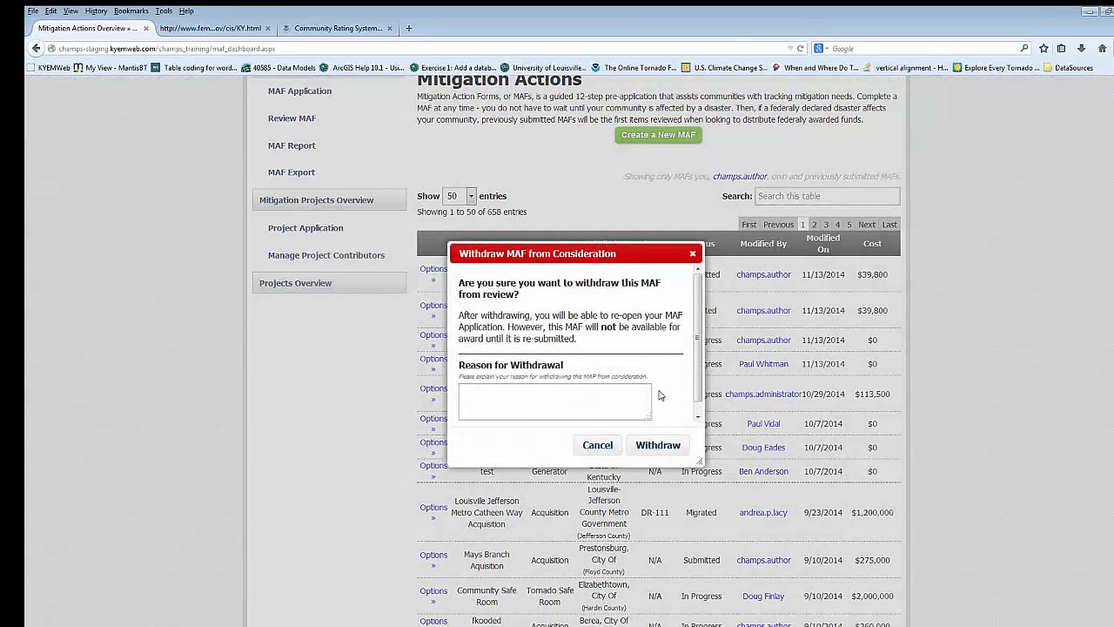
text(Submited under wrong disaster.)
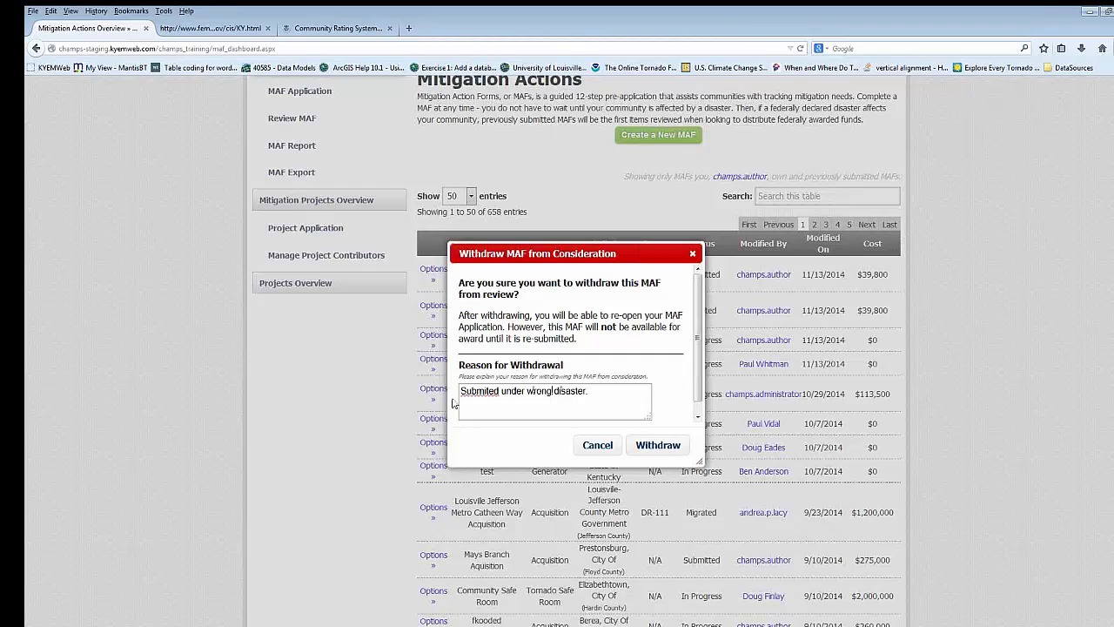
right_click(494, 392)
click(513, 402)
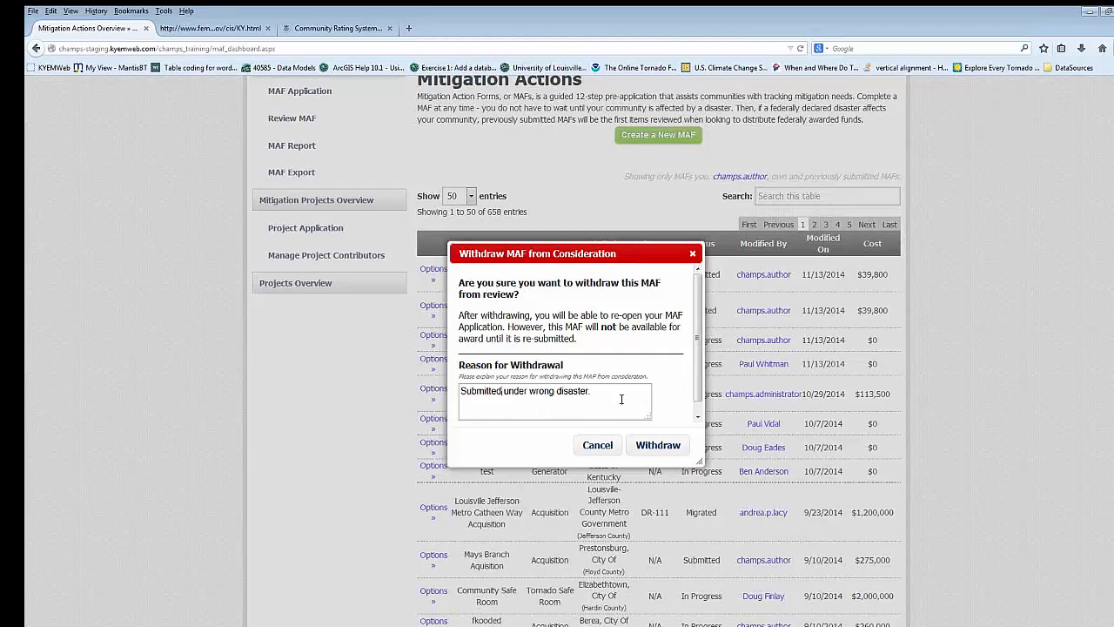
click(675, 451)
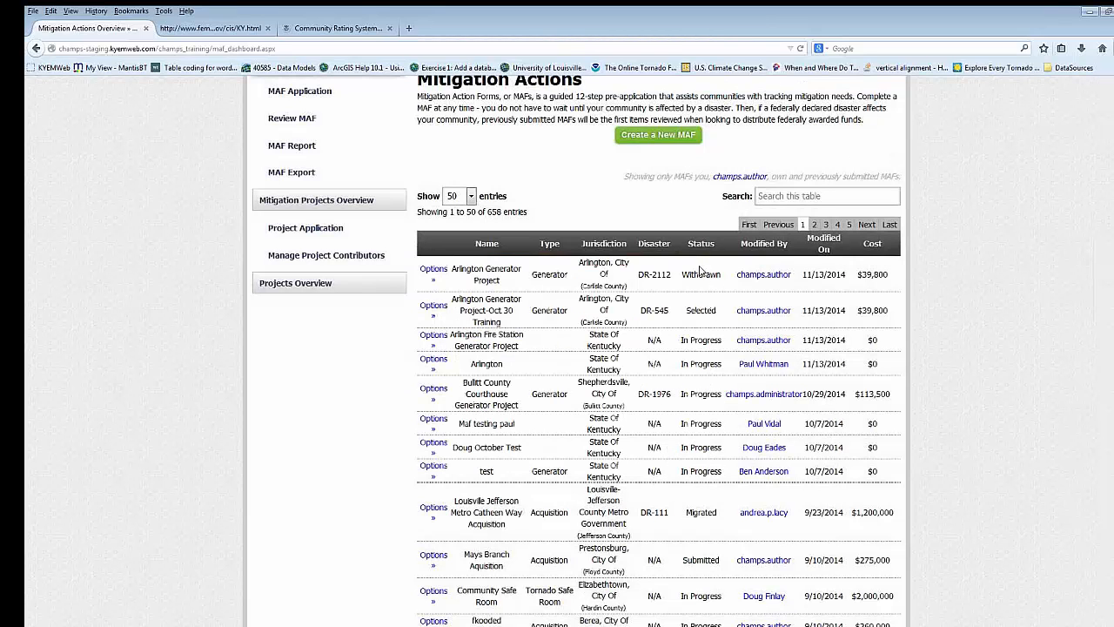
- Re-open the withdrawn Arlington Generator Project MAF and resubmit it with the funding source "Disaster 2112: Severe Storms - April 2011 - DR2112"
click(434, 272)
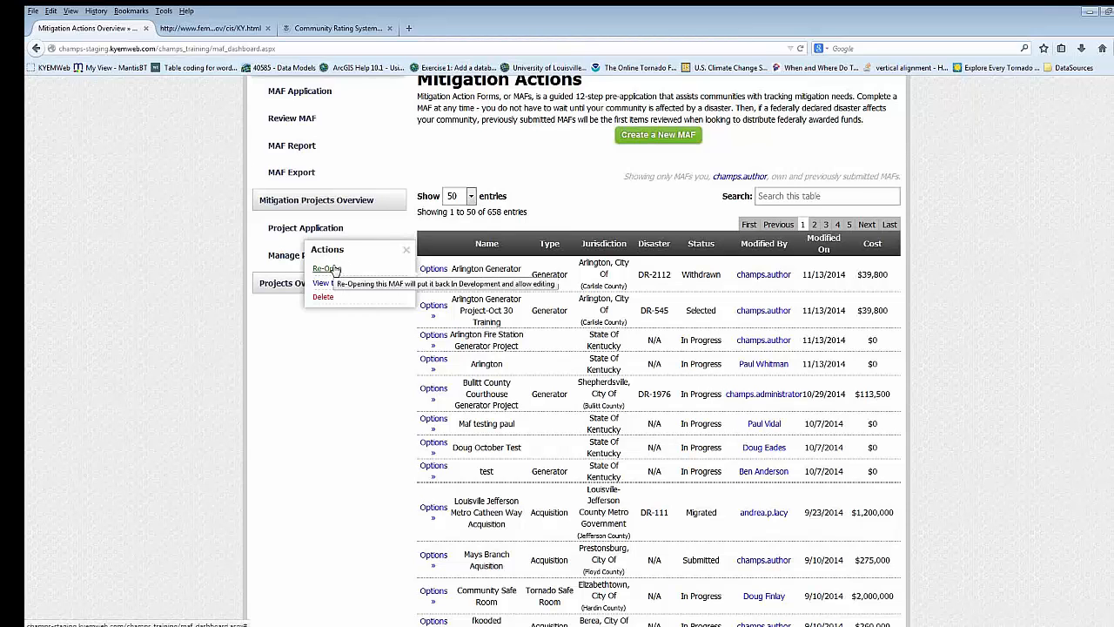
click(335, 269)
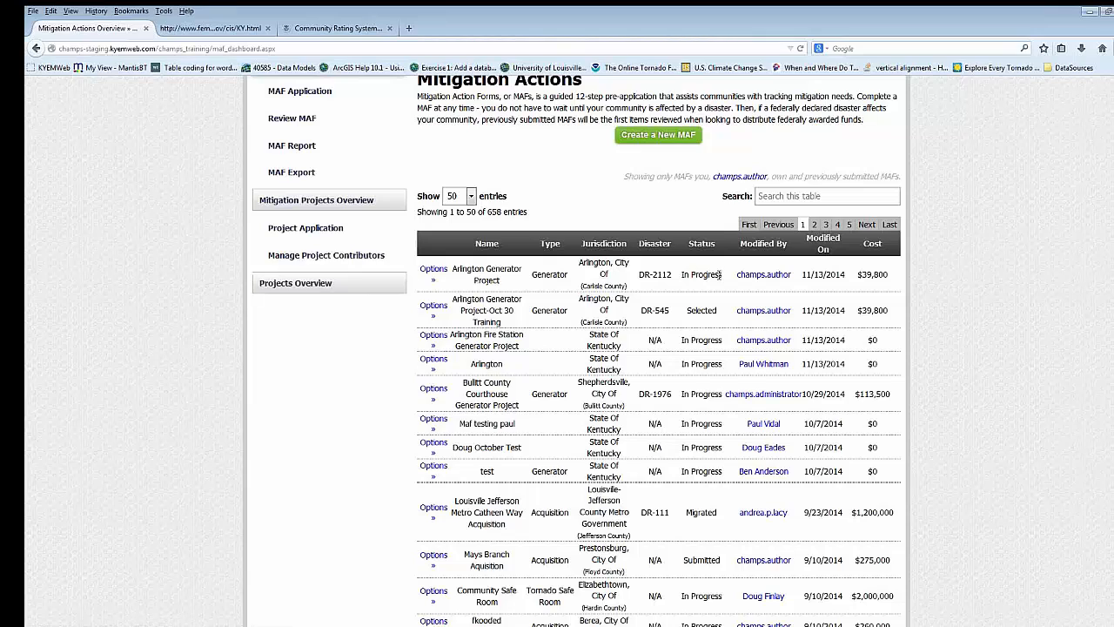
click(433, 271)
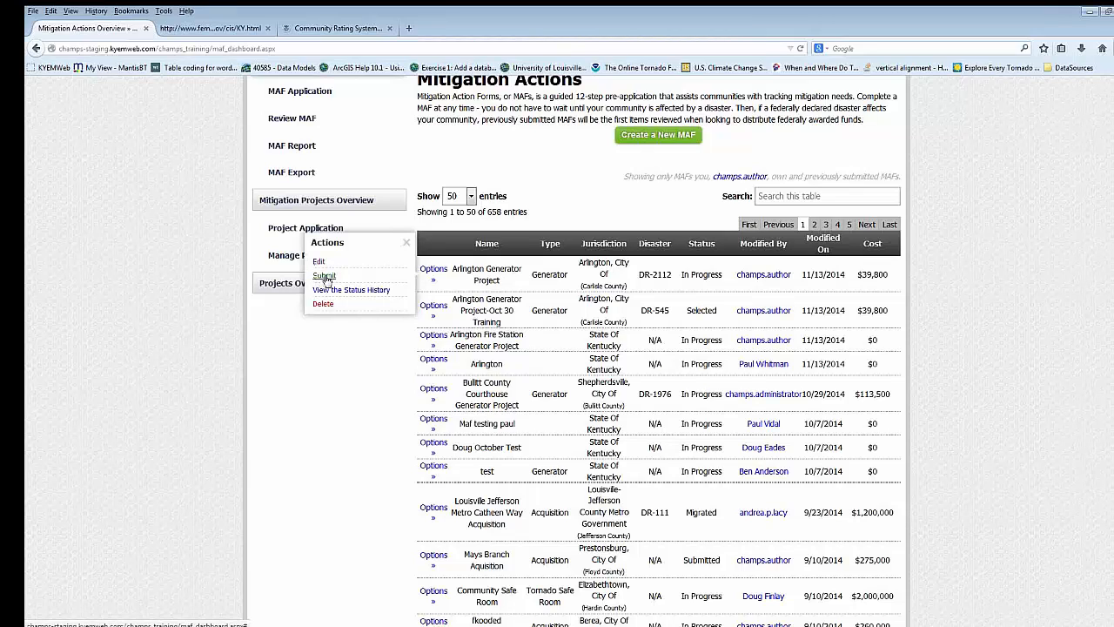
click(324, 277)
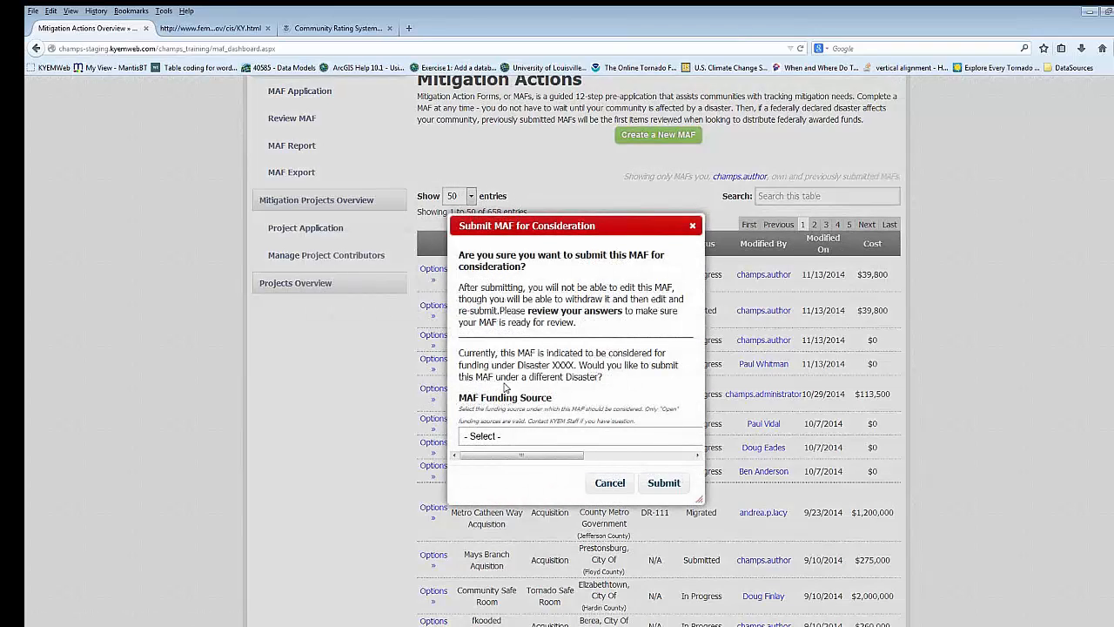
scroll(505, 387, down, 2)
click(674, 369)
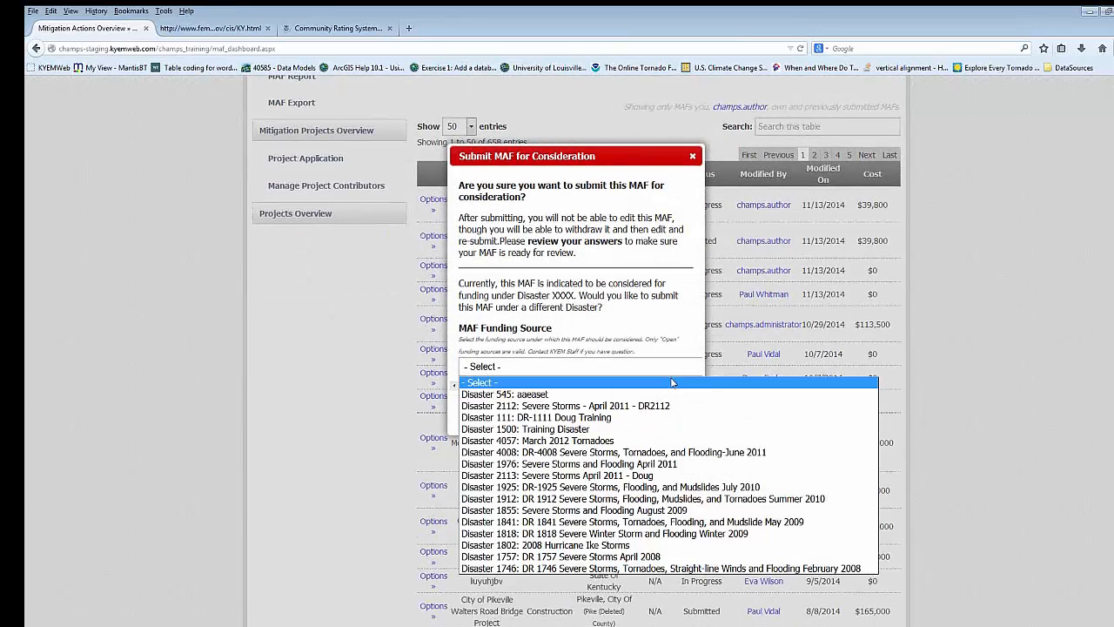
click(551, 410)
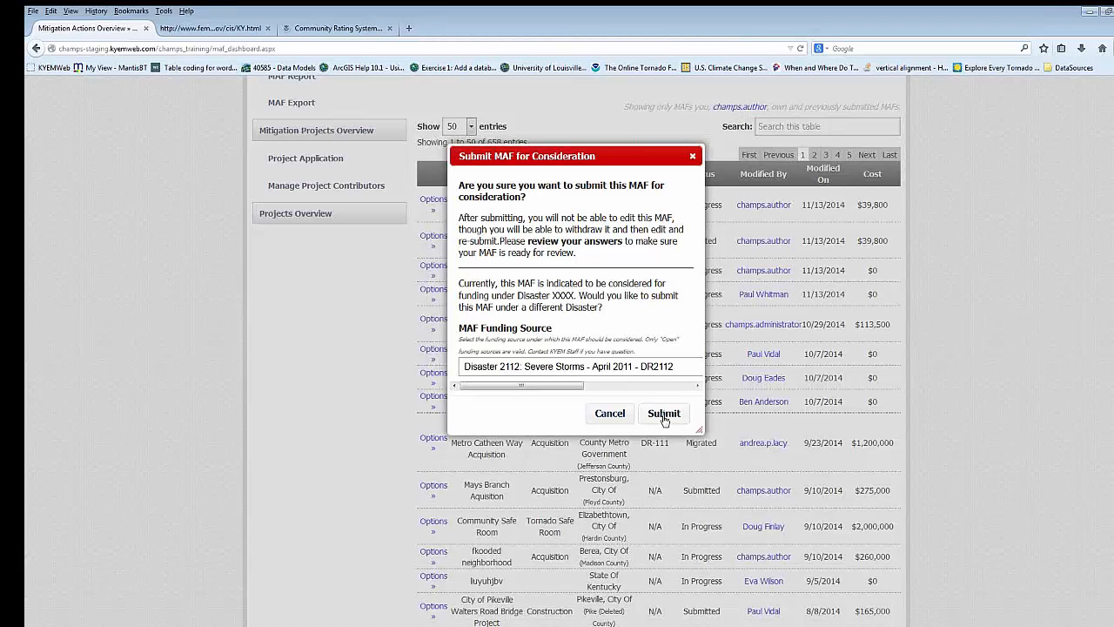
drag(548, 384, 522, 385)
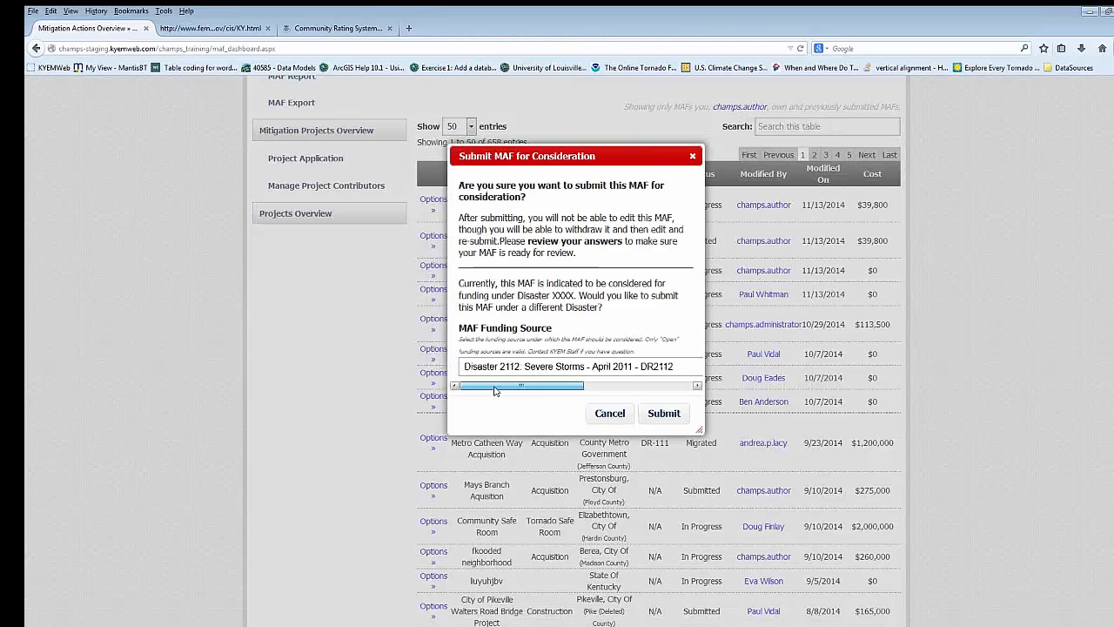
click(662, 413)
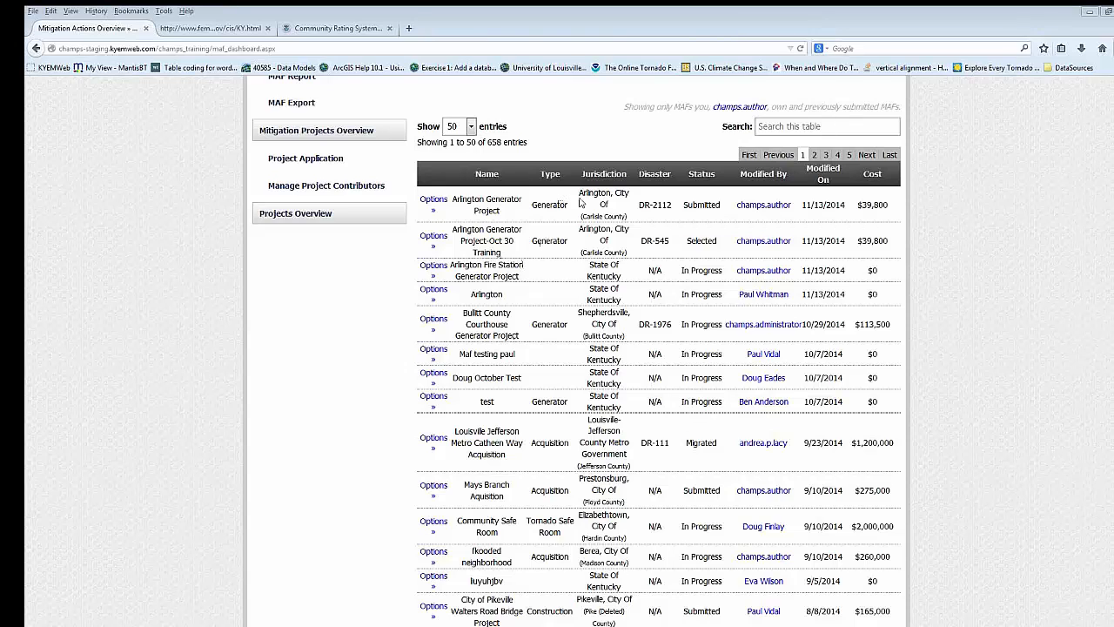
scroll(620, 174, up, 3)
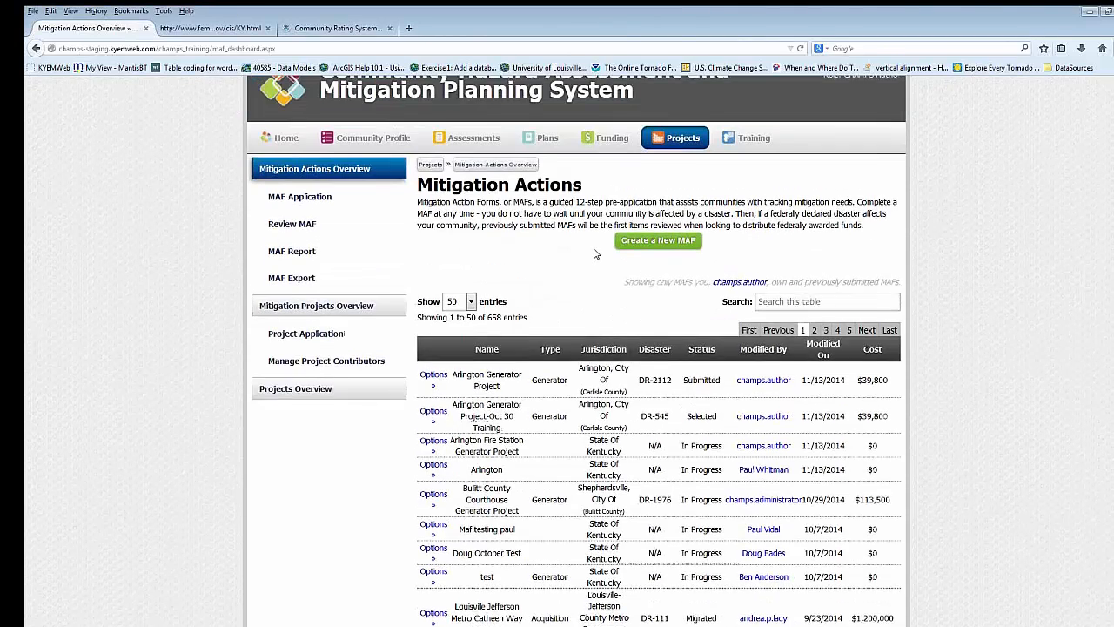
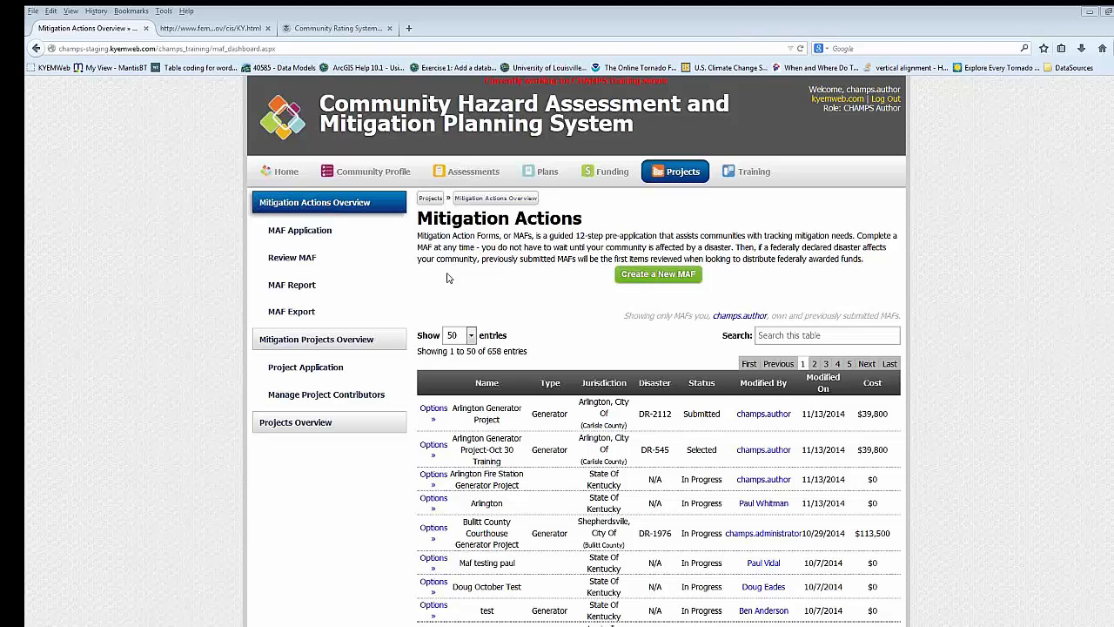
- Open the Mitigation Projects overview and examine the newly selected MAFs and the table of existing projects
mouse_move(607, 177)
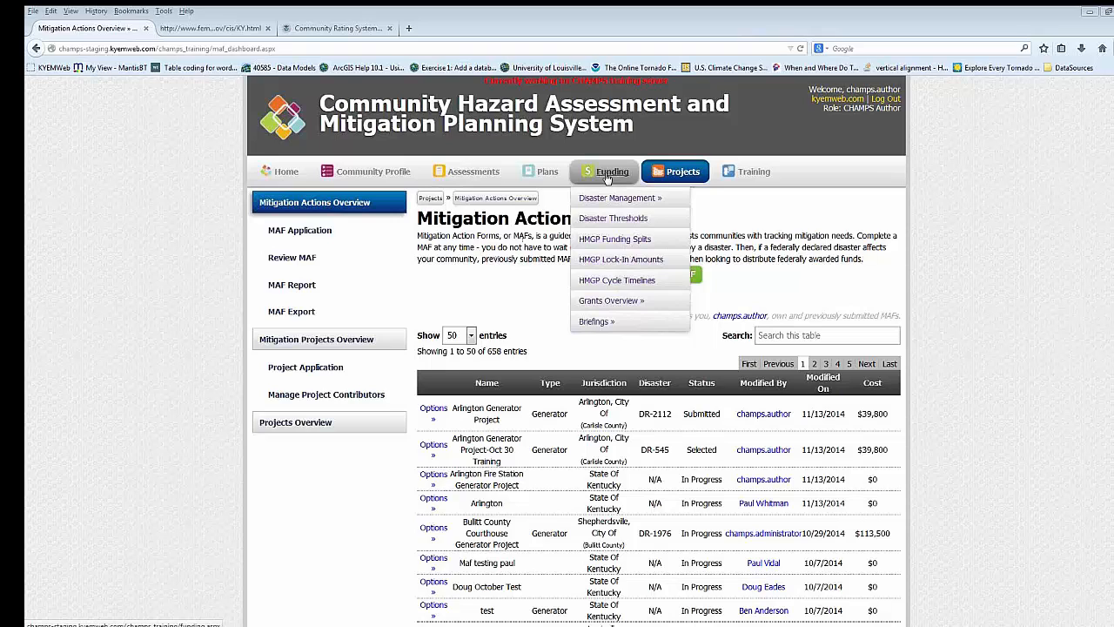
mouse_move(561, 191)
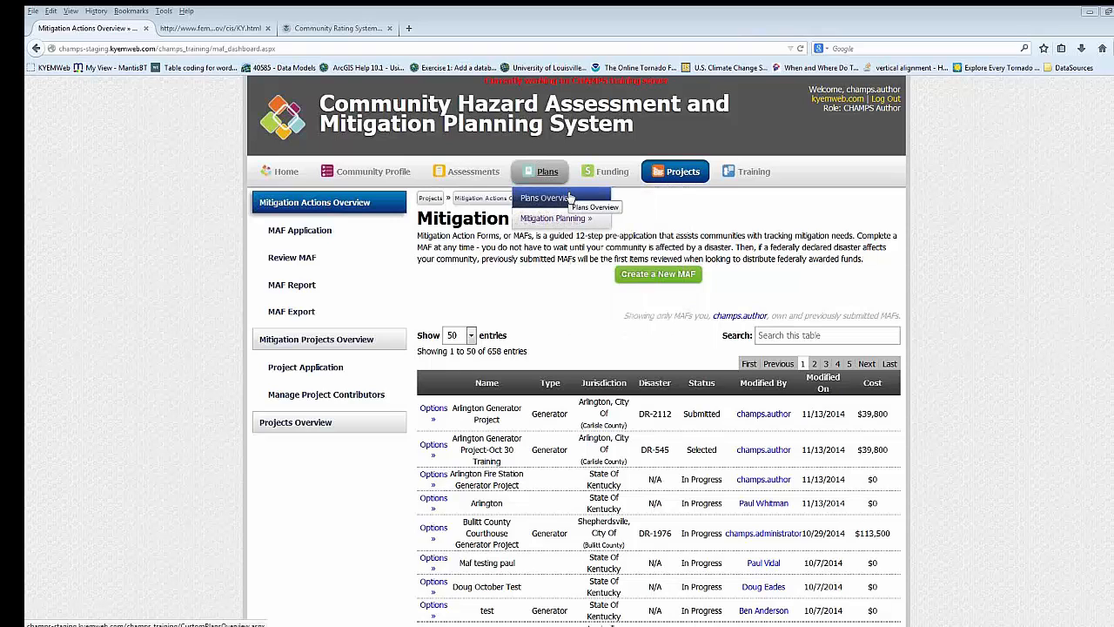
mouse_move(665, 173)
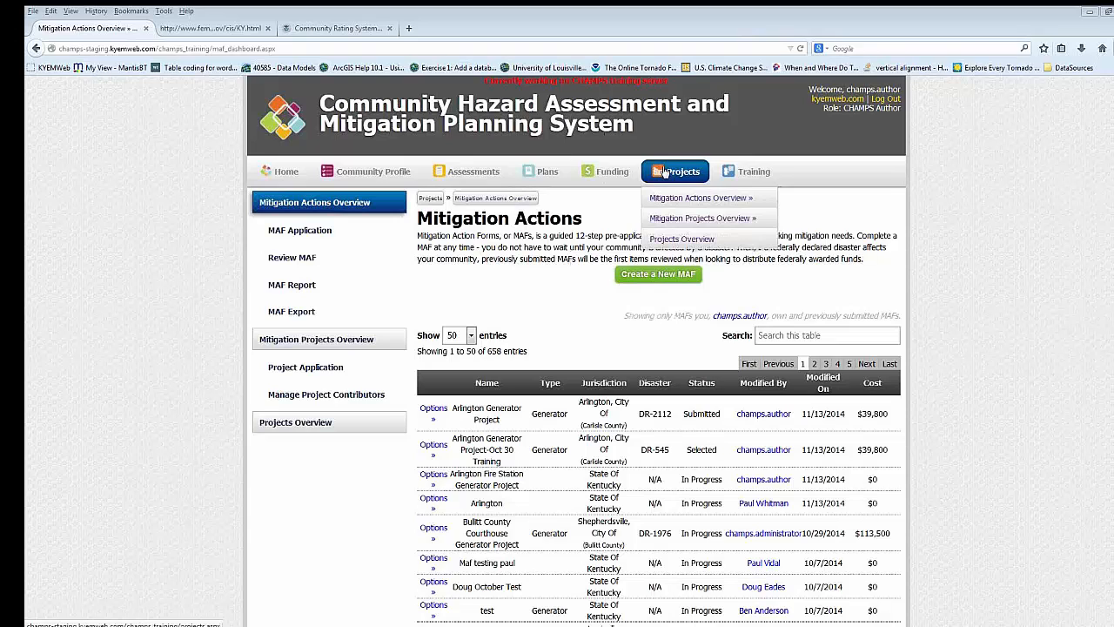
mouse_move(676, 221)
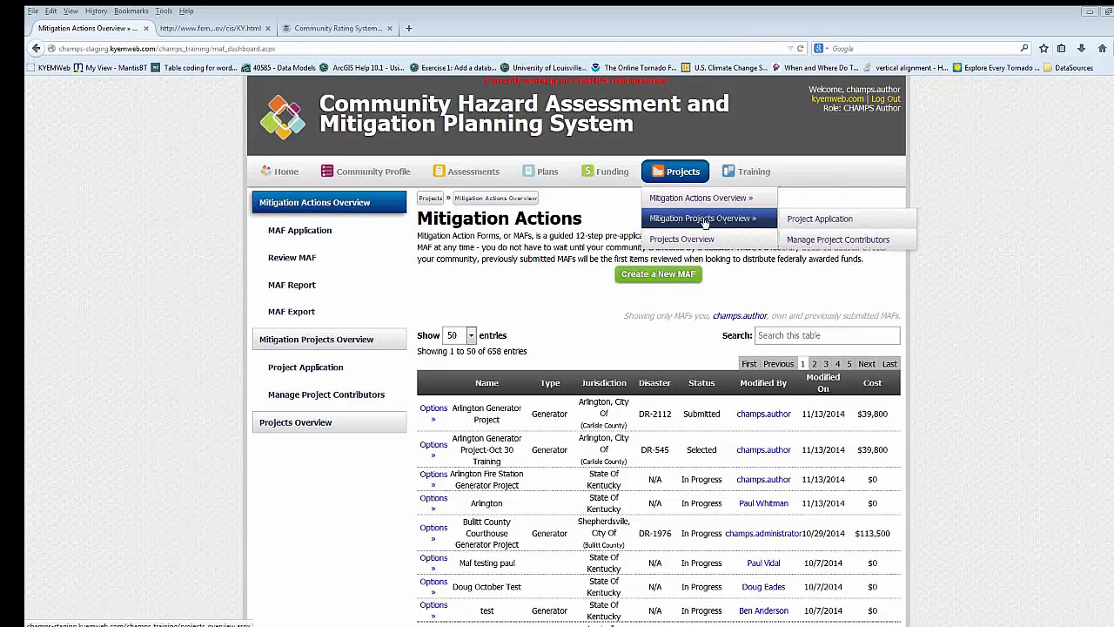
click(705, 220)
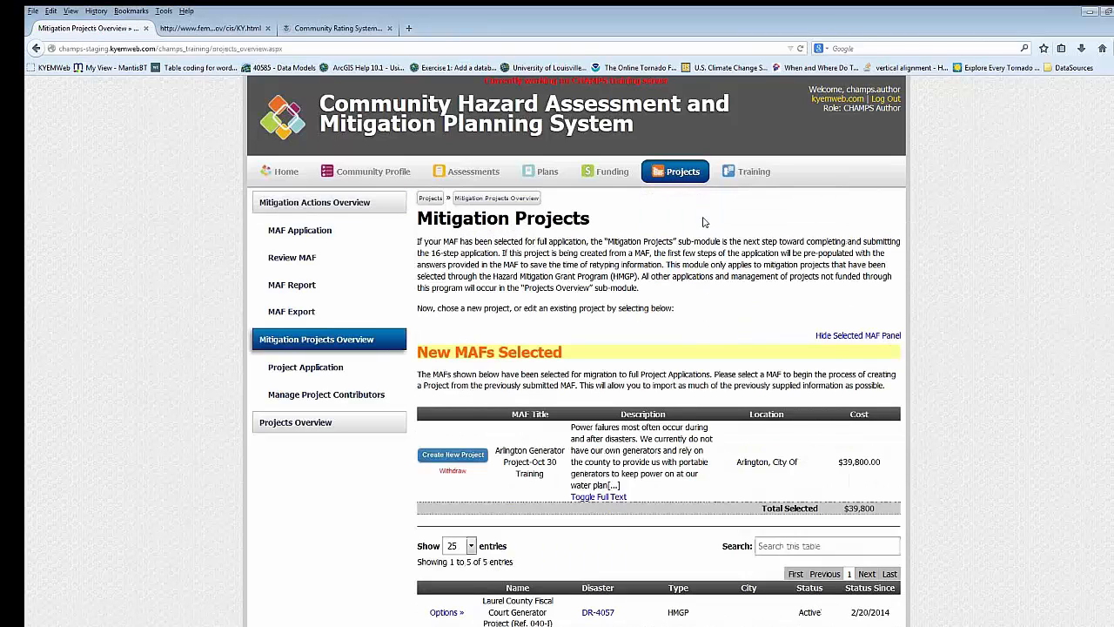
scroll(684, 221, down, 1)
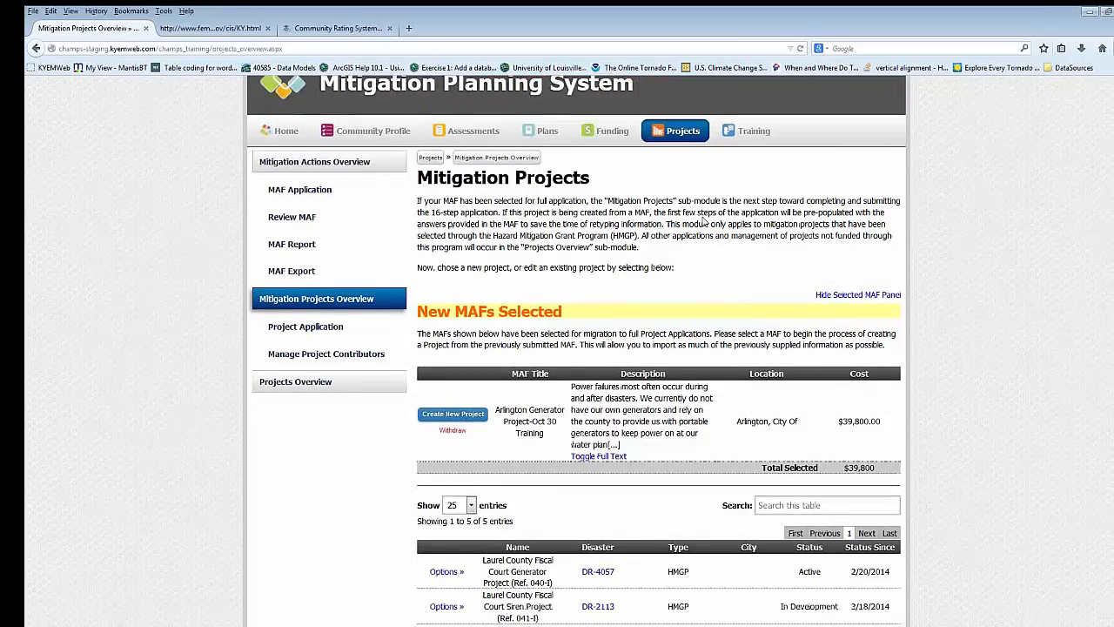
scroll(664, 205, down, 1)
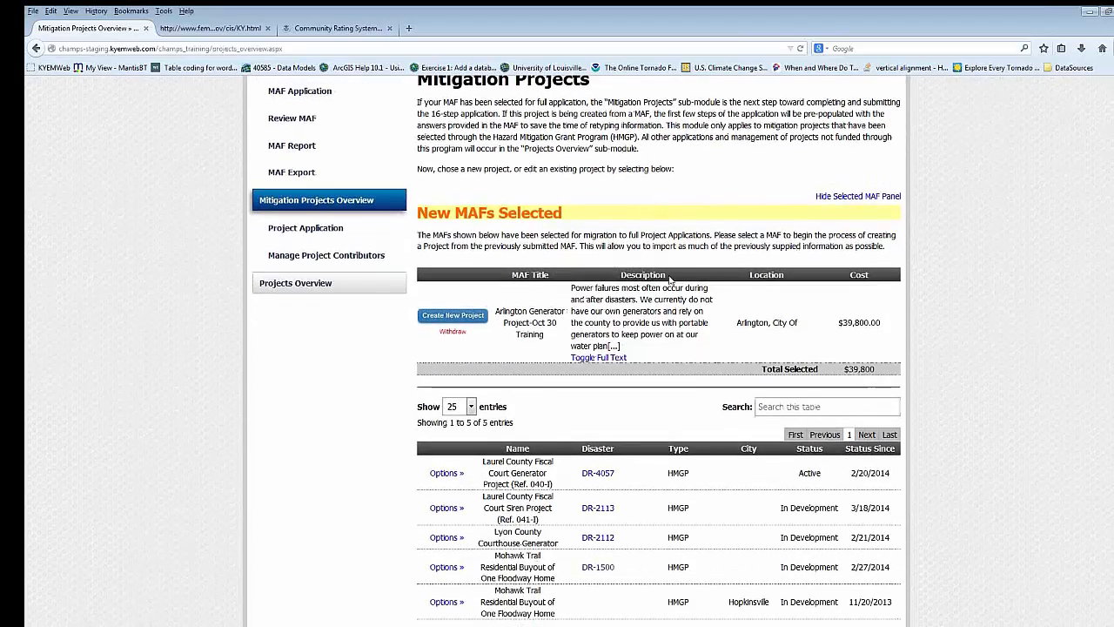
scroll(690, 268, down, 1)
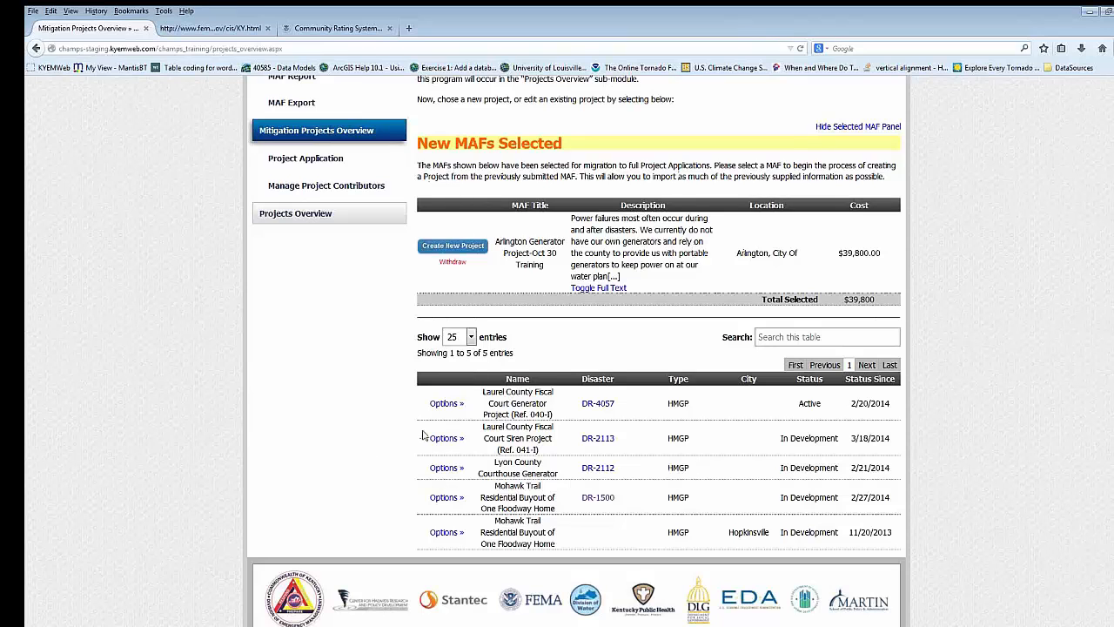
scroll(287, 448, up, 3)
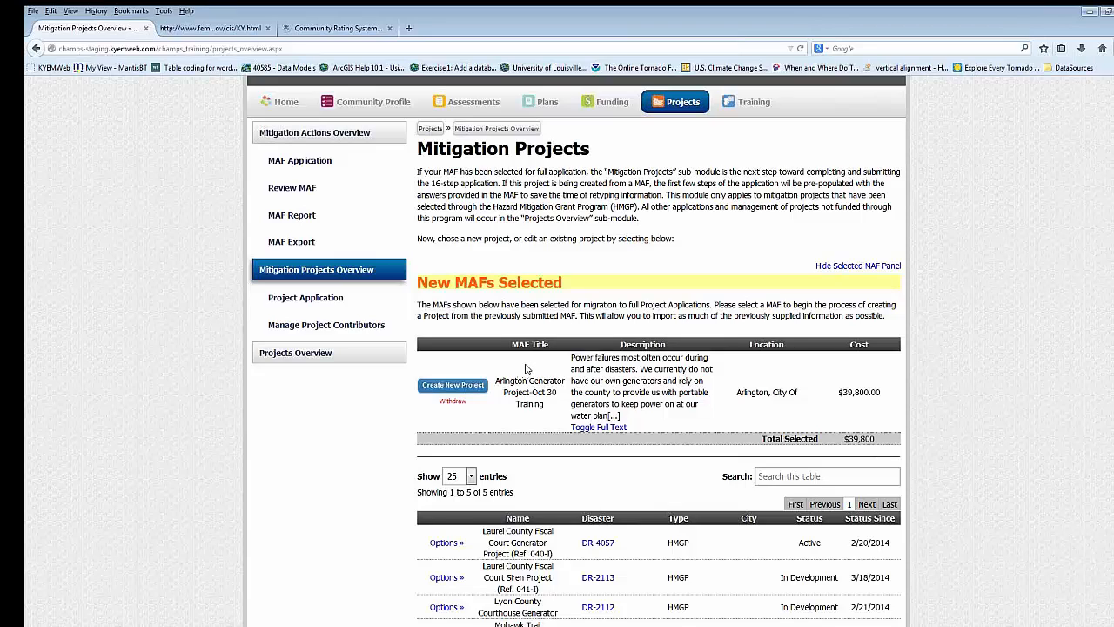
- Create a new project from the selected Arlington Generator Project-Oct 30 Training MAF and associate it with Disaster DR-2112: Severe Storms - April 2011
click(470, 392)
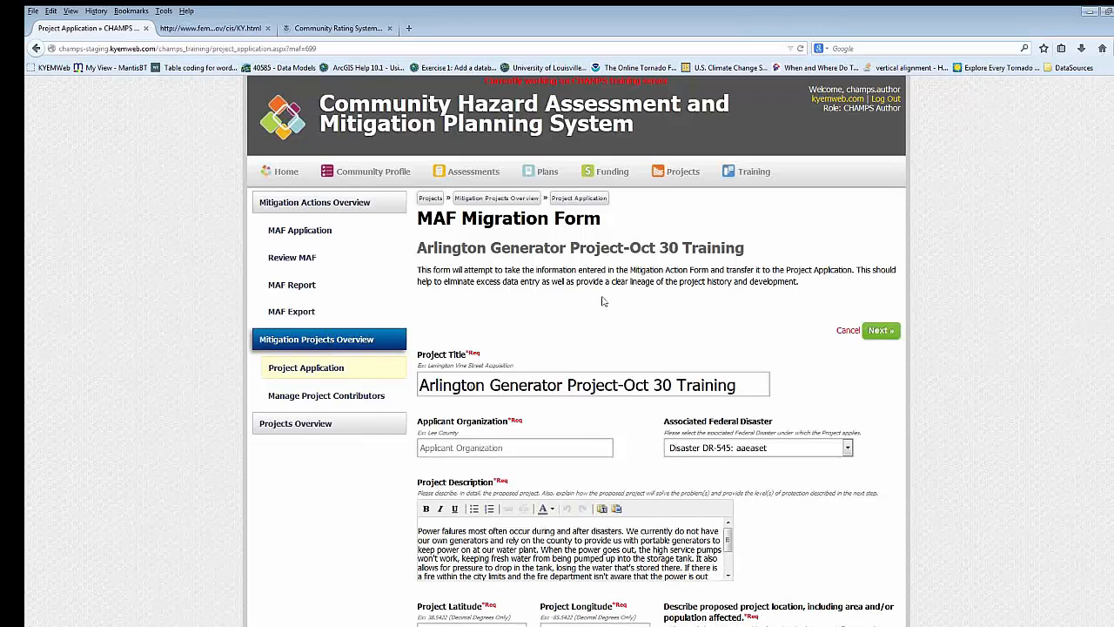
scroll(603, 301, down, 3)
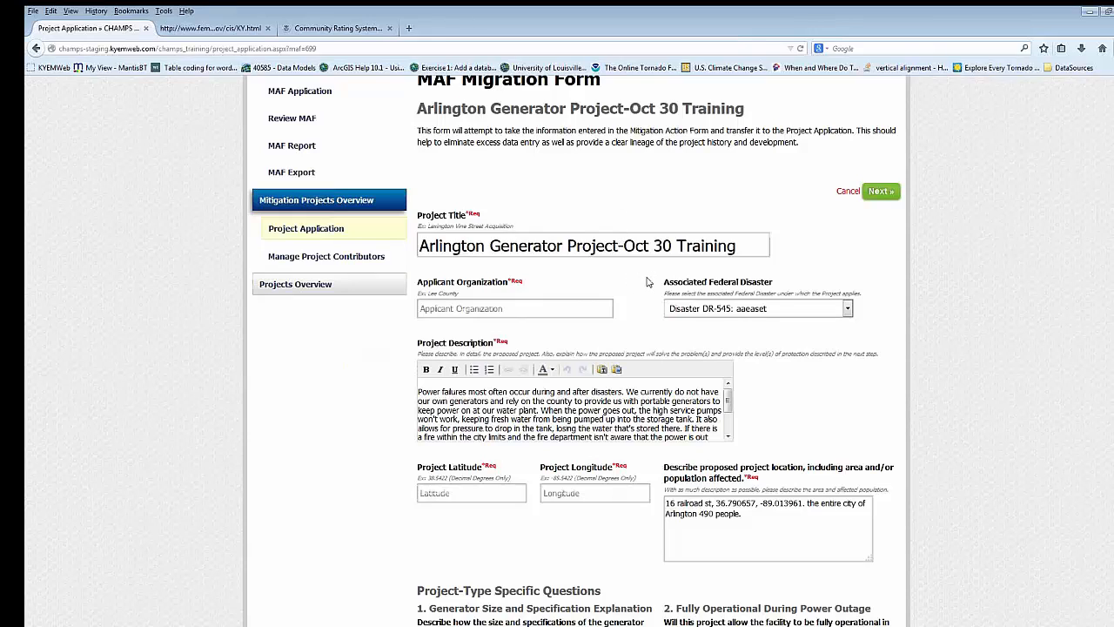
click(779, 312)
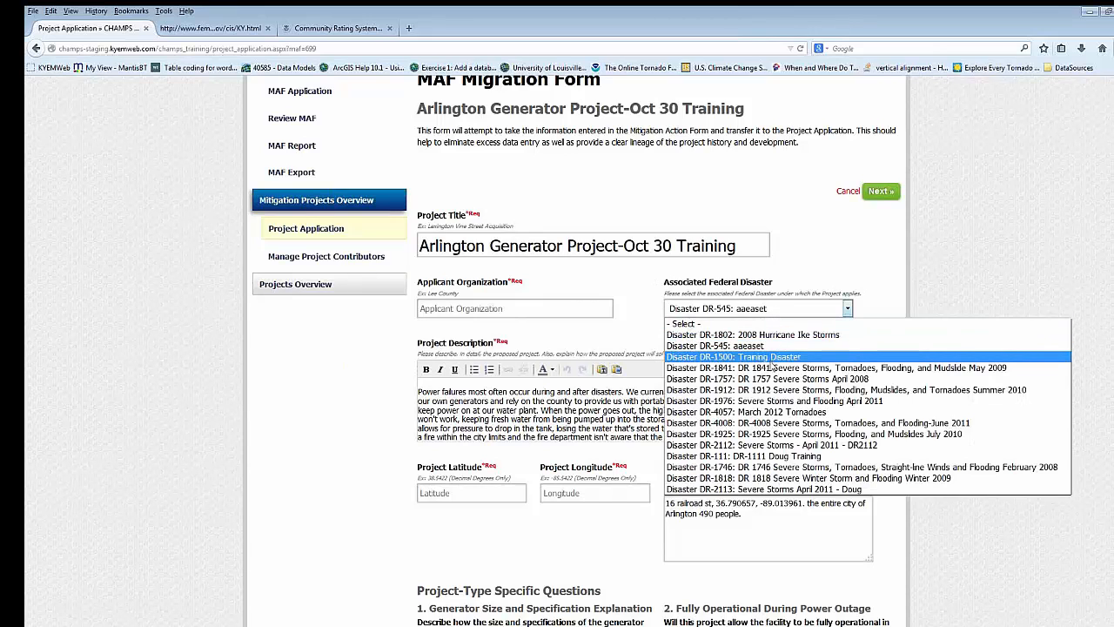
click(770, 447)
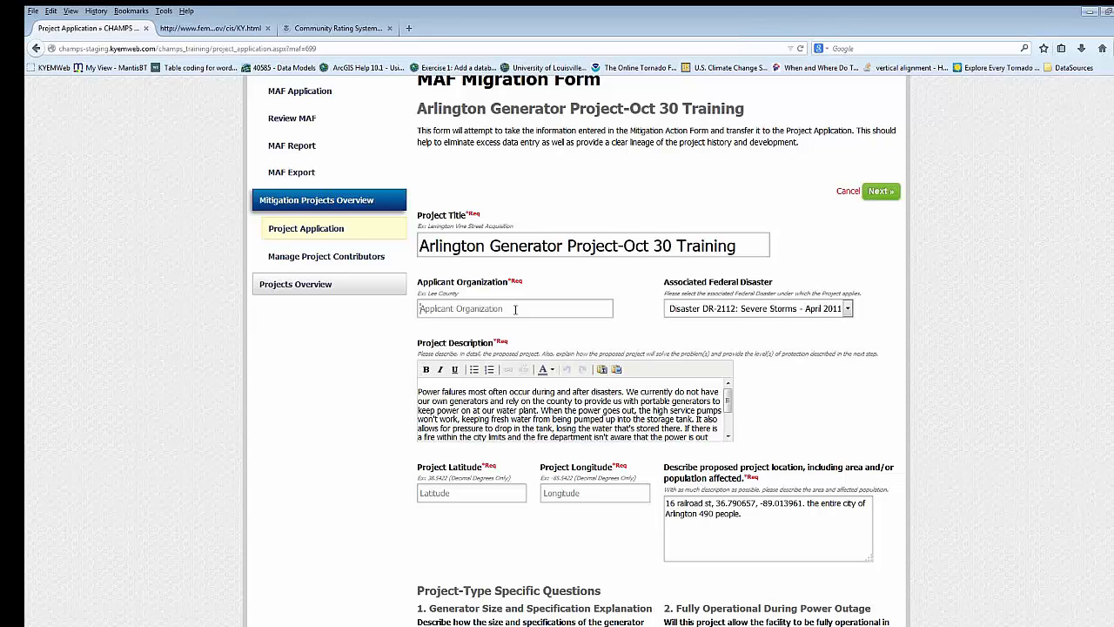
- Enter "City of Arlington" as the applicant organization on the MAF Migration Form
text(c)
key(BackSpace)
text(City of Arlington)
- Copy the longitude -89.013961 from the proposed location description into the Project Longitude field
scroll(483, 288, down, 1)
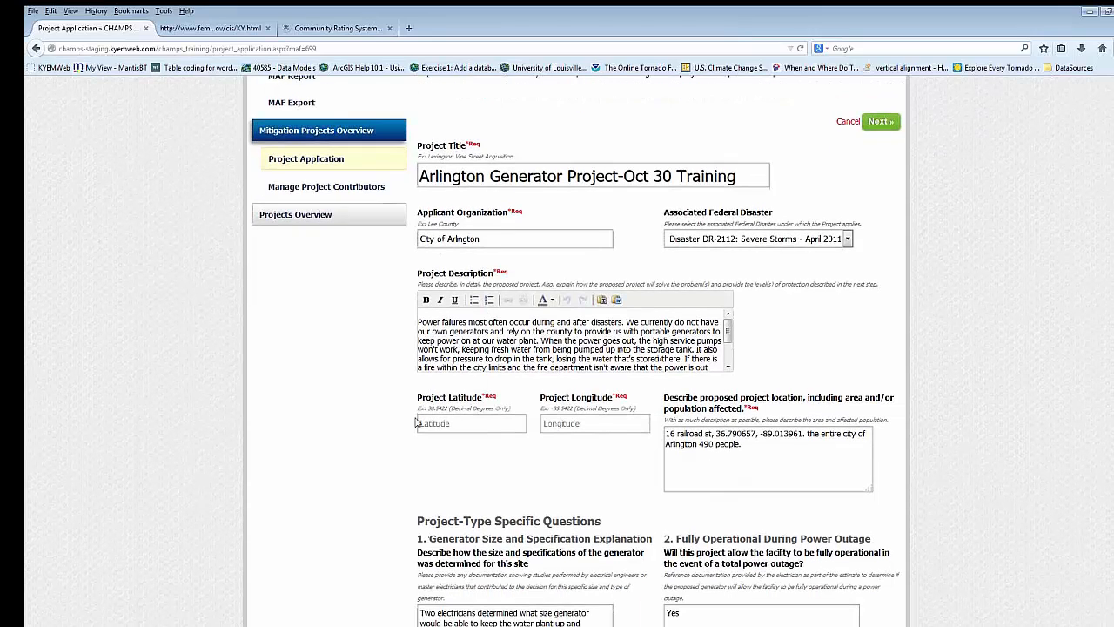
scroll(420, 417, down, 1)
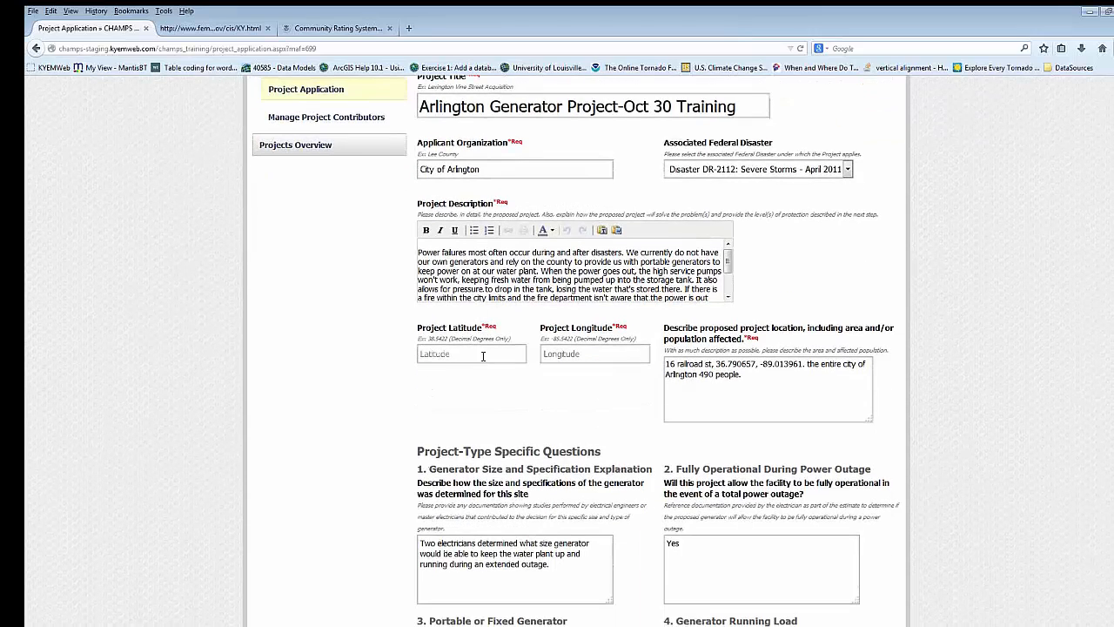
drag(759, 364, 802, 364)
key(ctrl+c)
click(474, 354)
key(ctrl+v)
drag(474, 355, 411, 354)
key(ctrl+x)
click(590, 355)
key(ctrl+v)
- Copy the latitude 36.790657 from the proposed location description into the Project Latitude field
drag(757, 364, 716, 363)
click(491, 356)
key(ctrl+v)
double_click(532, 371)
click(540, 322)
- Review the migrated answers to the generator project-type questions and continue to step 2, Project Contacts
scroll(574, 326, down, 2)
scroll(579, 324, down, 2)
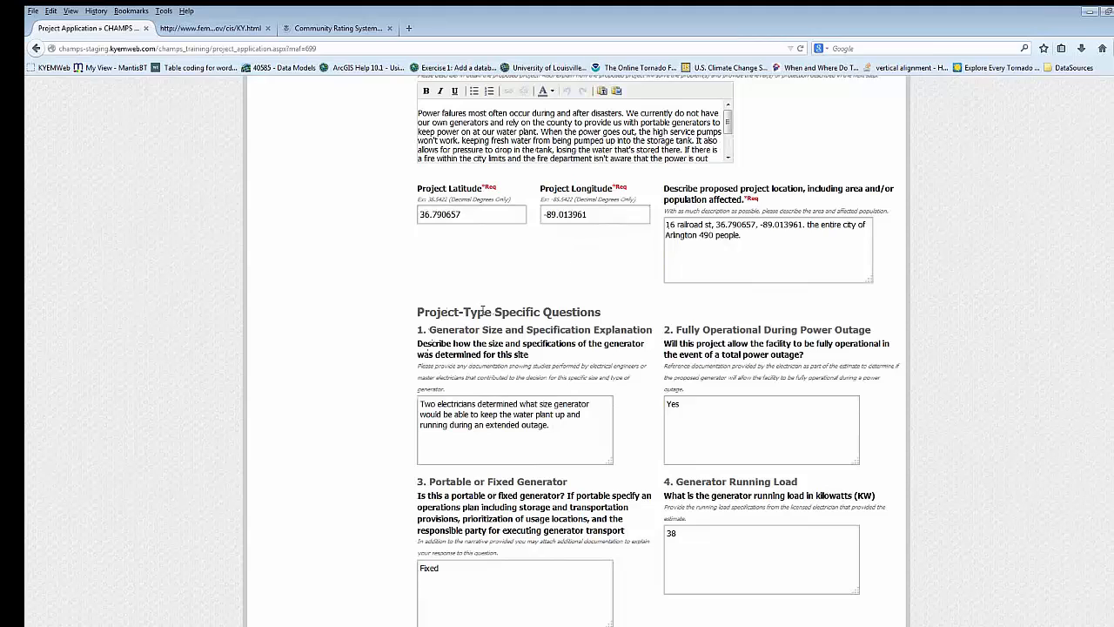
scroll(570, 328, down, 10)
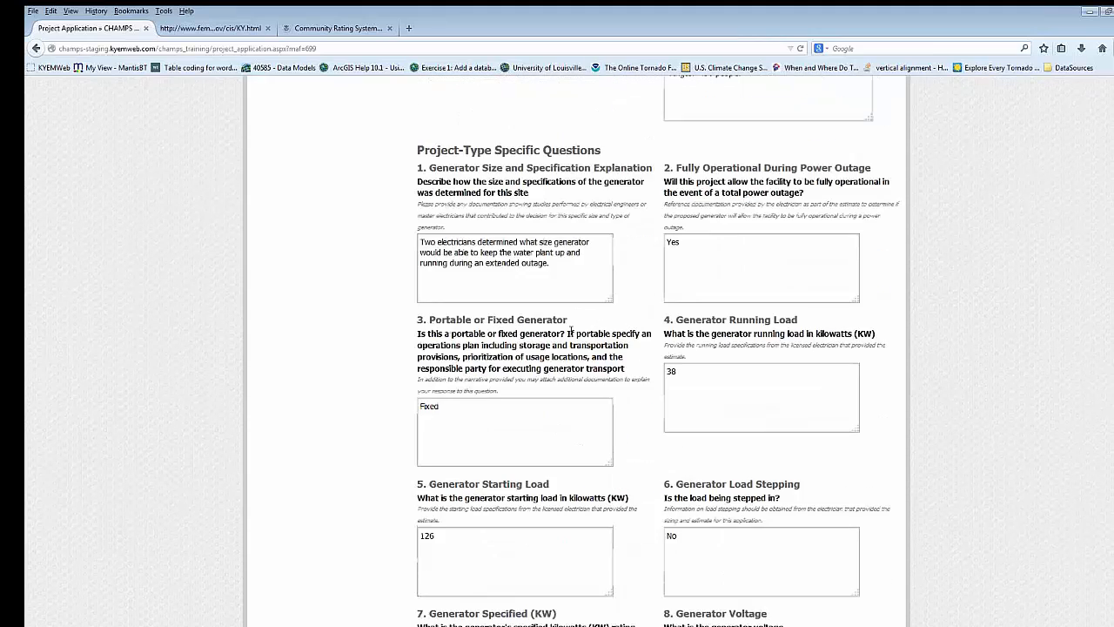
scroll(622, 197, down, 5)
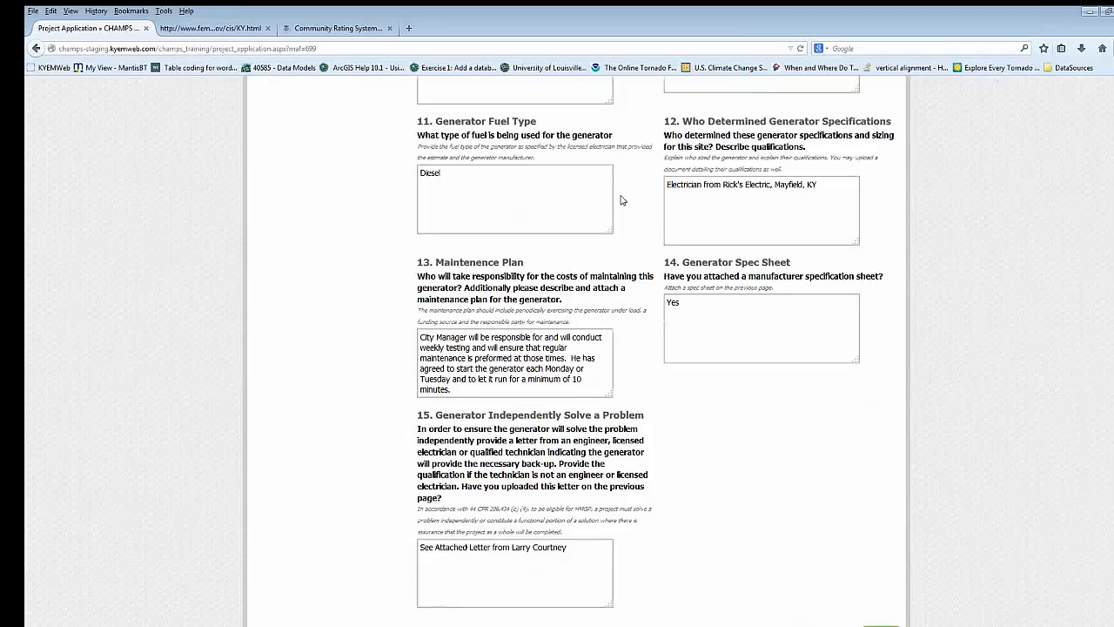
scroll(681, 360, up, 15)
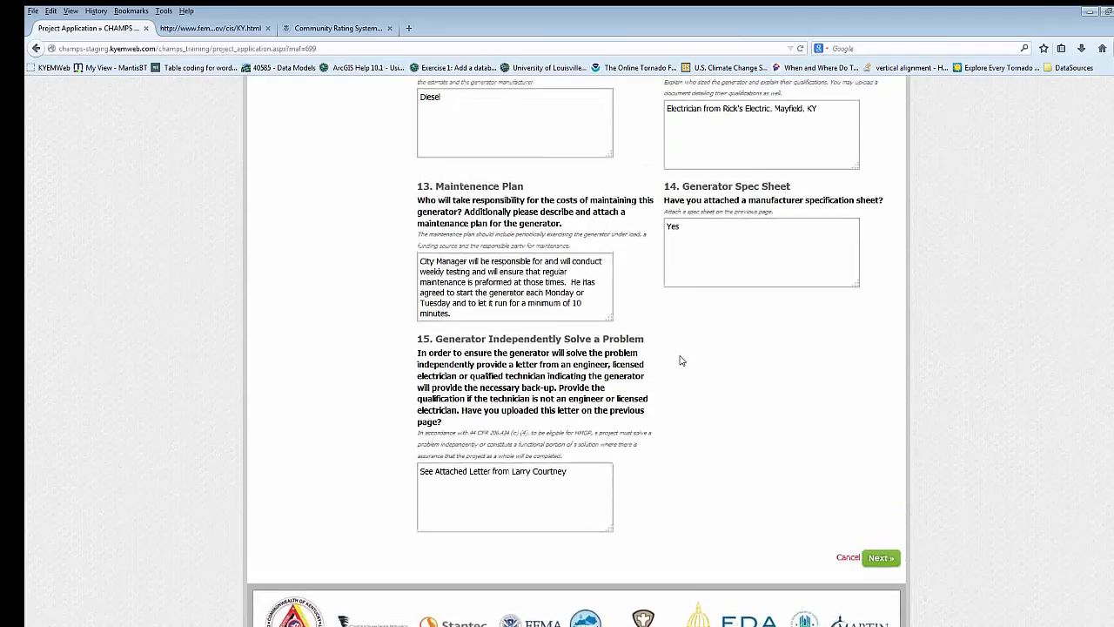
scroll(684, 365, down, 8)
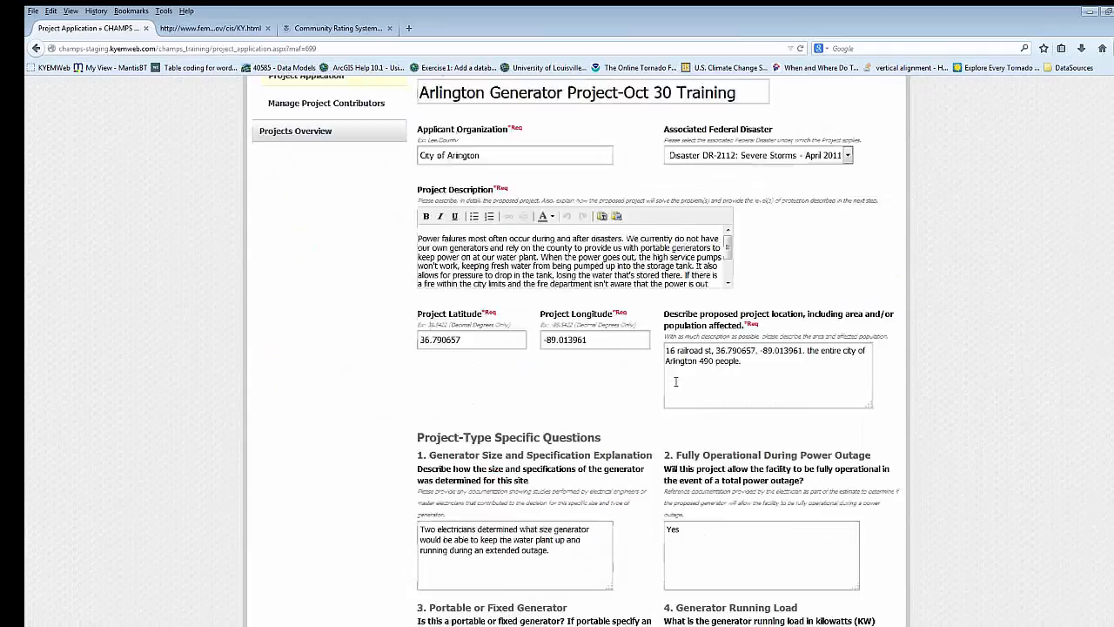
scroll(573, 237, up, 5)
scroll(572, 236, up, 5)
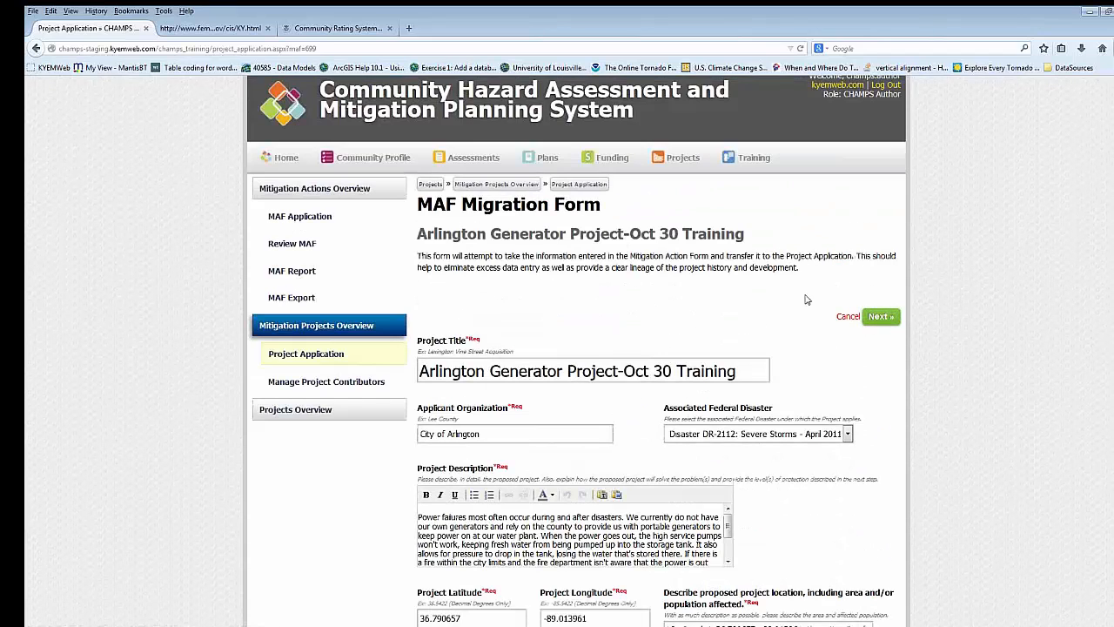
click(881, 316)
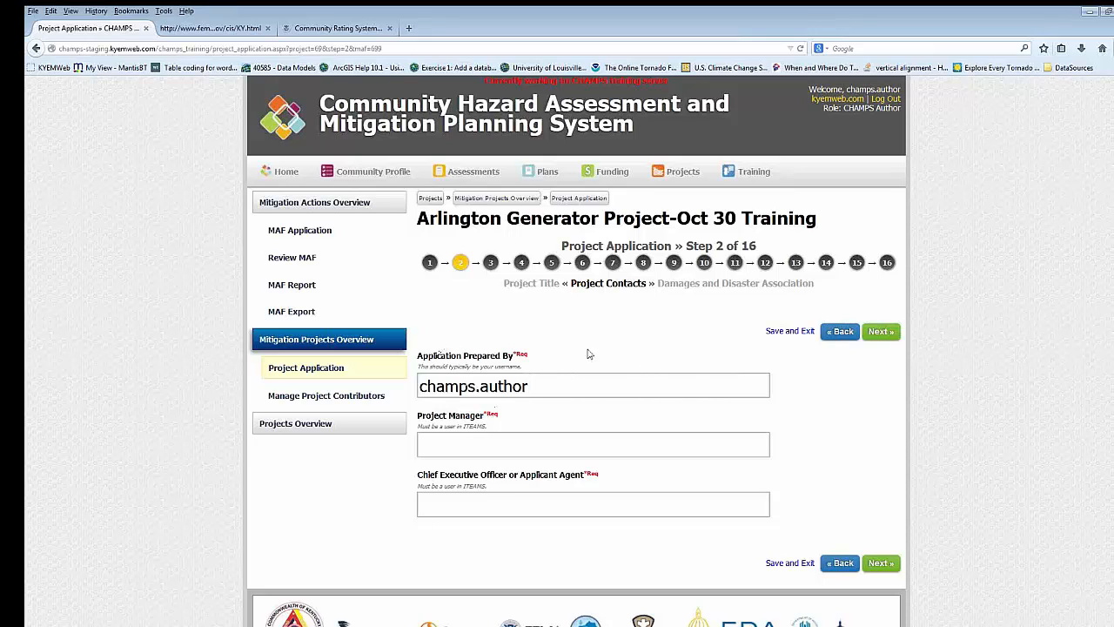
- Check the available Project Manager choices without selecting one and go to step 3, Damages and Disaster Association
click(470, 444)
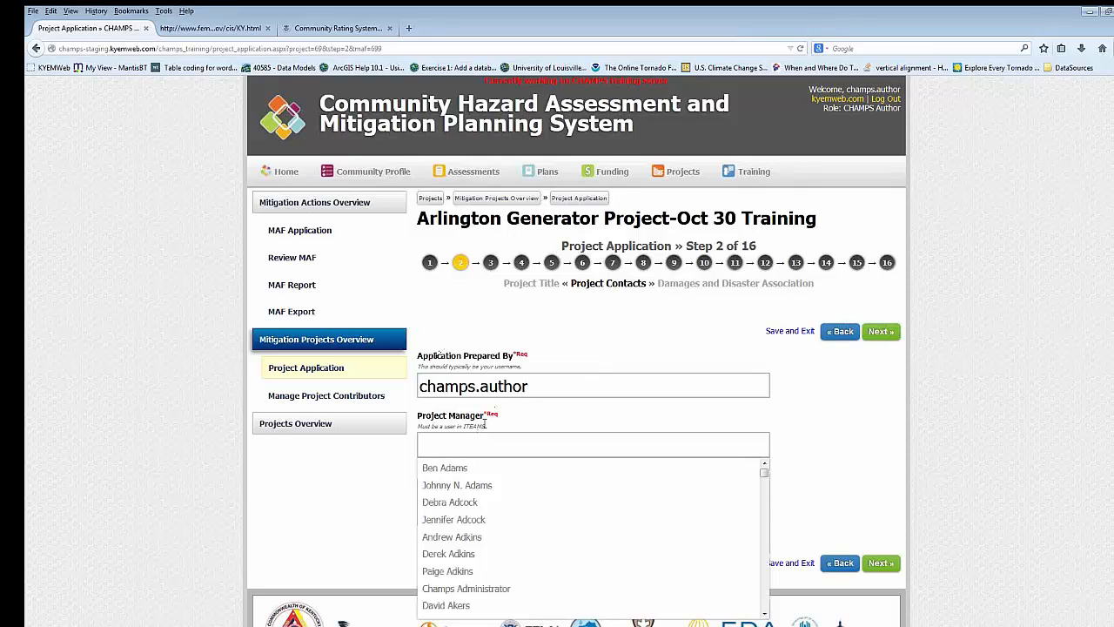
click(518, 428)
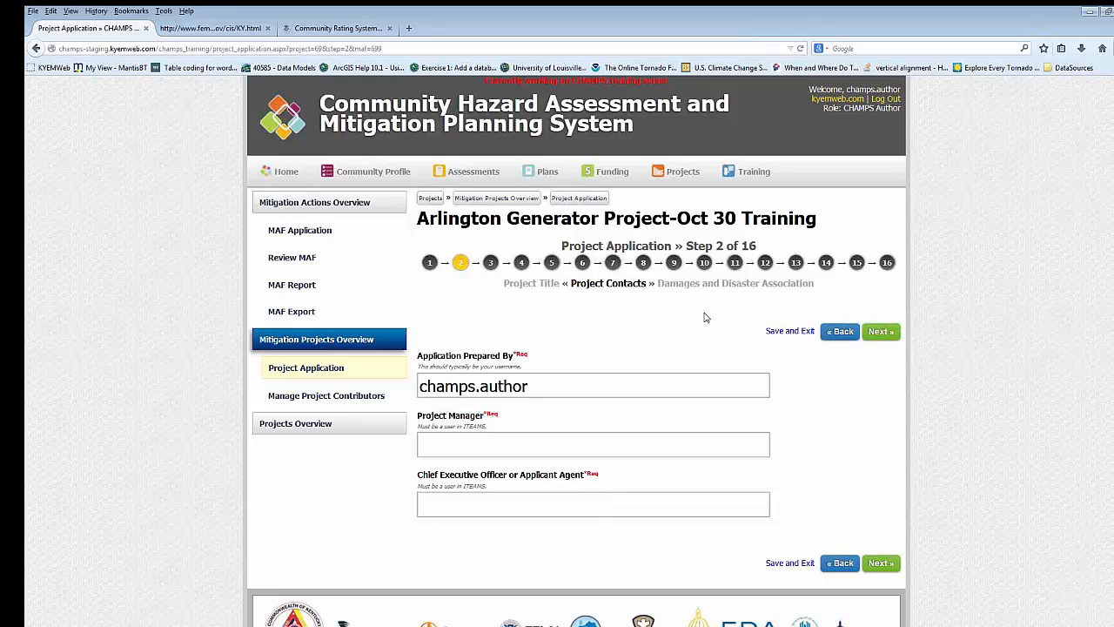
click(491, 262)
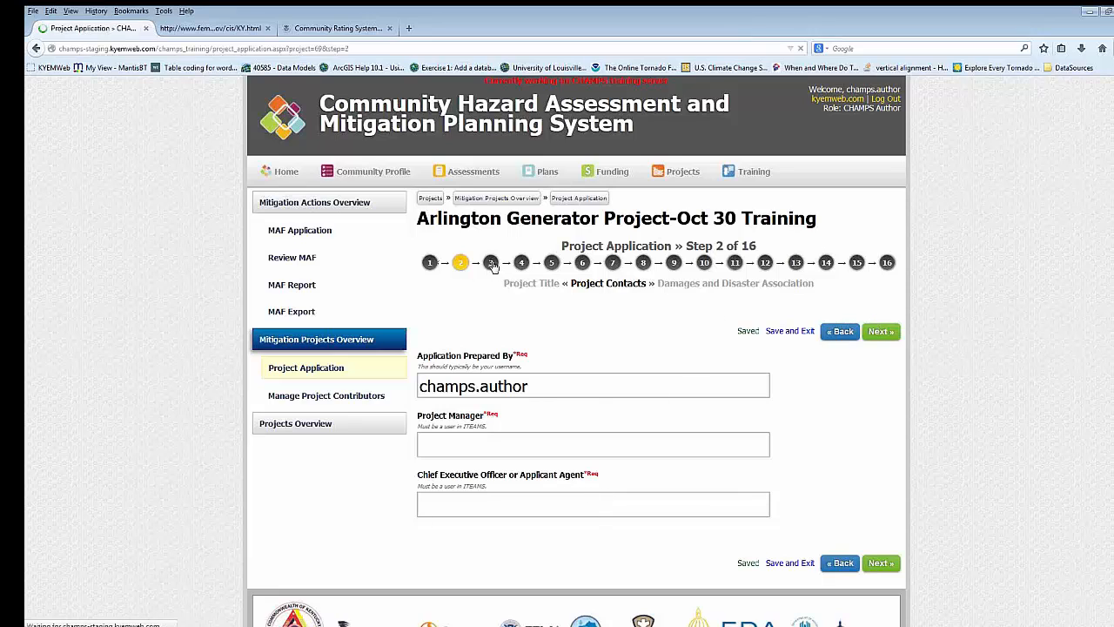
- Examine the disaster association, program type, project type, past damages overview and detailed damages table of step 3
scroll(679, 359, down, 3)
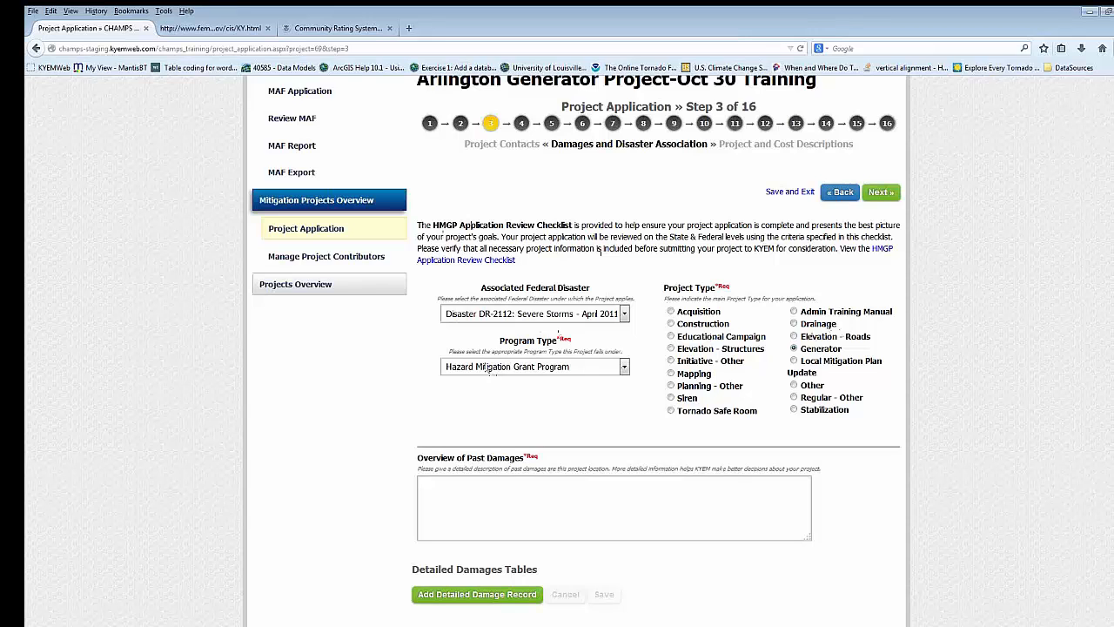
scroll(514, 409, down, 2)
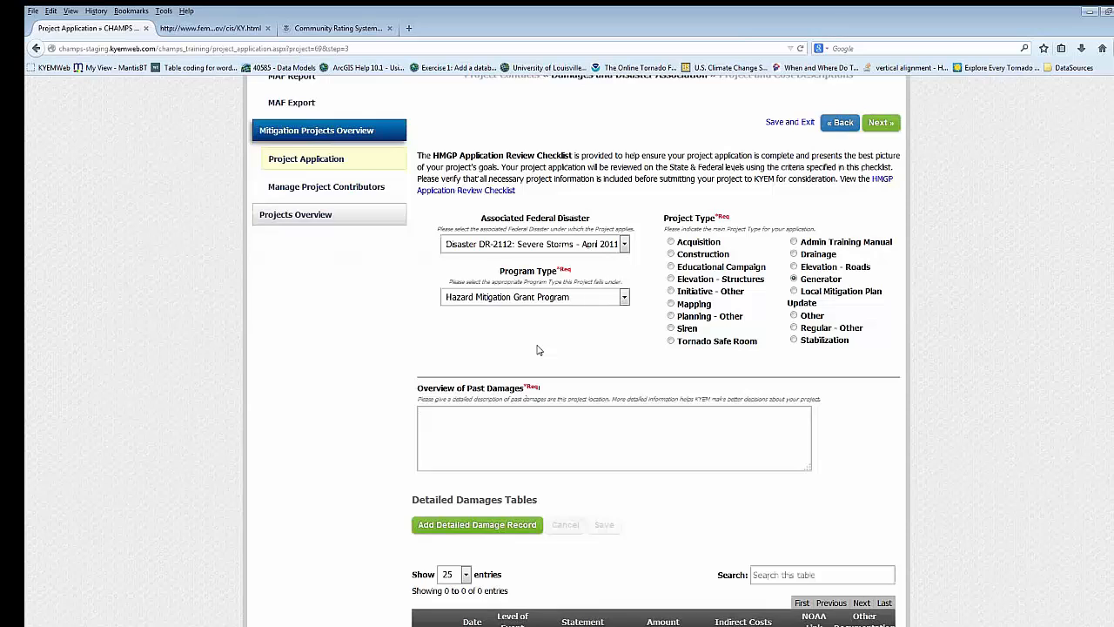
scroll(538, 348, down, 2)
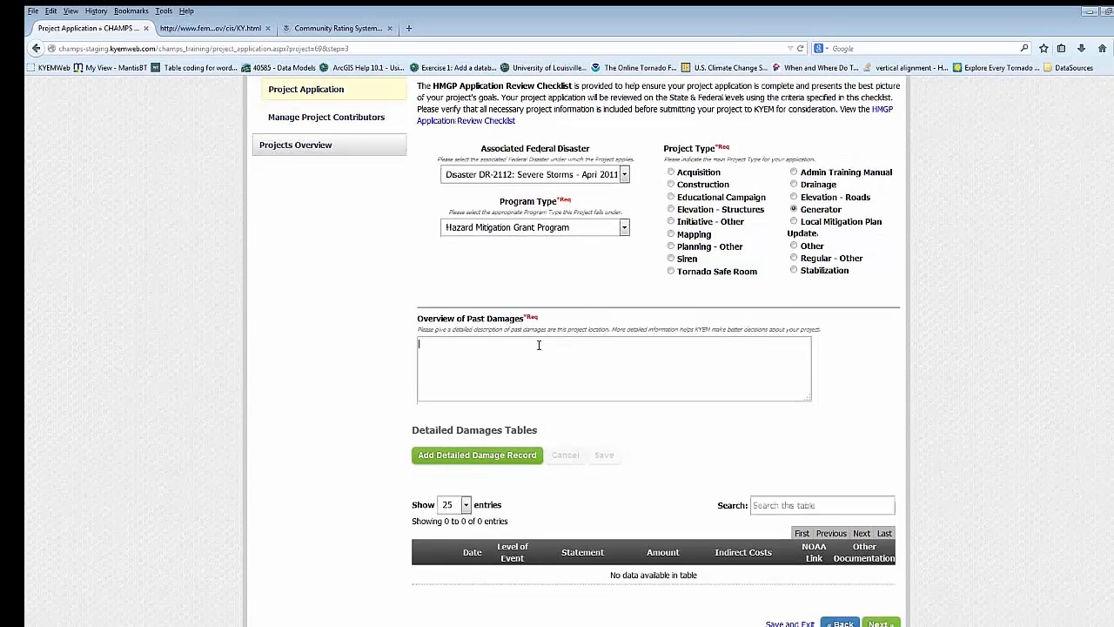
scroll(550, 383, down, 2)
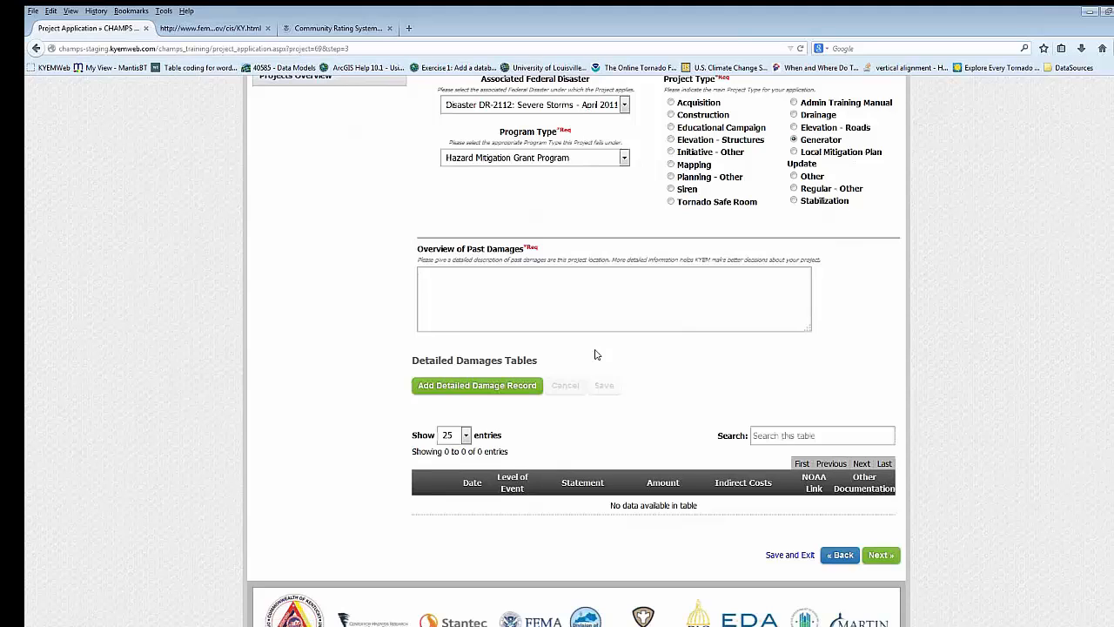
click(504, 313)
scroll(574, 305, up, 3)
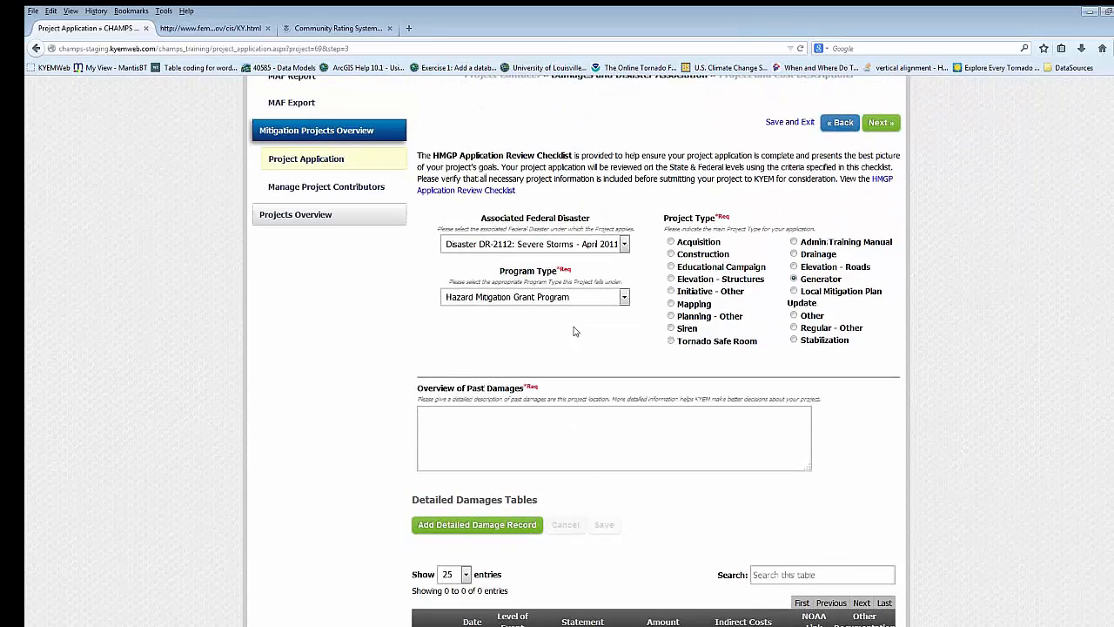
scroll(581, 354, down, 2)
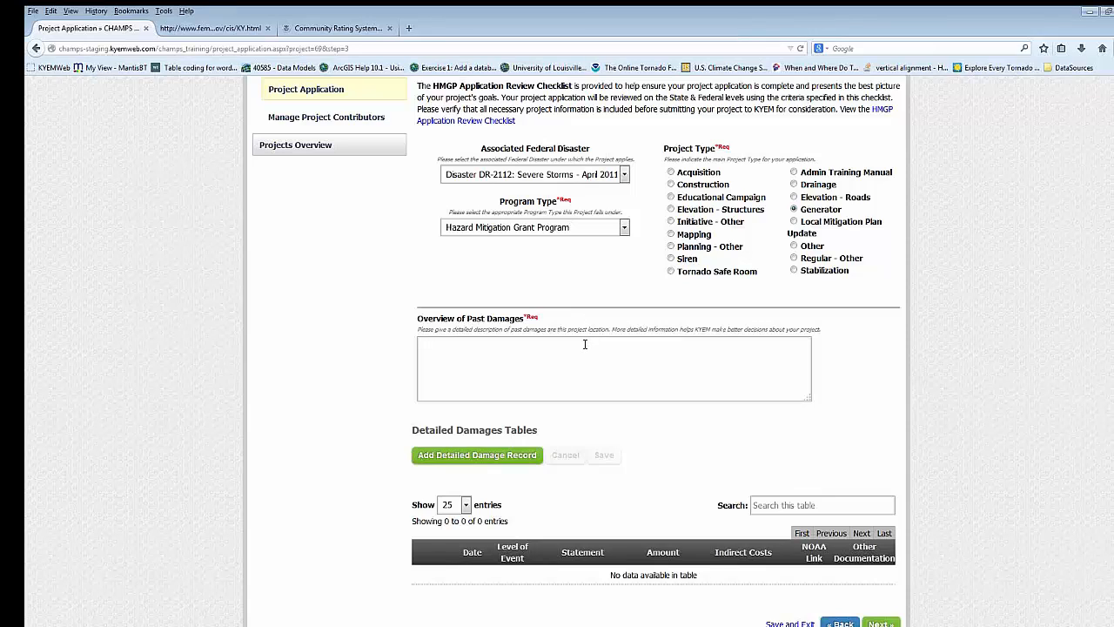
scroll(585, 344, down, 1)
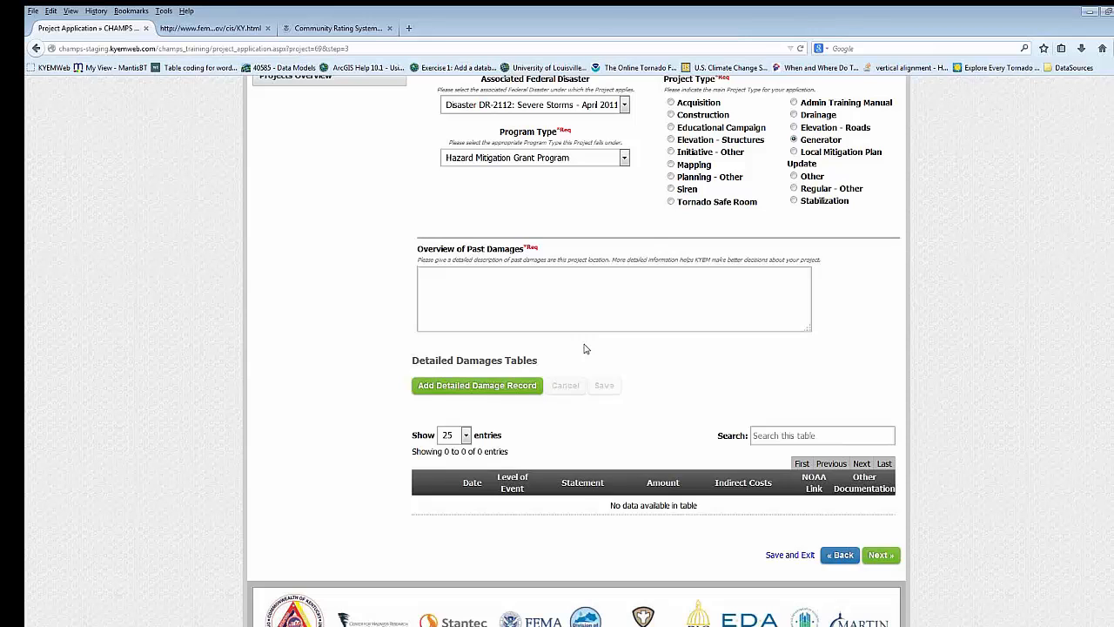
scroll(490, 348, down, 2)
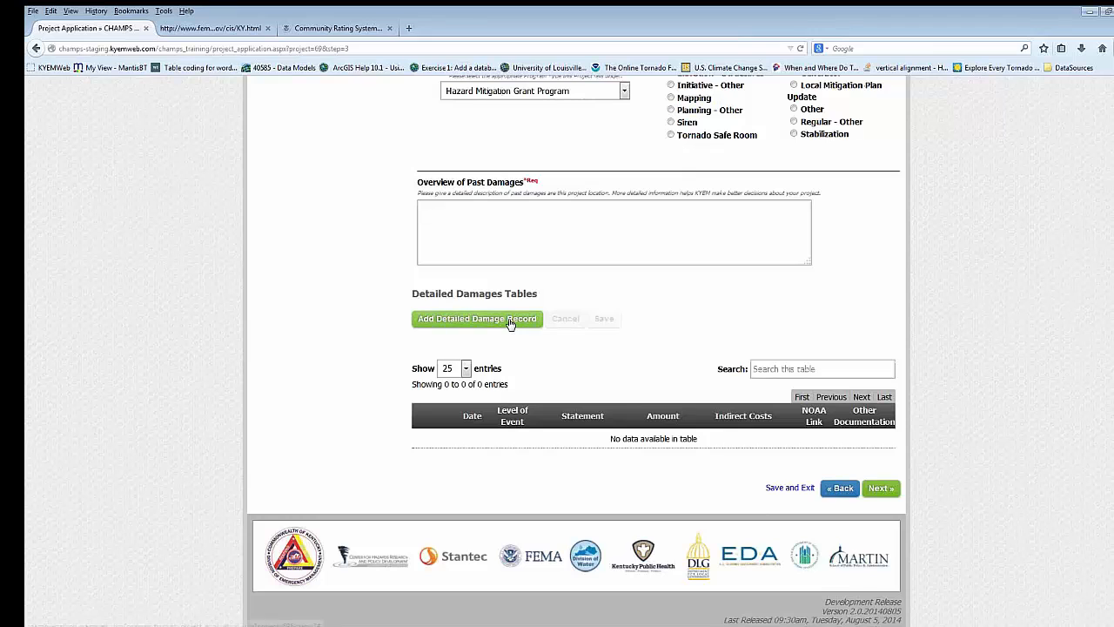
- Start a new detailed damage record and set its damage date to 08/25/1995
click(511, 320)
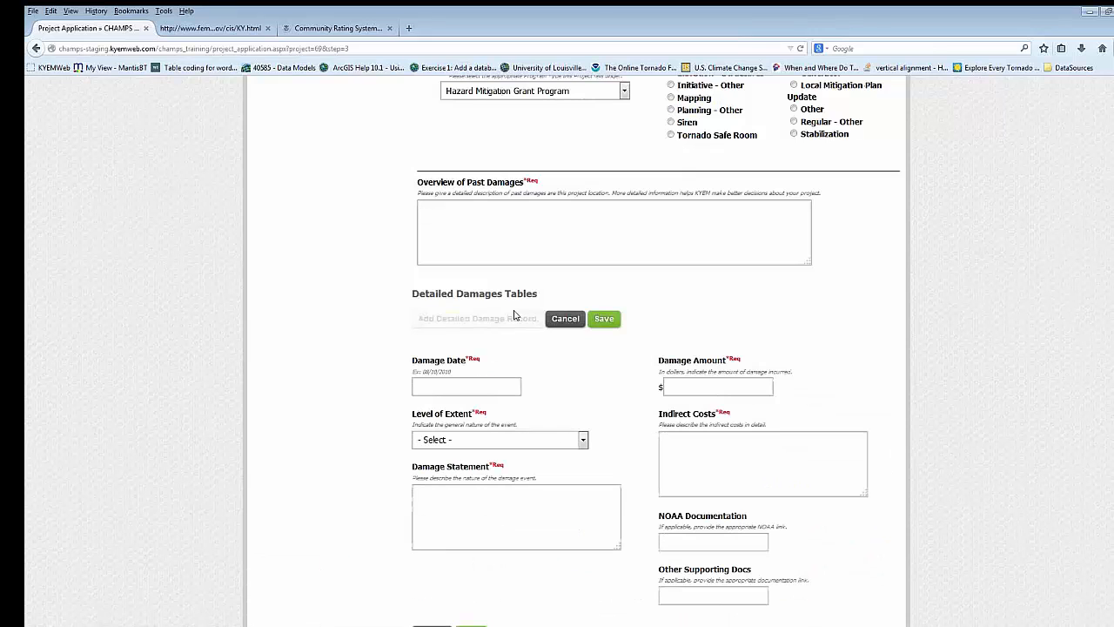
scroll(515, 313, down, 1)
click(491, 316)
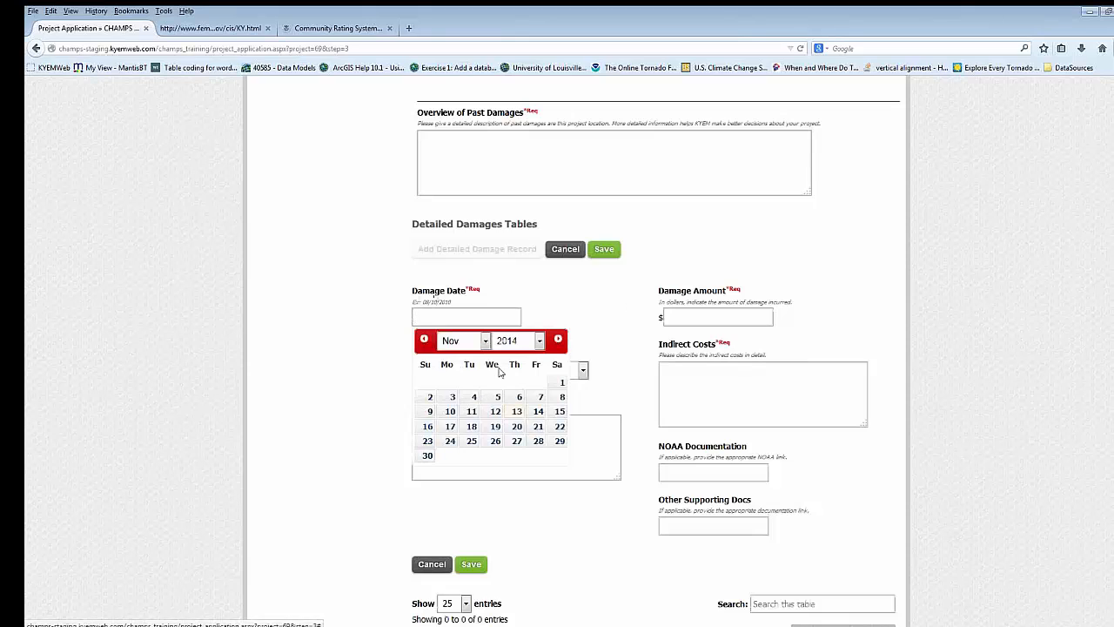
click(539, 342)
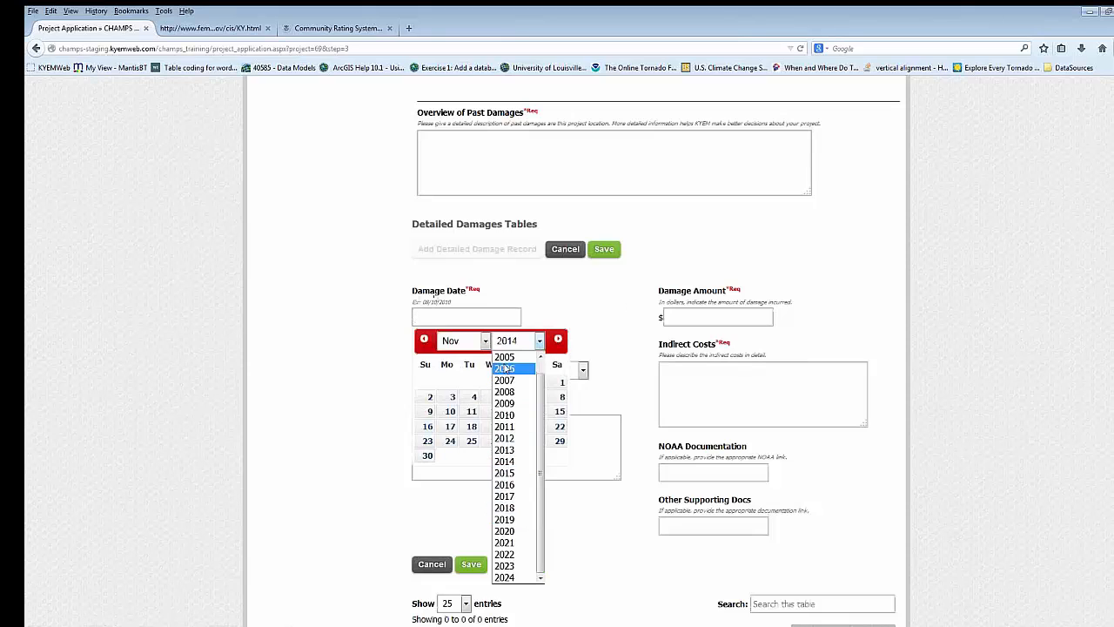
click(484, 318)
text(08/)
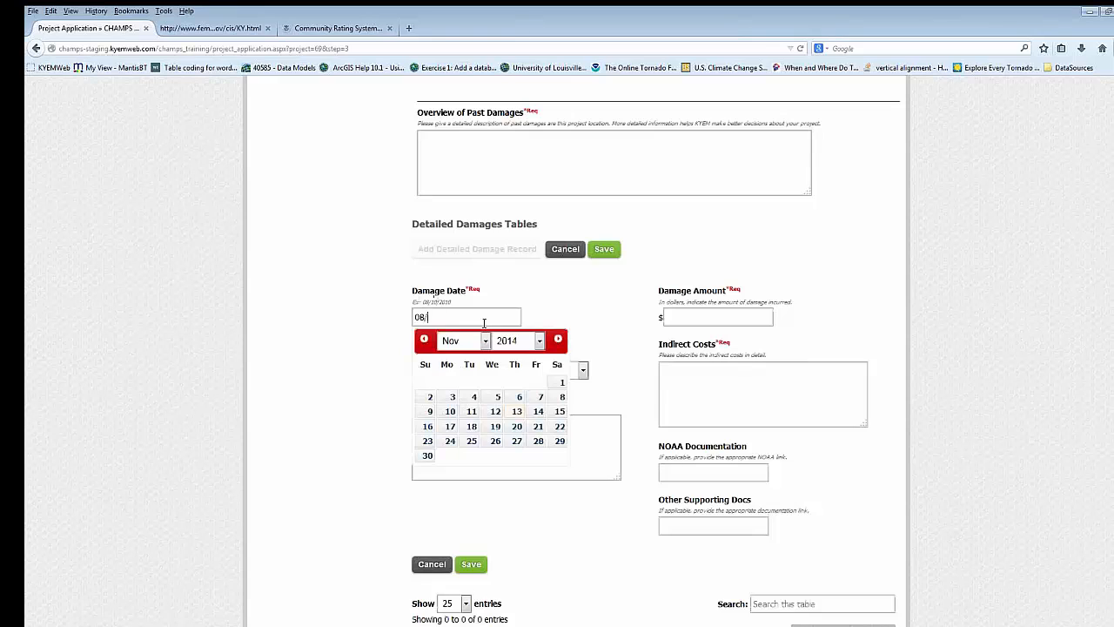
text(25/1995)
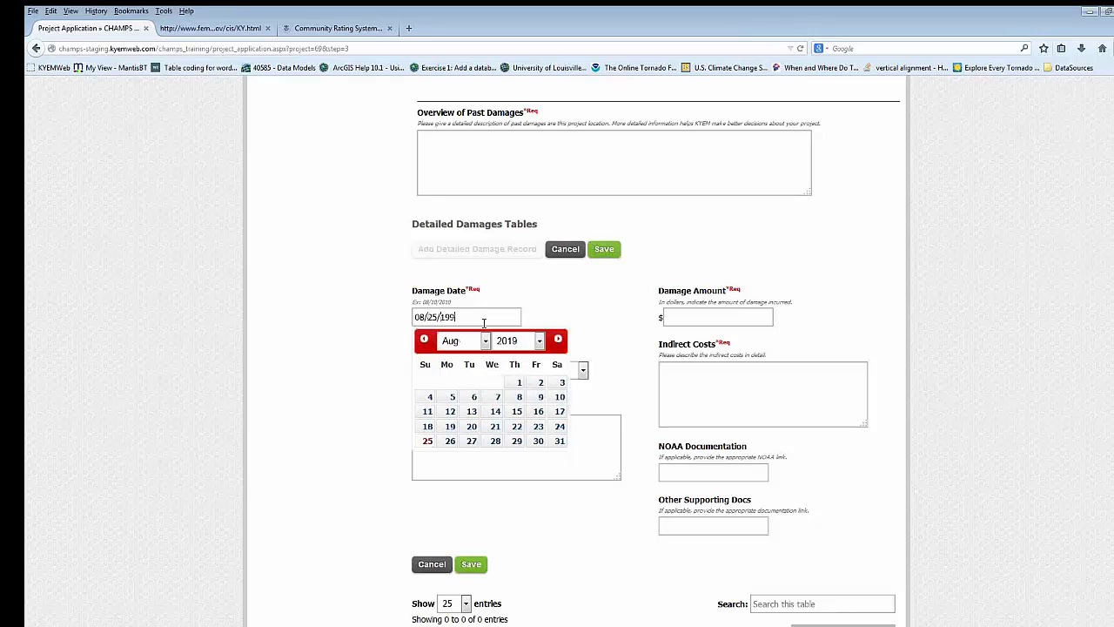
click(527, 305)
- Check the available Level of Extent choices and look over the record's damage statement, amount and documentation fields
click(562, 375)
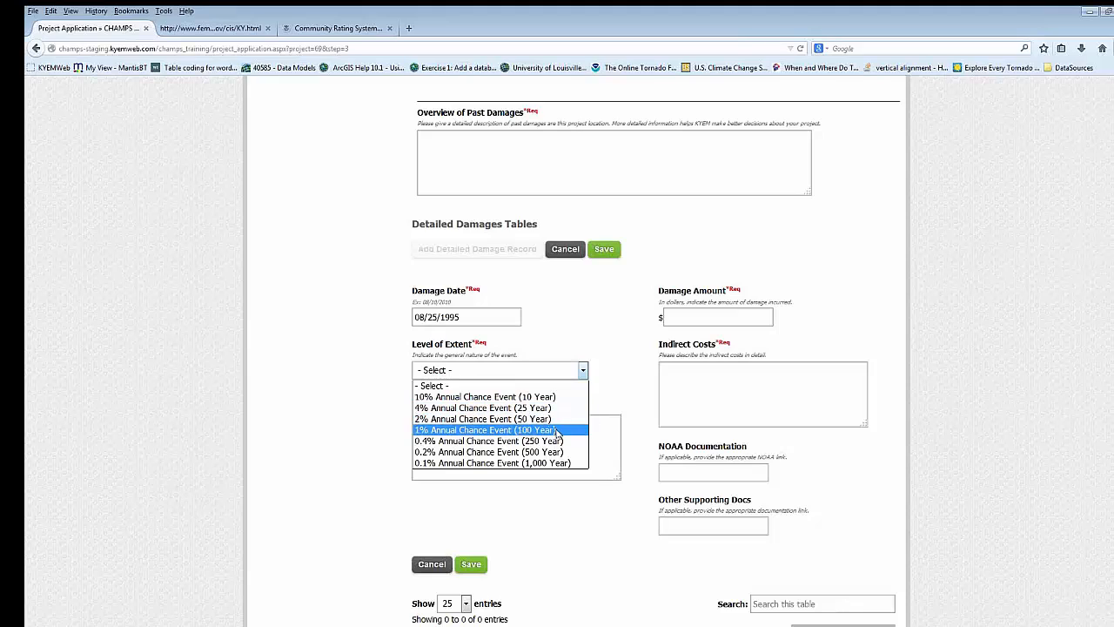
click(591, 331)
click(527, 435)
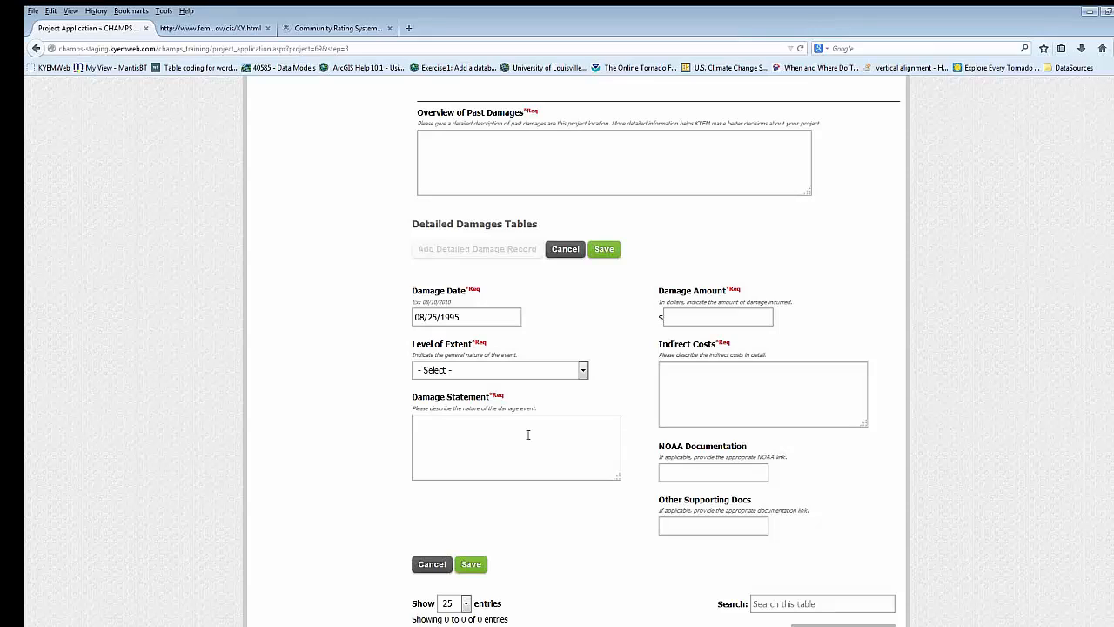
click(674, 319)
scroll(680, 386, down, 2)
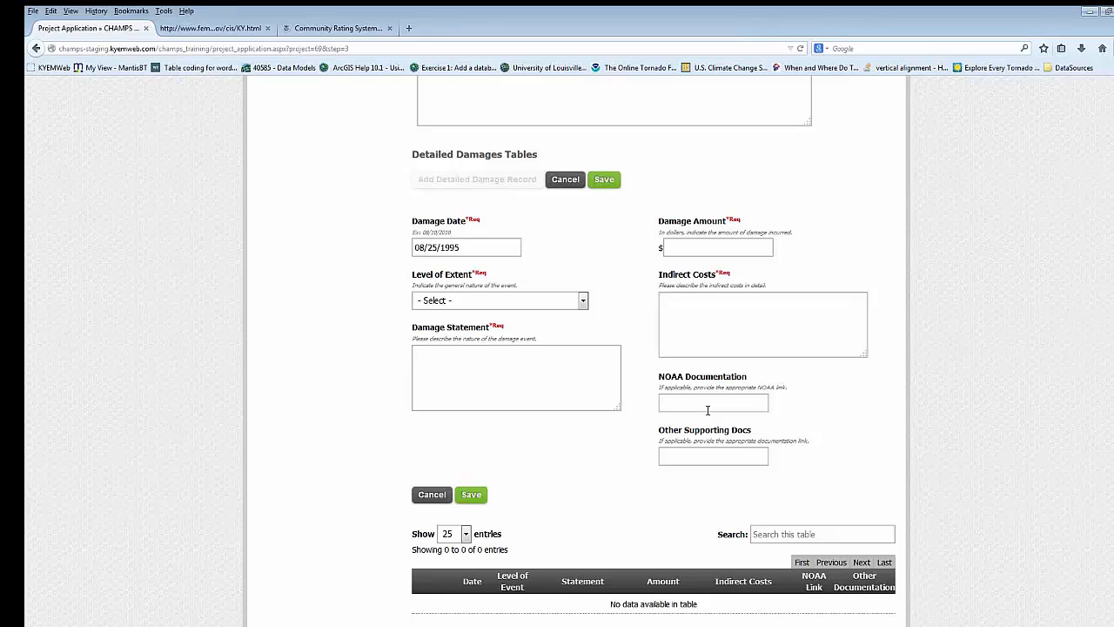
- Copy the web address of the FEMA Community Rating System page into the record's NOAA Documentation field
click(314, 28)
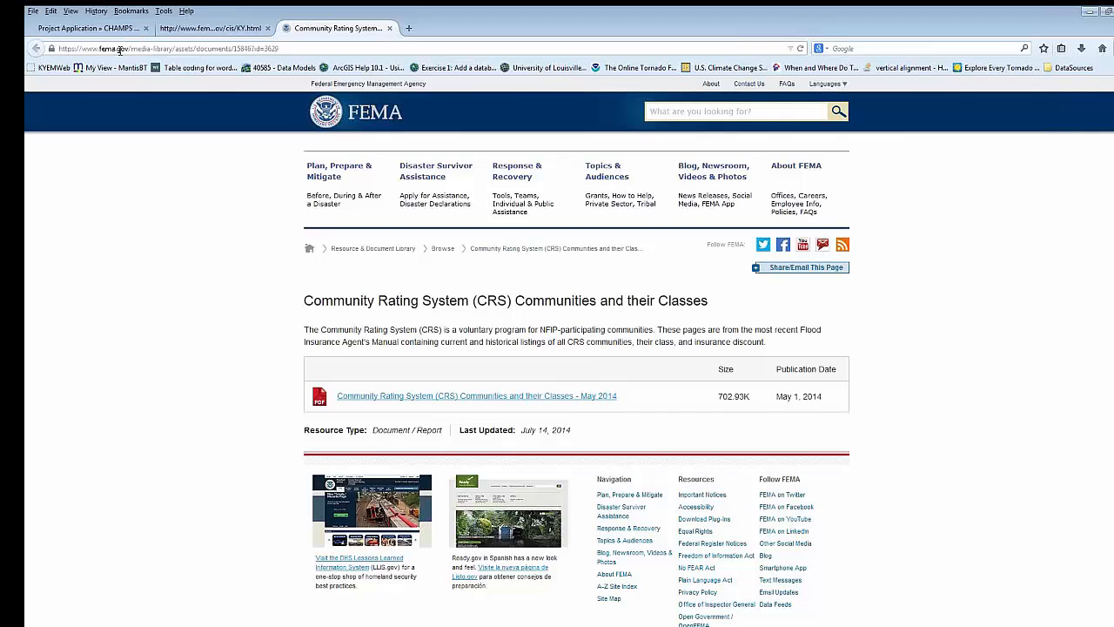
click(199, 50)
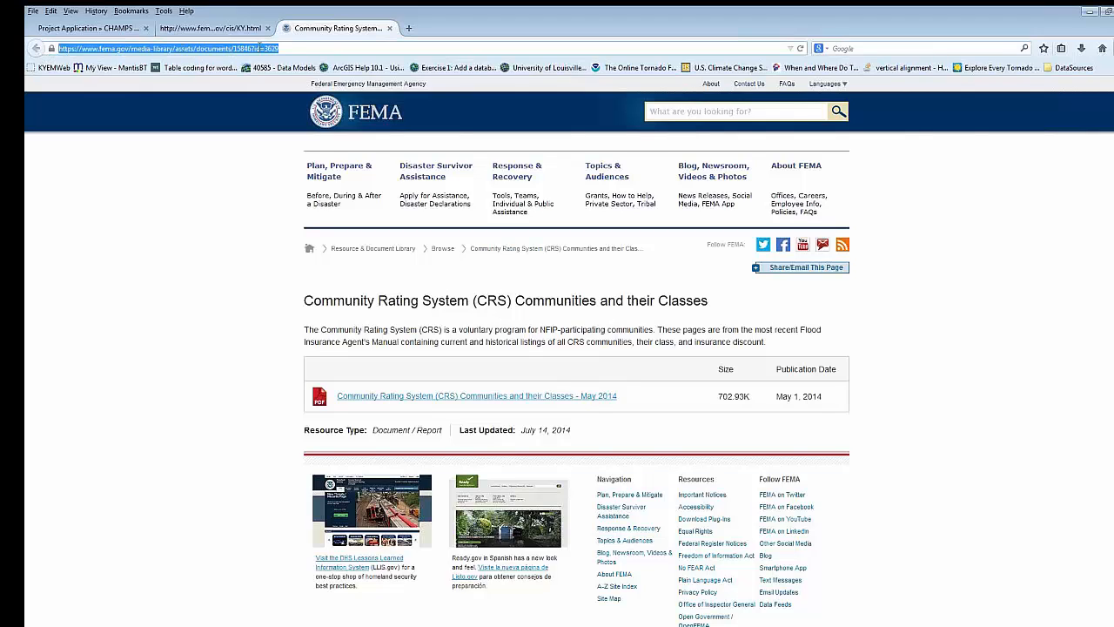
right_click(259, 48)
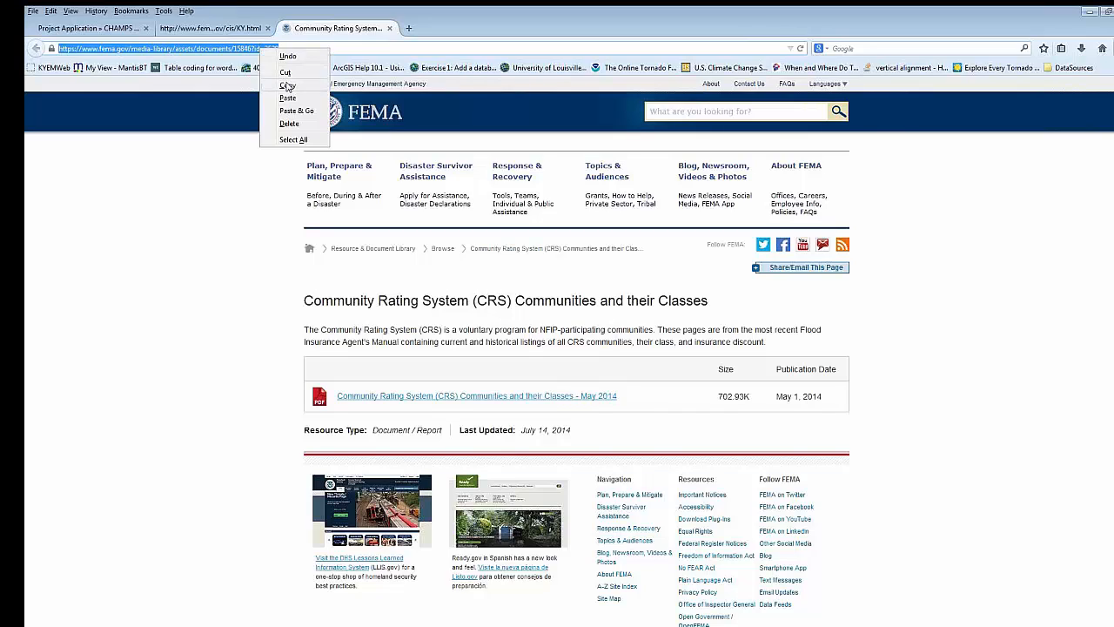
click(288, 85)
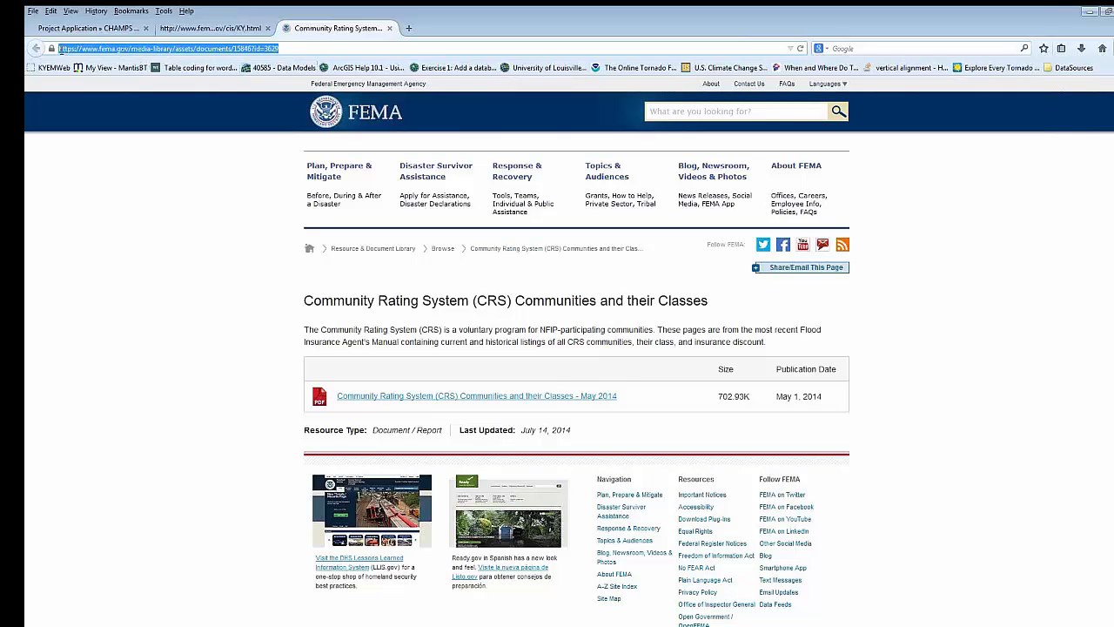
click(77, 35)
right_click(685, 402)
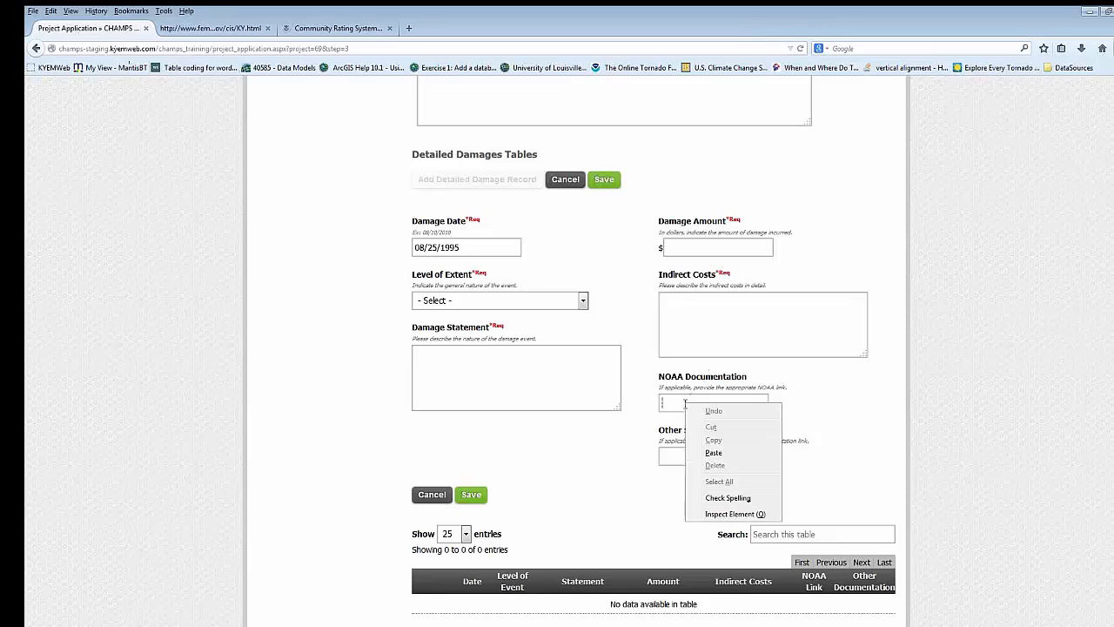
click(712, 453)
drag(723, 404, 581, 401)
- Paste the same FEMA page address into the Other Supporting Docs field
click(733, 455)
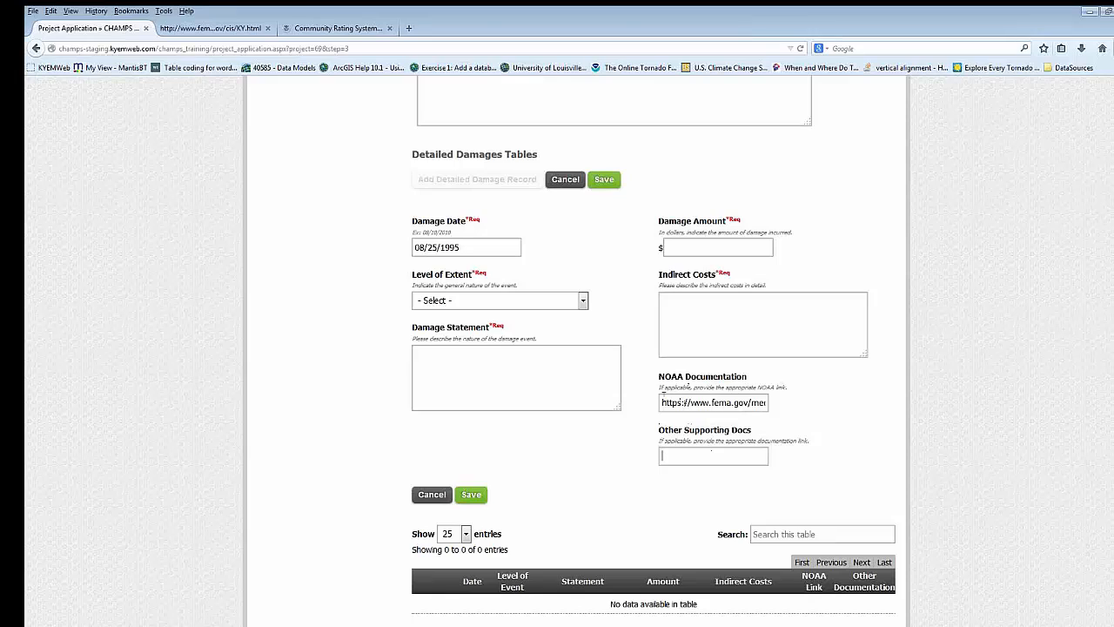
right_click(687, 454)
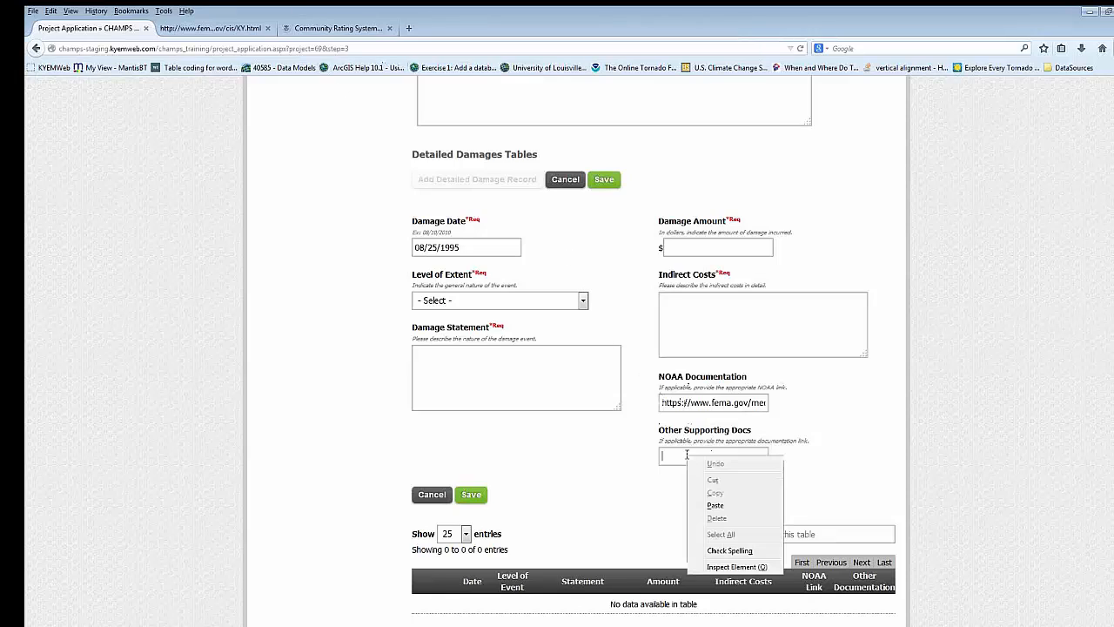
click(712, 505)
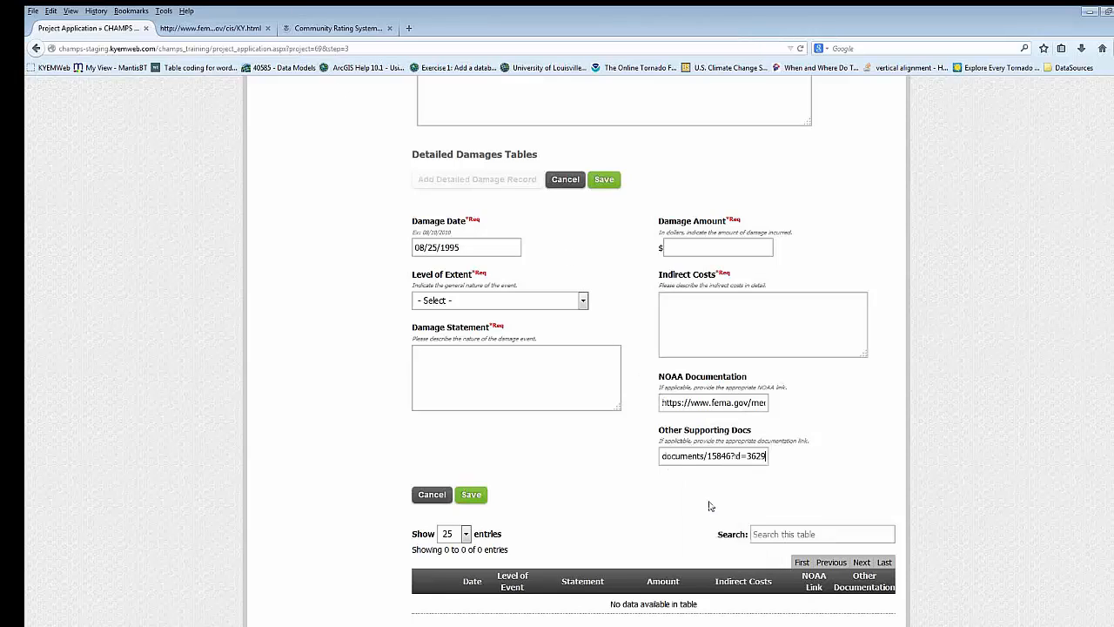
right_click(752, 459)
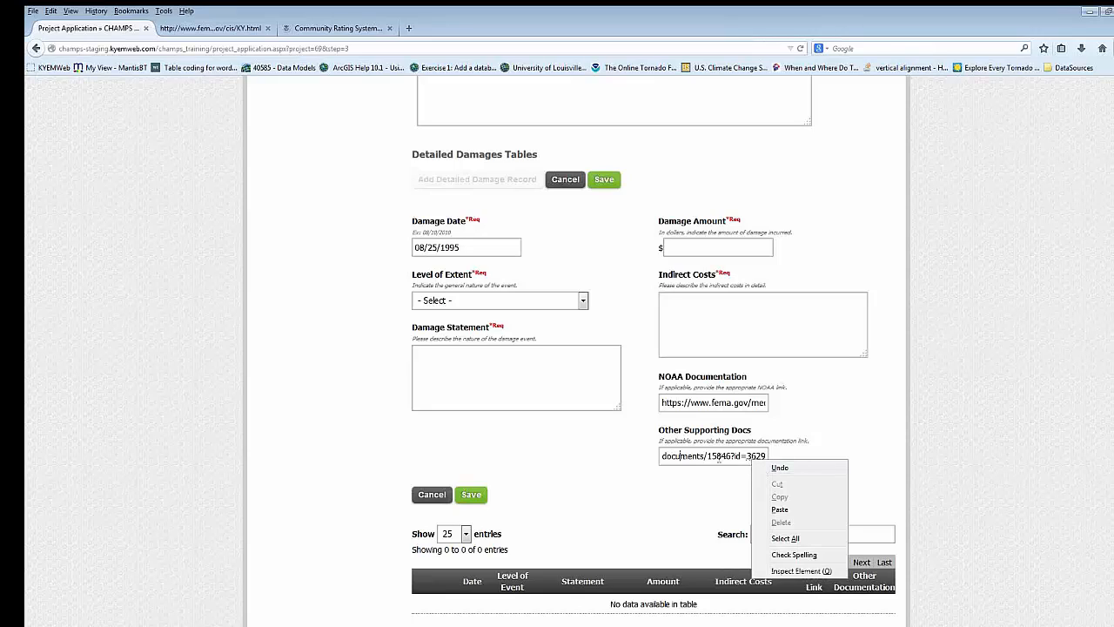
click(714, 462)
right_click(714, 460)
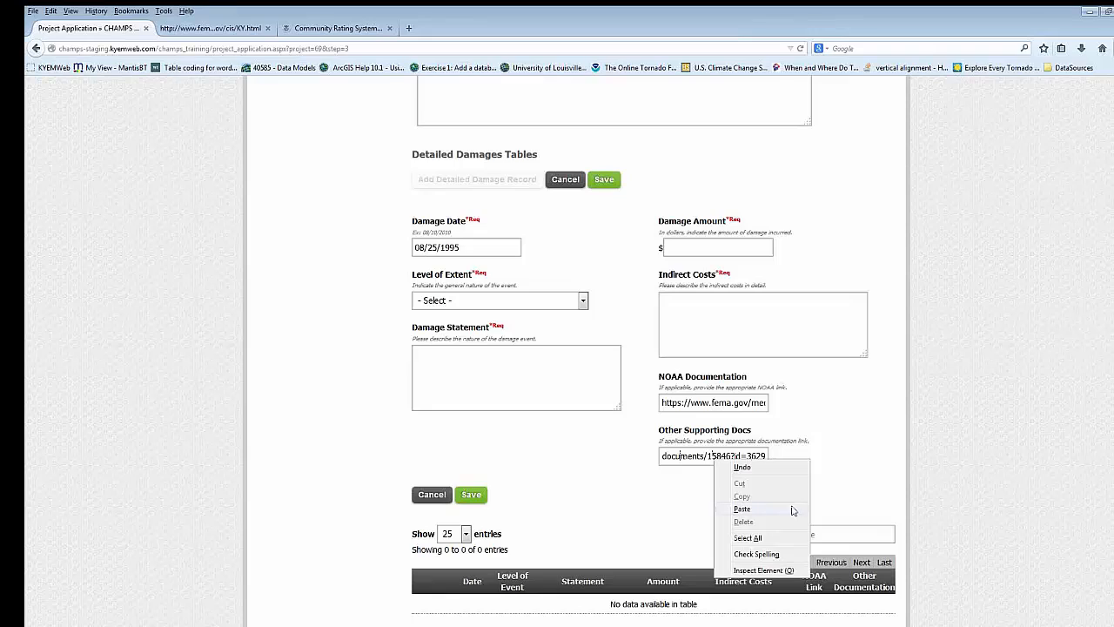
click(680, 517)
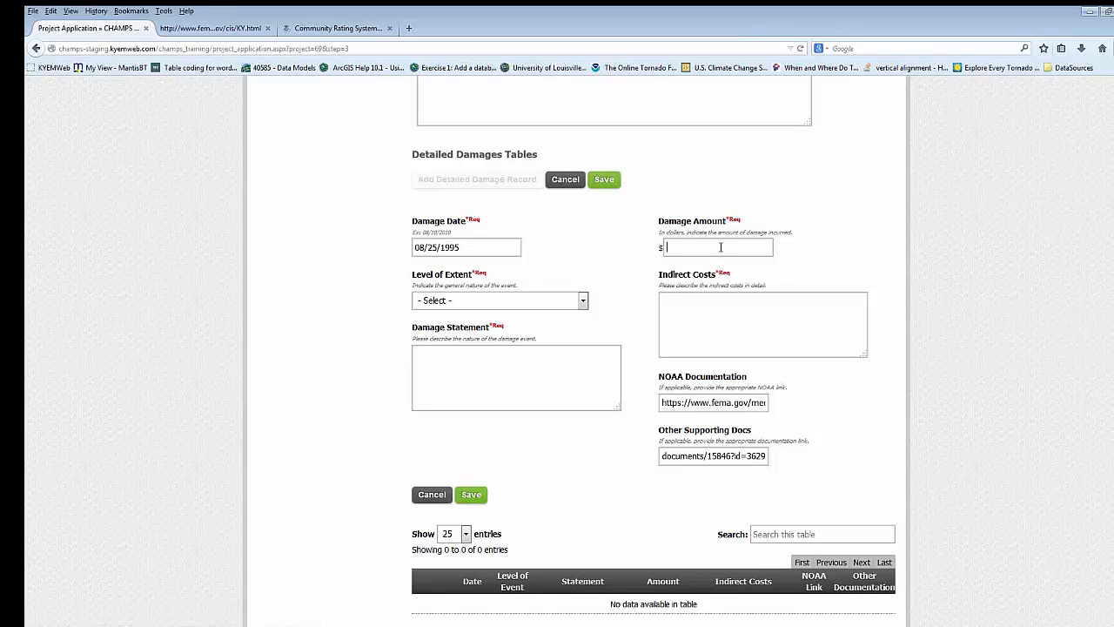
- Enter 800 as the damage amount and "t" for both the indirect costs and the damage statement
text(800)
click(710, 310)
text(t)
click(520, 353)
text(t)
- Set the level of extent to 1% Annual Chance Event (100 Year) and save the damage record
click(566, 301)
click(523, 360)
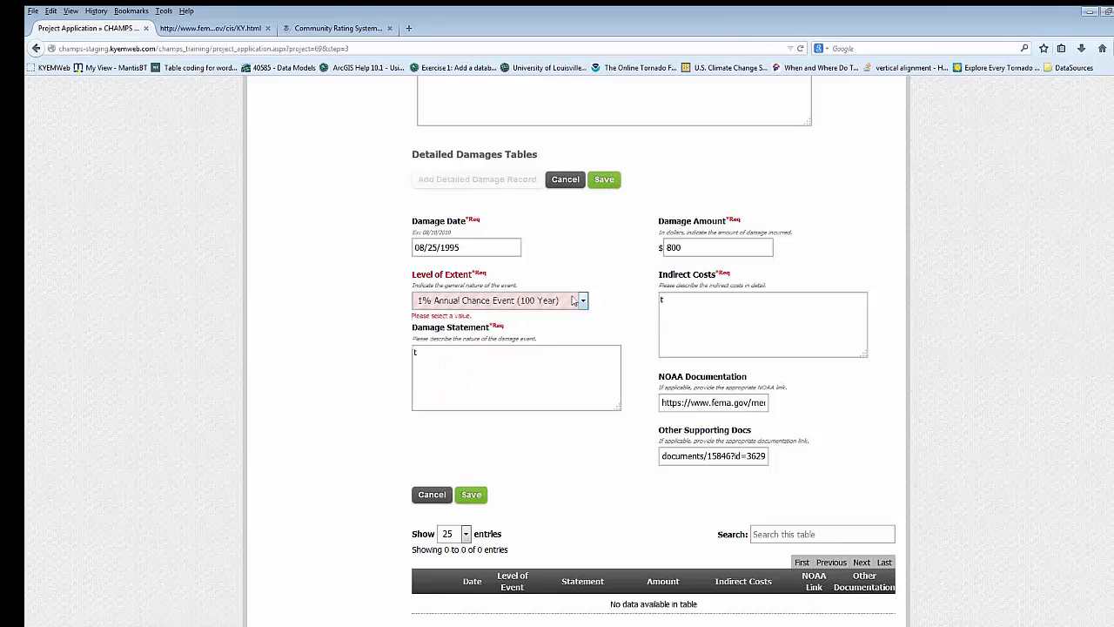
click(608, 181)
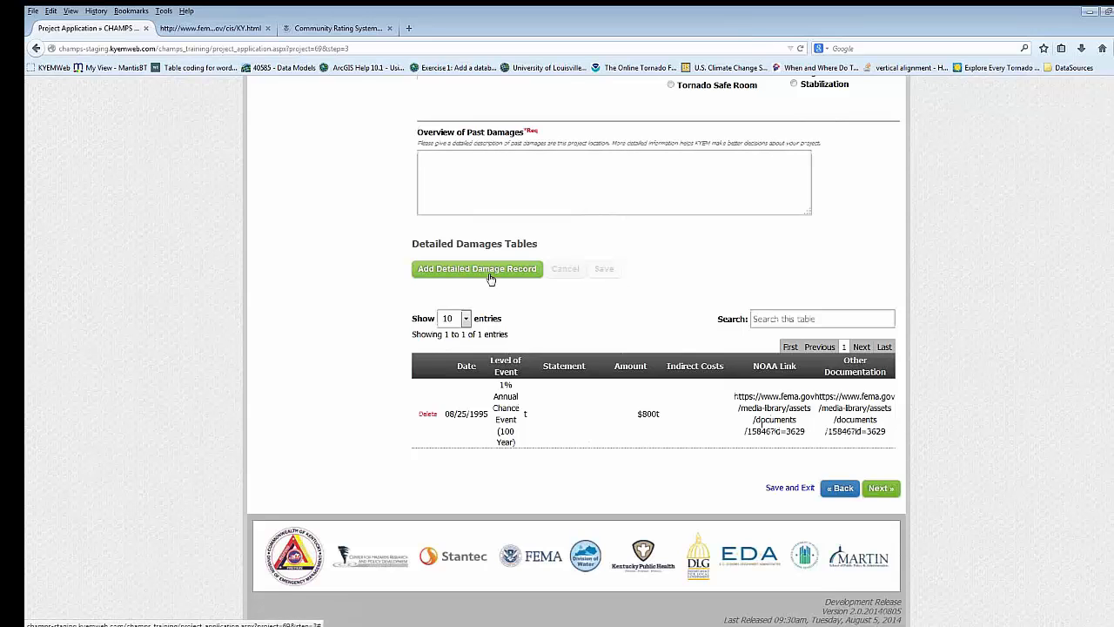
- Jump to step 4, Project and Cost Descriptions, without saving the step 3 data
scroll(759, 281, up, 5)
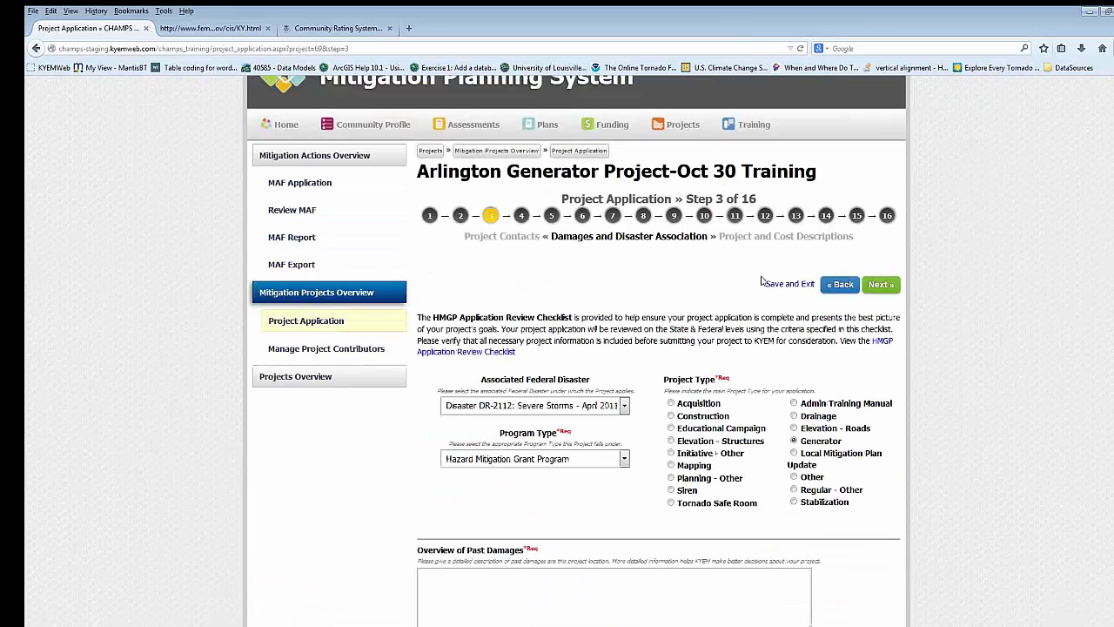
scroll(761, 280, down, 1)
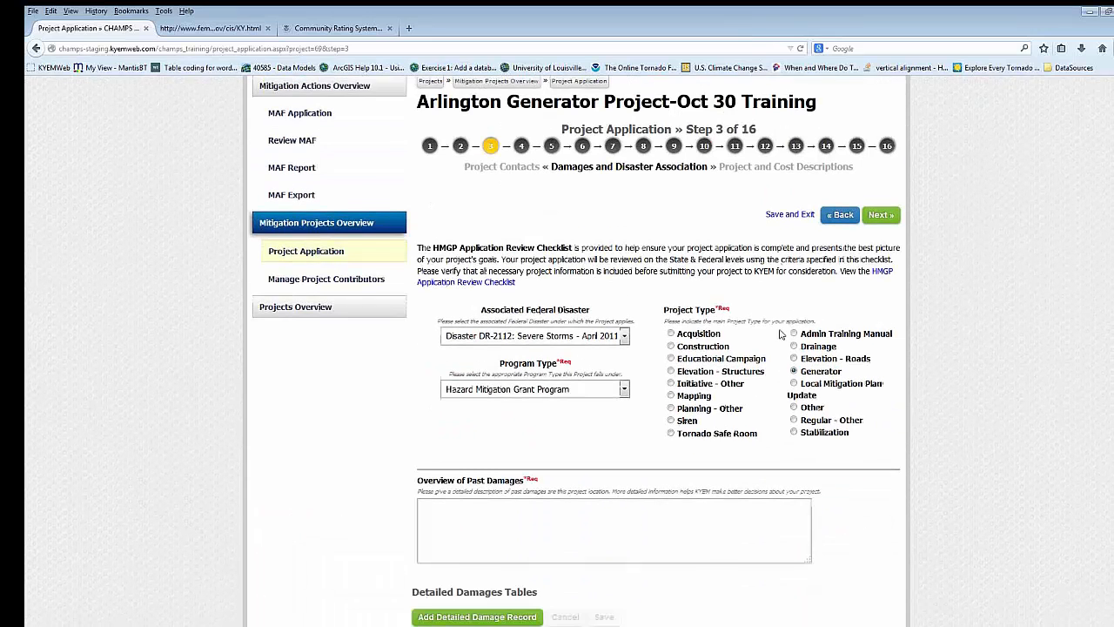
click(522, 148)
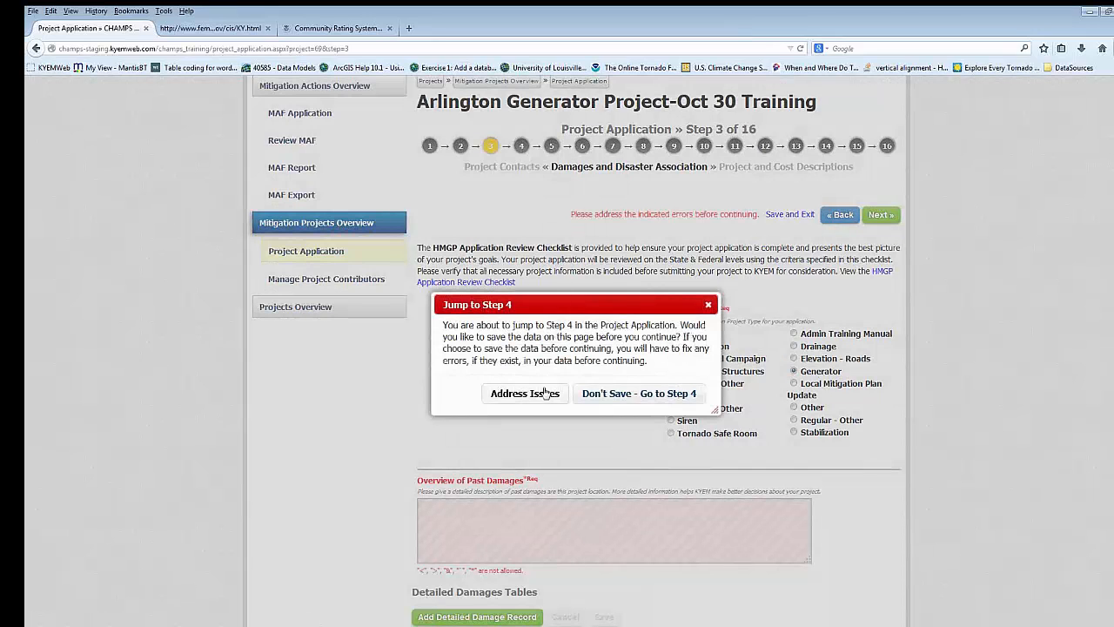
click(604, 393)
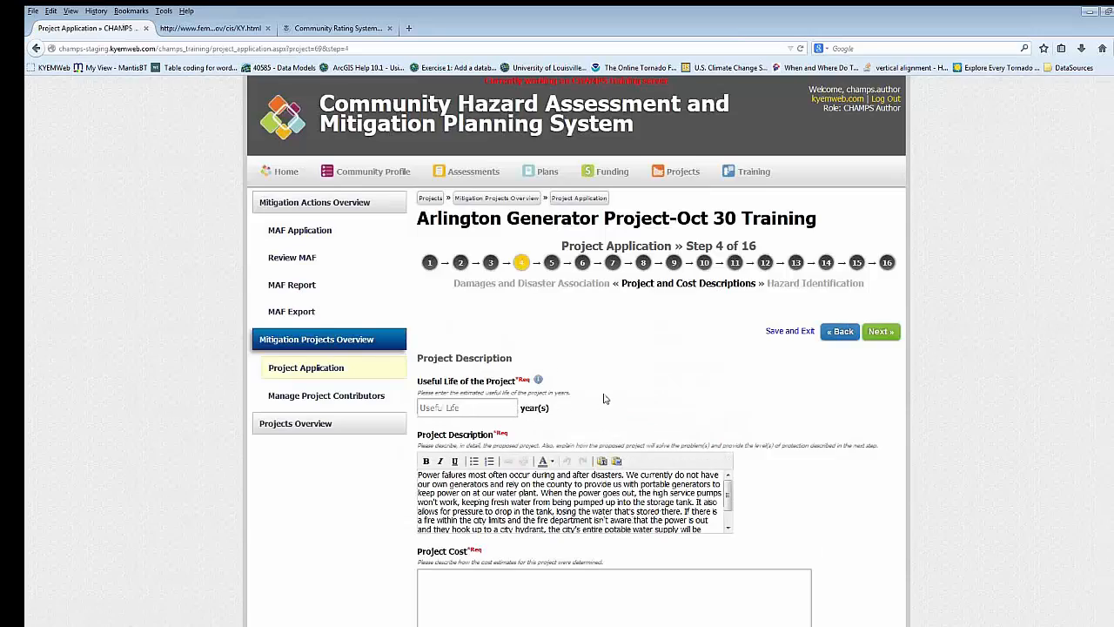
- Review step 4's useful life, migrated project description, project cost and local share fields
scroll(604, 398, down, 3)
scroll(465, 277, up, 2)
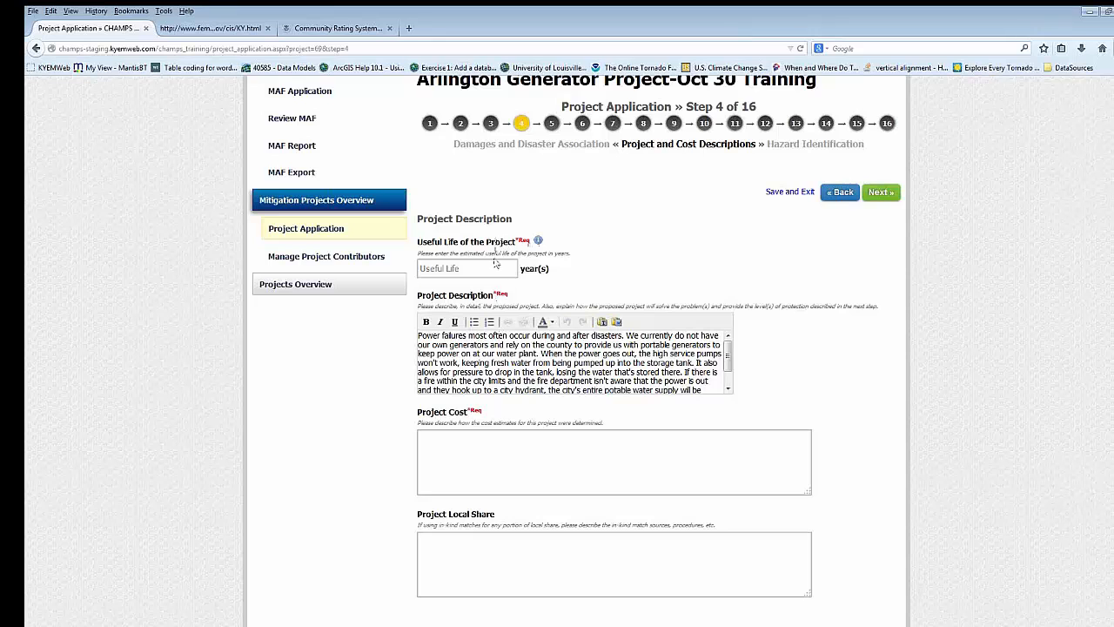
scroll(613, 287, down, 2)
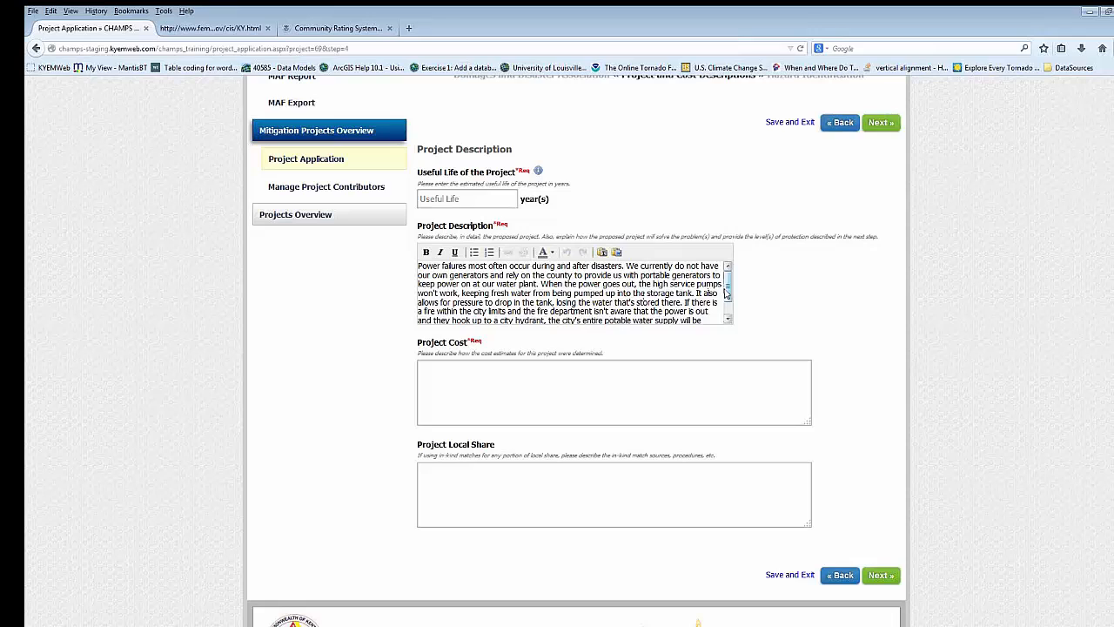
mouse_move(728, 287)
mouse_down()
mouse_move(728, 304)
mouse_move(728, 286)
mouse_up()
scroll(553, 302, down, 2)
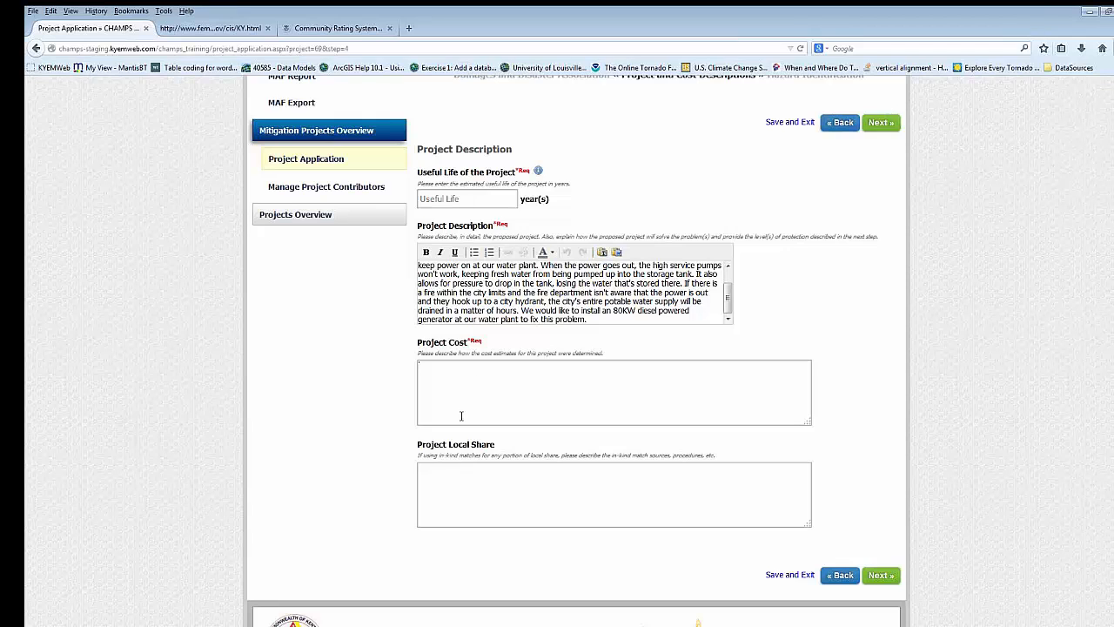
scroll(462, 416, down, 1)
click(464, 414)
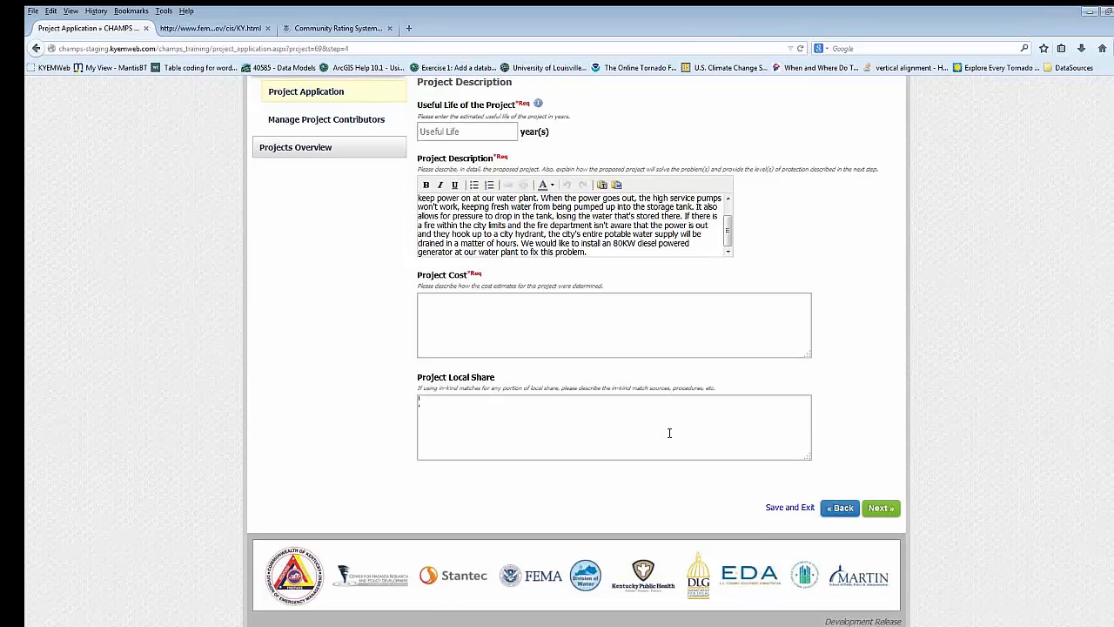
- Jump to step 5, Hazard Identification, without saving the step 4 data
scroll(667, 430, up, 5)
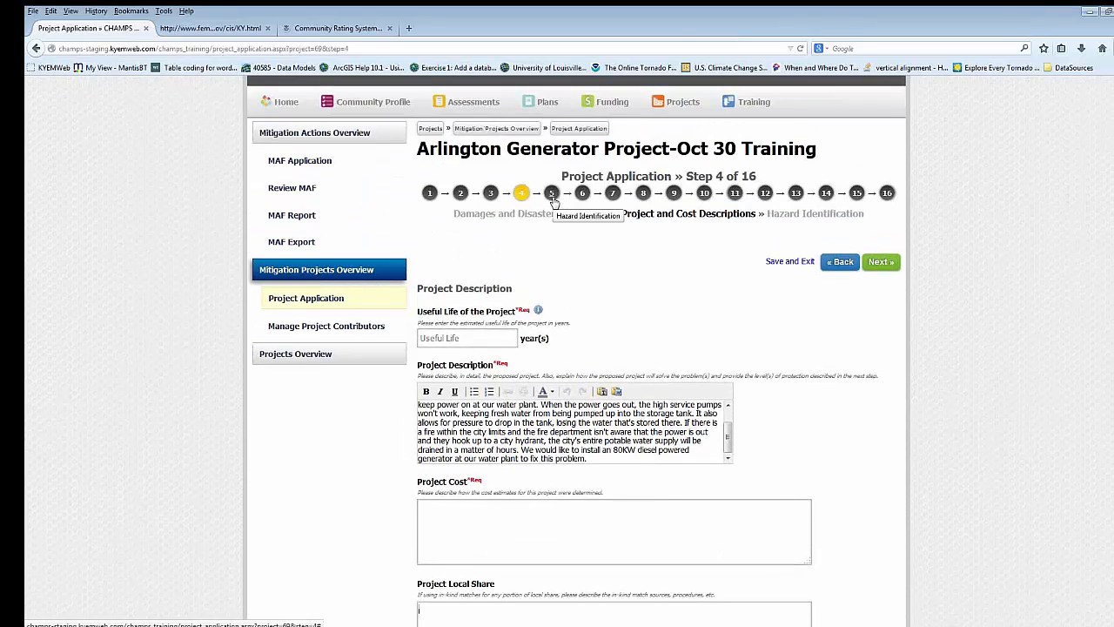
click(551, 193)
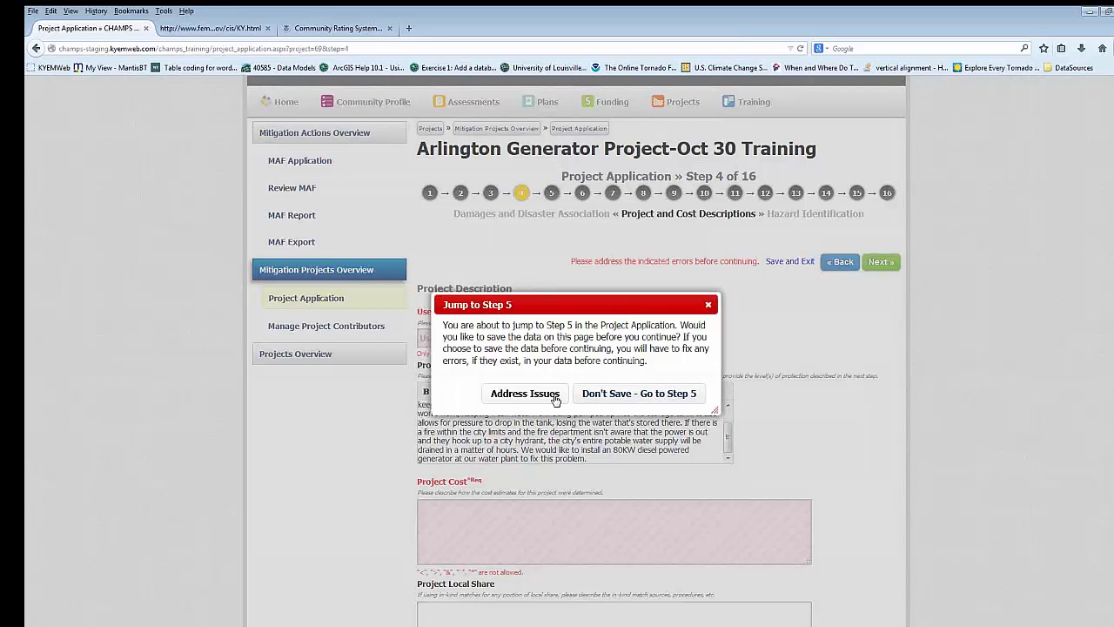
click(610, 398)
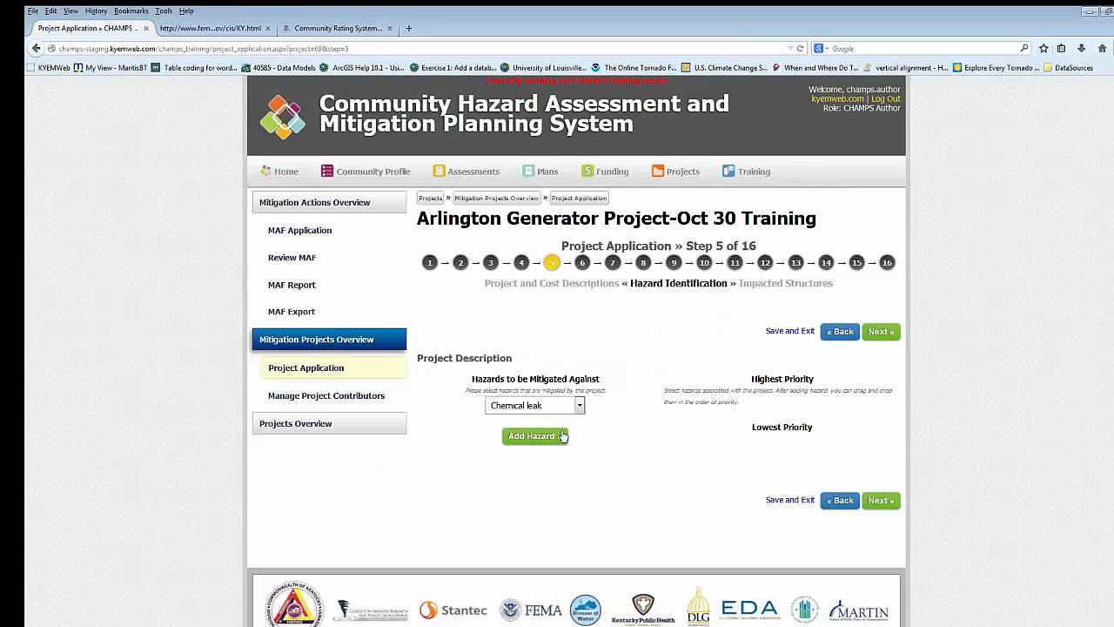
- Add Severe Storm, Severe Winter Storm and Tornado as the hazards to be mitigated against
scroll(606, 389, down, 1)
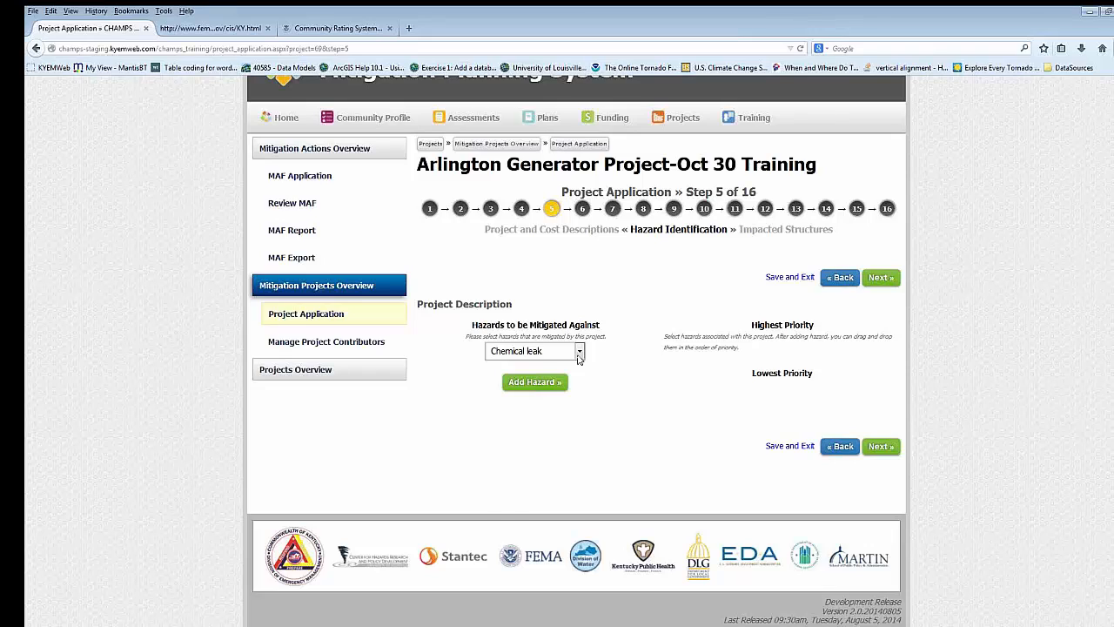
click(579, 353)
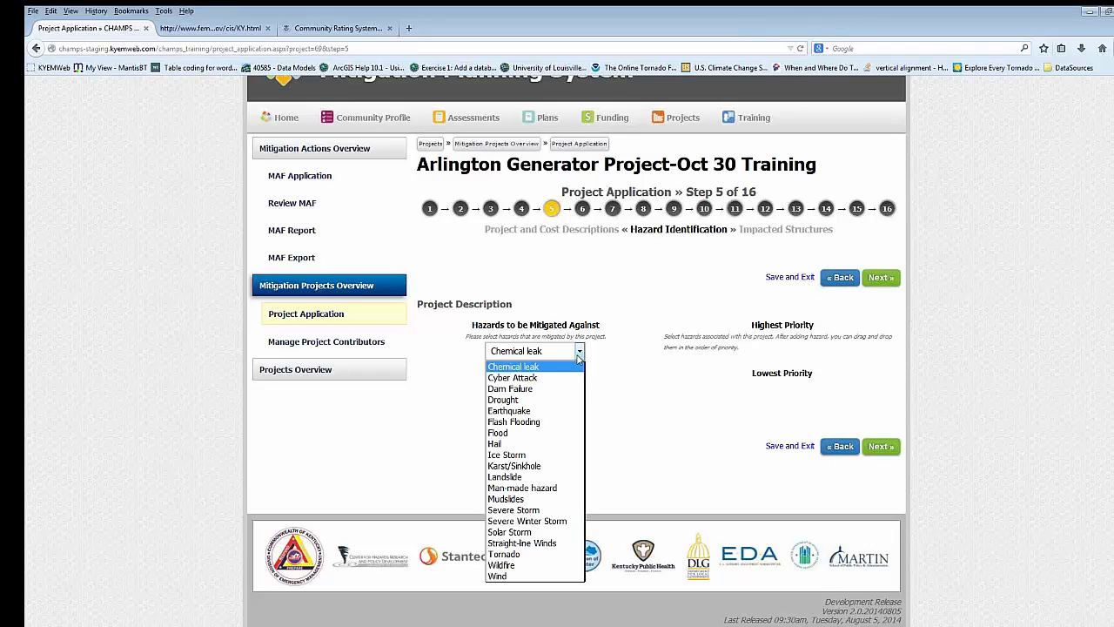
click(538, 511)
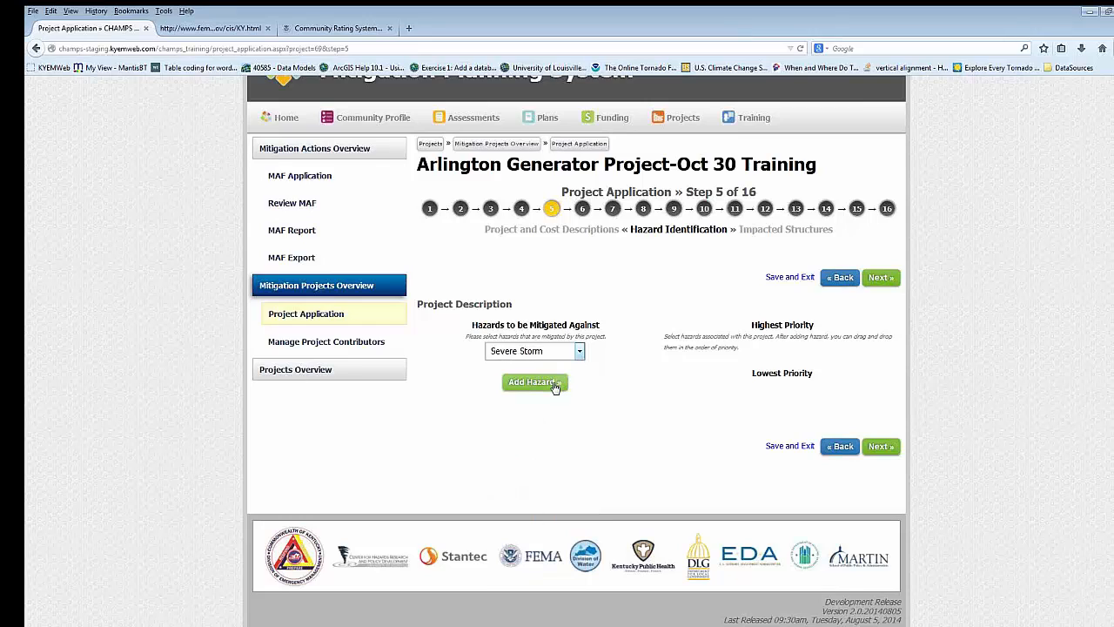
click(555, 386)
click(579, 355)
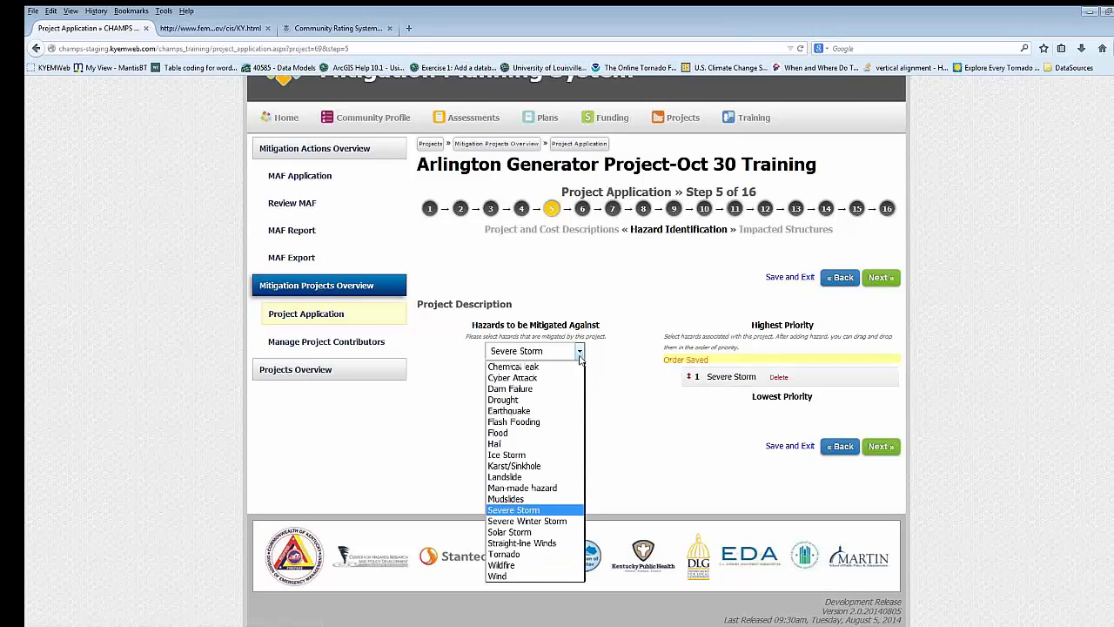
click(512, 521)
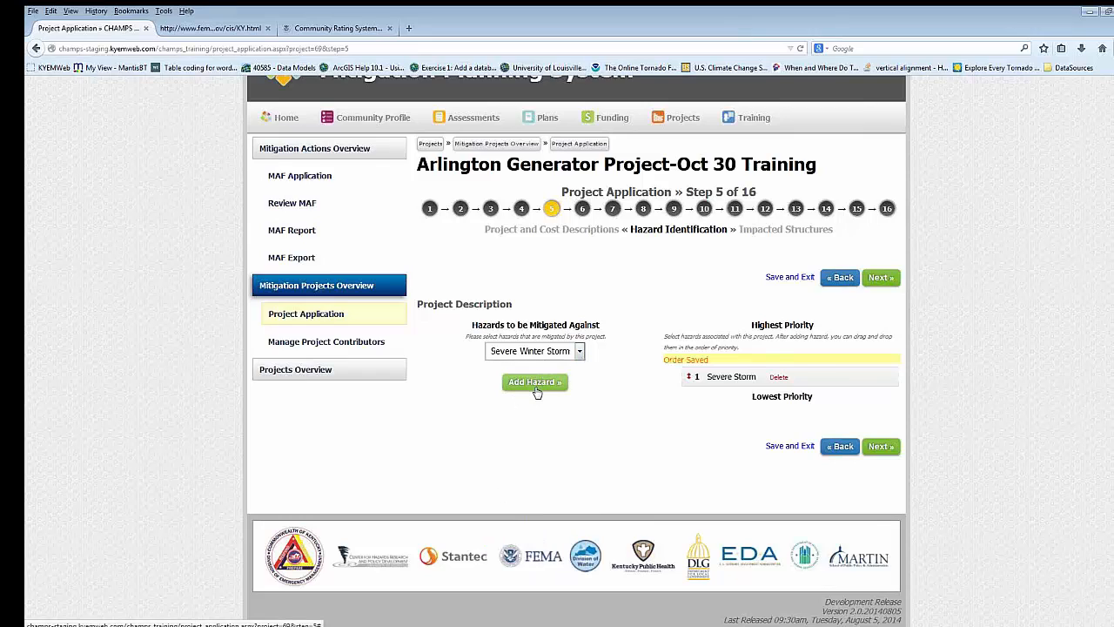
click(536, 383)
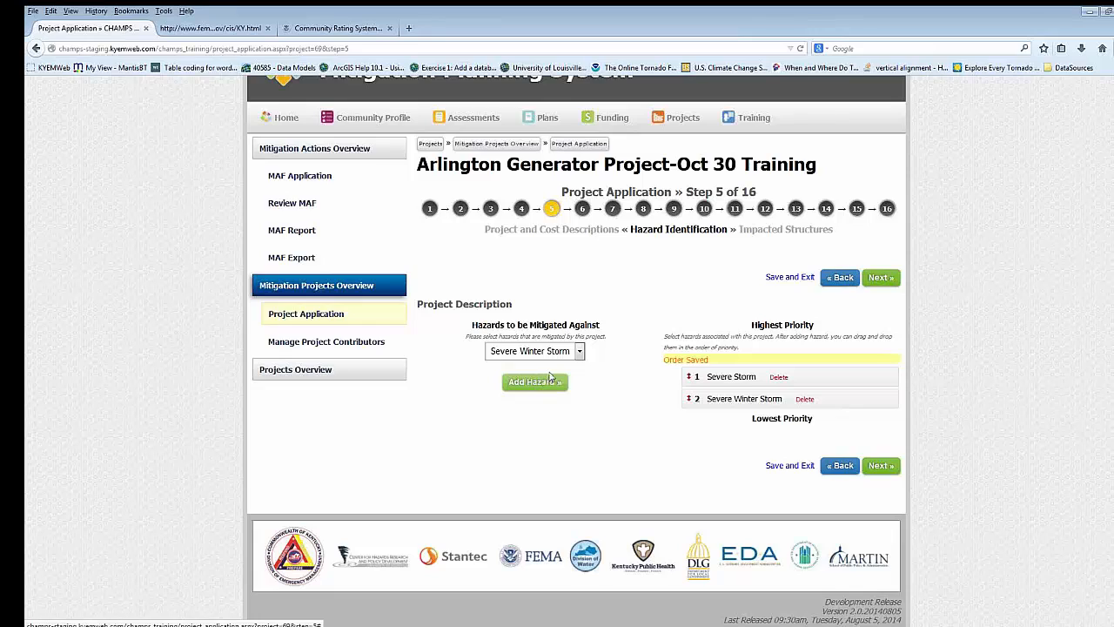
click(579, 352)
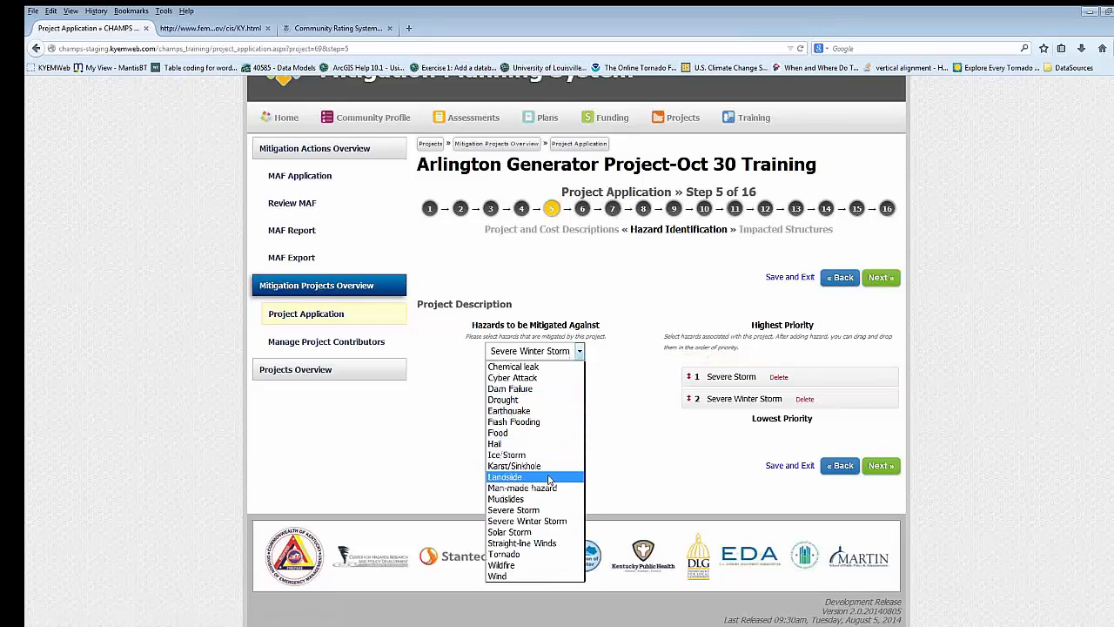
click(527, 552)
click(537, 389)
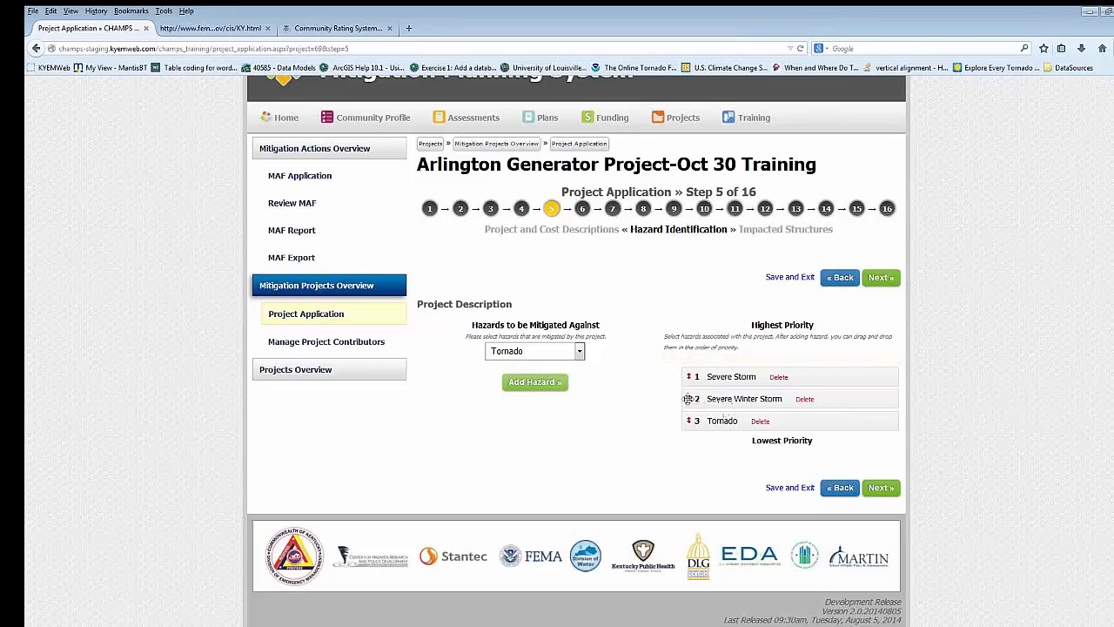
- Rank Severe Winter Storm above Severe Storm in the hazard priorities and continue to step 6, Impacted Structures
mouse_move(688, 399)
mouse_down()
mouse_move(687, 371)
mouse_move(688, 402)
mouse_up()
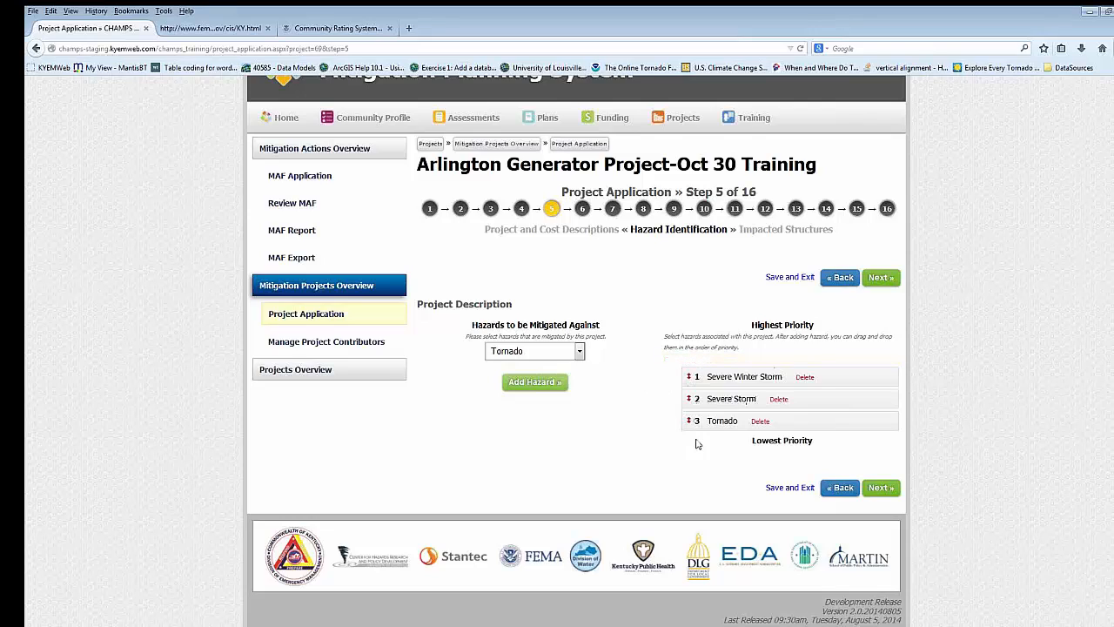
click(879, 279)
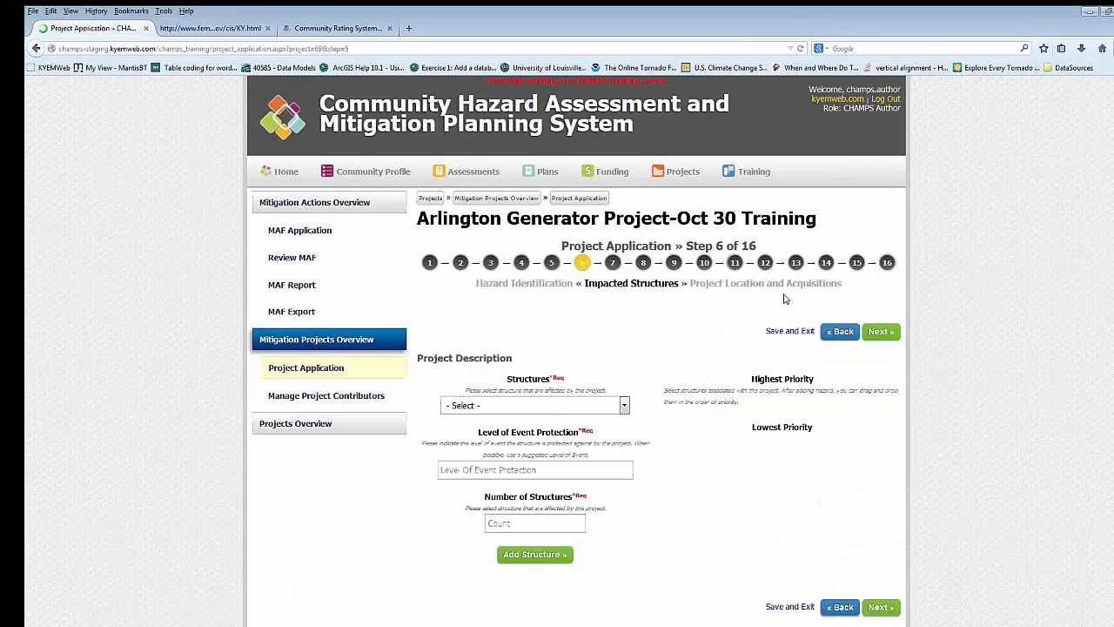
- Add Residential Property as an impacted structure with level of event protection "1% percent chance" and 25 structures
scroll(709, 363, down, 1)
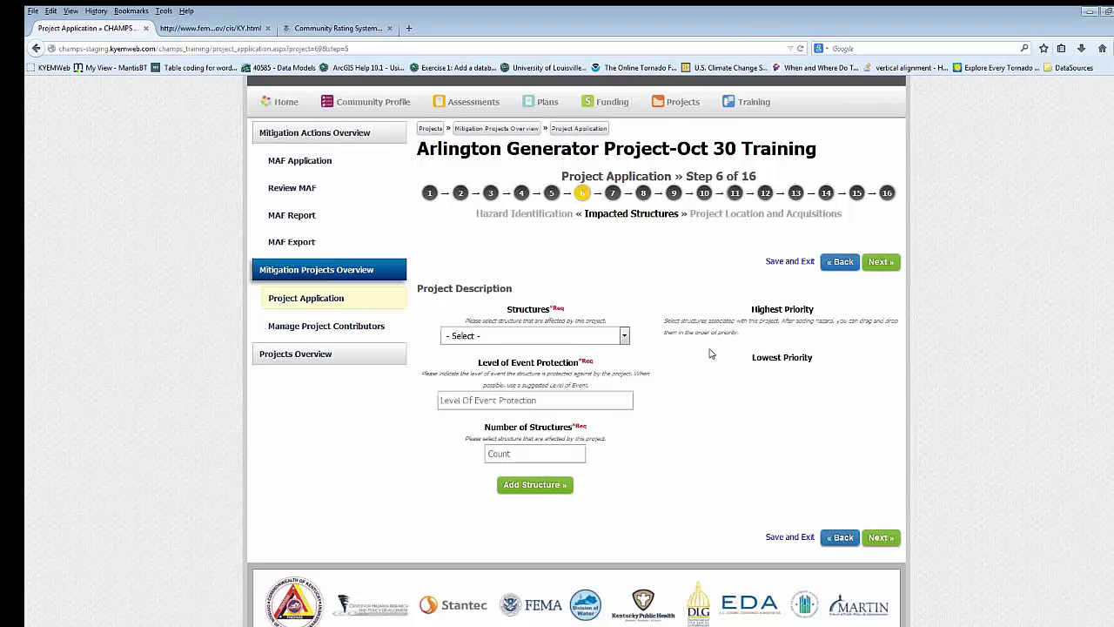
click(625, 336)
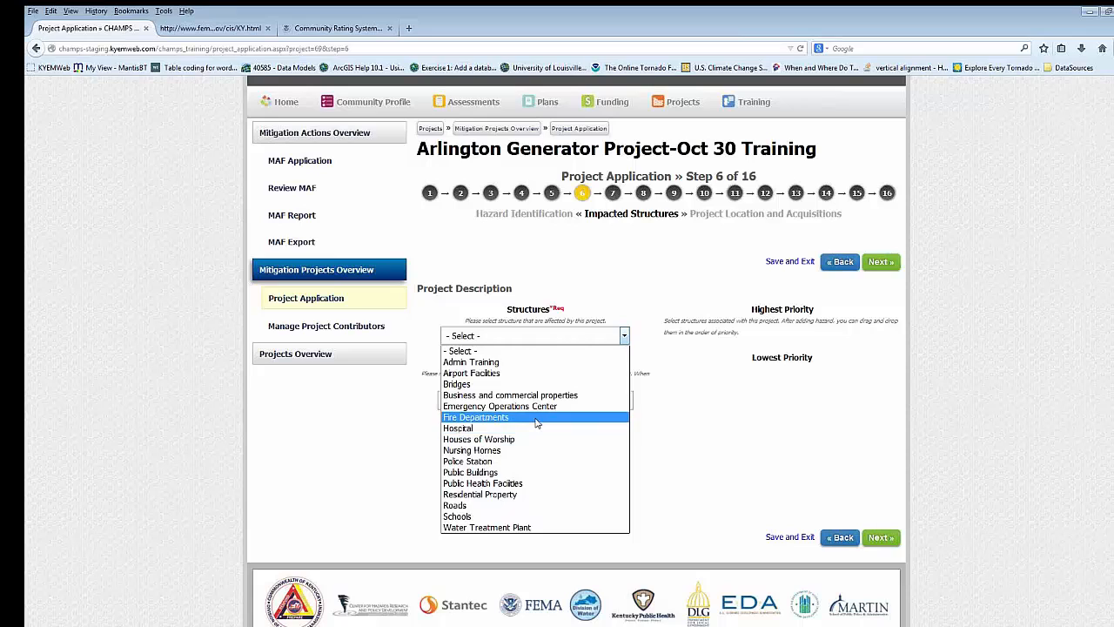
click(520, 495)
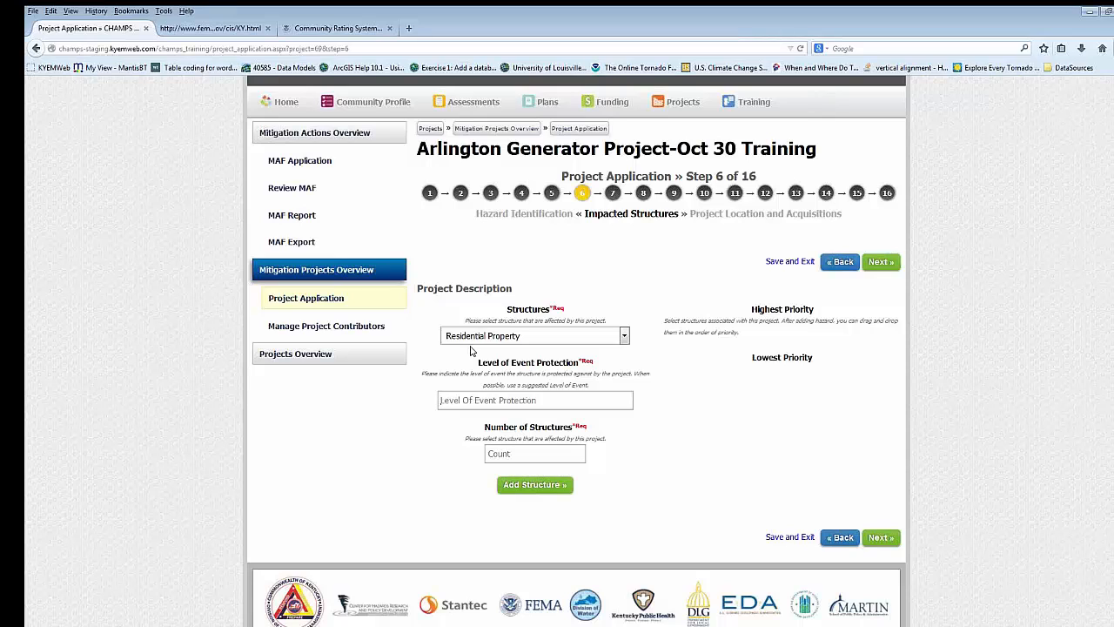
text(100)
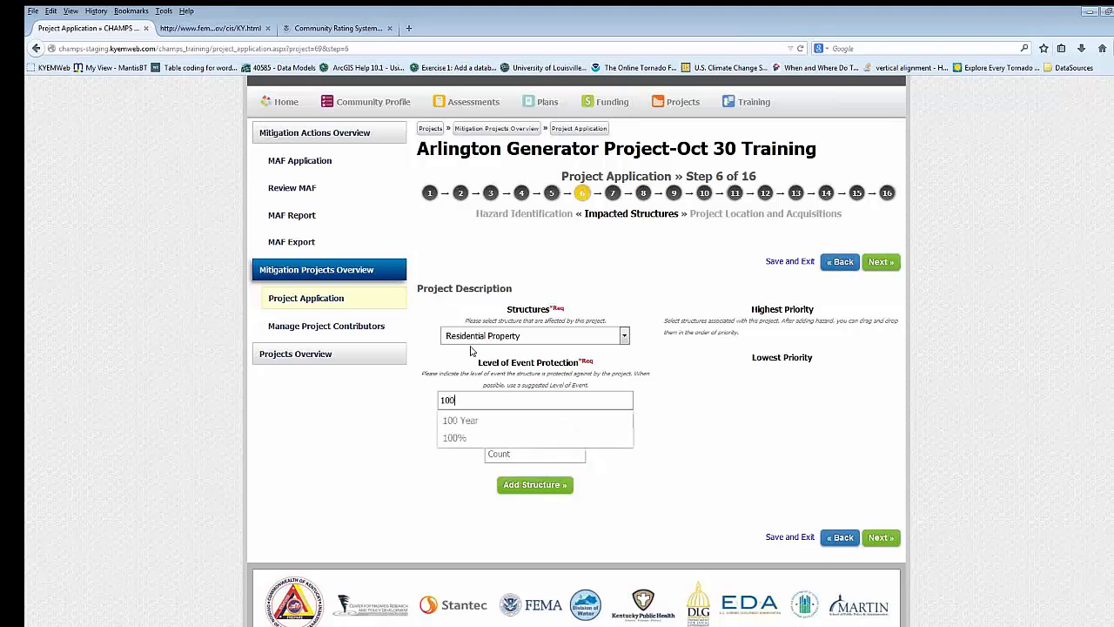
key(BackSpace)
key(BackSpace)
text(% percent chance,)
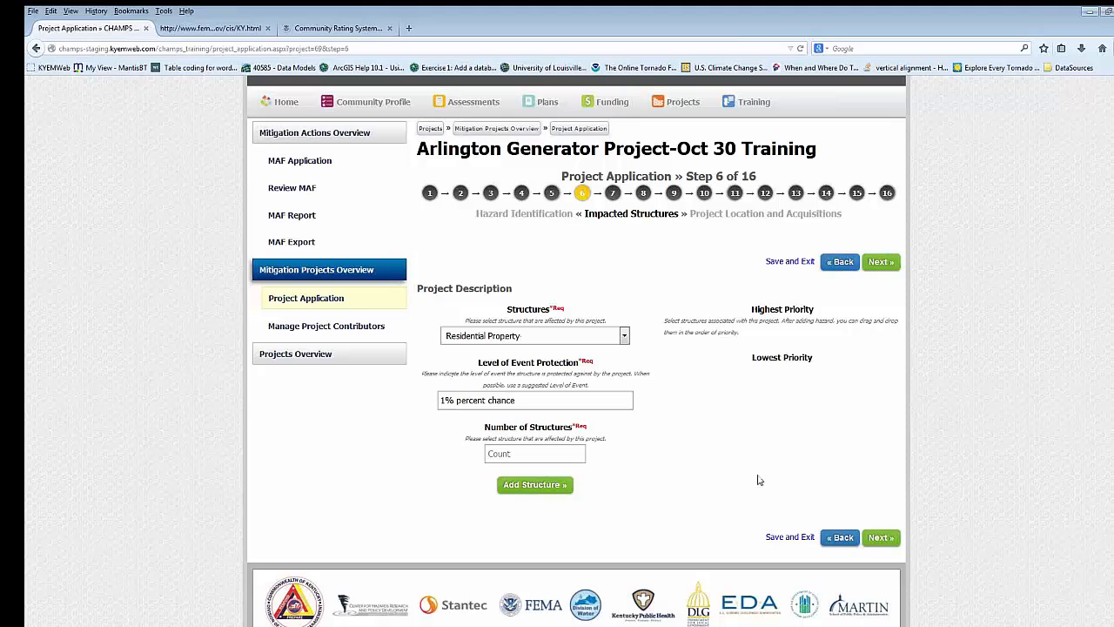
text(25)
click(547, 495)
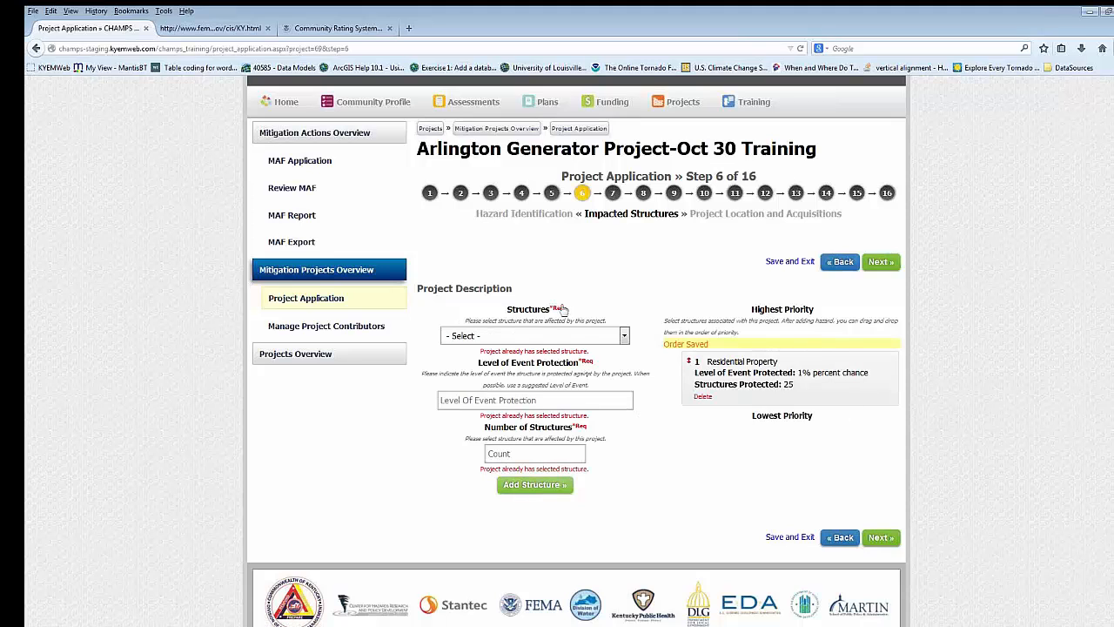
- Add Hospital as an impacted structure with level of event protection "1% Chance event" and 1 structure
click(595, 343)
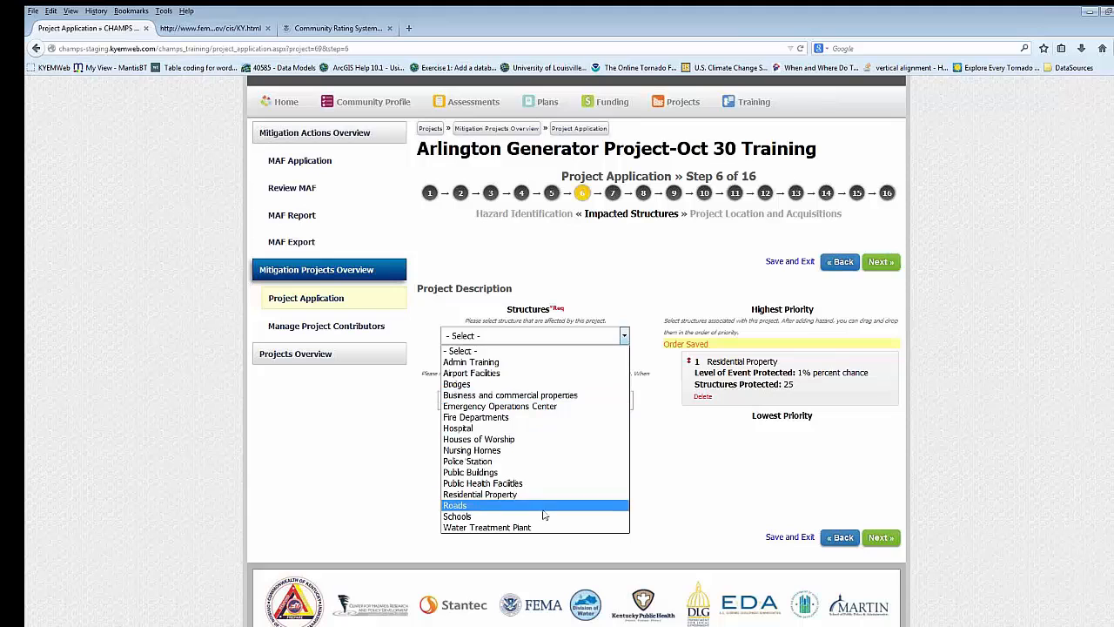
click(513, 429)
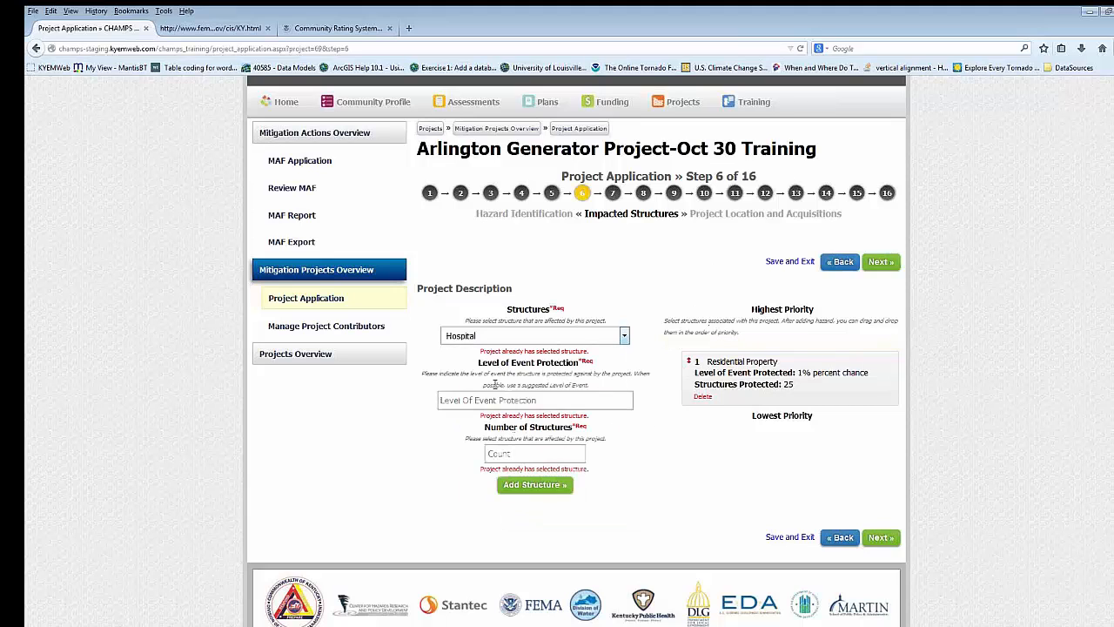
click(532, 405)
text(1)
key(Down)
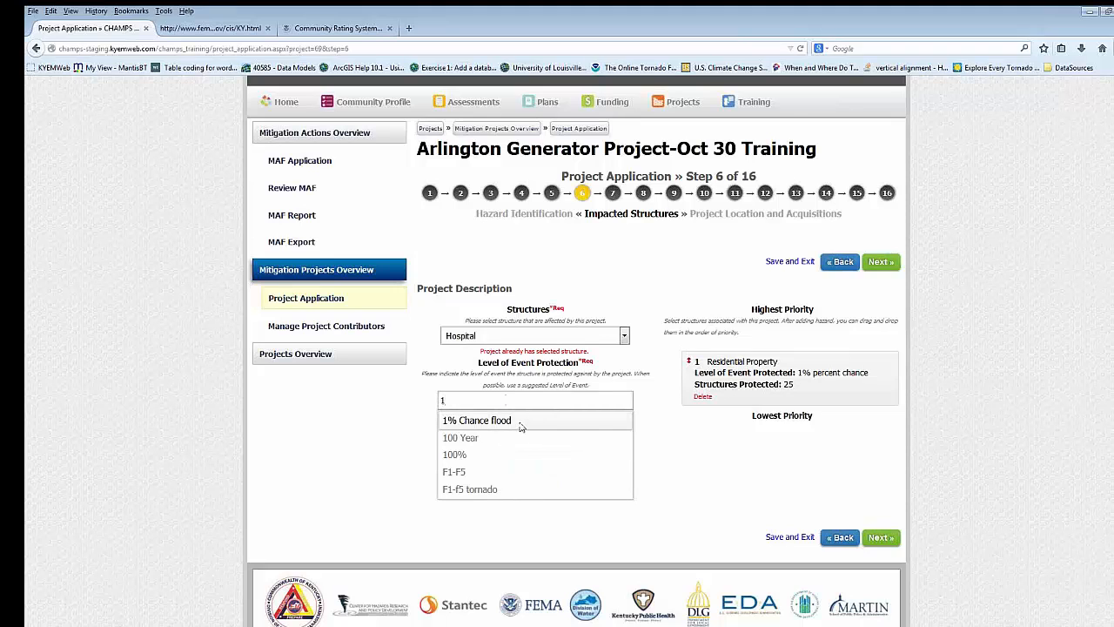
click(523, 425)
double_click(492, 399)
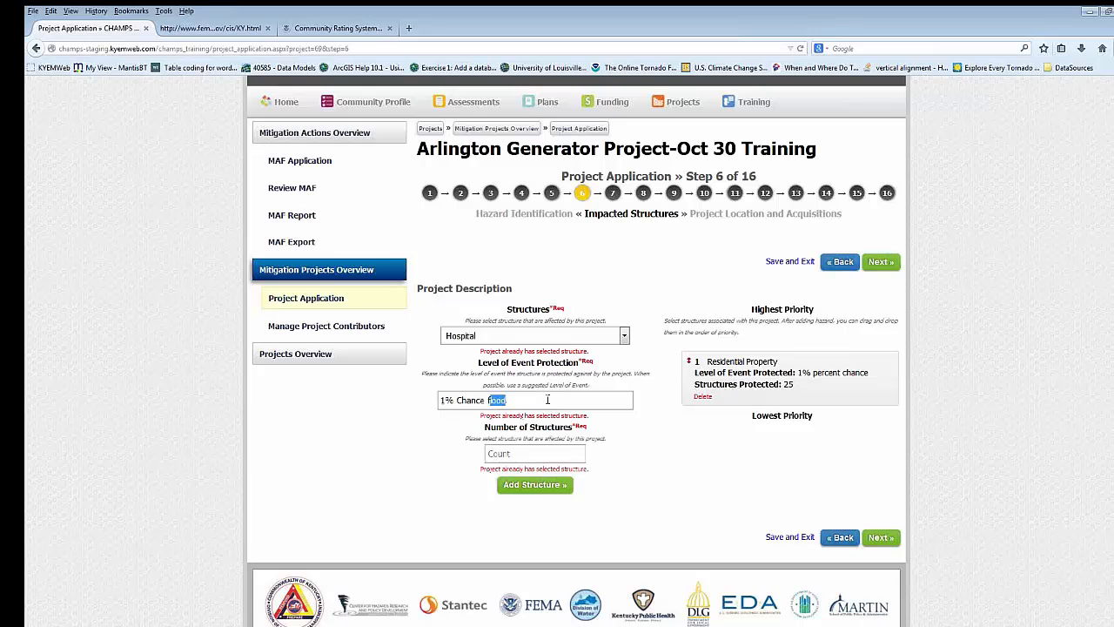
key(BackSpace)
text(event)
click(513, 455)
text(1)
click(534, 483)
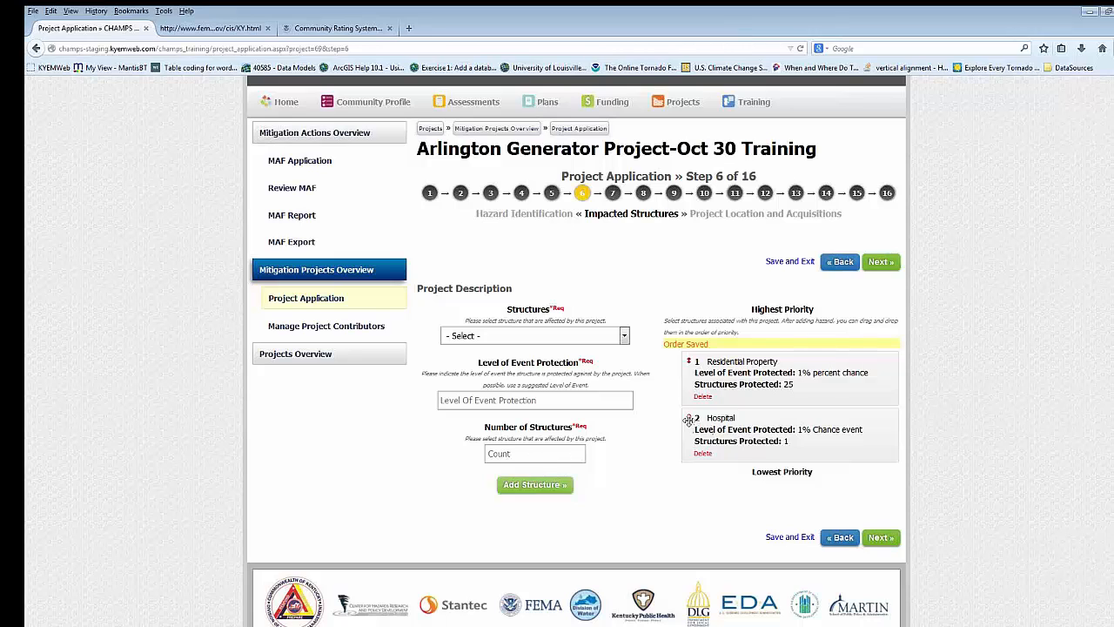
- Rank Hospital above Residential Property in the structure priorities and continue to step 7, Project Location and Acquisitions
drag(688, 420, 690, 357)
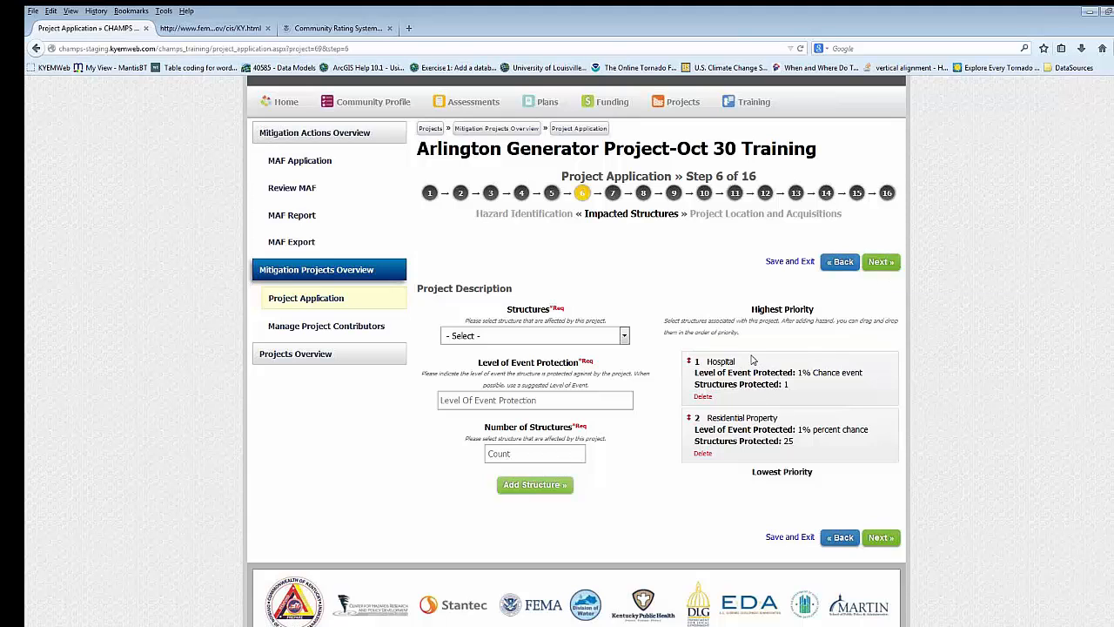
click(879, 264)
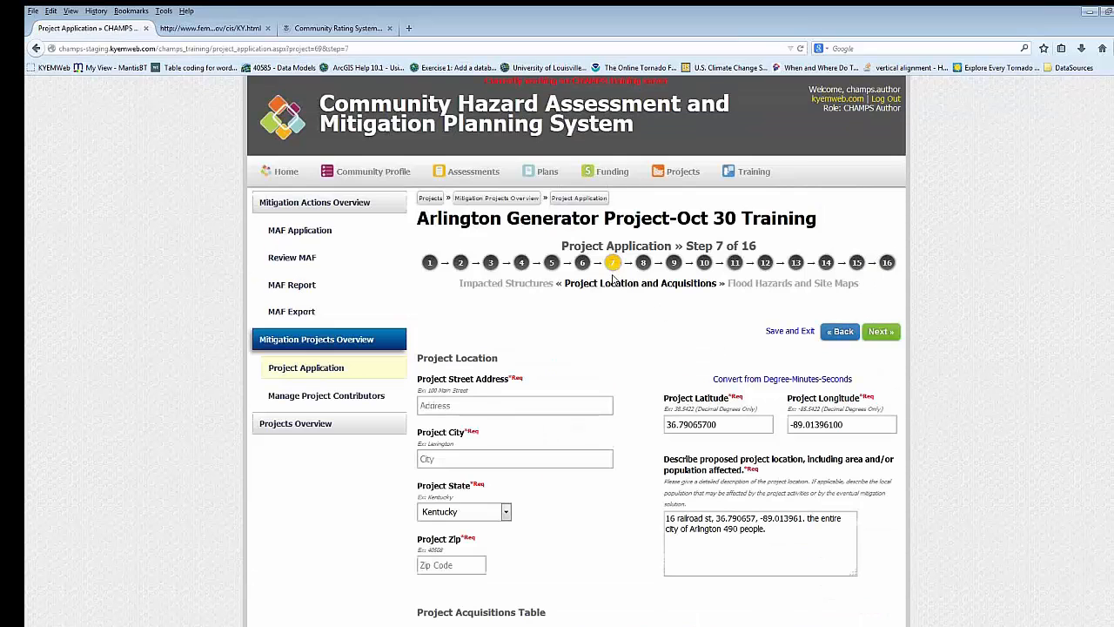
- Fill in the project location's street address, the city Arlington and the zip code
scroll(640, 279, down, 3)
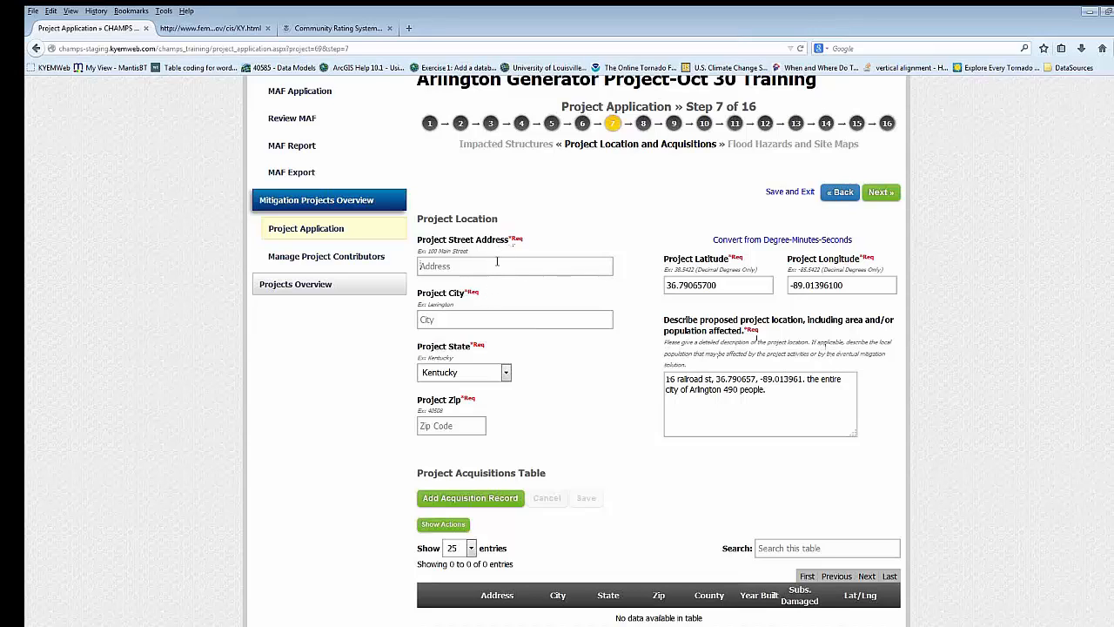
key(Tab)
text(Arlington)
click(456, 428)
text(40508)
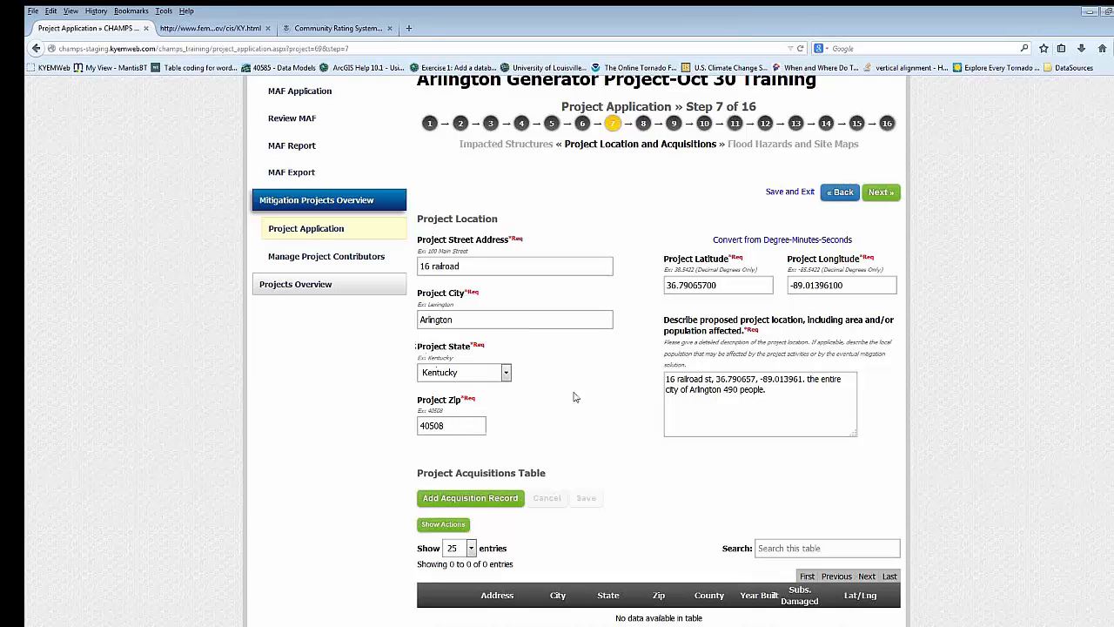
- Open a new acquisition record, review its address, county, year built, coordinate and damage fields, and cancel it
scroll(522, 444, down, 3)
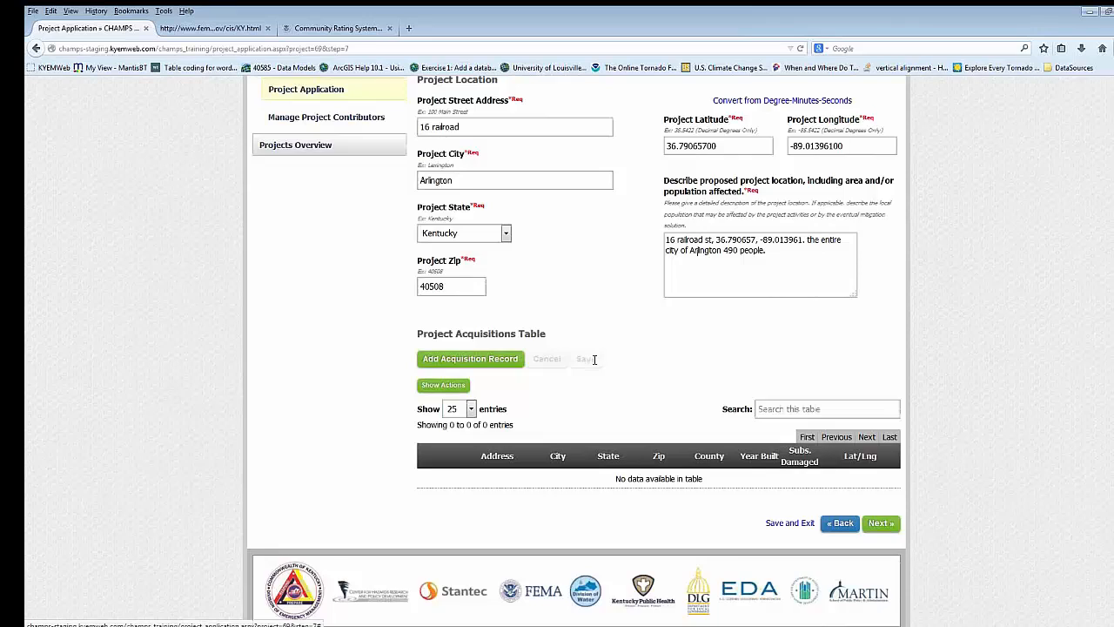
scroll(566, 364, up, 1)
click(512, 437)
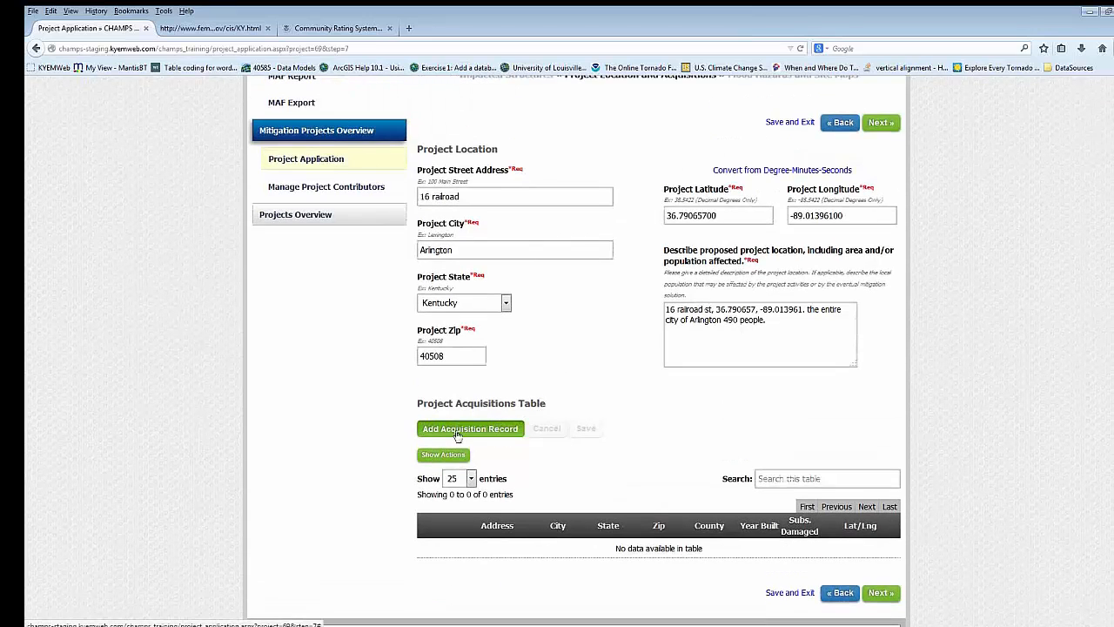
scroll(531, 388, down, 1)
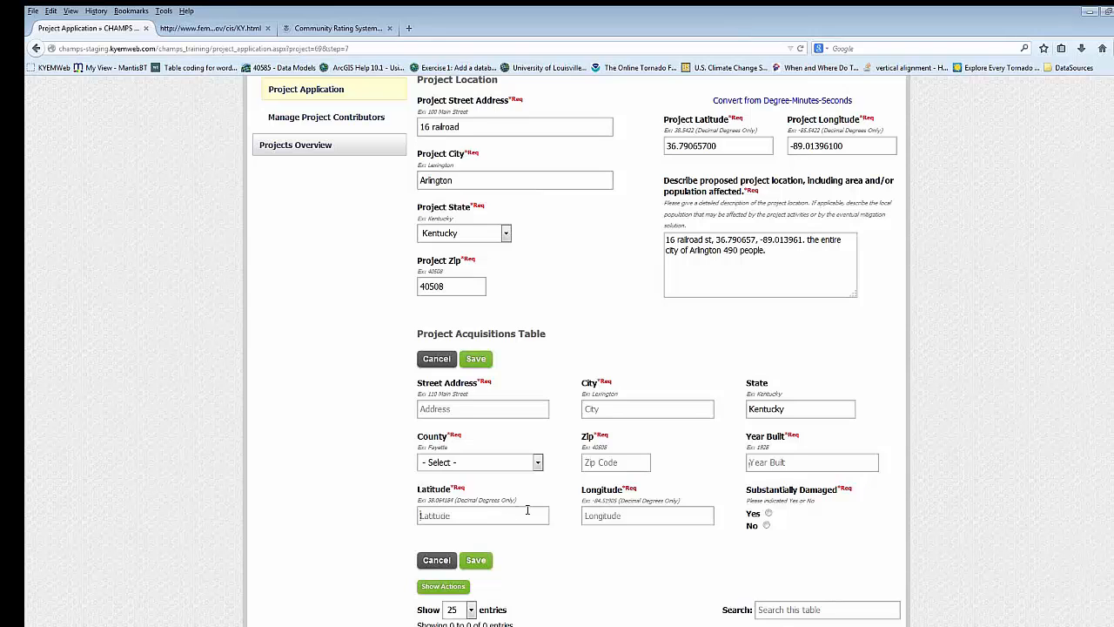
scroll(550, 375, down, 2)
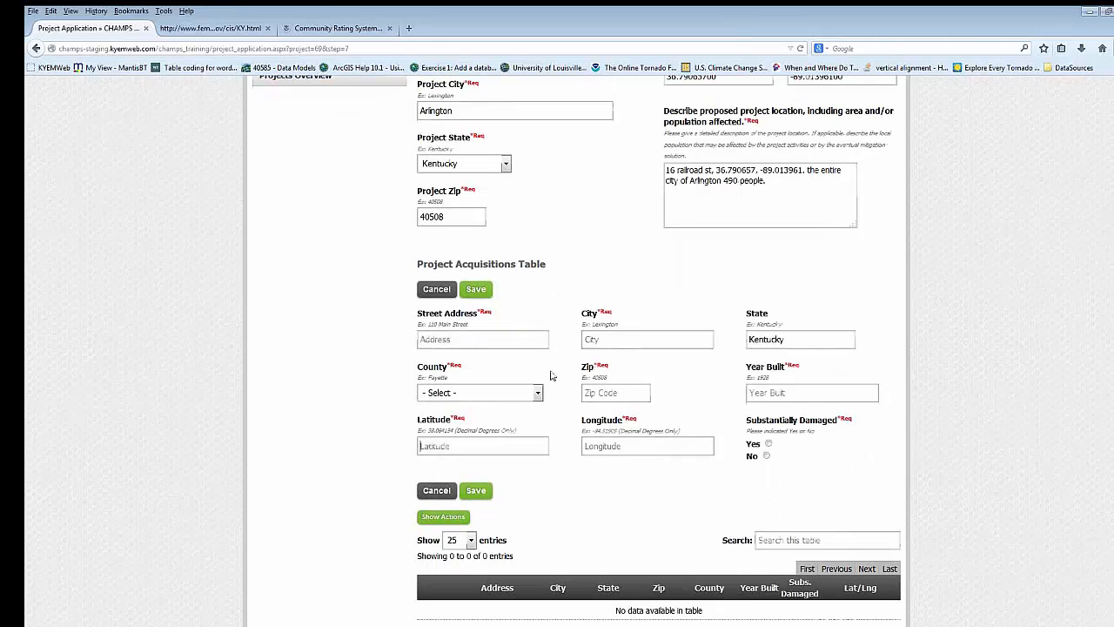
scroll(796, 435, up, 5)
scroll(794, 446, down, 5)
click(437, 289)
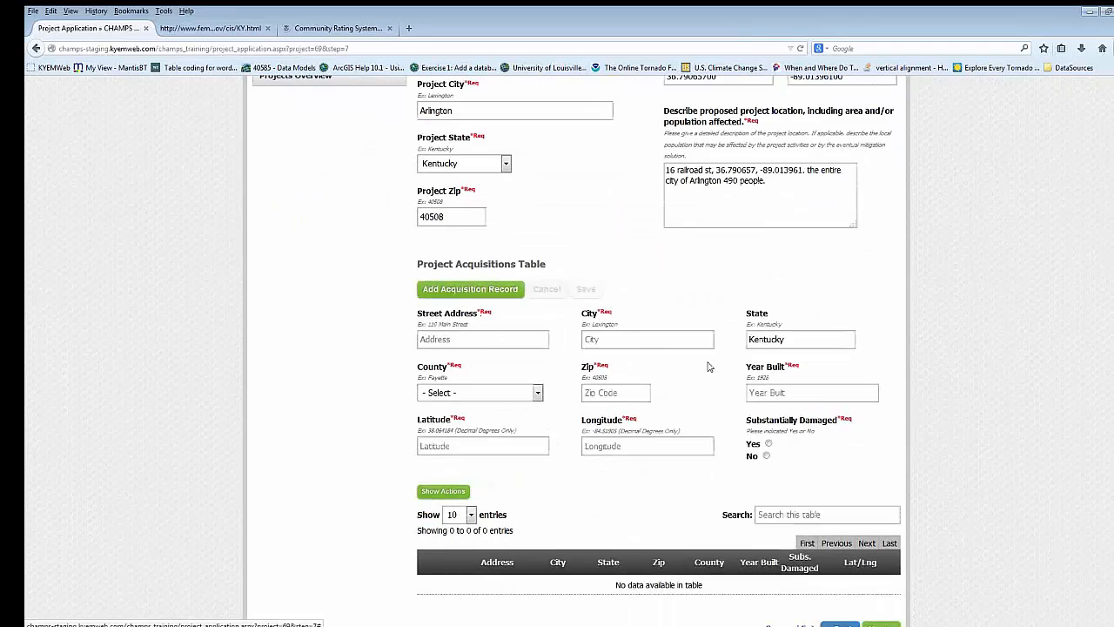
- Continue to step 8, Flood Hazards and Site Maps, and mark the project site's flood zone as C or X (Unshaded)
scroll(639, 348, up, 7)
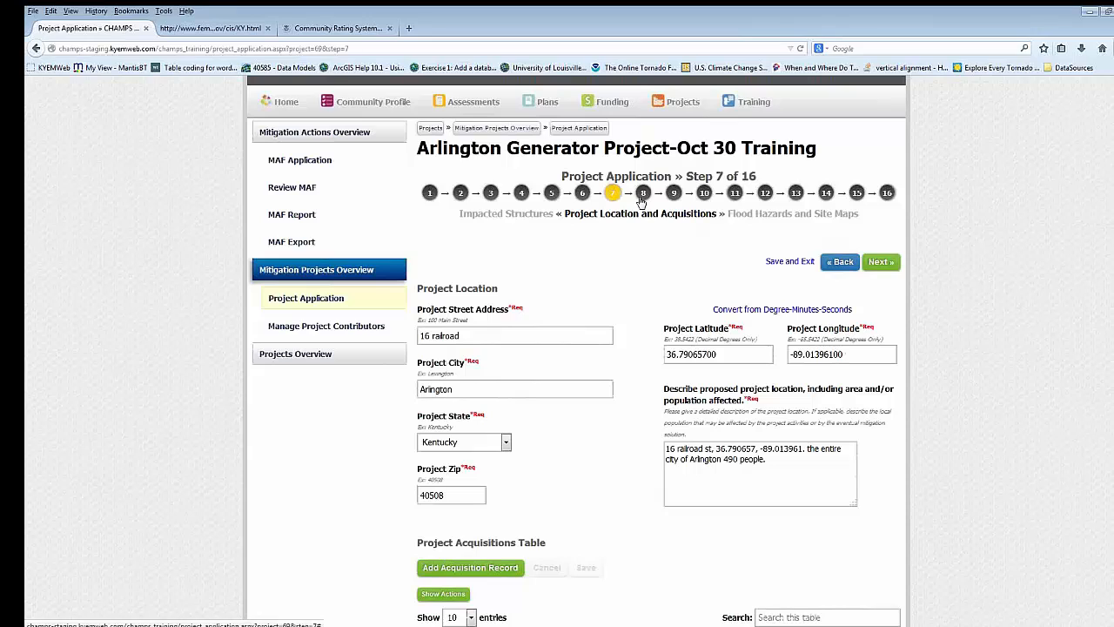
click(879, 262)
scroll(636, 409, down, 1)
scroll(636, 409, down, 2)
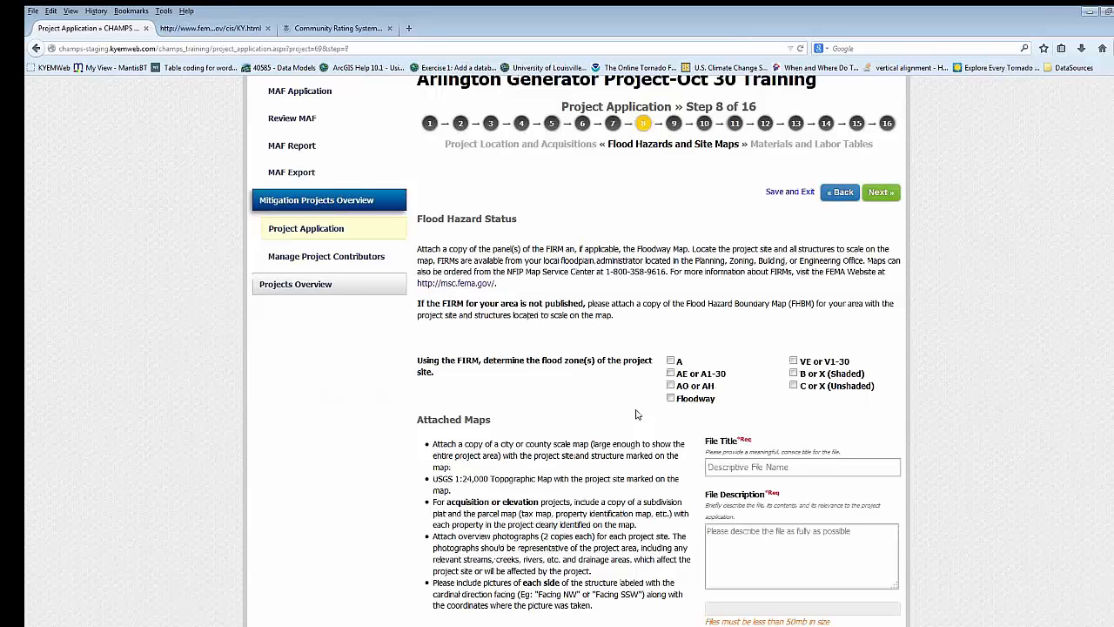
scroll(596, 338, down, 1)
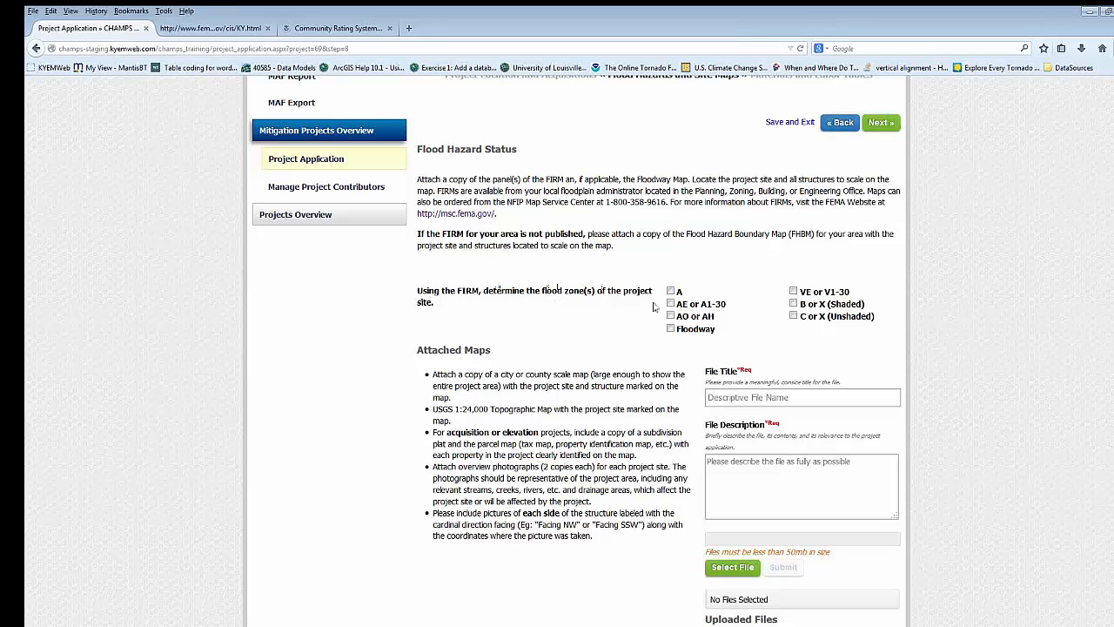
click(794, 316)
scroll(522, 400, down, 1)
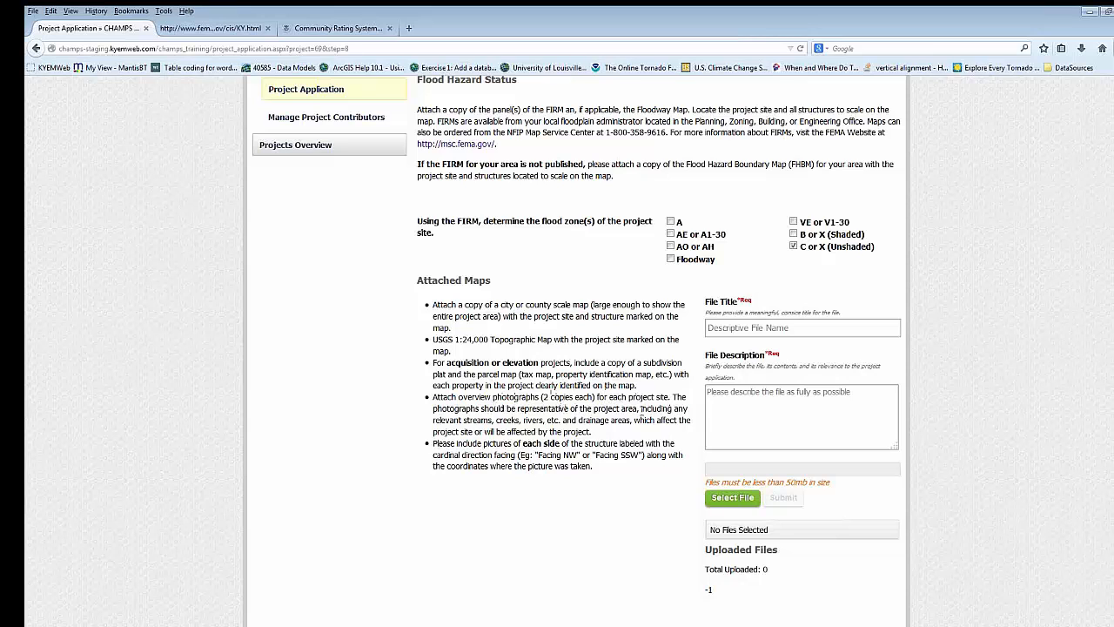
scroll(603, 416, down, 2)
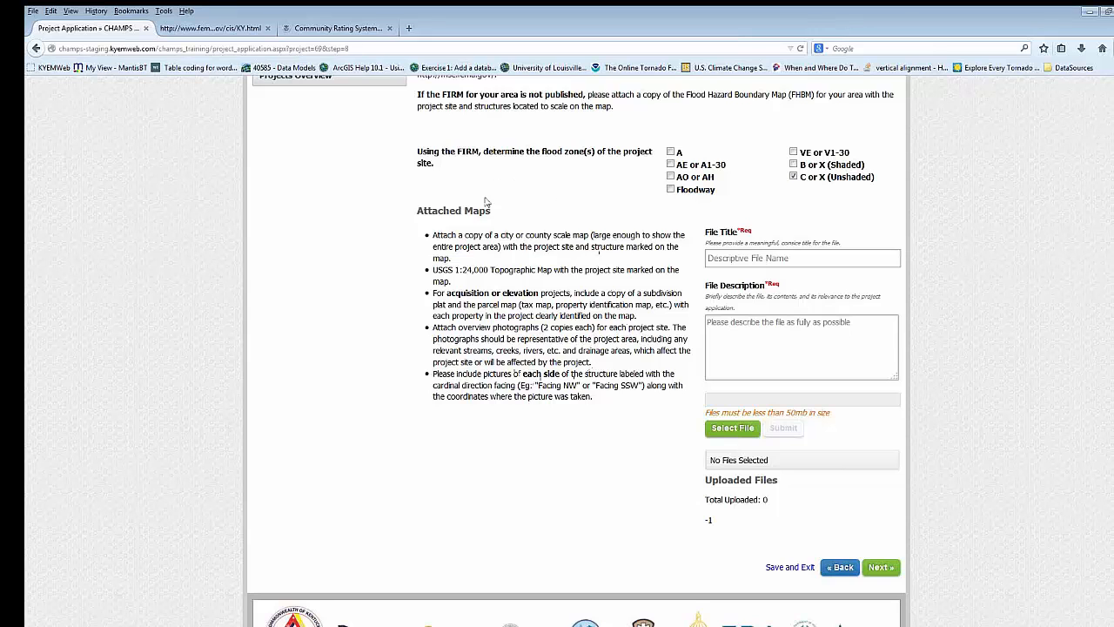
- Examine the Attached Maps requirements for the project site's maps, plats and photographs
drag(438, 210, 606, 370)
scroll(607, 370, up, 3)
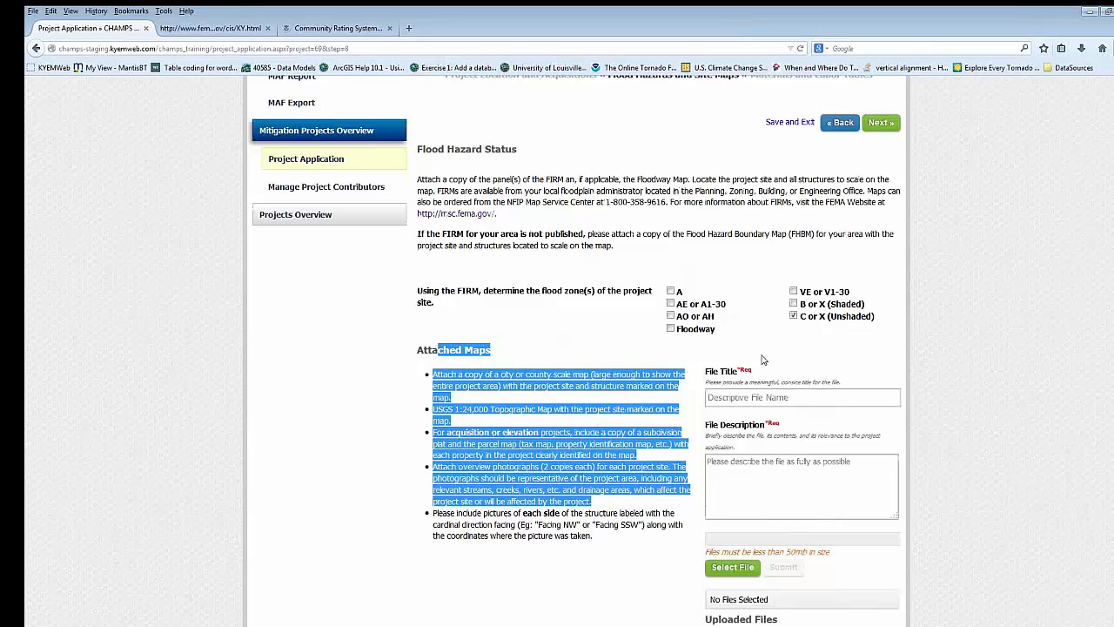
click(489, 351)
drag(419, 350, 621, 544)
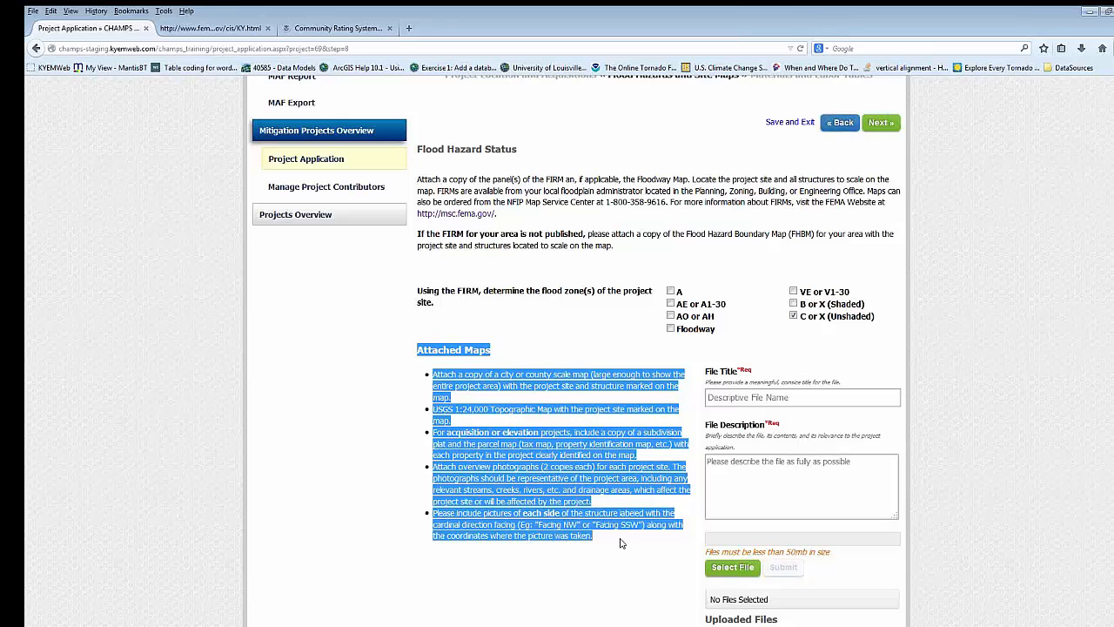
click(664, 491)
scroll(697, 444, down, 2)
scroll(709, 431, down, 2)
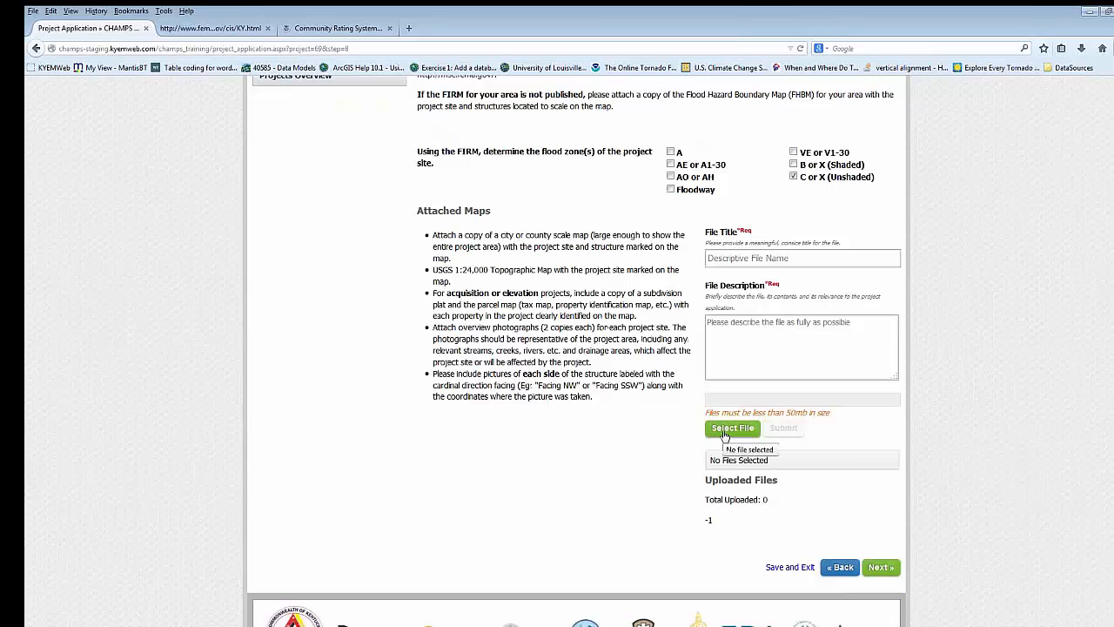
- Upload 1976-0001 City of Arlington Generator App.pdf as a site map, titled "Example" and described as "Example upload for training"
click(725, 434)
click(391, 134)
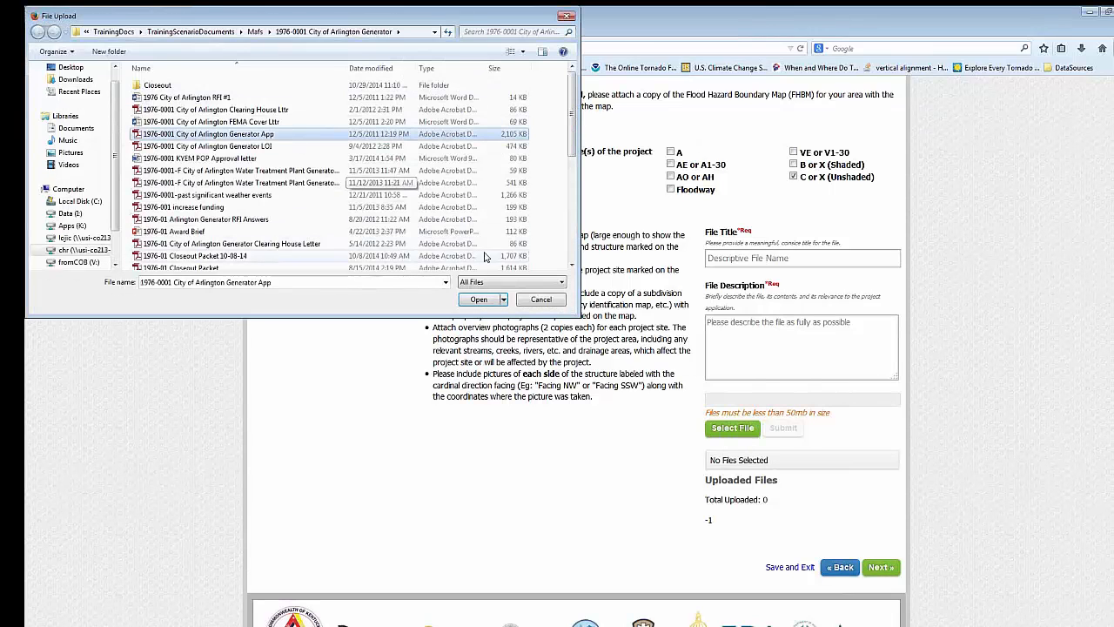
click(479, 298)
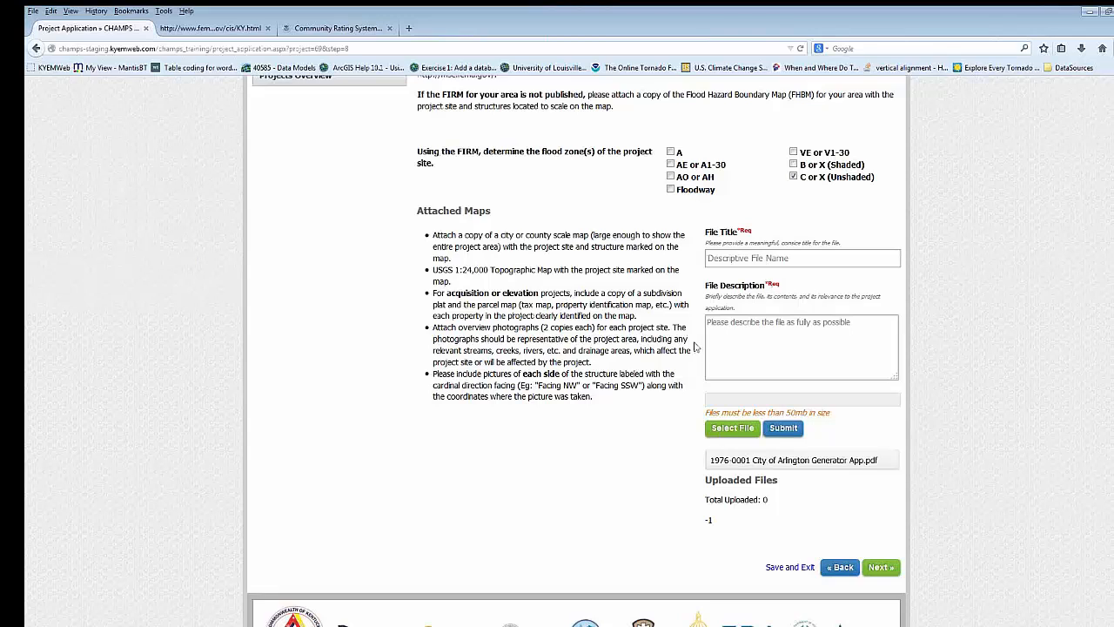
text(Example)
click(762, 320)
text(Example upload for training)
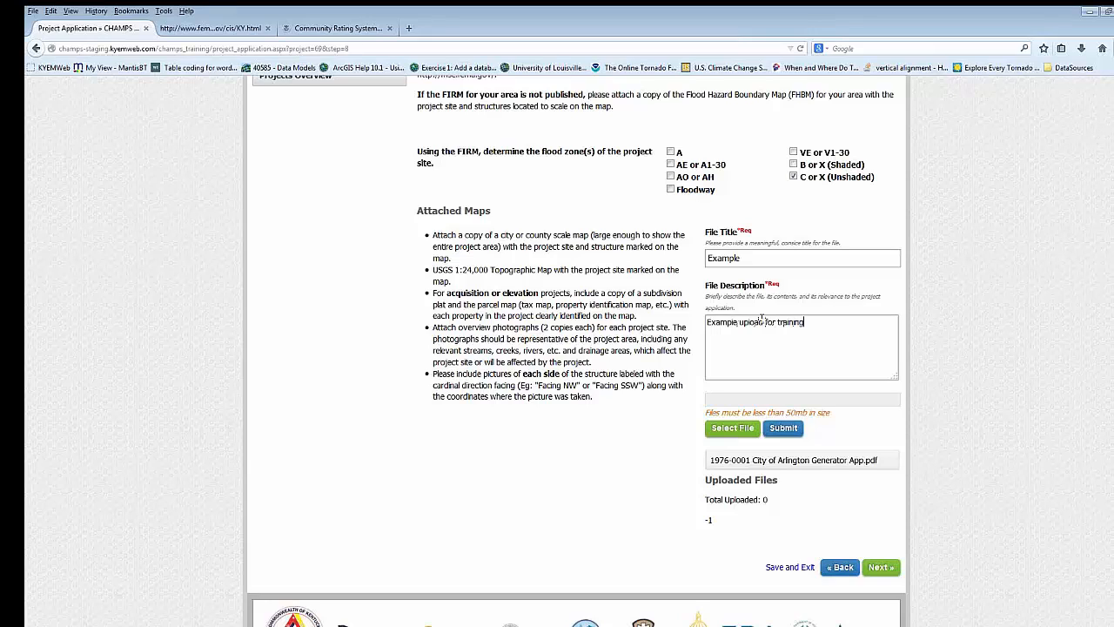
click(773, 432)
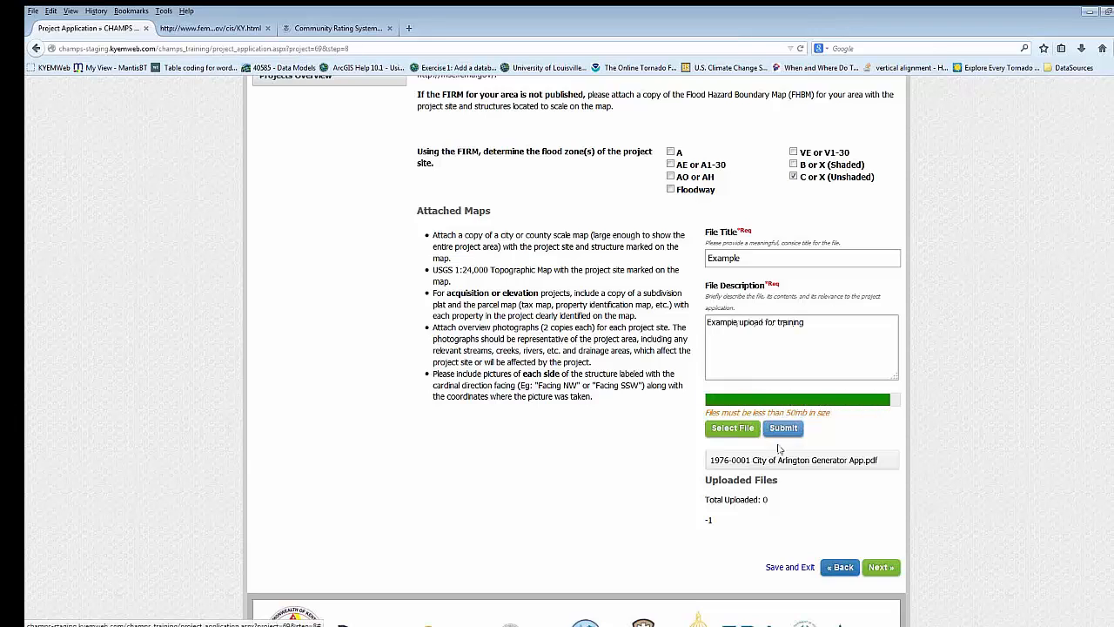
- Check the uploaded site map file and continue to step 9, Materials and Labor Tables
scroll(786, 551, down, 1)
scroll(927, 521, up, 4)
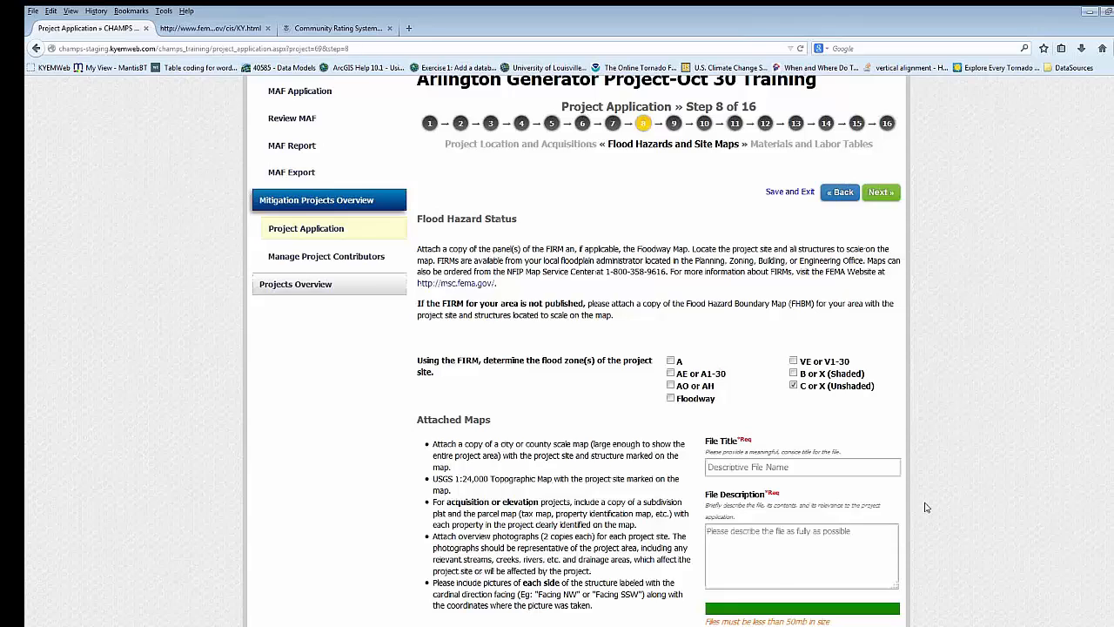
scroll(921, 505, down, 1)
scroll(922, 250, up, 1)
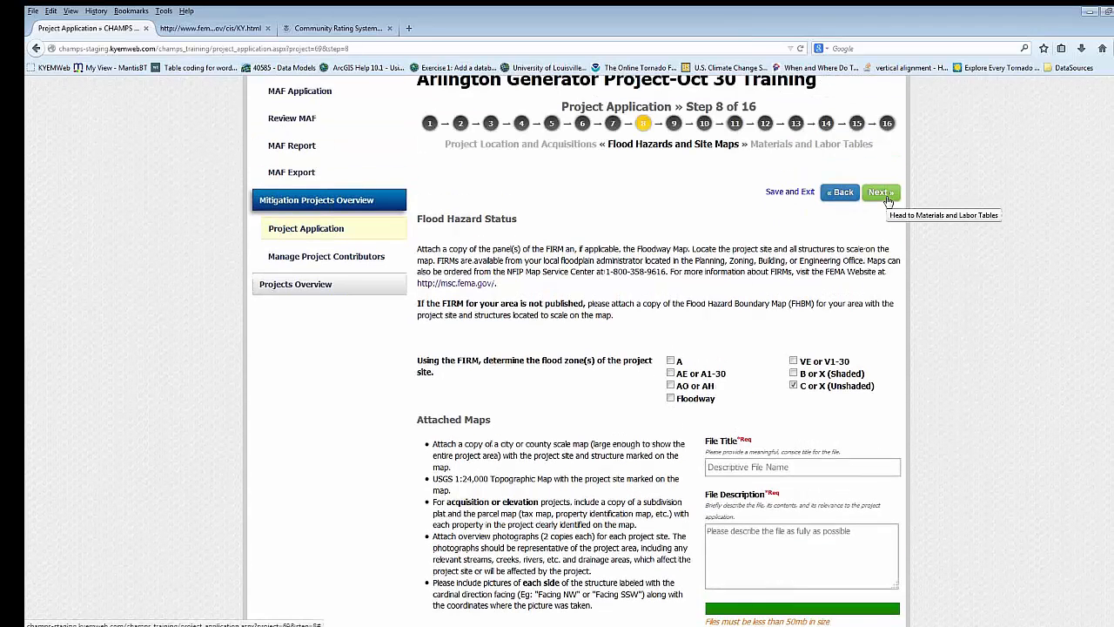
scroll(796, 598, down, 2)
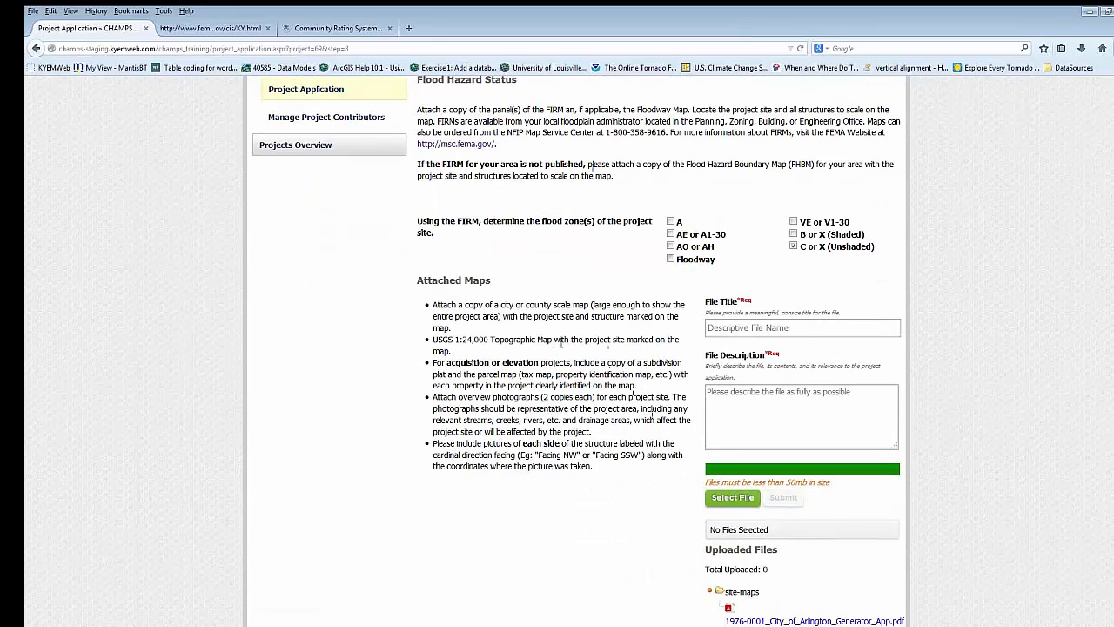
scroll(607, 339, up, 2)
scroll(606, 340, up, 1)
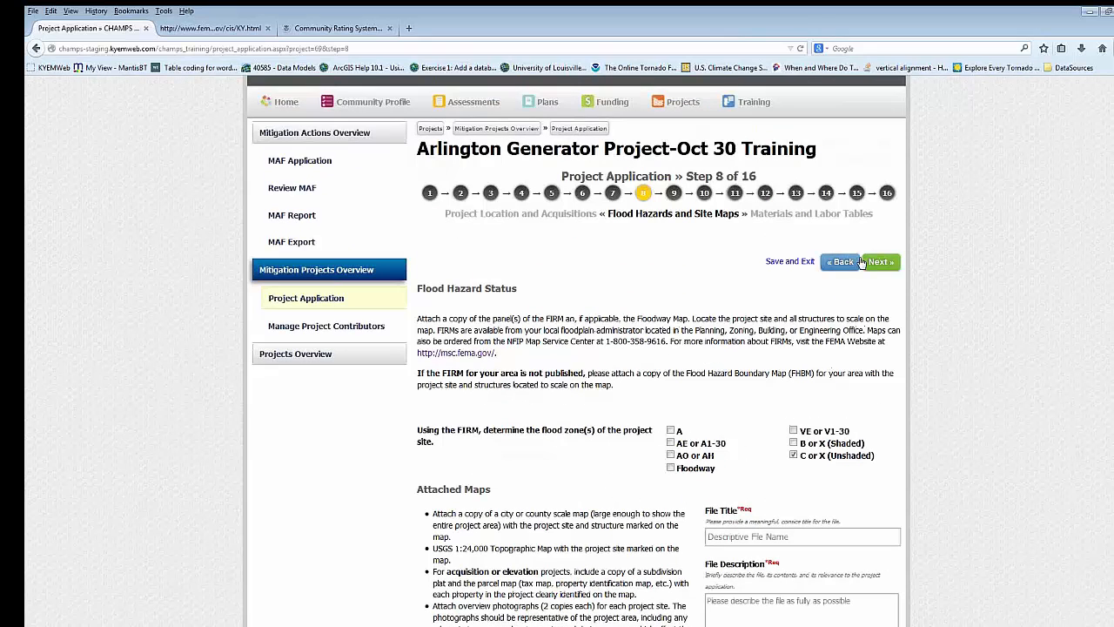
click(879, 331)
scroll(525, 431, down, 2)
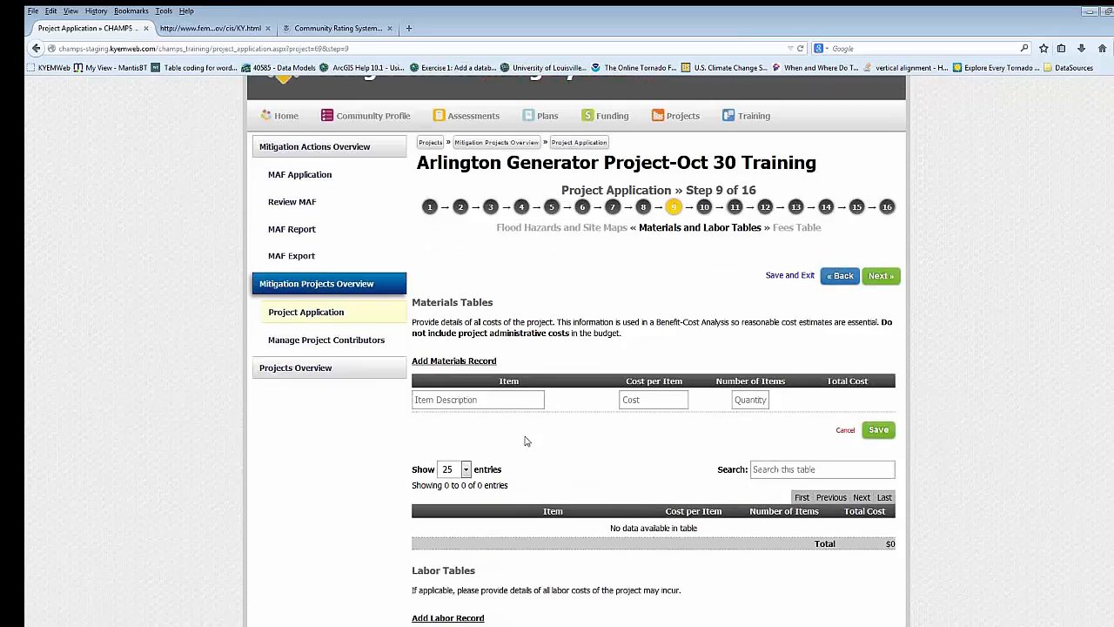
click(528, 319)
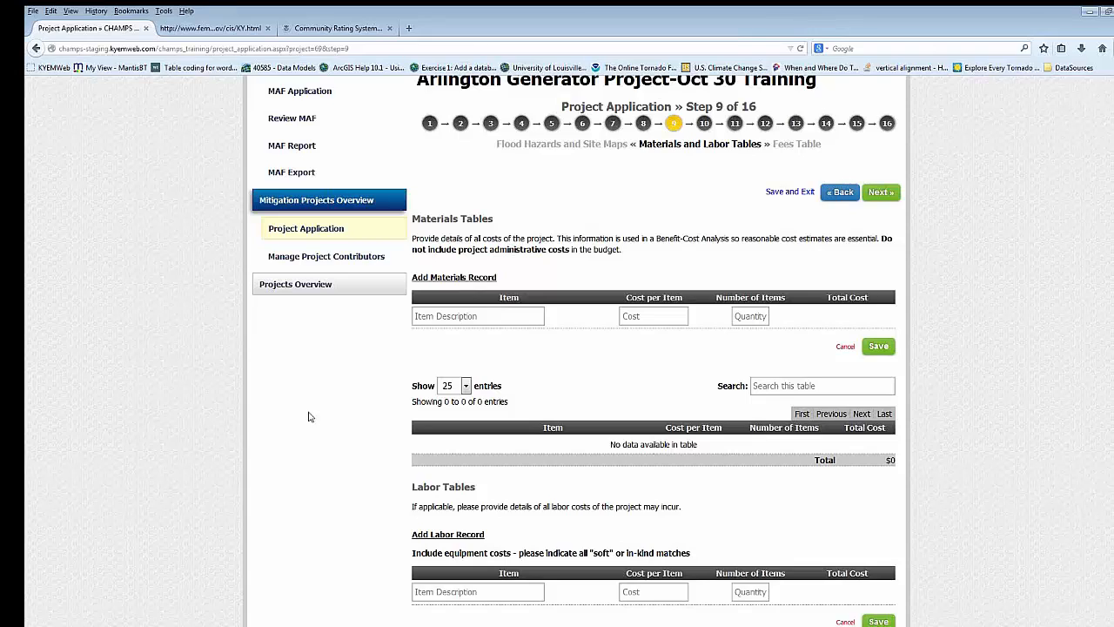
- Add a materials record for "Concreate" with a cost per item of 50 and a quantity of 20
scroll(490, 265, down, 2)
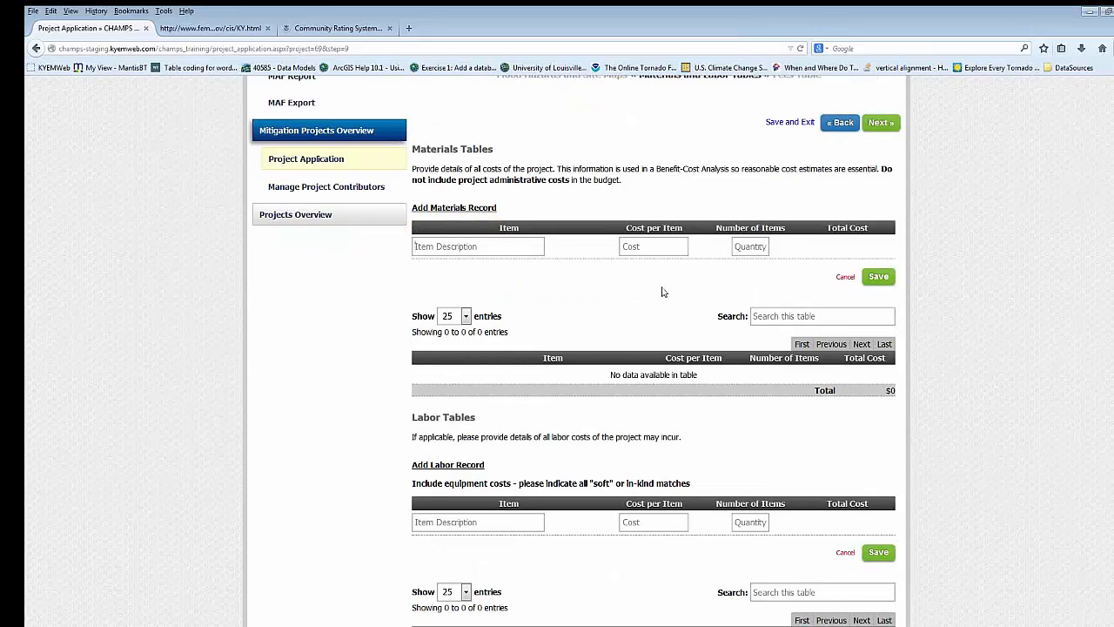
click(491, 249)
click(515, 241)
text(Concreate)
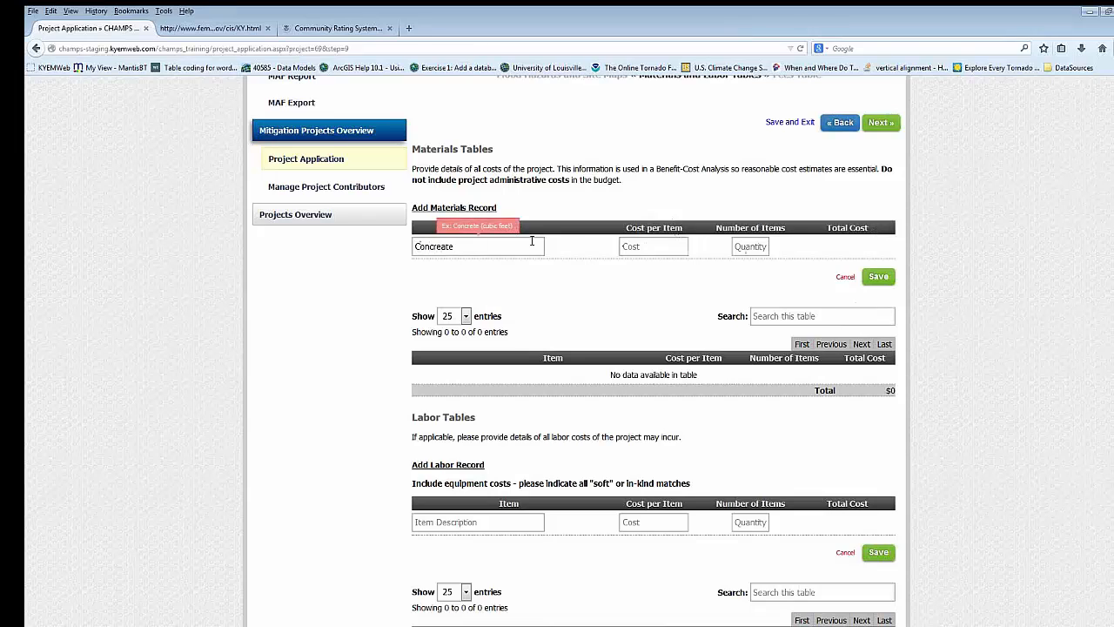
key(Tab)
text(50)
key(Tab)
text(1)
text(20)
click(874, 274)
- Go to step 10, Fees Table, and on to step 11, Project Budgets, without adding a fee
scroll(753, 332, up, 3)
scroll(584, 504, down, 4)
scroll(564, 394, up, 2)
click(705, 124)
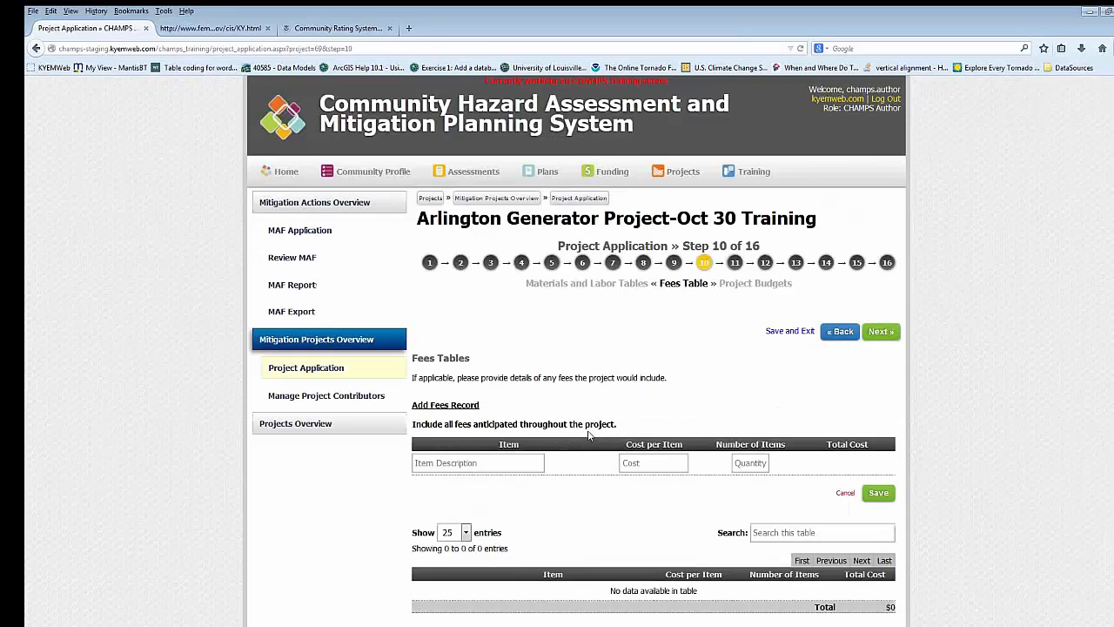
scroll(622, 302, down, 2)
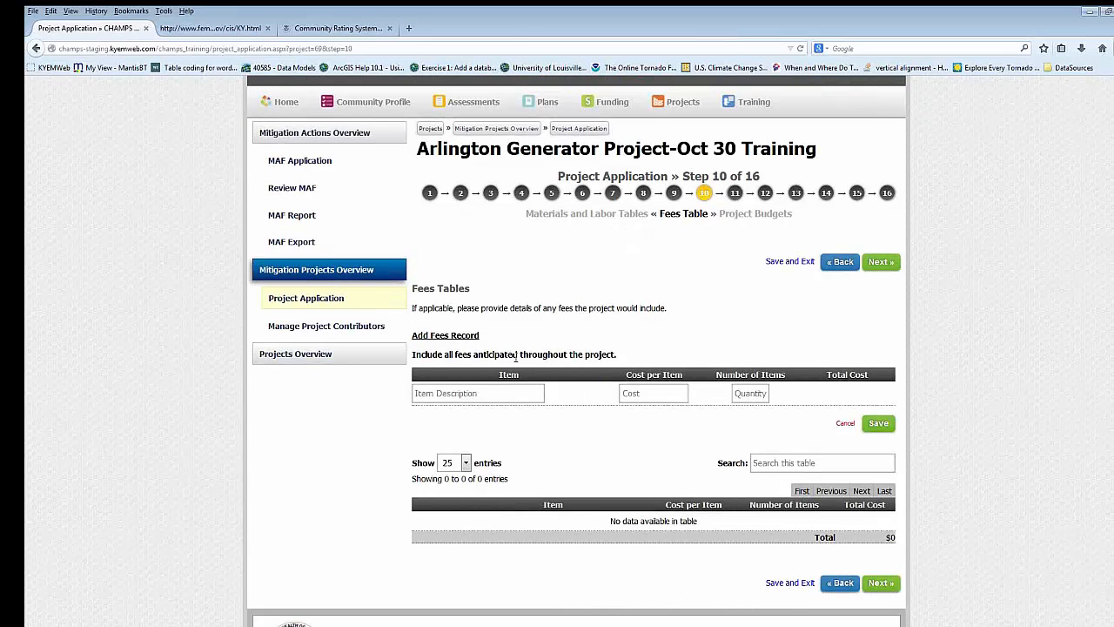
click(735, 196)
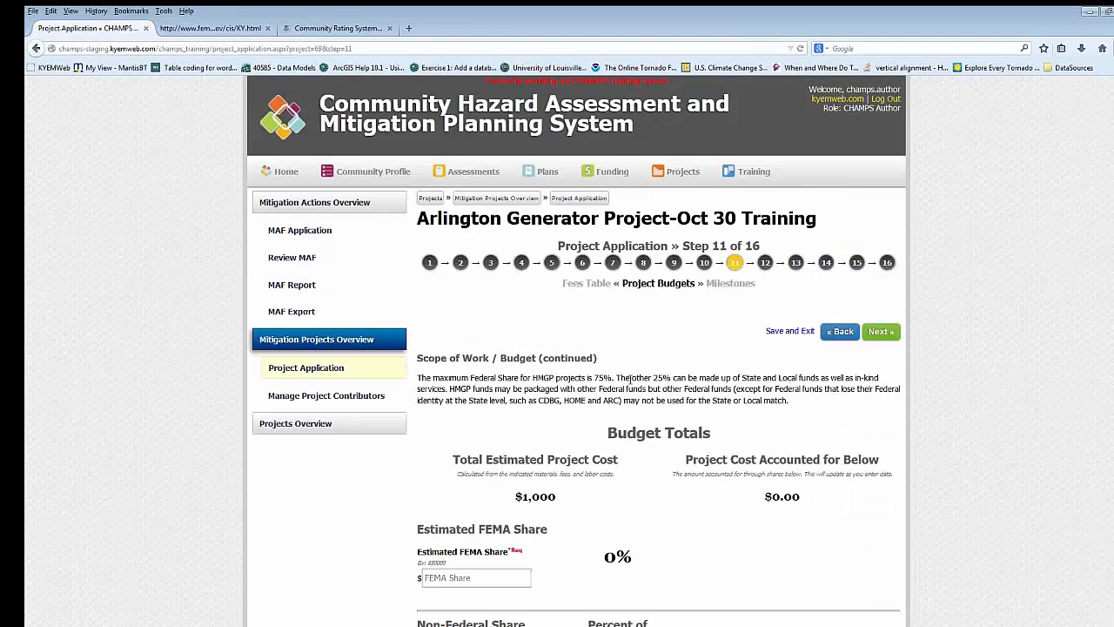
- Set the Estimated FEMA Share of the project budget to 750
scroll(654, 386, down, 2)
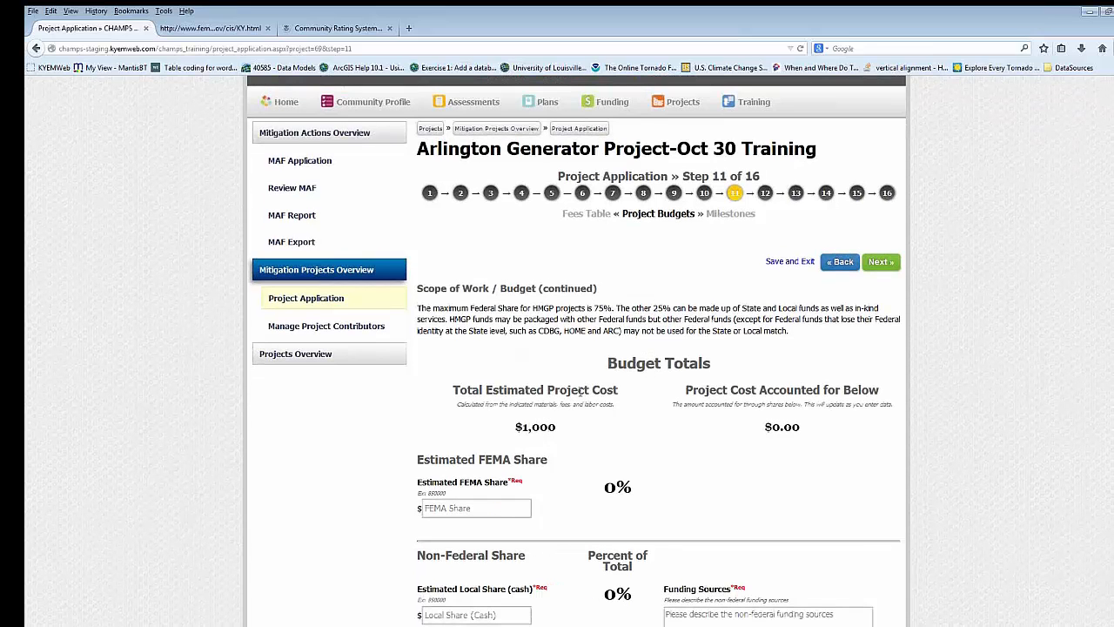
scroll(680, 372, down, 2)
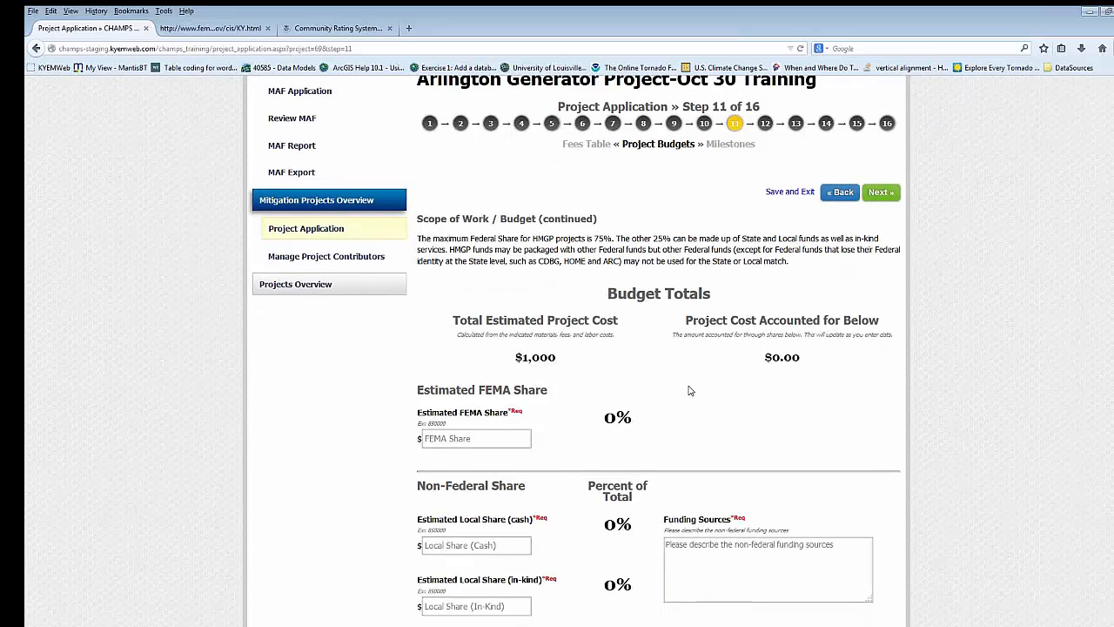
scroll(684, 335, down, 4)
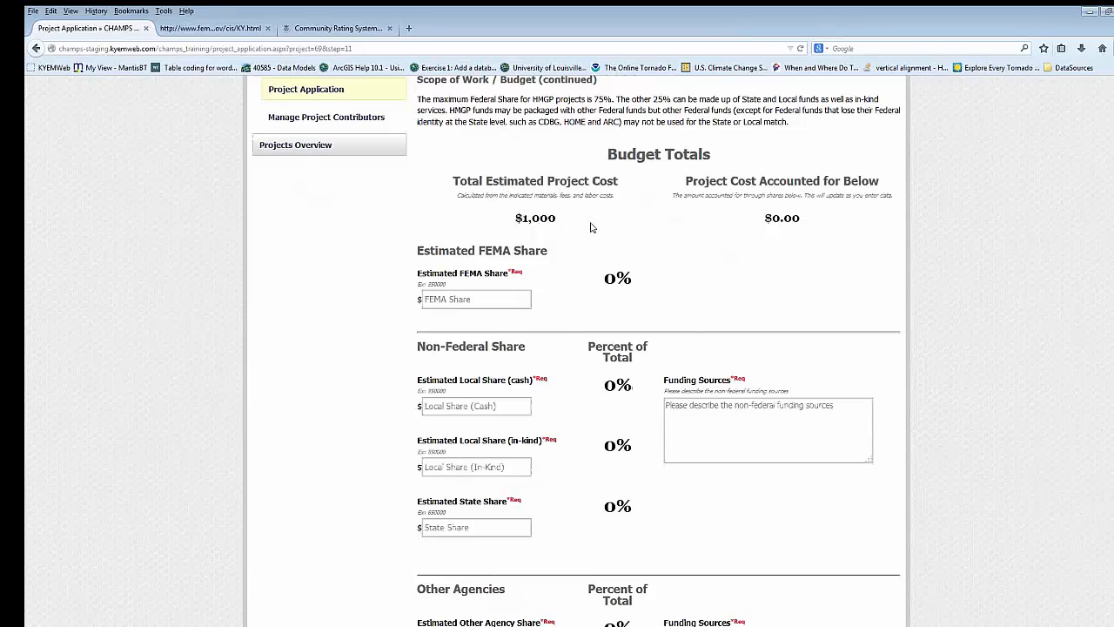
click(493, 298)
scroll(601, 334, down, 2)
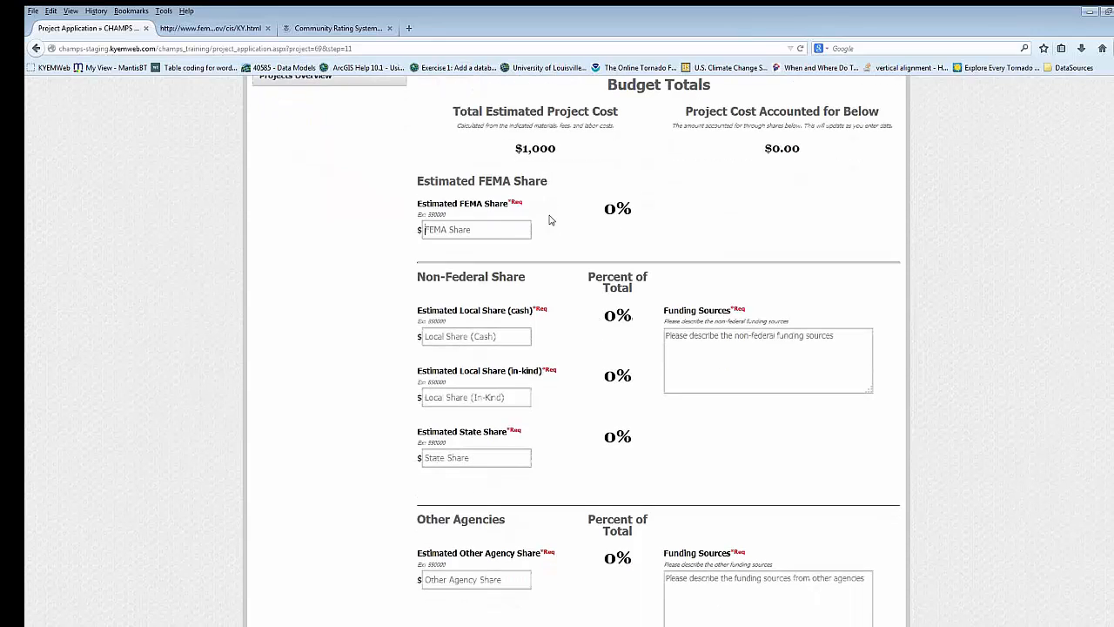
text(750)
- Set the Estimated Local Share (cash) to 130 and the Estimated State Share to 120
click(481, 338)
scroll(513, 346, down, 2)
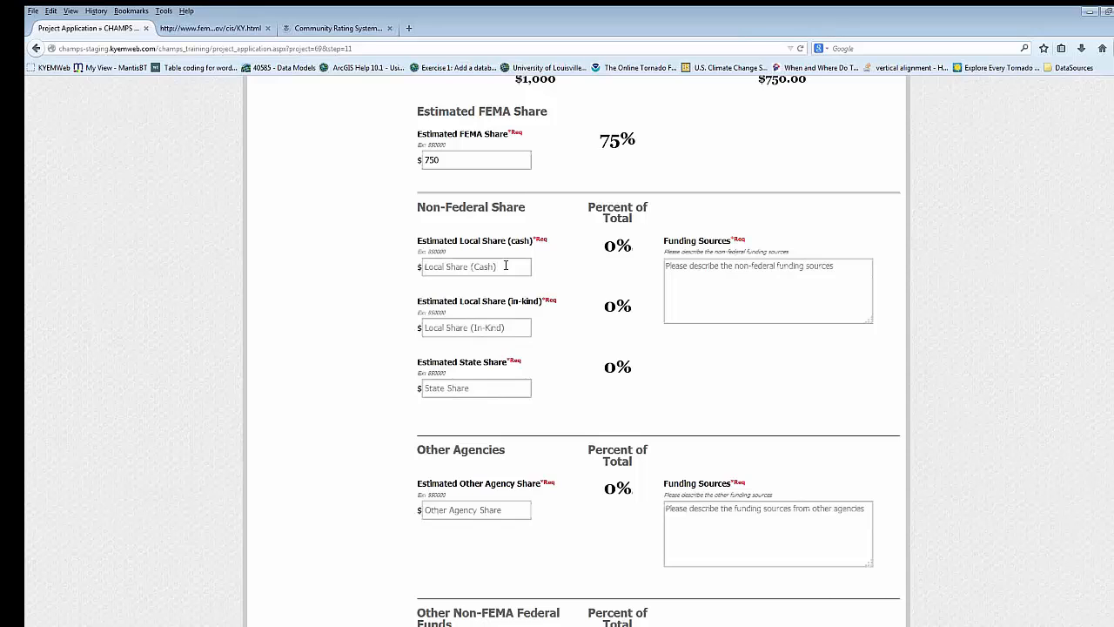
text(130)
click(480, 391)
text(1230)
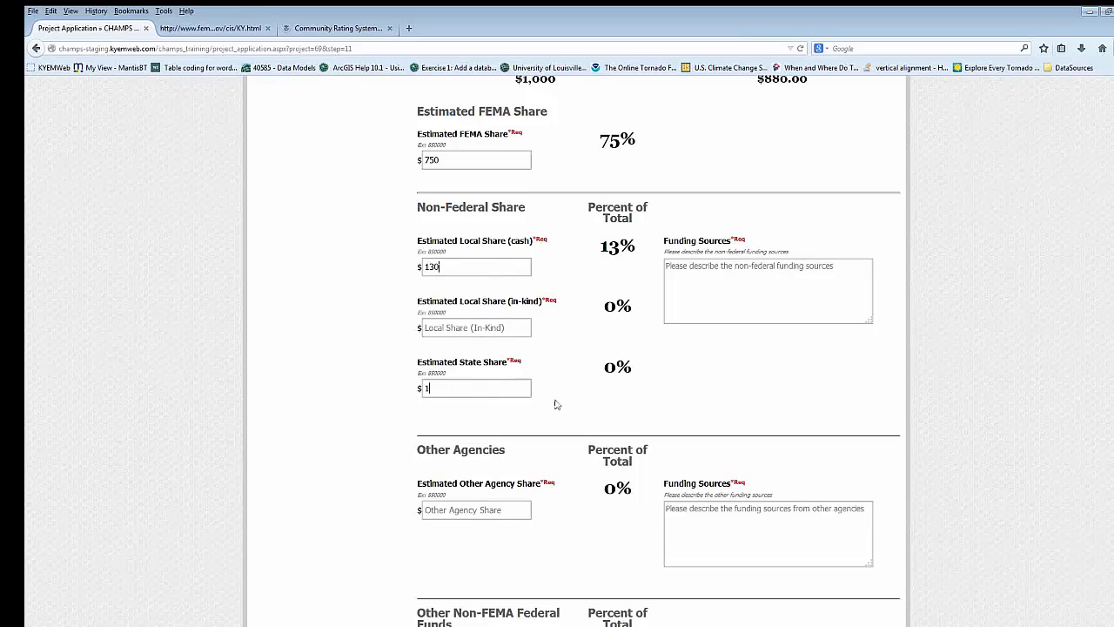
key(BackSpace)
key(BackSpace)
text(0)
click(566, 399)
- Review the budget shares and funding source fields, and jump to step 12, Milestones, without saving the budget page
scroll(588, 404, down, 3)
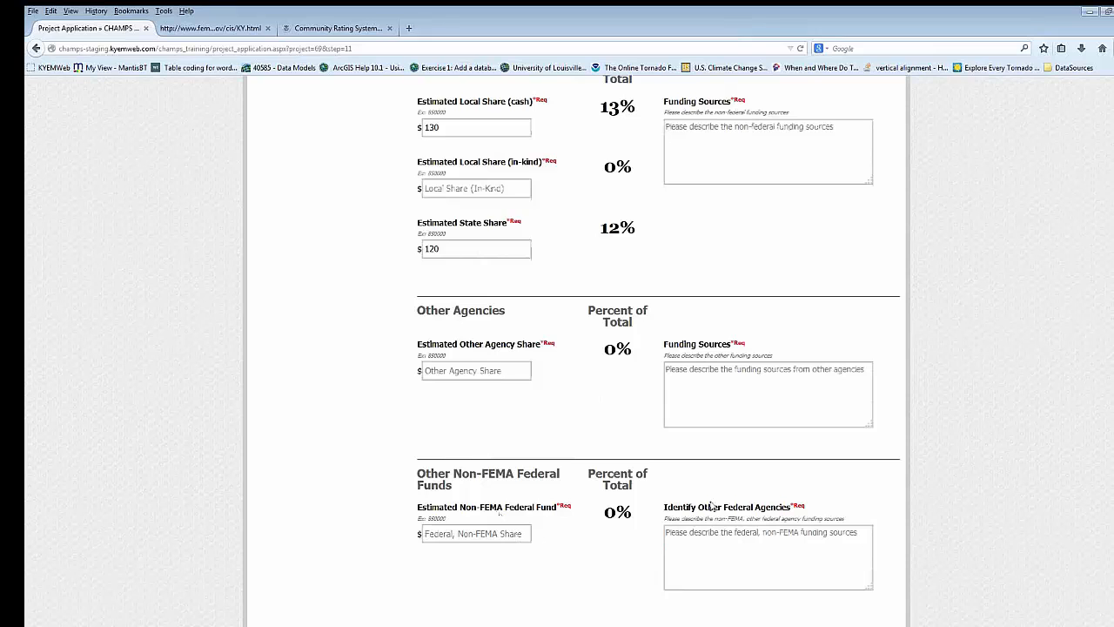
scroll(717, 435, up, 3)
scroll(716, 322, up, 1)
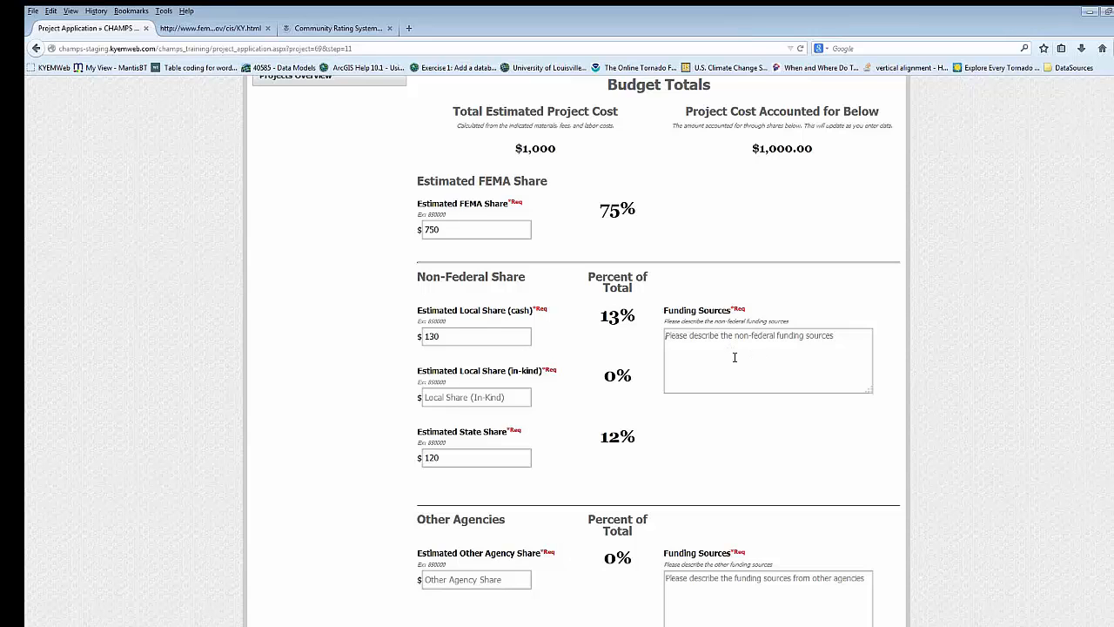
scroll(509, 388, up, 1)
scroll(931, 592, down, 3)
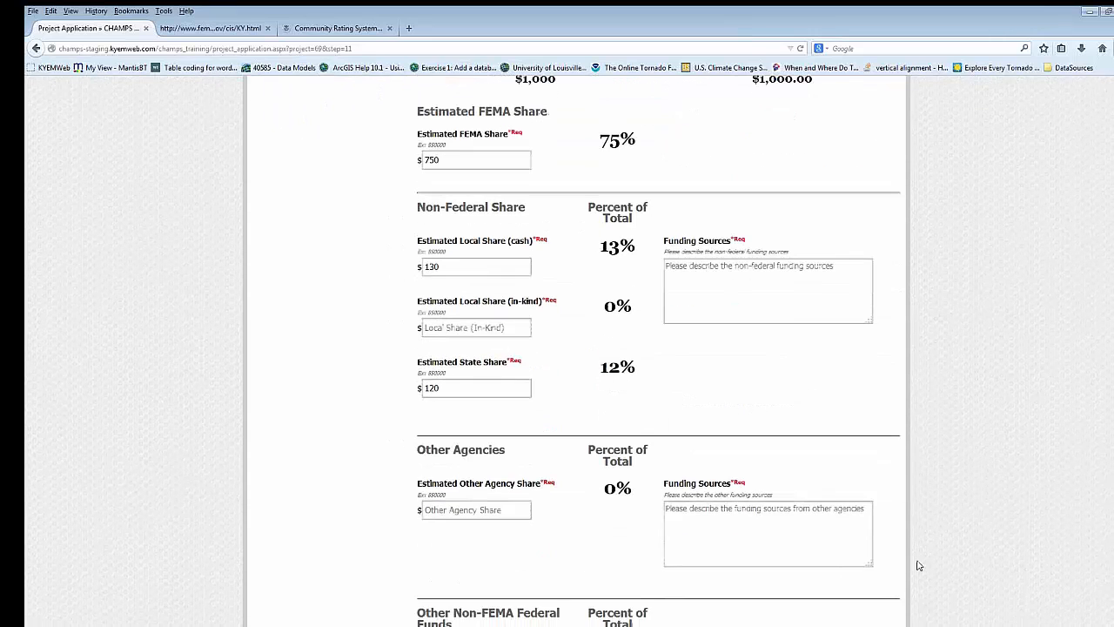
scroll(659, 542, up, 5)
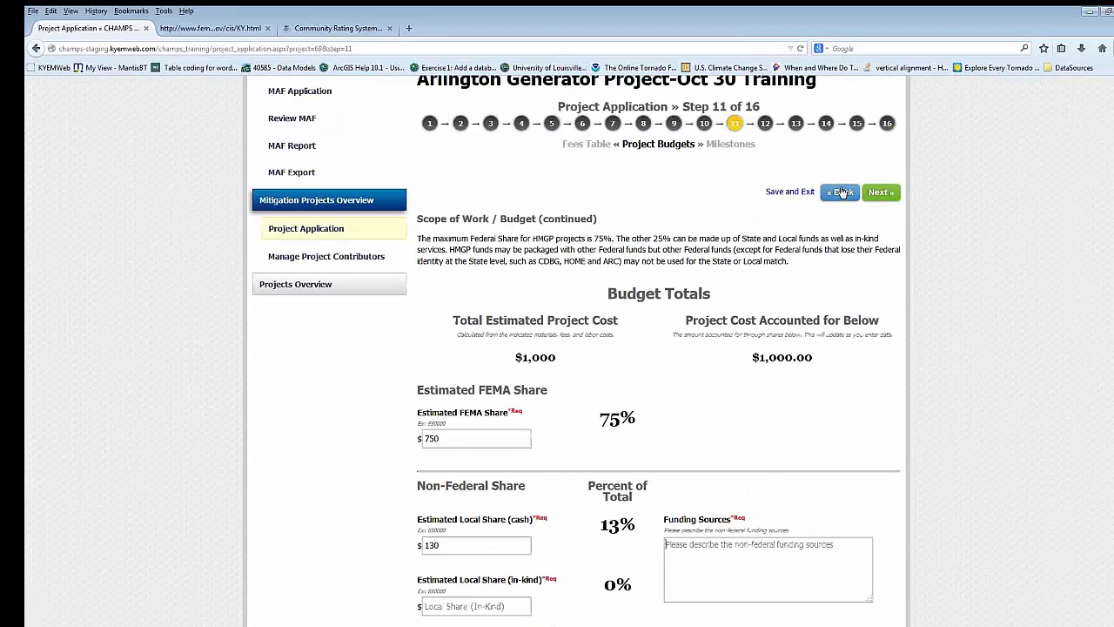
click(765, 123)
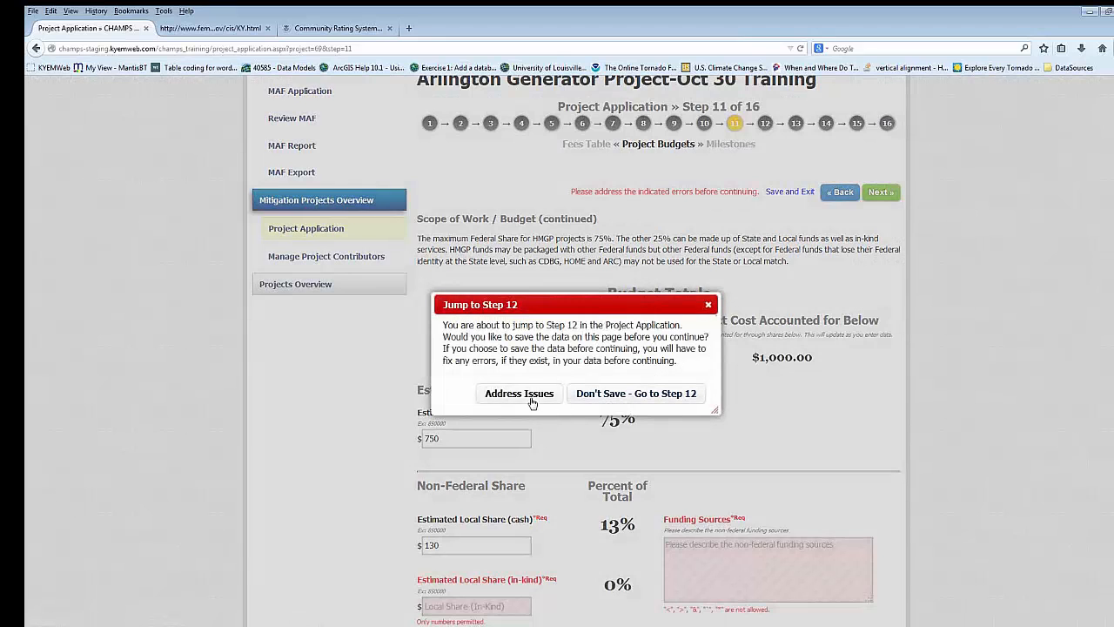
click(576, 400)
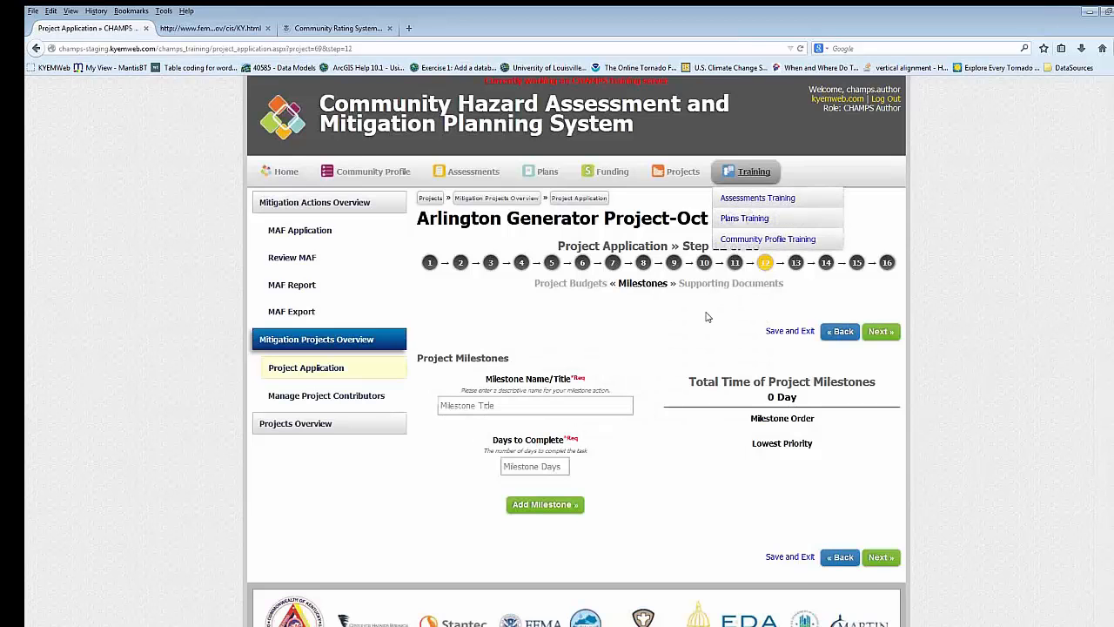
- Add a project milestone titled "Purchase the generator" with 25 days to complete
scroll(740, 209, down, 1)
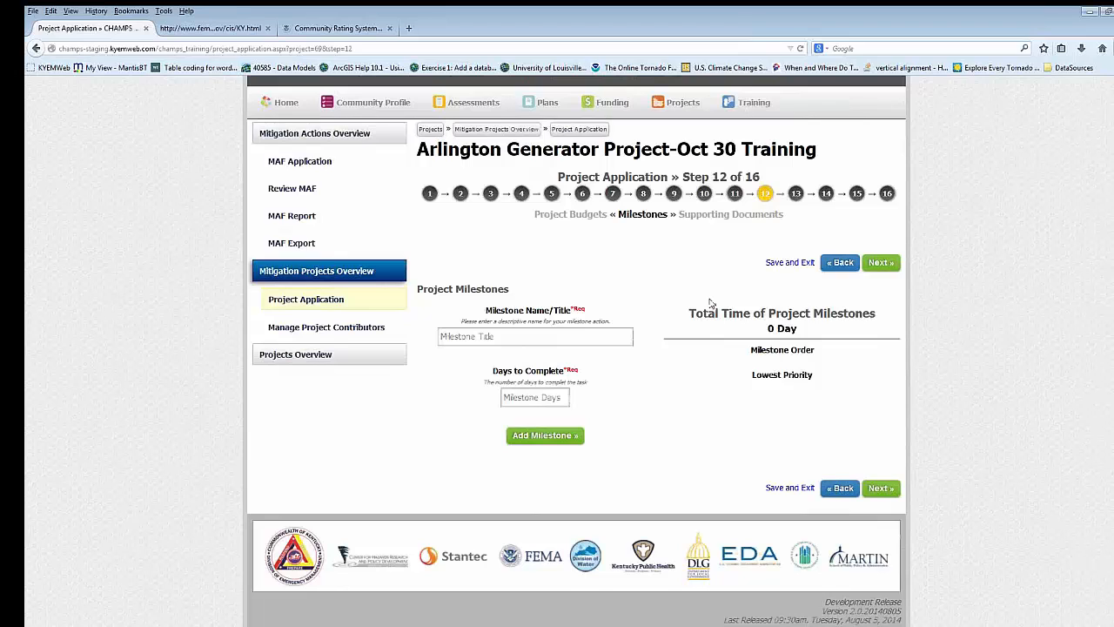
text(Purchace)
key(BackSpace)
key(BackSpace)
text(se the generator)
key(Tab)
text(25)
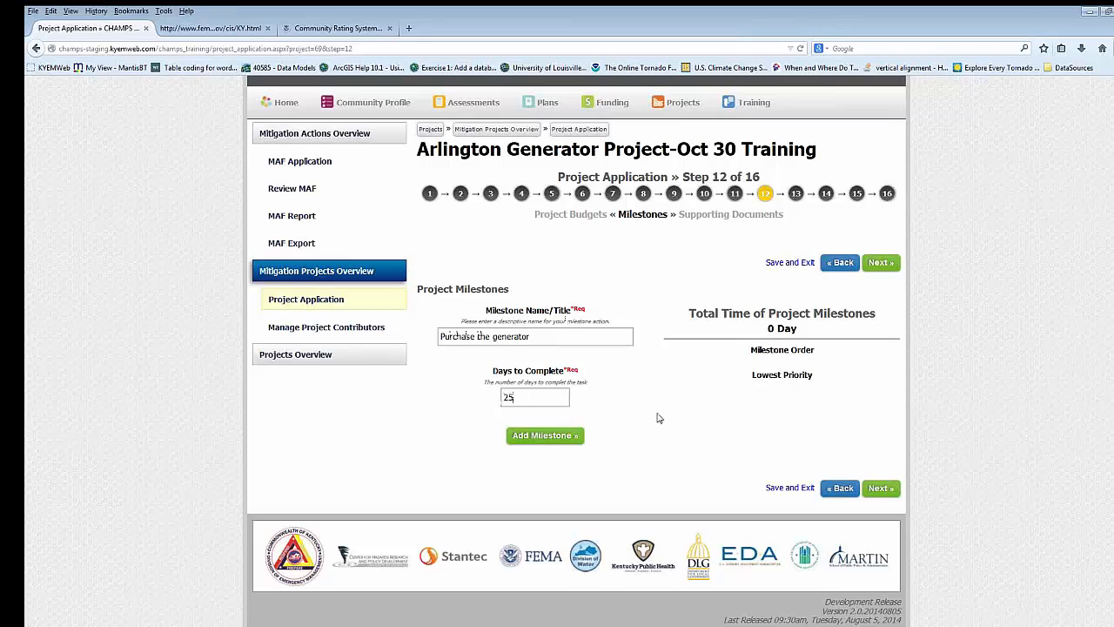
click(569, 443)
- Add a second project milestone titled "Install the generator" with 40 days to complete
click(553, 337)
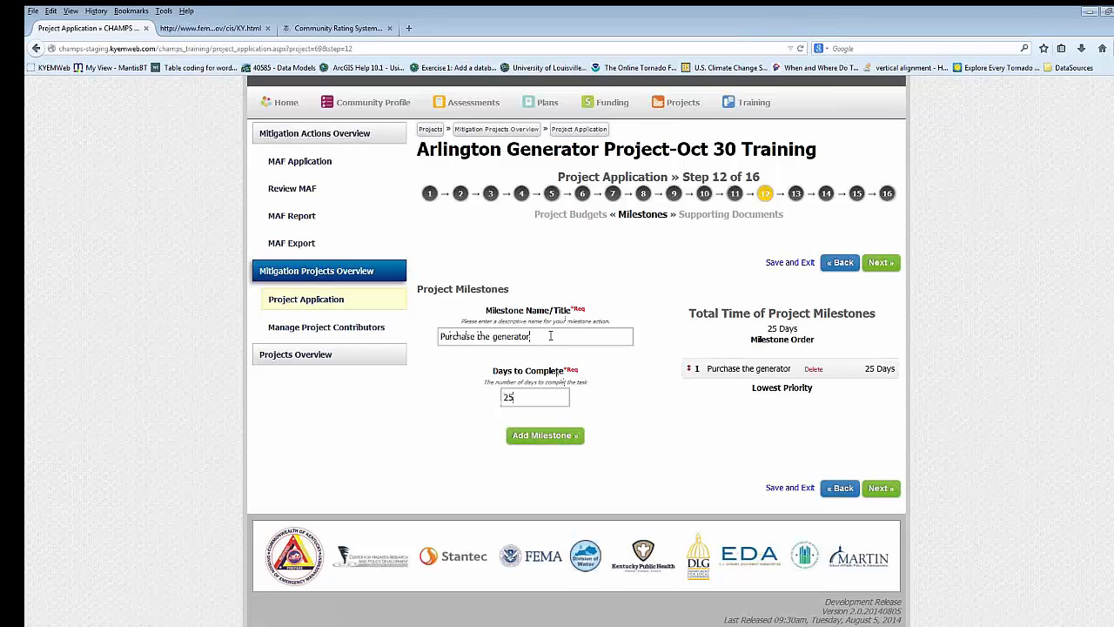
drag(478, 337, 439, 338)
text(Instal)
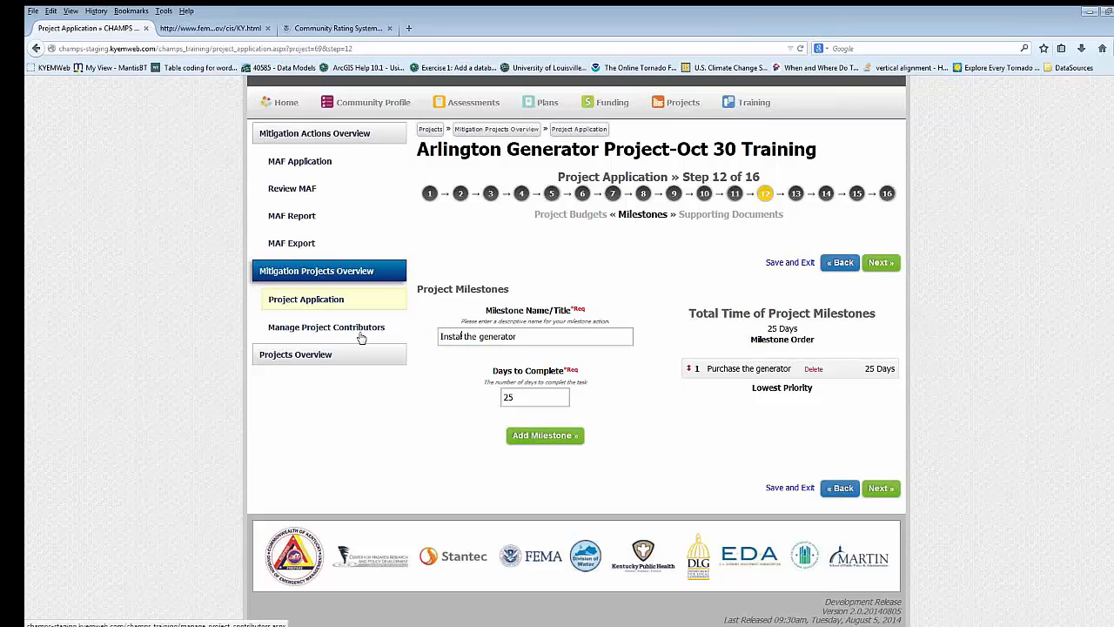
text(l)
drag(522, 397, 498, 400)
text(40)
click(577, 436)
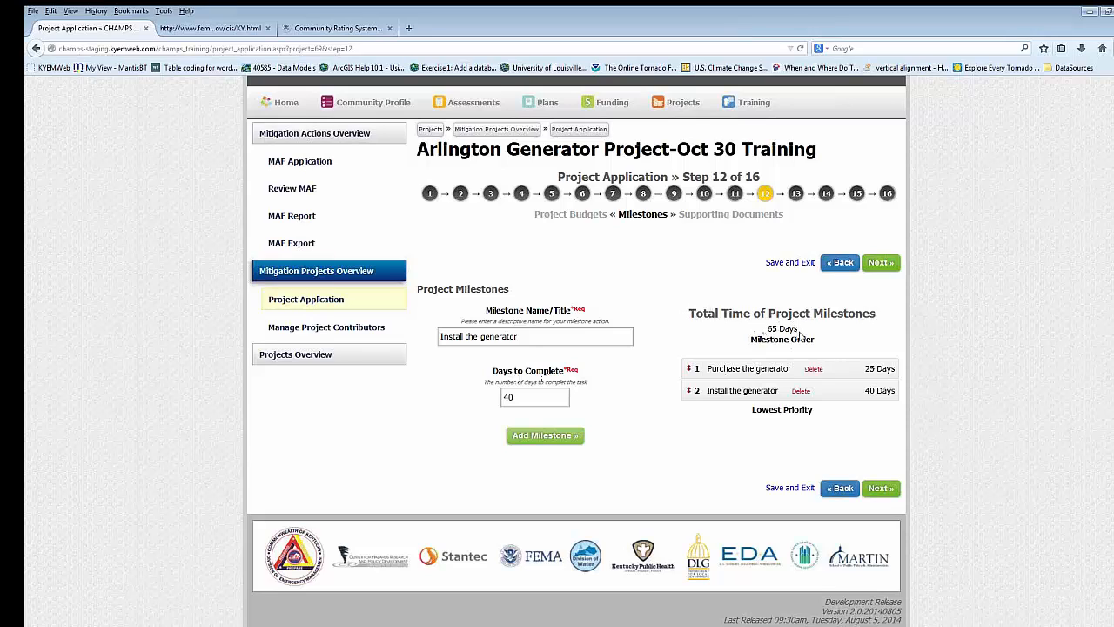
- Open step 13, Supporting Documents, of the Arlington generator application and review the upload fields and attached files
click(799, 197)
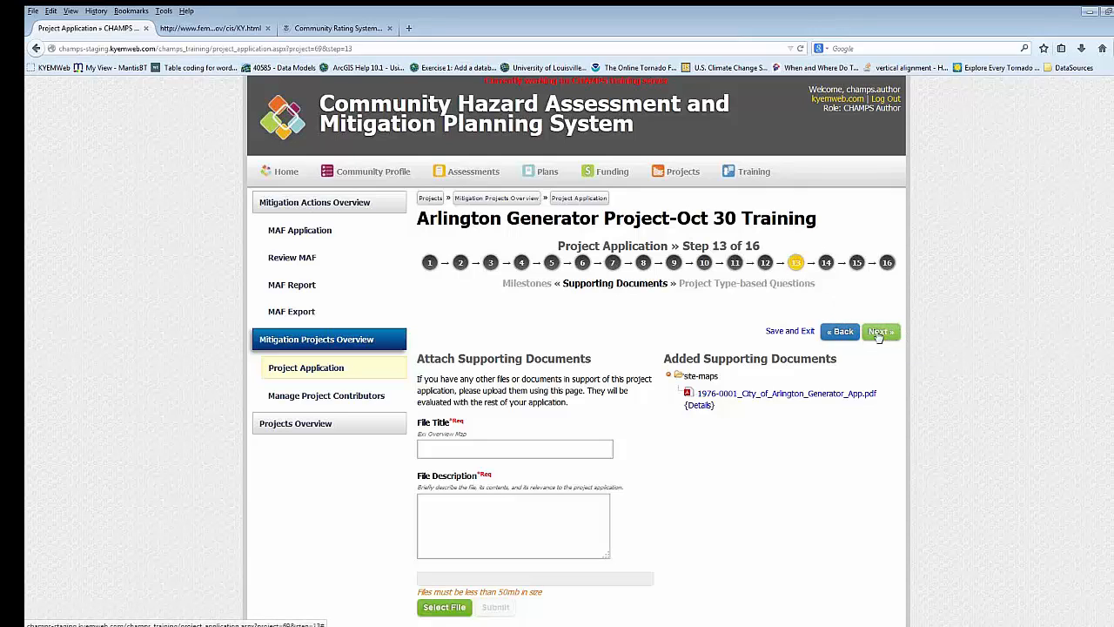
scroll(625, 360, down, 1)
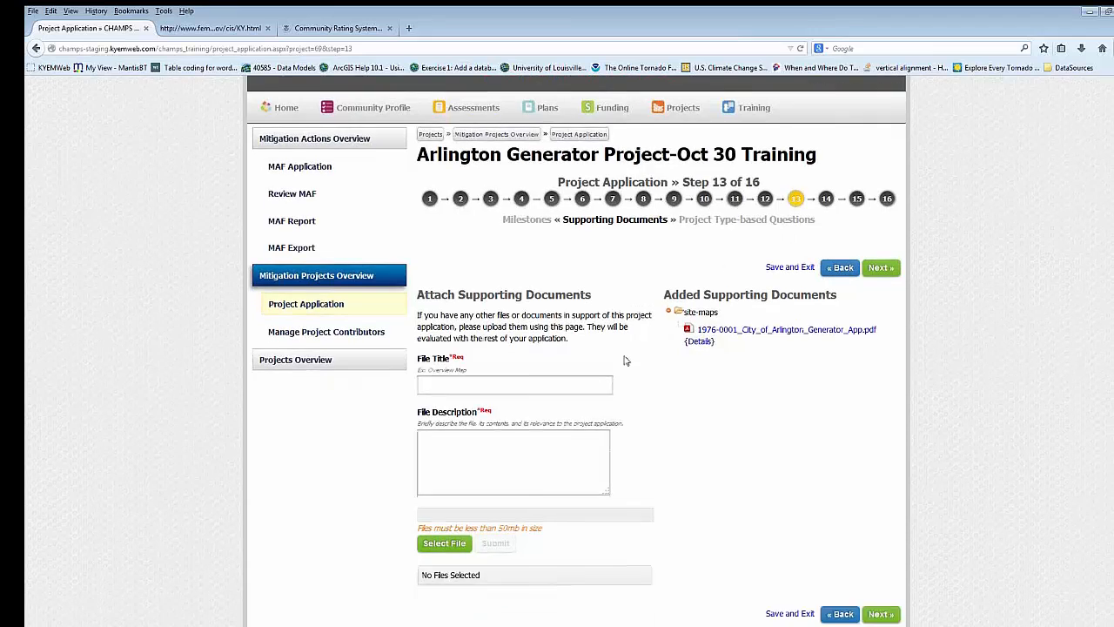
scroll(625, 361, down, 1)
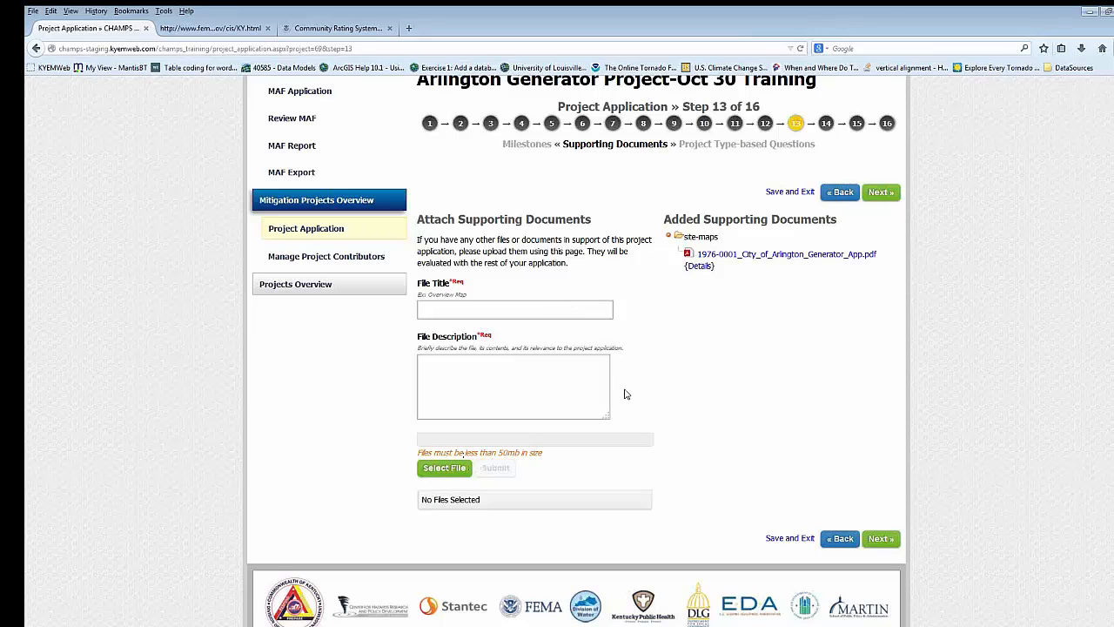
scroll(624, 395, up, 3)
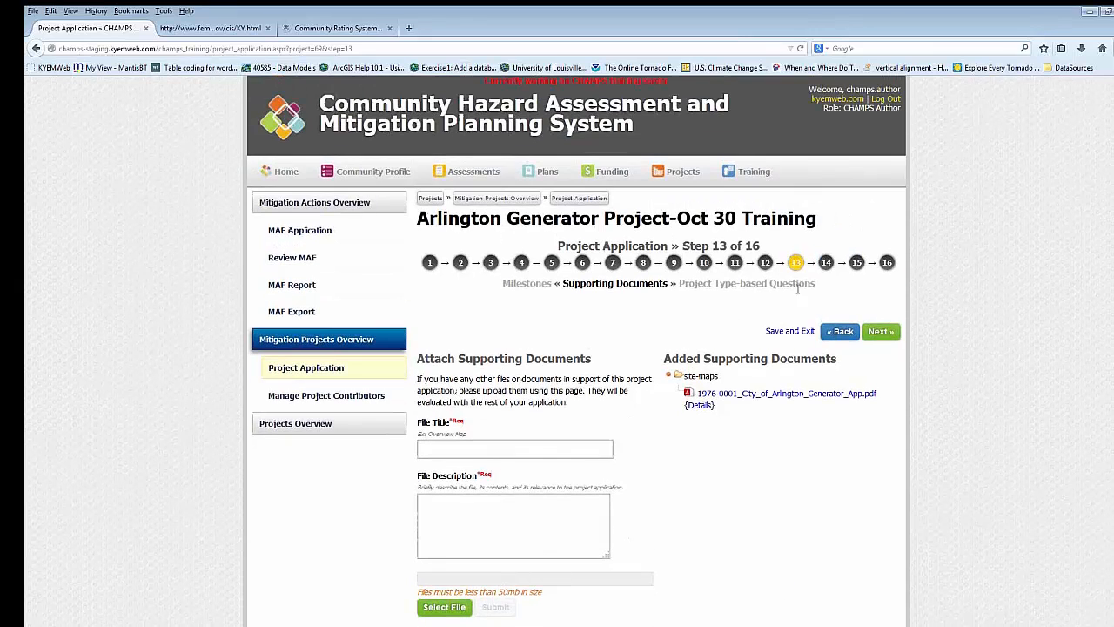
- Open step 14, Project Type-based Questions, and review the additional generator questions and their answers
click(827, 264)
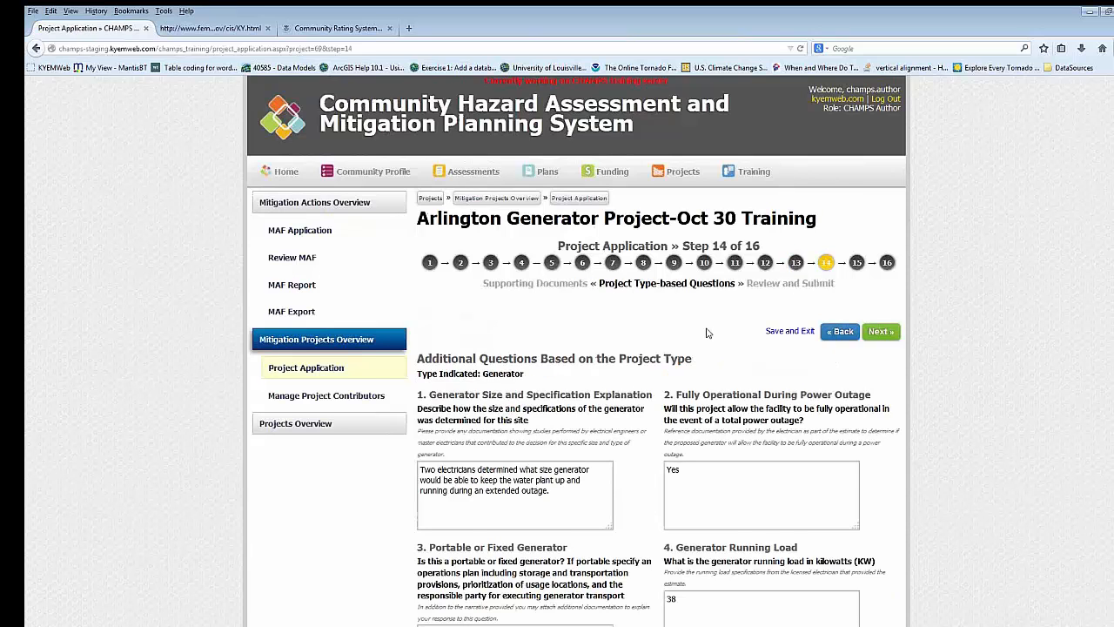
scroll(708, 335, down, 2)
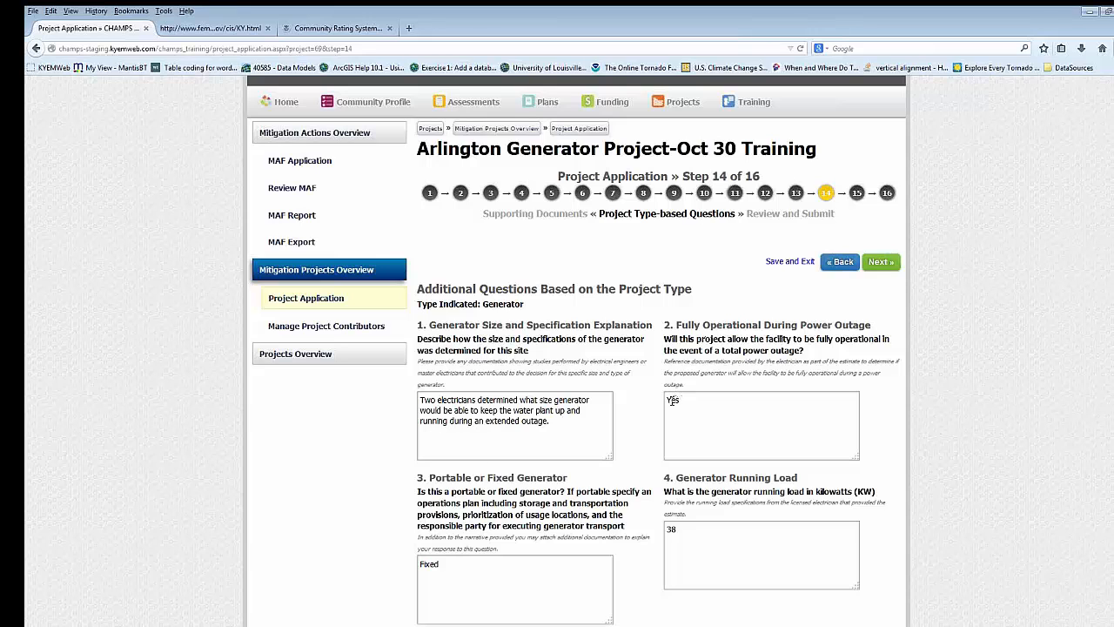
scroll(672, 400, down, 2)
scroll(673, 400, up, 4)
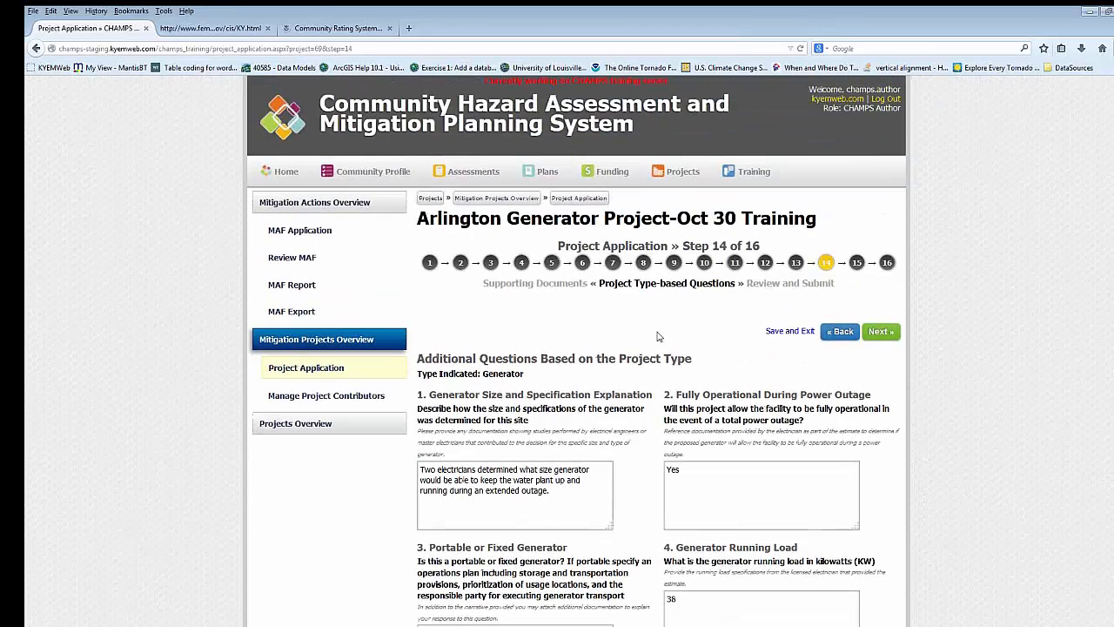
- Advance to step 15, Review and Submit, and read through the full application summary down to the Acquisitions table
click(879, 332)
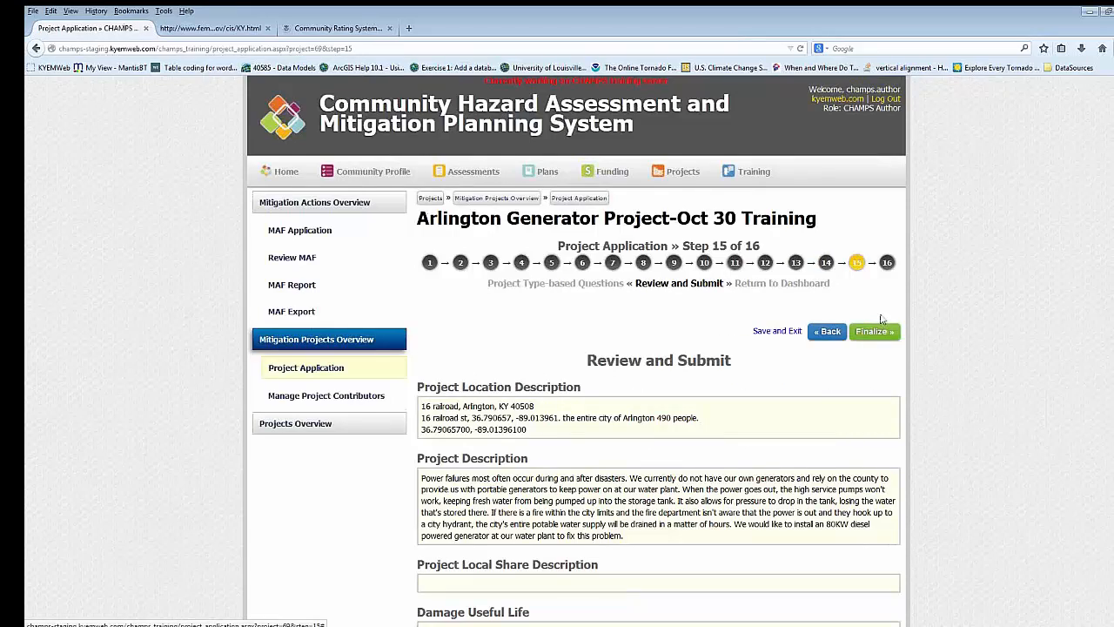
scroll(813, 397, down, 15)
scroll(811, 399, up, 12)
scroll(810, 435, up, 3)
scroll(812, 470, down, 11)
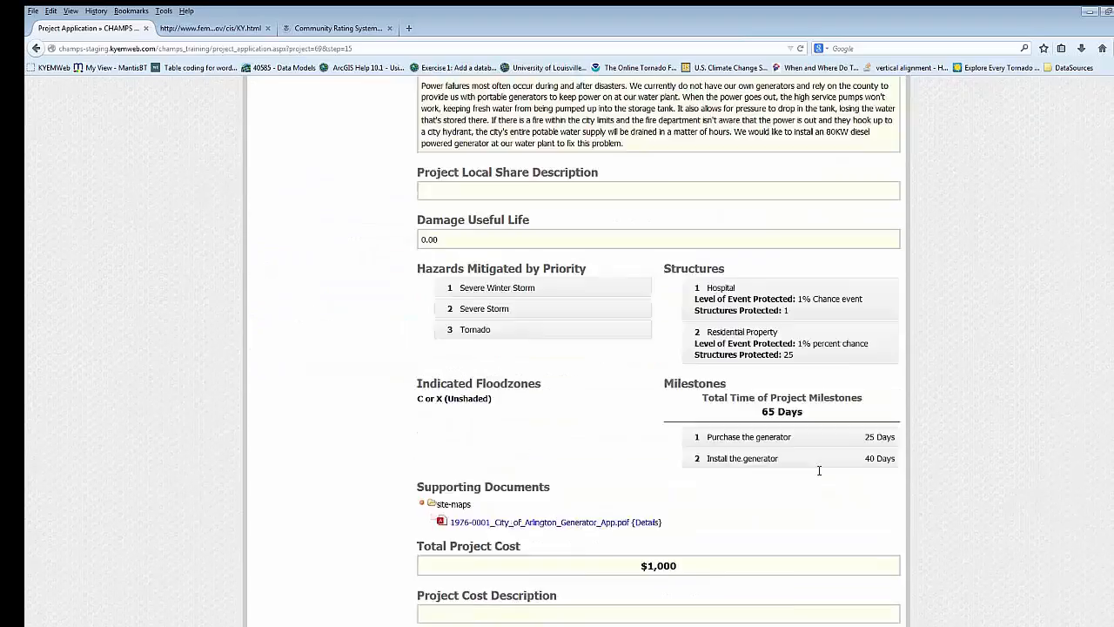
scroll(820, 470, down, 12)
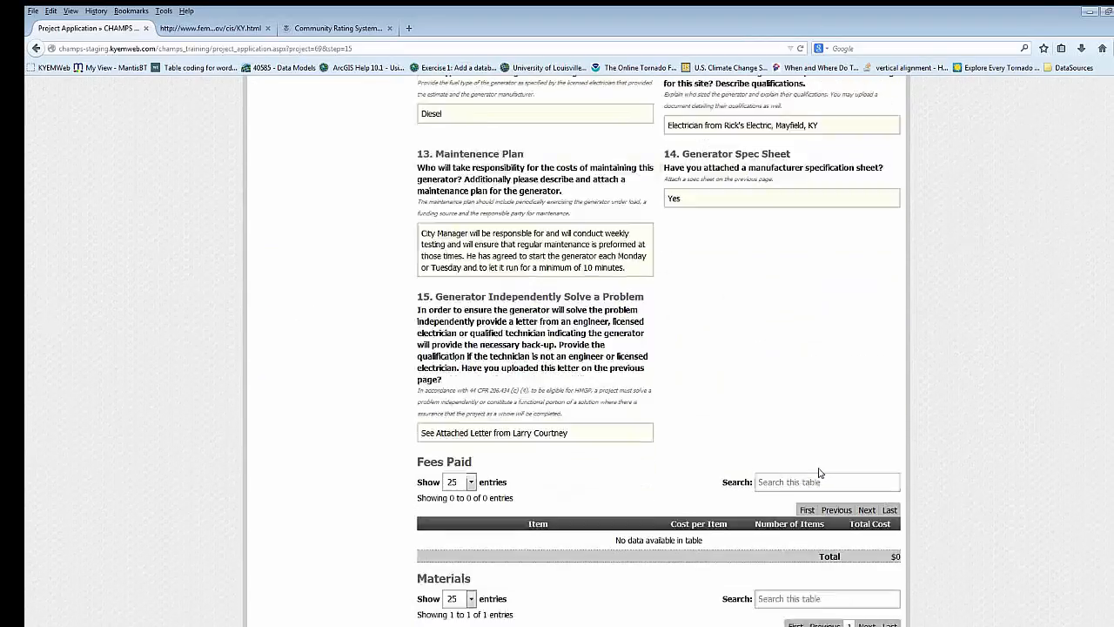
scroll(818, 472, down, 5)
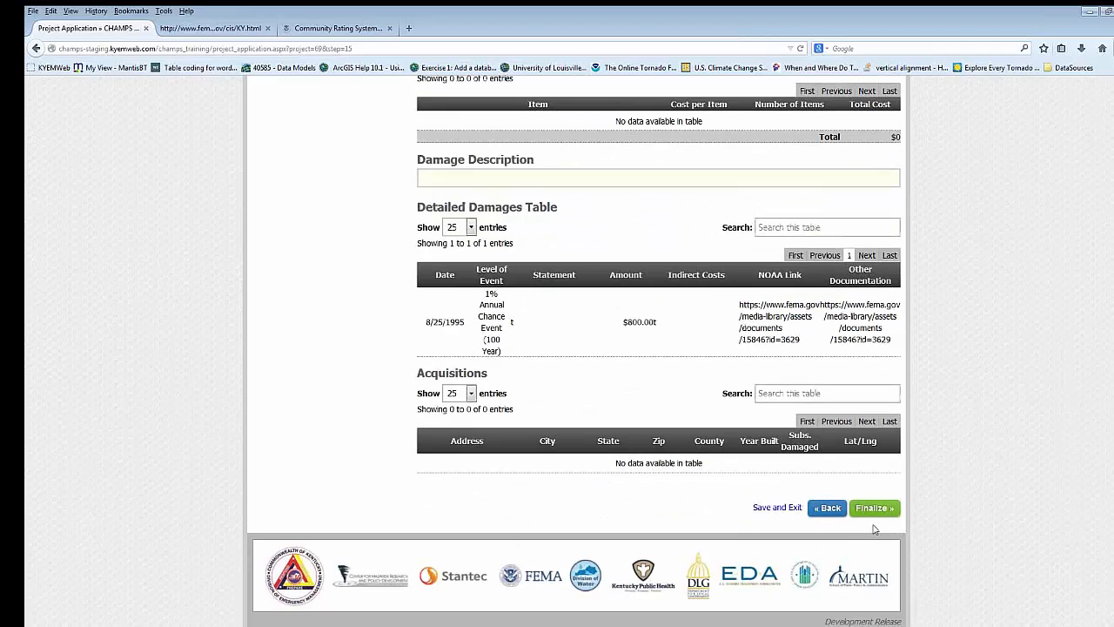
- Finalize the Arlington generator application, verifying its information for submission, and return to the projects dashboard
click(874, 509)
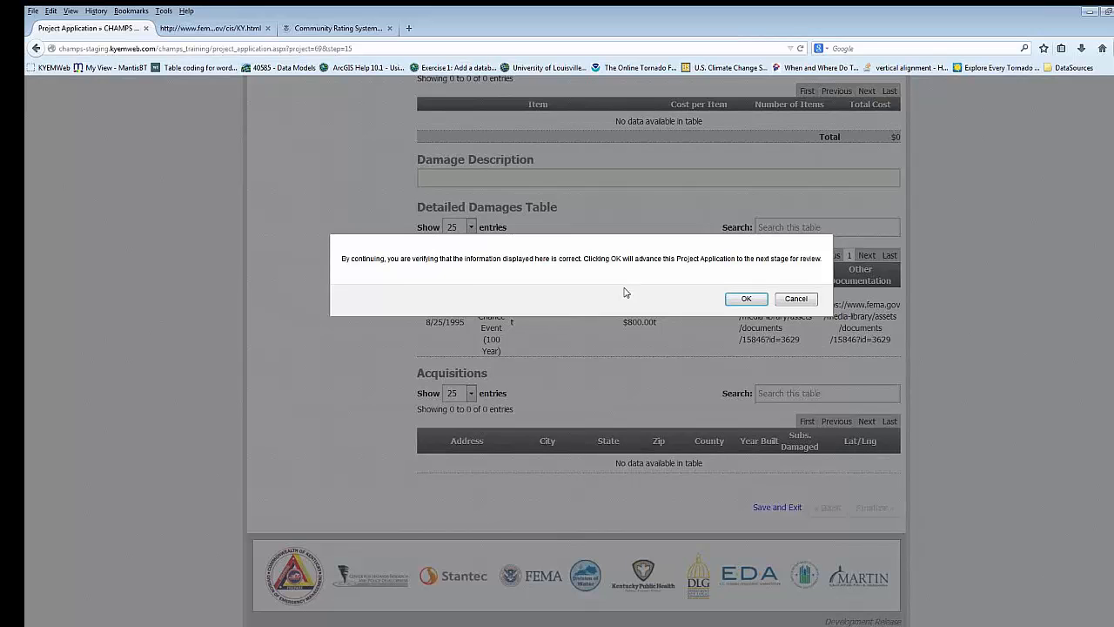
click(747, 299)
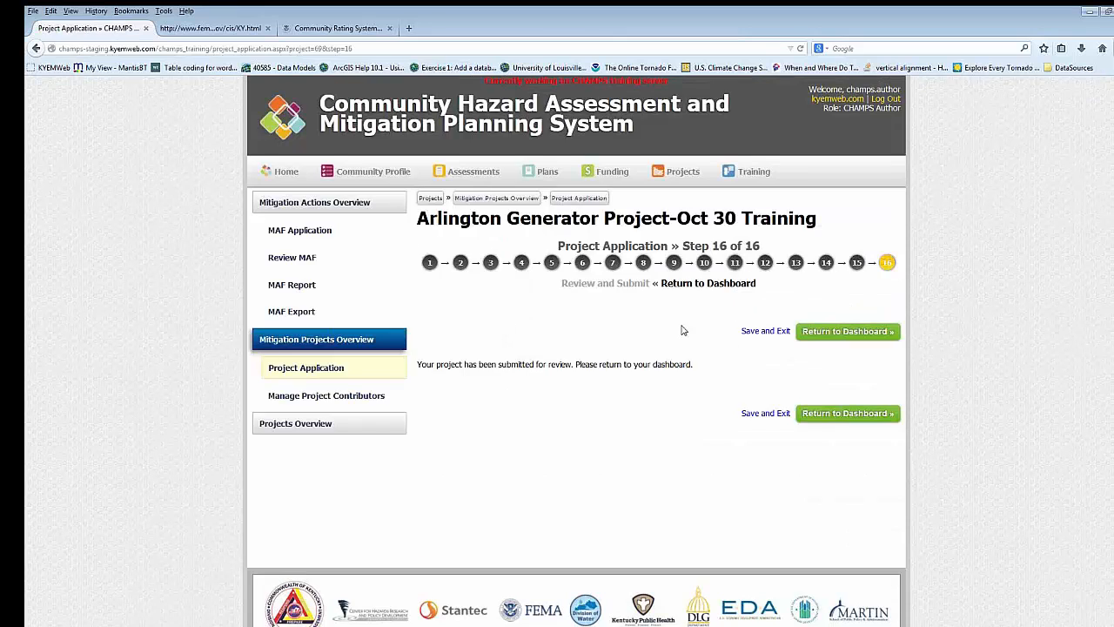
click(888, 336)
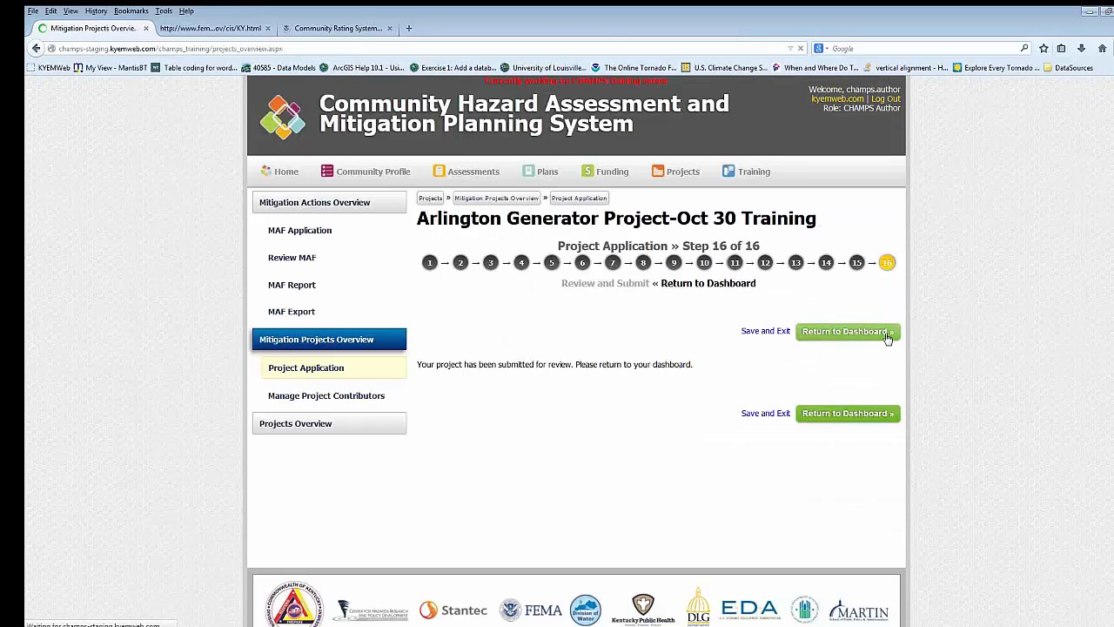
- Open the project dashboard of the Laurel County Fiscal Court Generator Project (Ref. 040-I) from the mitigation projects list
scroll(753, 336, down, 2)
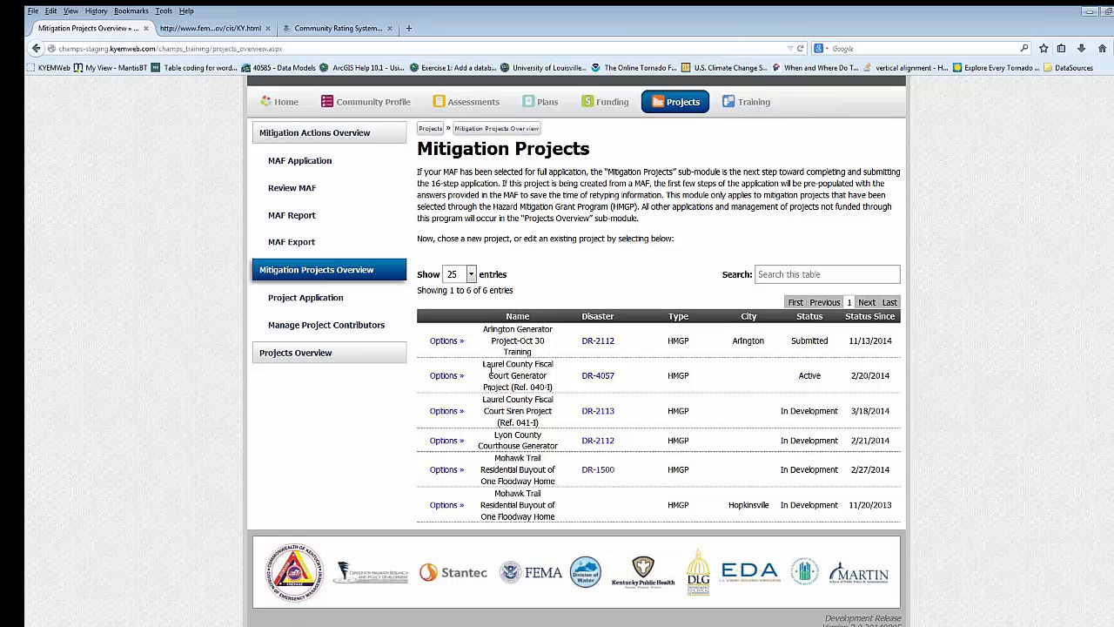
click(458, 383)
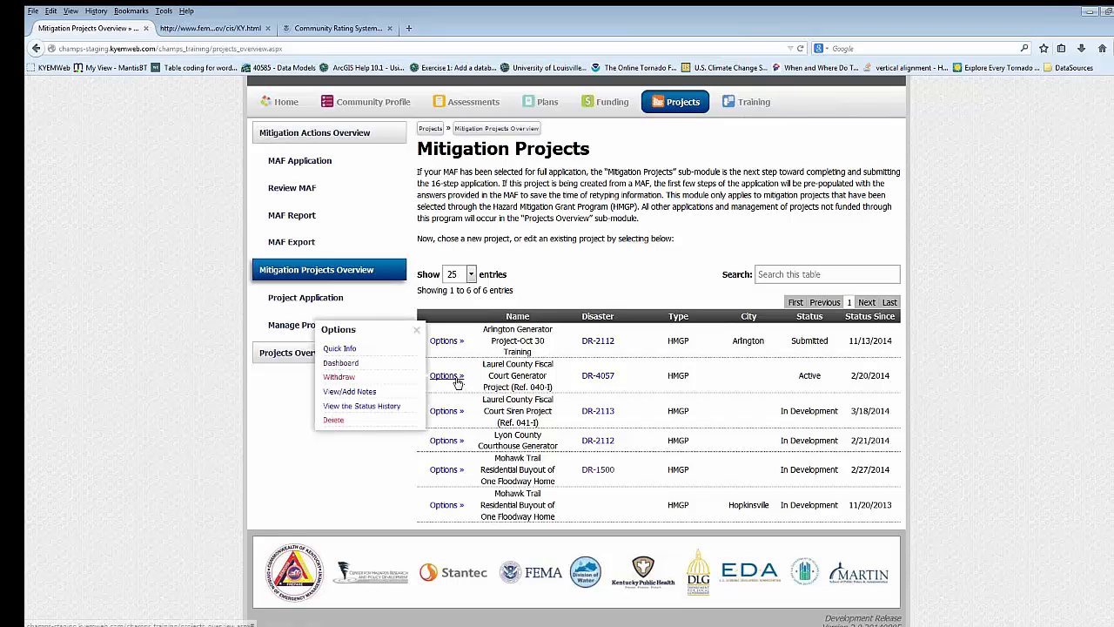
click(349, 363)
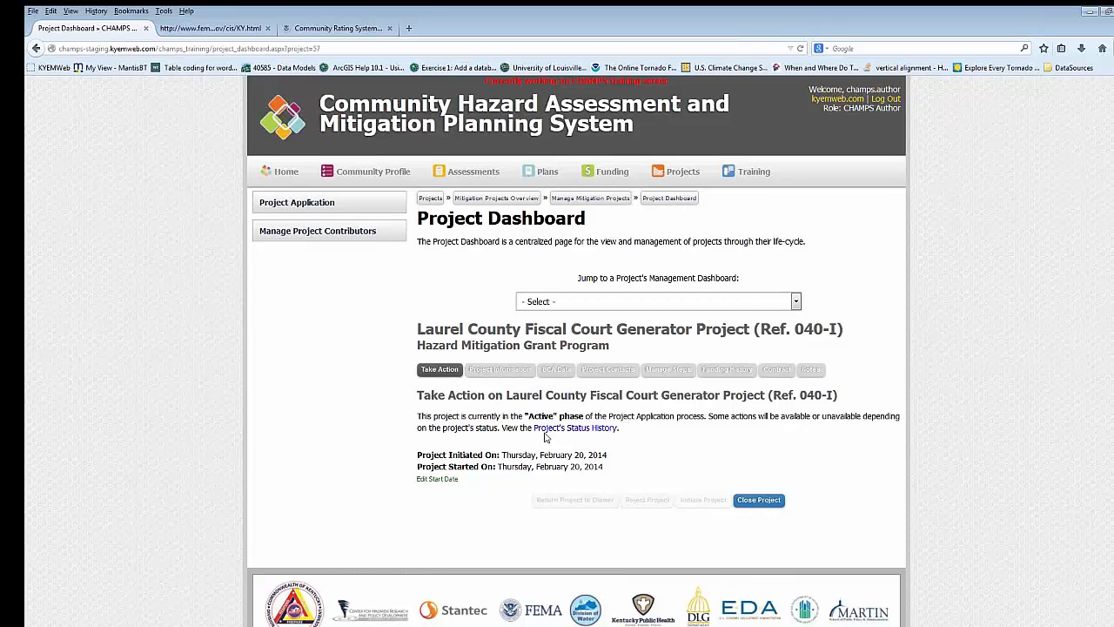
- Examine the Laurel County generator project's Project Information, BCA Data and Project Contacts
click(509, 380)
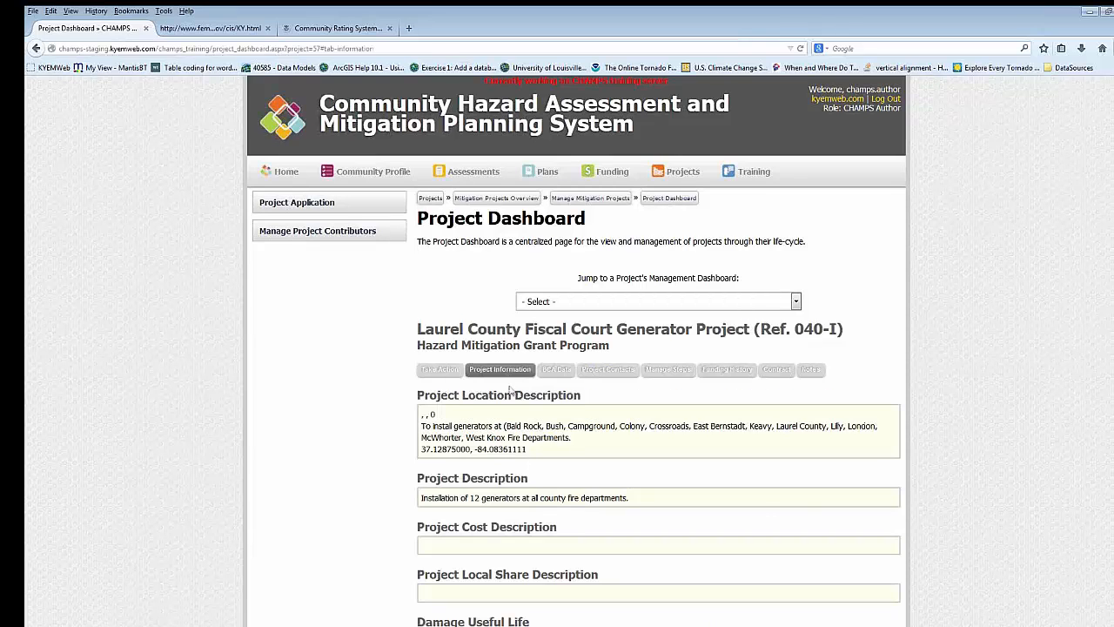
scroll(512, 383, down, 4)
scroll(512, 390, up, 5)
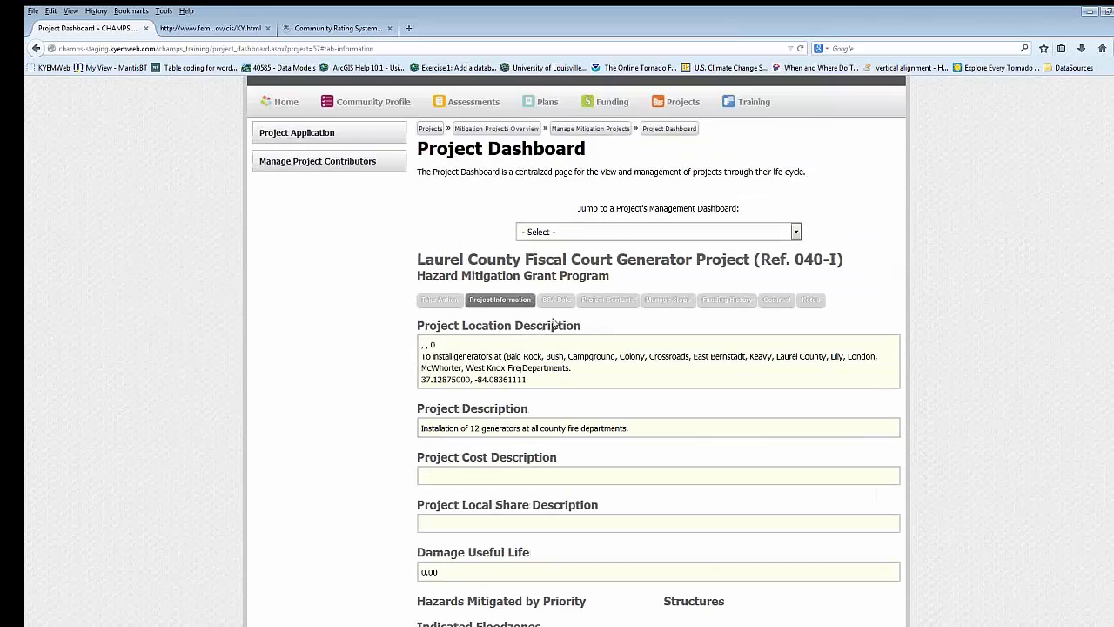
click(556, 308)
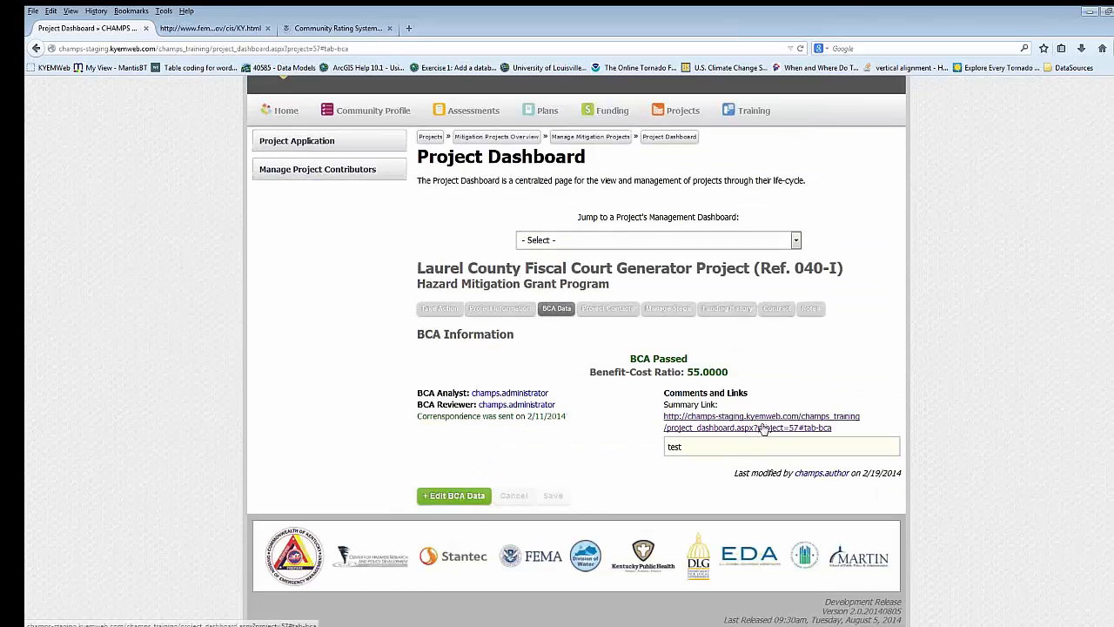
click(607, 310)
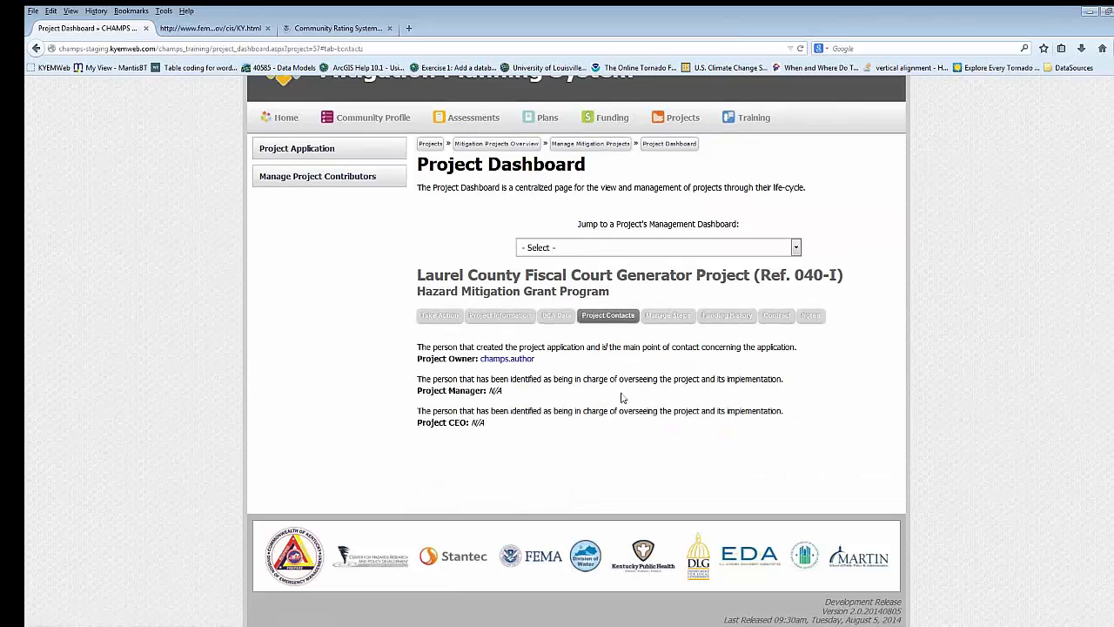
- Show the project's managed steps and expand the information for step 4, Establish EMARS Accounting Lines
click(667, 315)
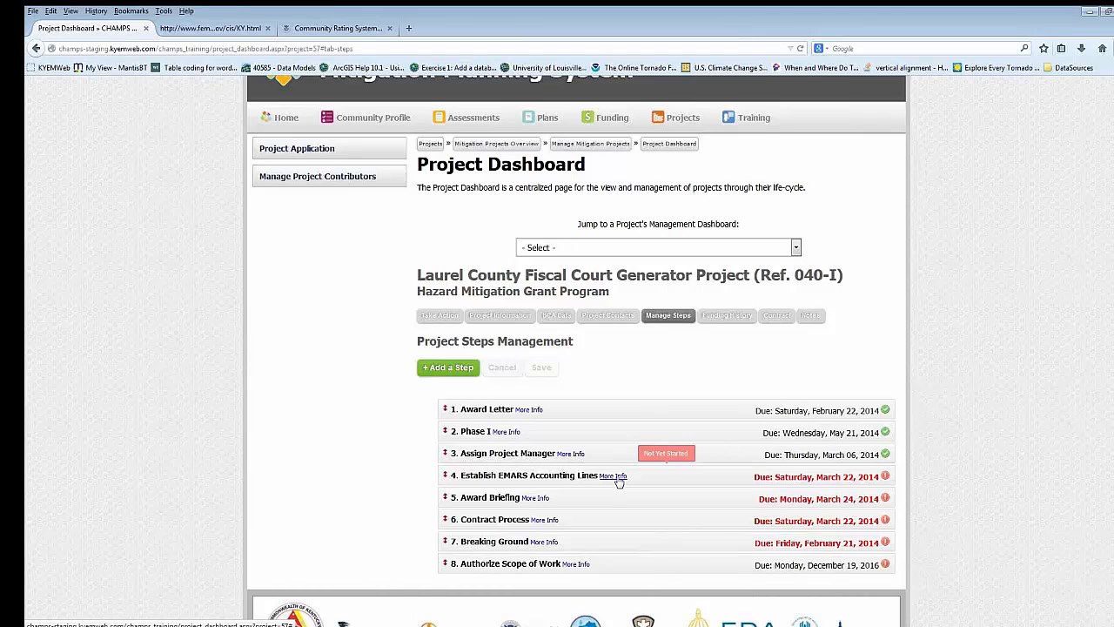
click(613, 476)
scroll(619, 482, down, 3)
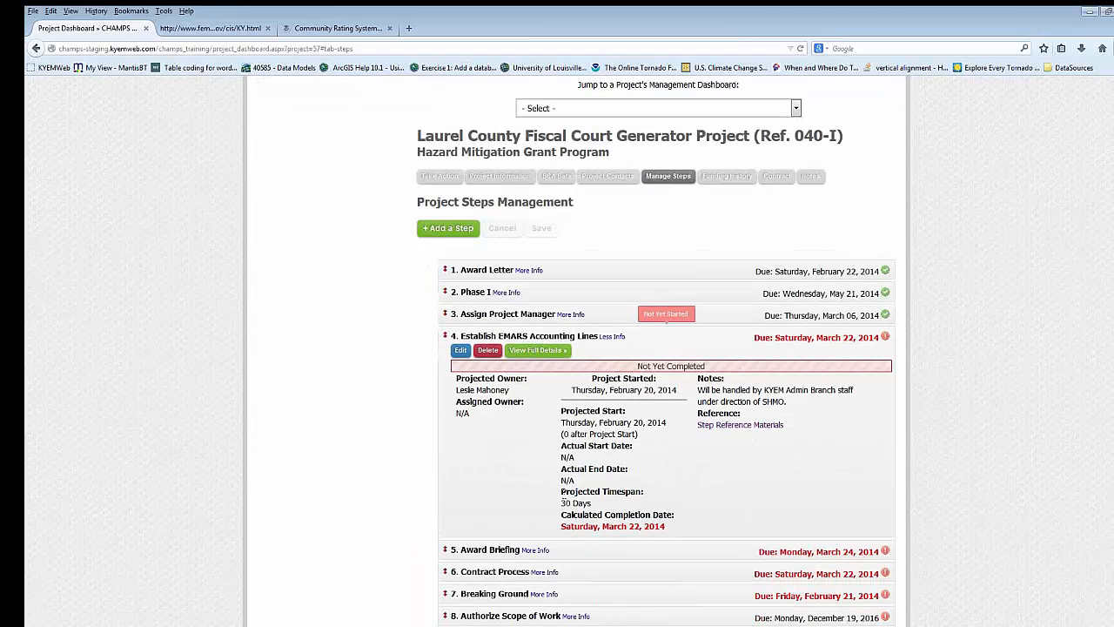
scroll(696, 463, down, 2)
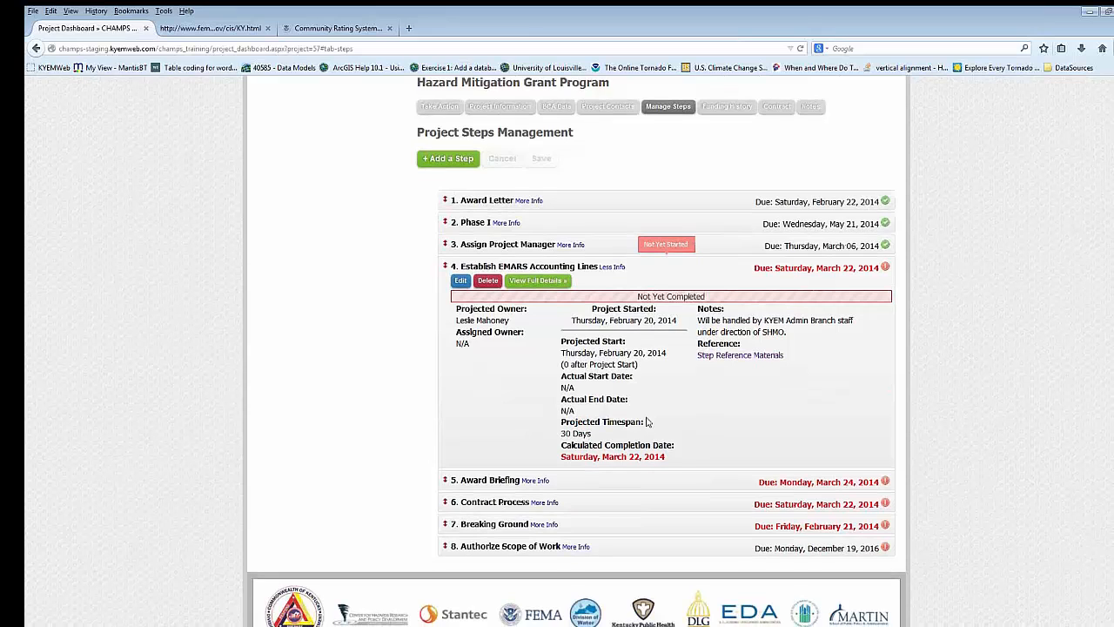
- Open step 4, Establish EMARS Accounting Lines, for editing and review its owner, timespan, date and completion fields without changing them
click(460, 283)
scroll(683, 352, down, 3)
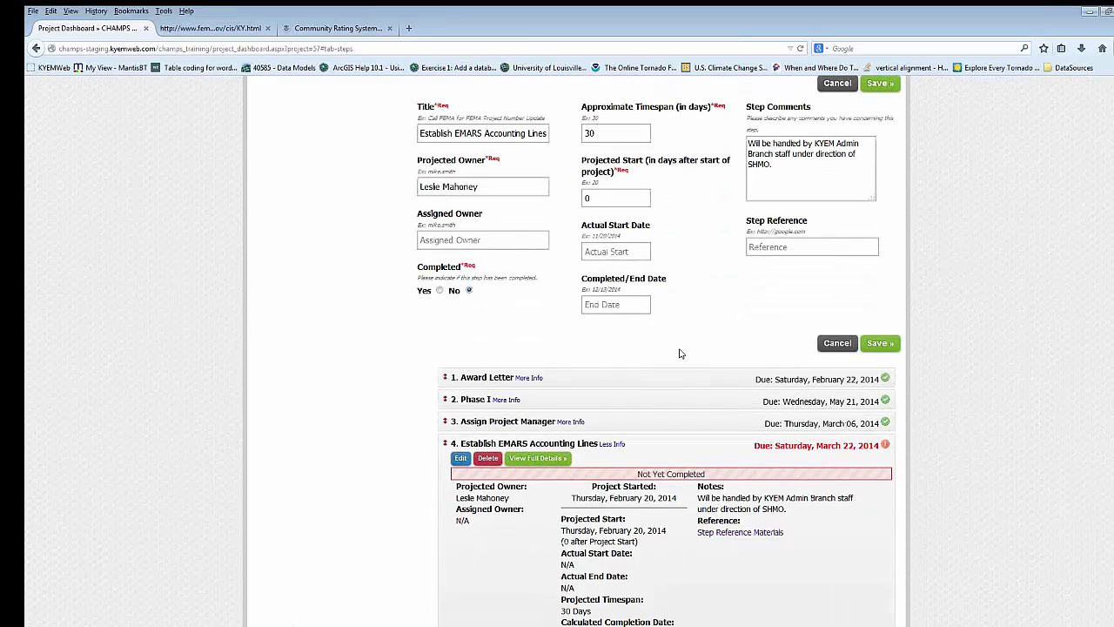
scroll(683, 351, down, 4)
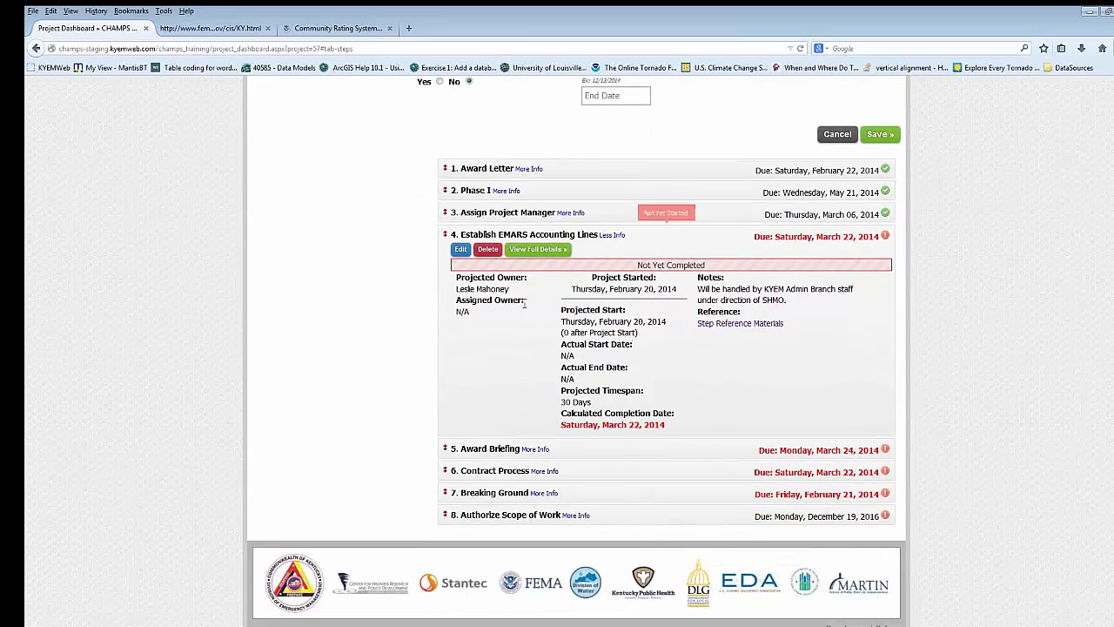
scroll(551, 348, up, 5)
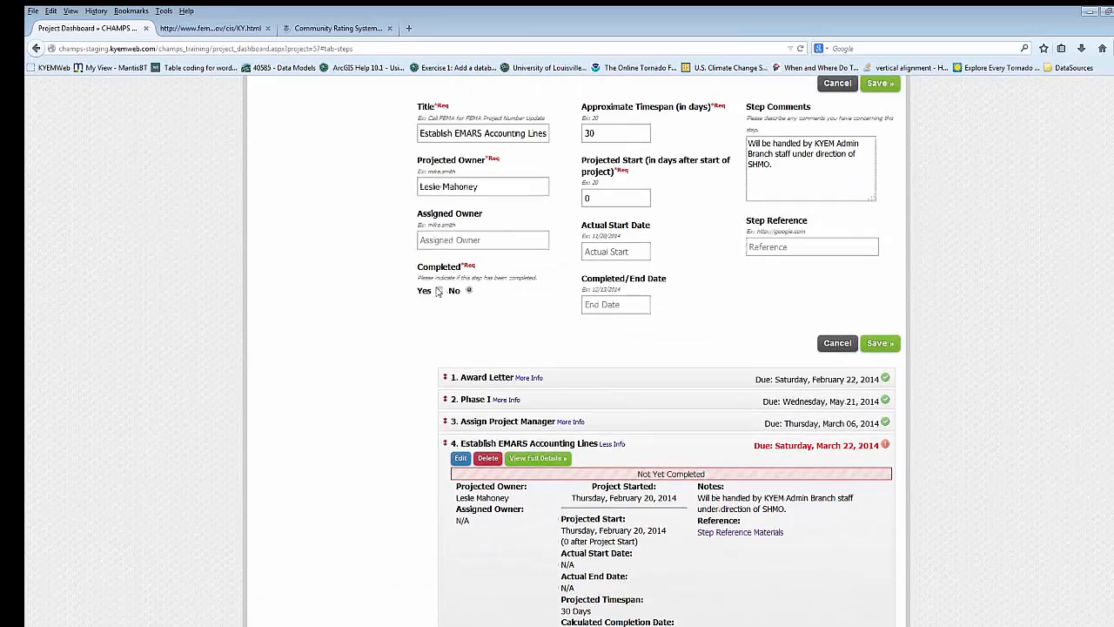
scroll(512, 348, down, 2)
- Inspect the full details and a blank issue form for step 4, cancel the form, and return to Mitigation Projects Overview
click(518, 388)
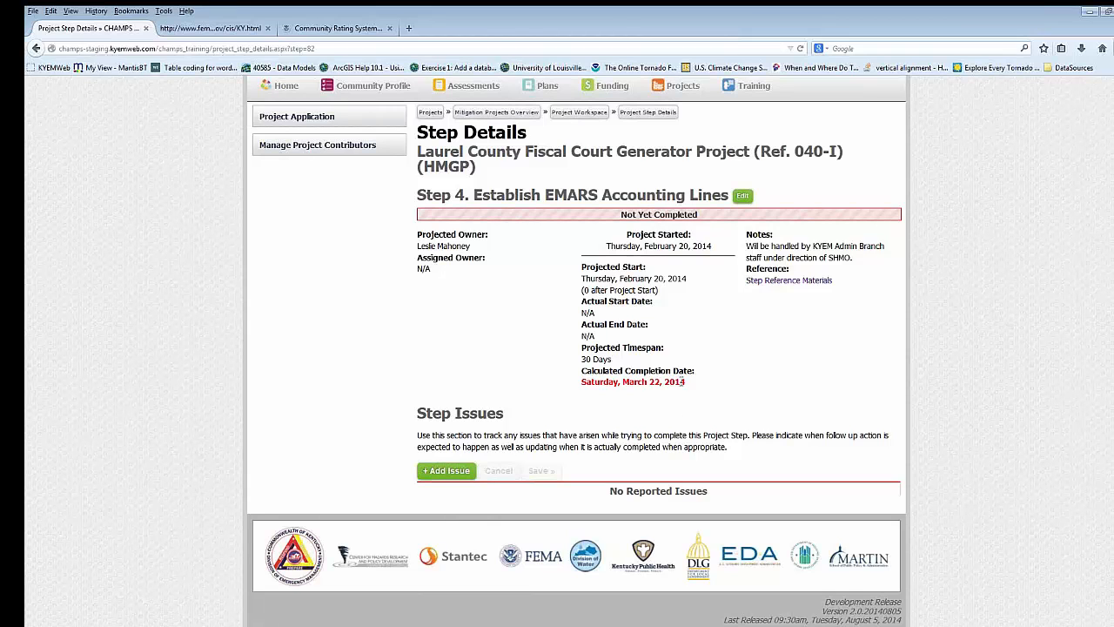
click(459, 470)
scroll(477, 384, down, 4)
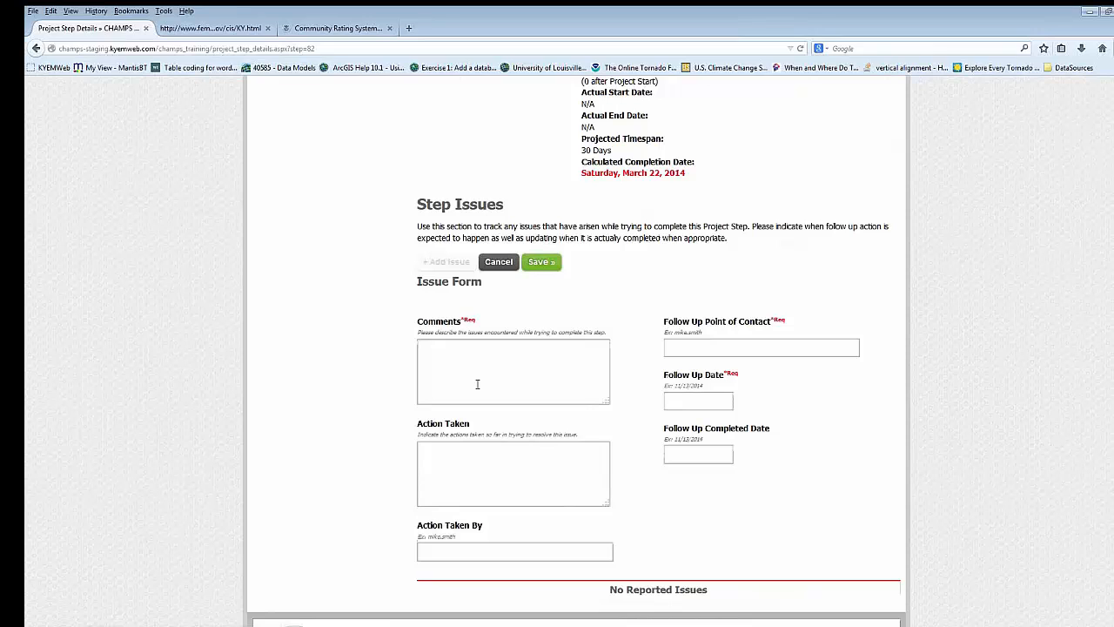
click(499, 262)
scroll(551, 331, up, 3)
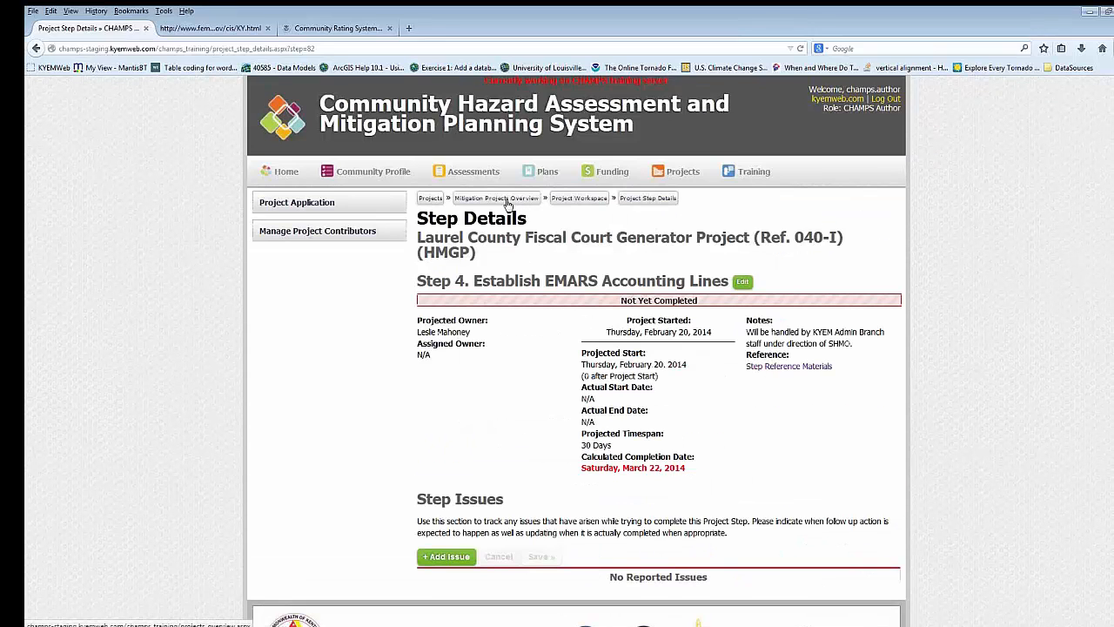
click(503, 200)
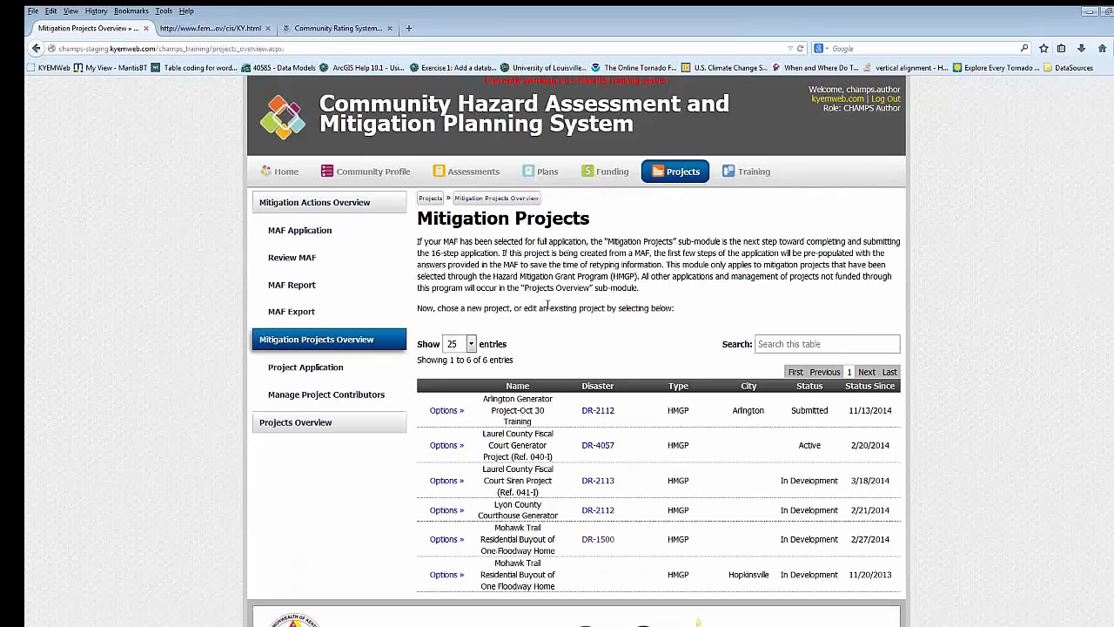